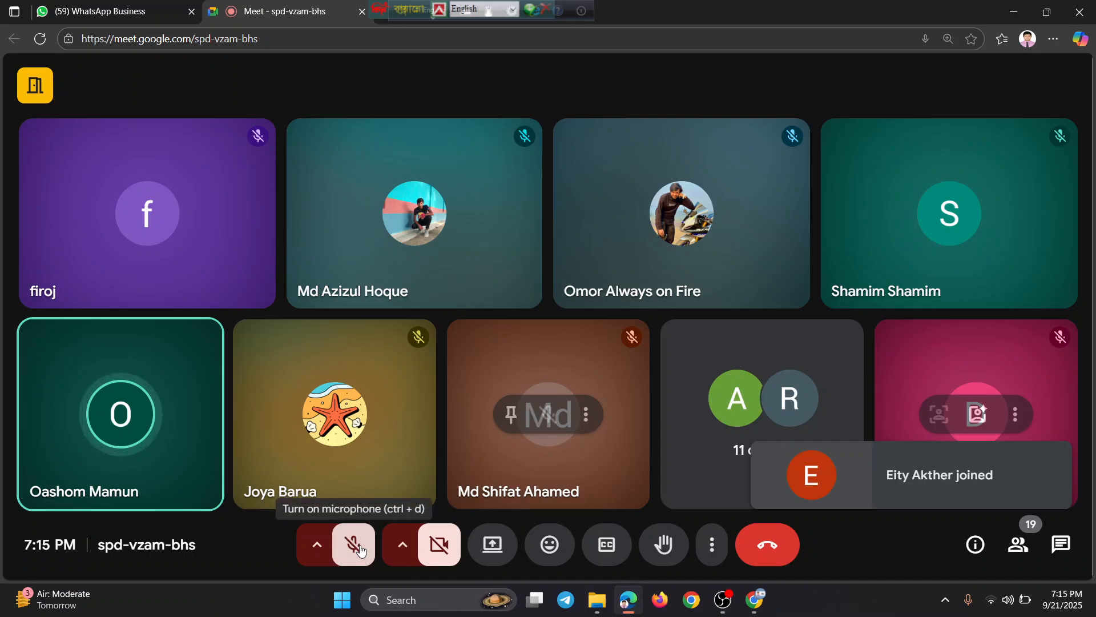
Unmute the microphone, present the entire screen in the meeting, and hide the screen-sharing notice
{"action": "left_click", "coordinate": [360, 550]}
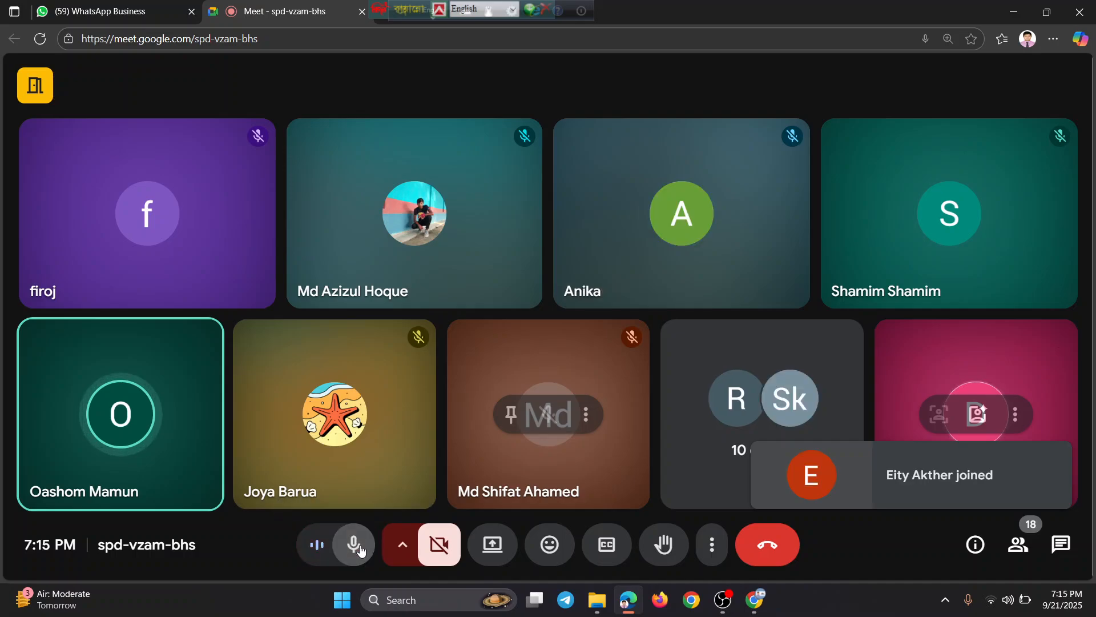
{"action": "left_click", "coordinate": [490, 544]}
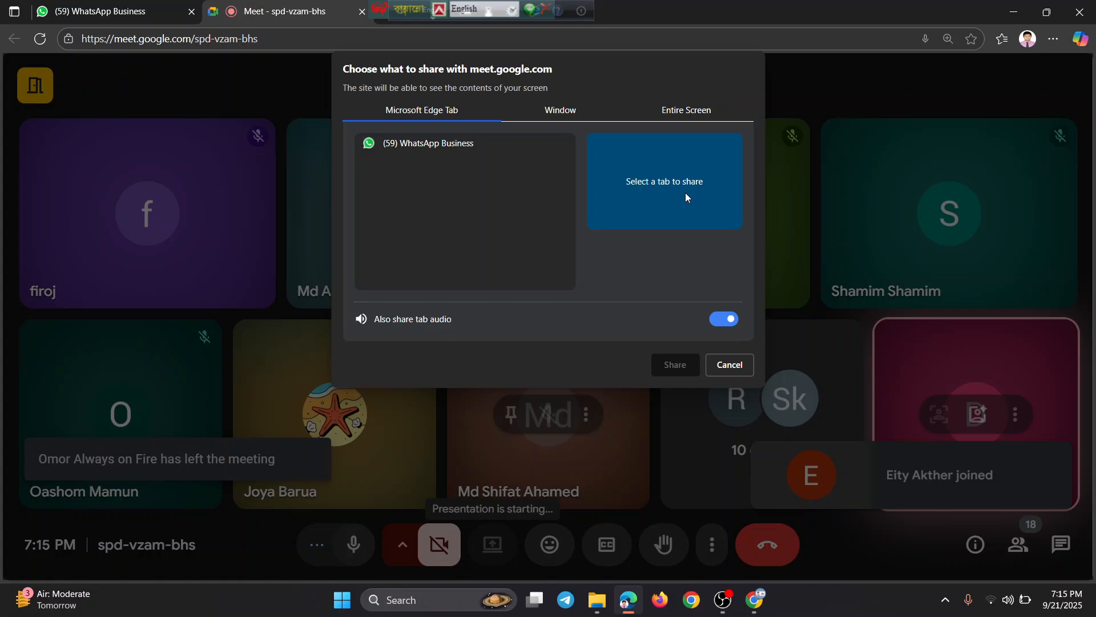
{"action": "left_click", "coordinate": [685, 109]}
{"action": "left_click", "coordinate": [425, 196]}
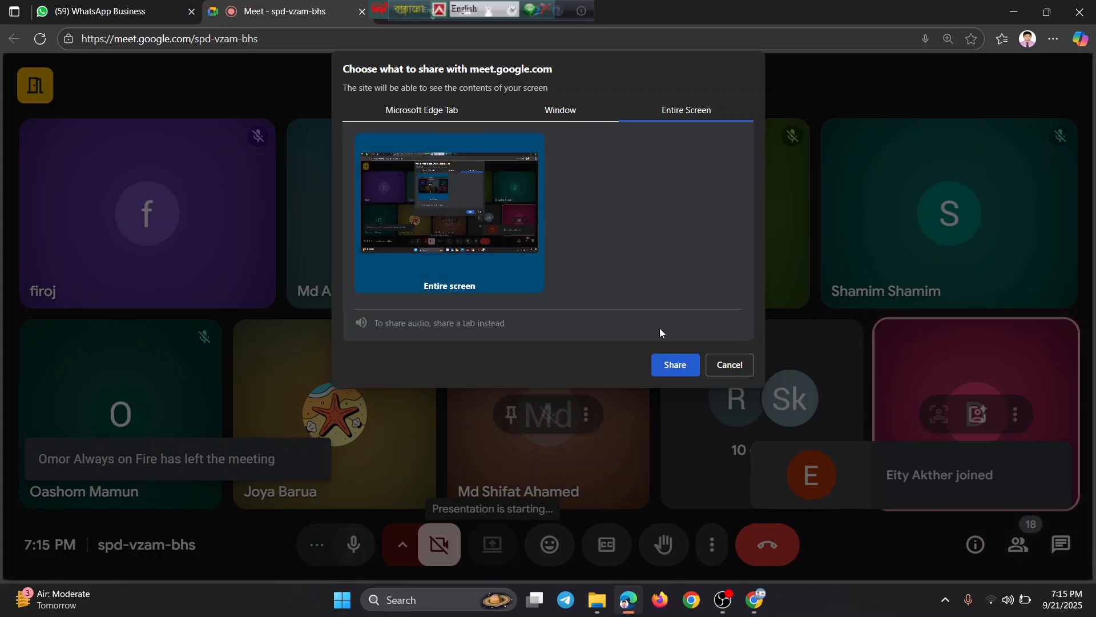
{"action": "left_click", "coordinate": [671, 361]}
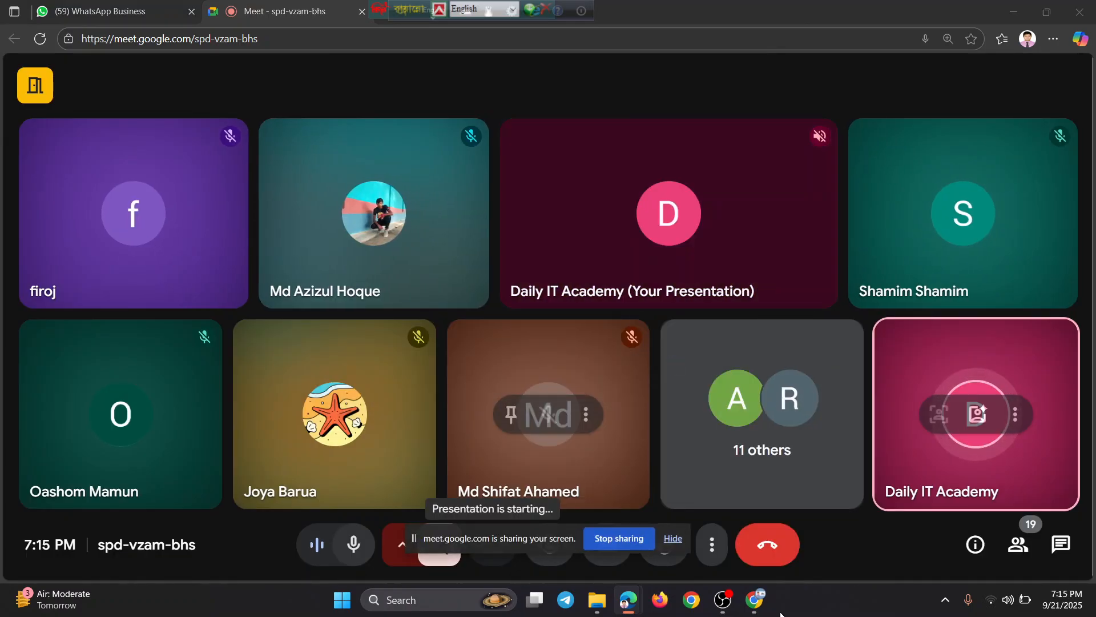
{"action": "left_click", "coordinate": [669, 539]}
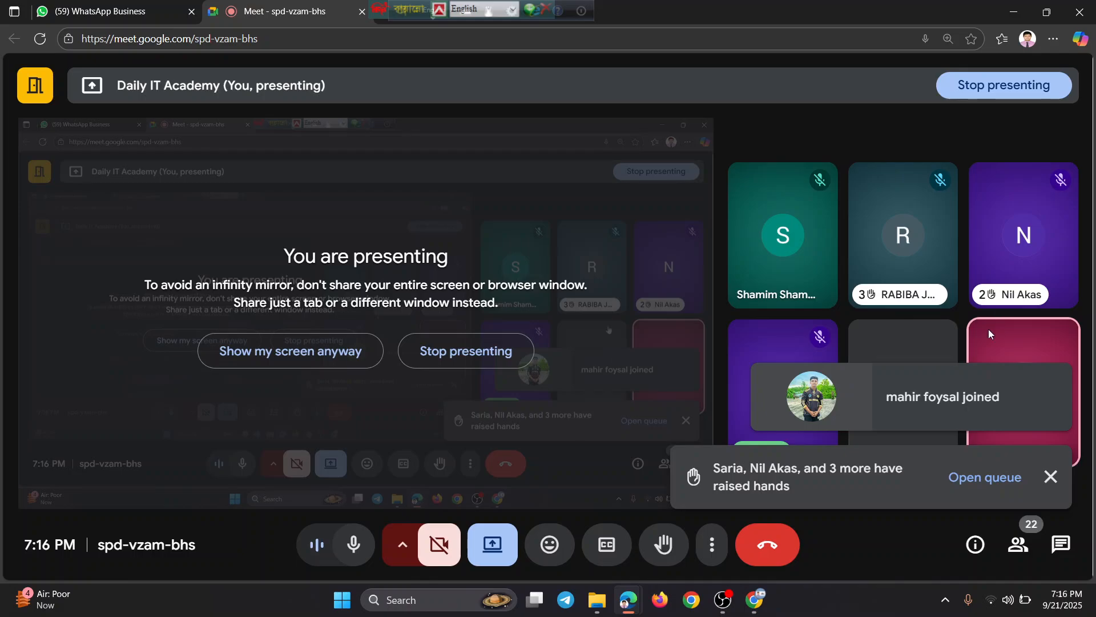
Review the queue of raised hands in the meeting's participant list and close the list
{"action": "left_click", "coordinate": [977, 481]}
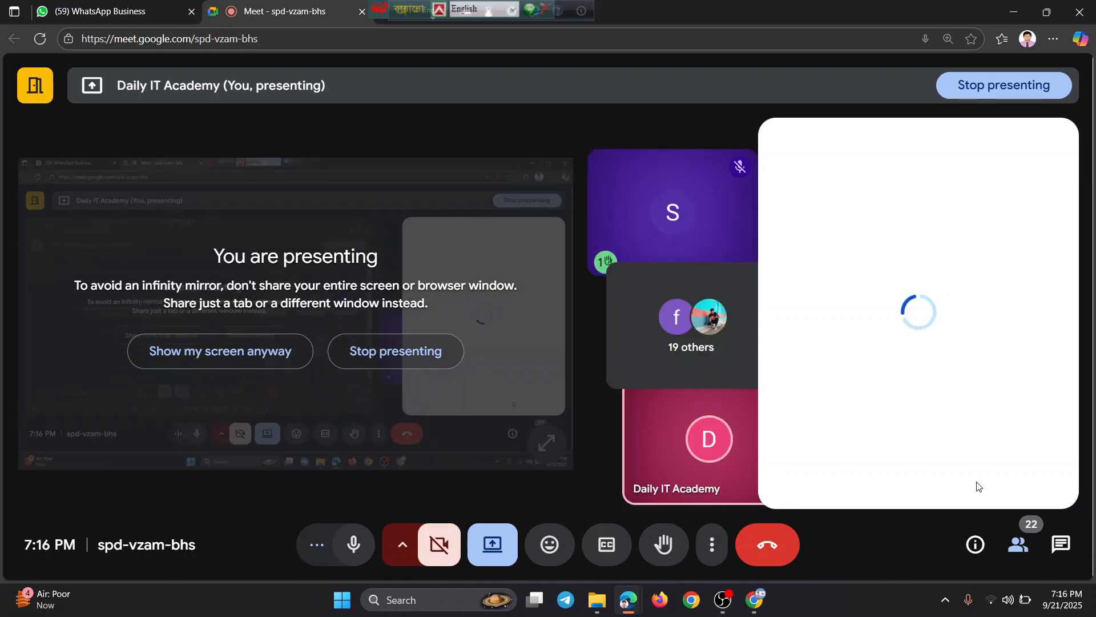
{"action": "scroll", "coordinate": [929, 369], "scroll_direction": "down", "scroll_amount": 4}
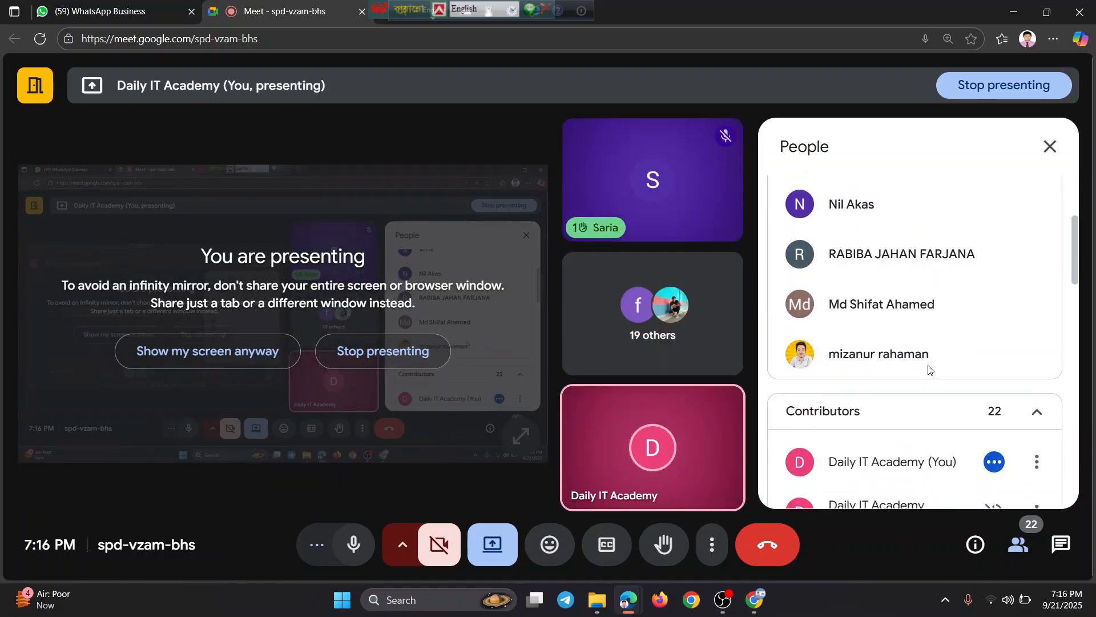
{"action": "scroll", "coordinate": [929, 369], "scroll_direction": "up", "scroll_amount": 4}
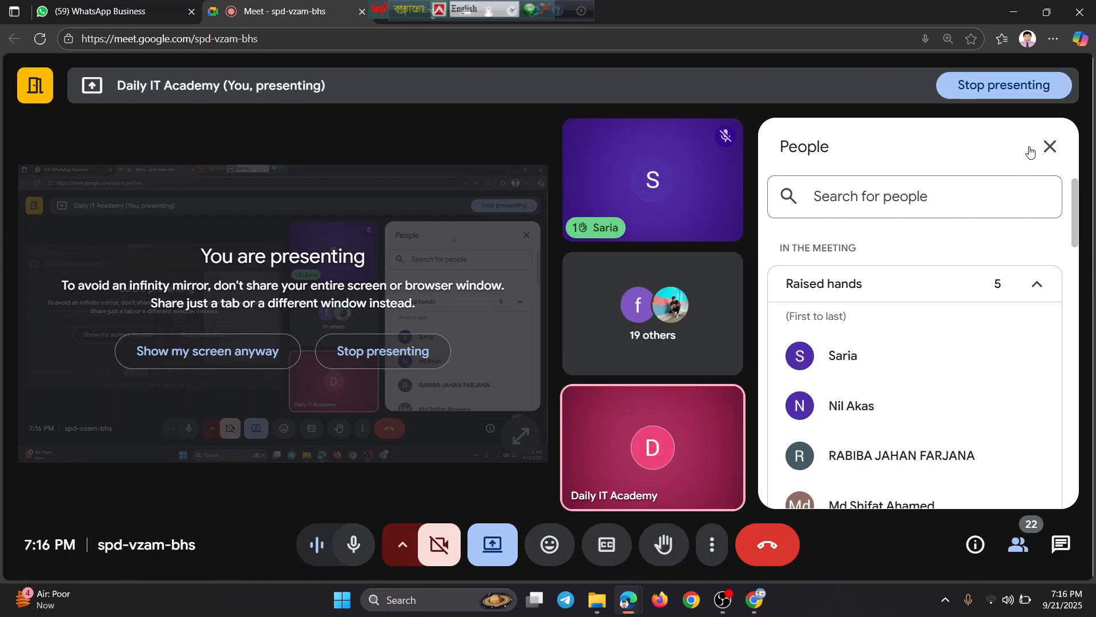
{"action": "left_click", "coordinate": [1048, 149]}
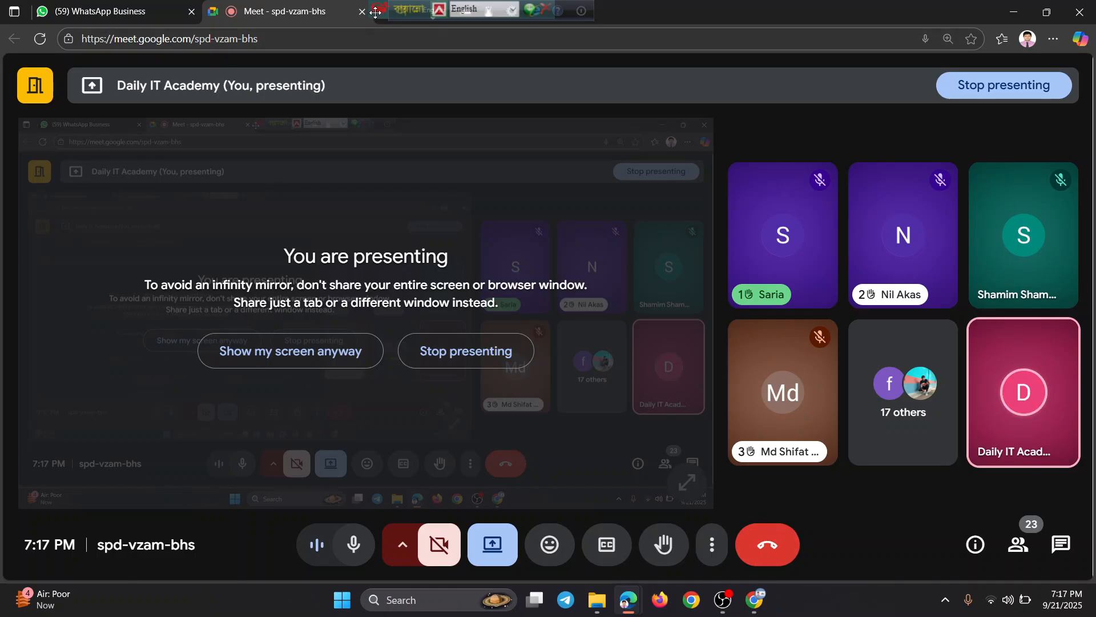
Move the two floating keyboard-language toolbars clear of the browser's open tabs
{"action": "left_click_drag", "start_coordinate": [375, 14], "coordinate": [559, 4]}
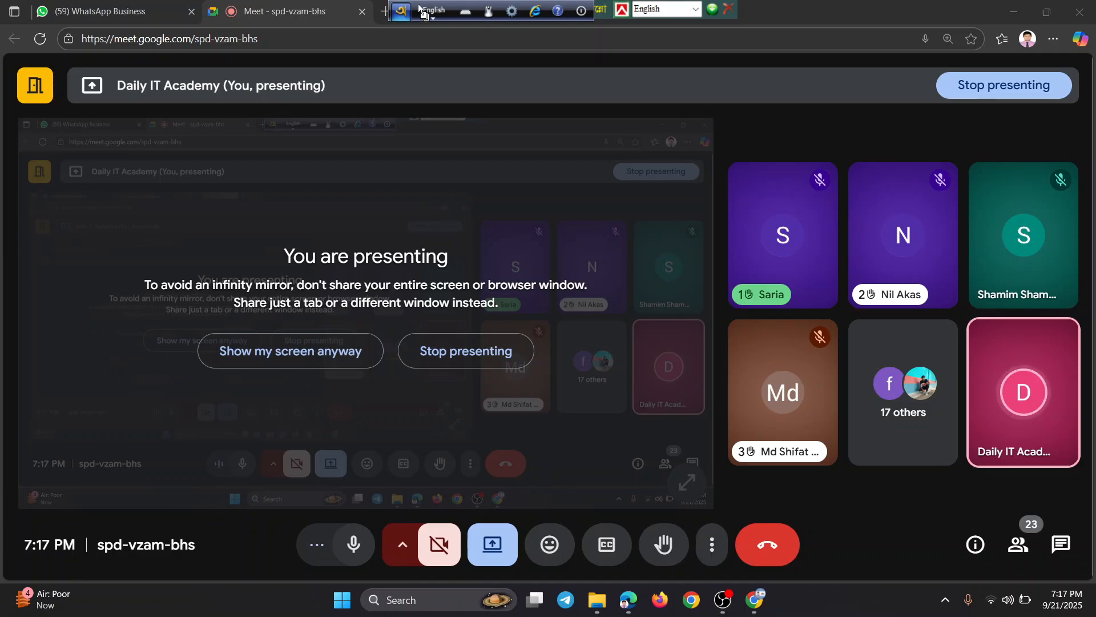
{"action": "left_click_drag", "start_coordinate": [418, 8], "coordinate": [606, 4]}
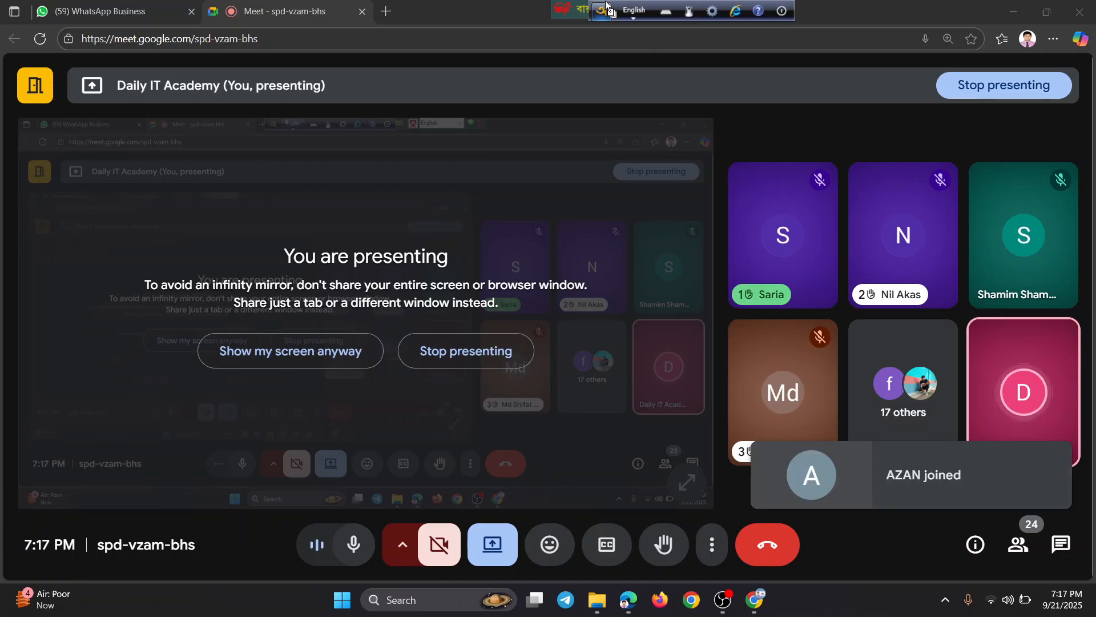
{"action": "left_click", "coordinate": [508, 11]}
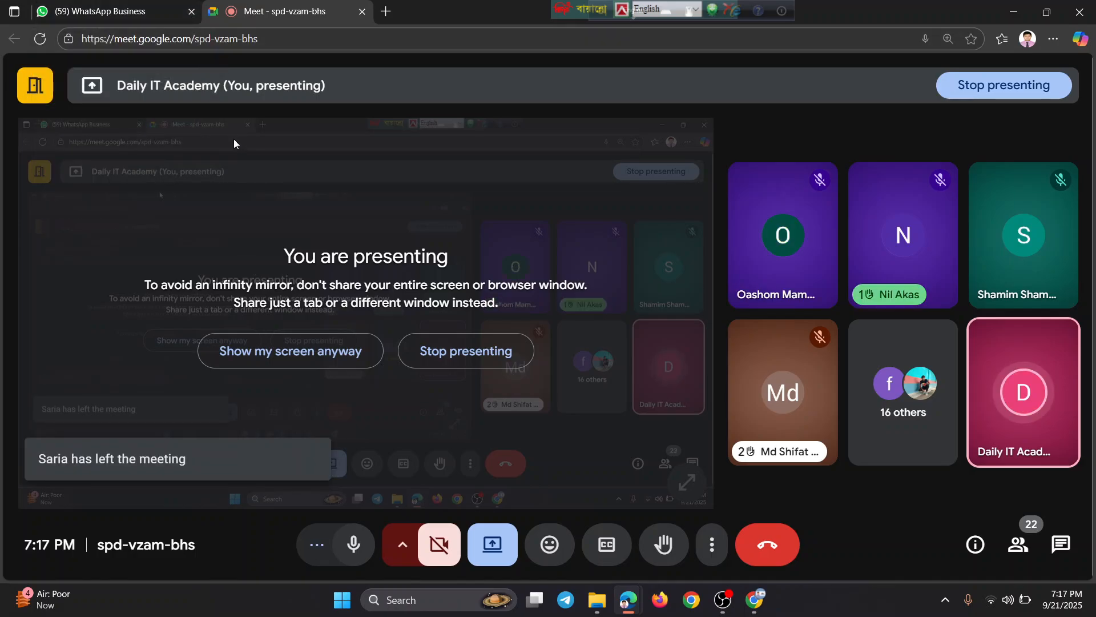
Close the WhatsApp Business tab and open a new browser tab
{"action": "left_click", "coordinate": [192, 11]}
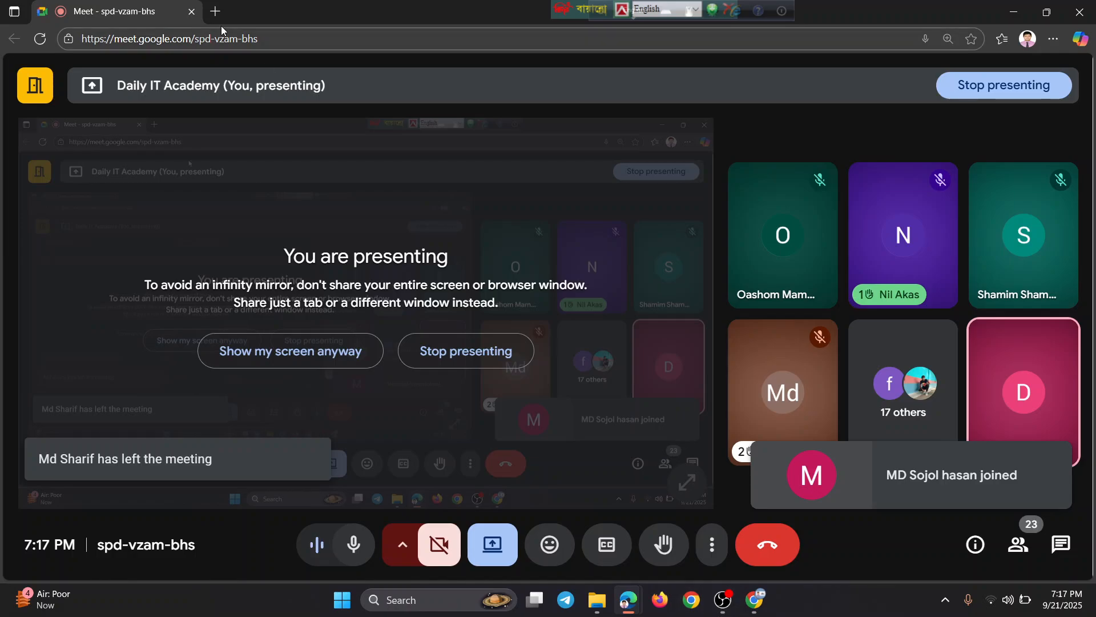
{"action": "left_click", "coordinate": [215, 12]}
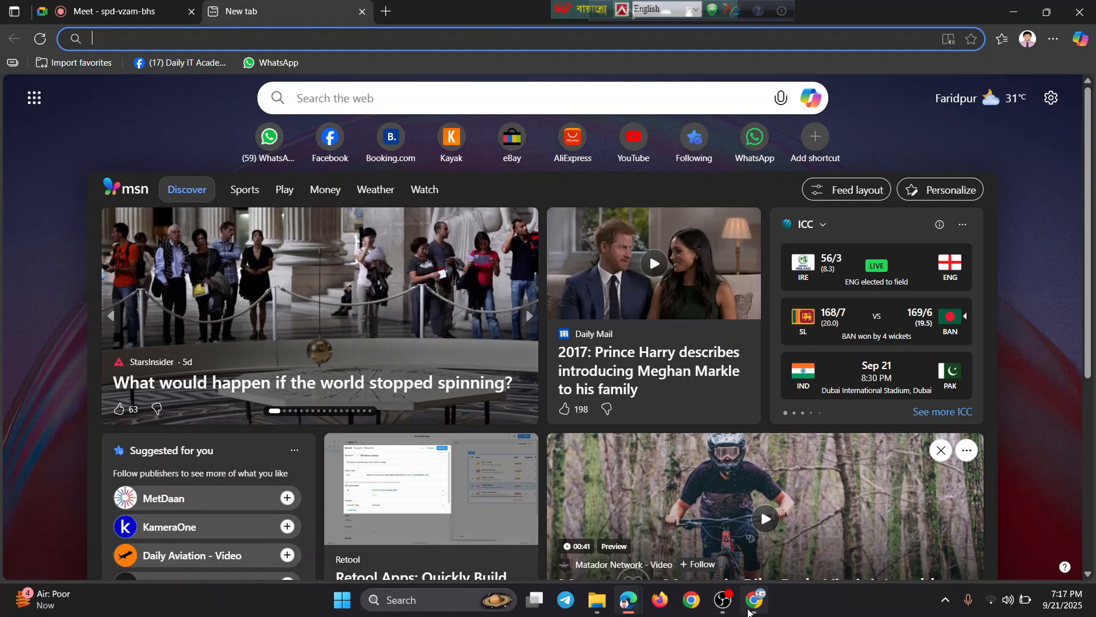
Switch to Chrome, dismiss the Meet picture-in-picture window, and open Google Sheets
{"action": "left_click", "coordinate": [753, 606]}
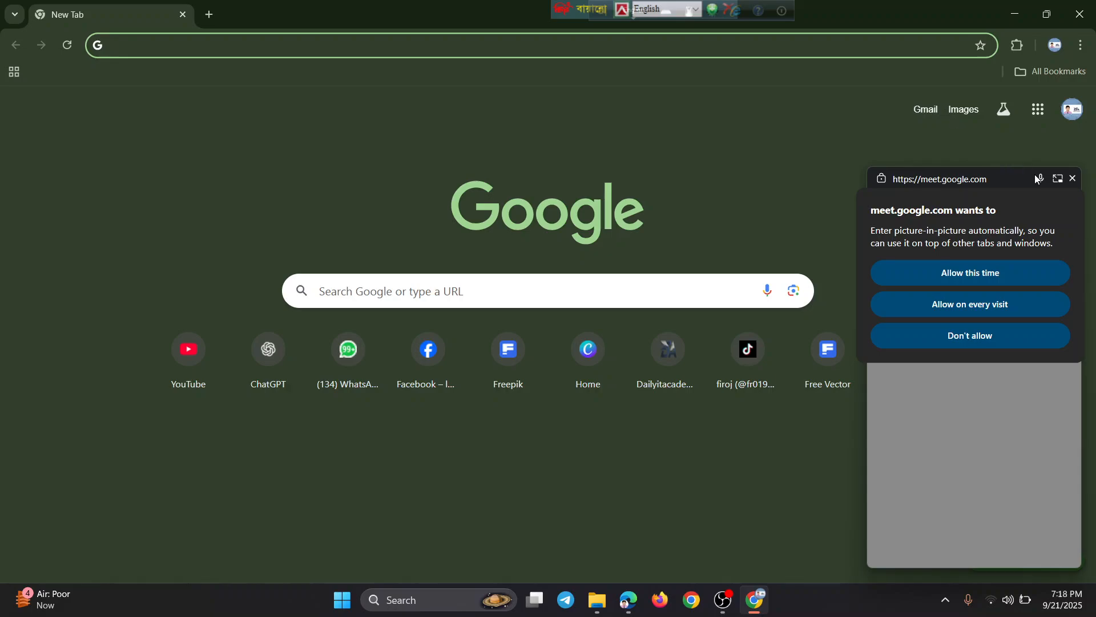
{"action": "left_click", "coordinate": [1073, 179]}
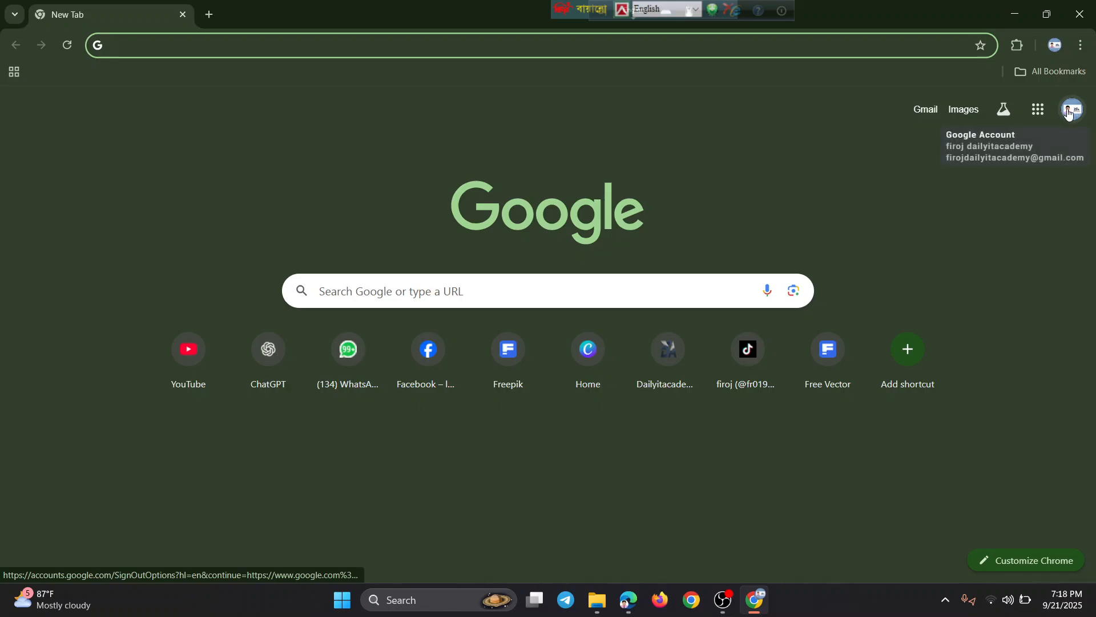
{"action": "left_click", "coordinate": [1038, 112]}
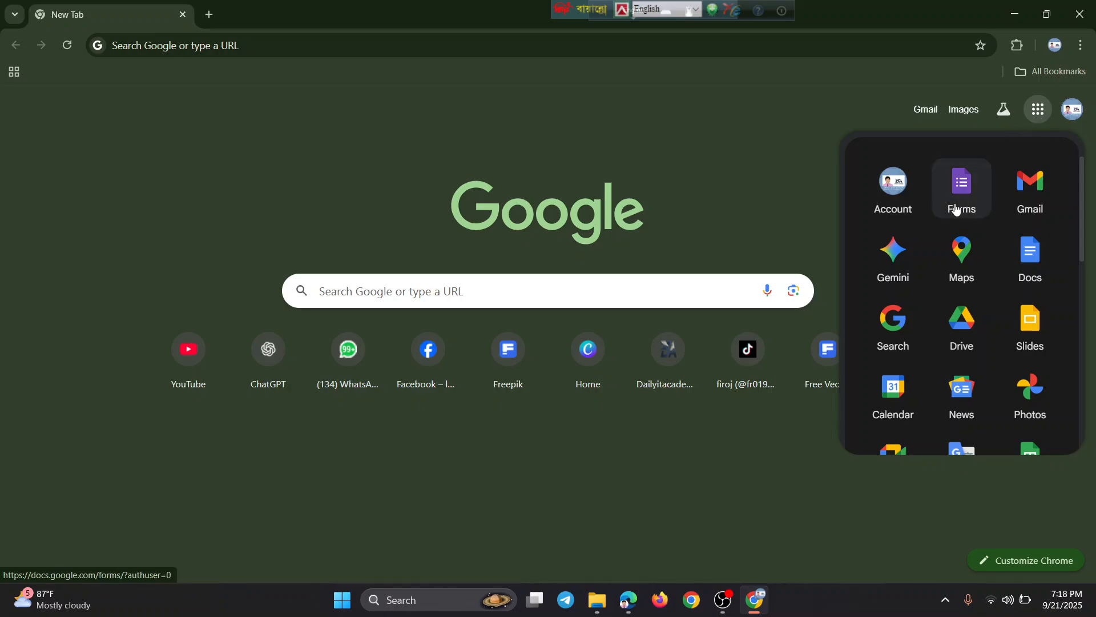
{"action": "scroll", "coordinate": [971, 313], "scroll_direction": "down", "scroll_amount": 1}
{"action": "scroll", "coordinate": [971, 313], "scroll_direction": "down", "scroll_amount": 1}
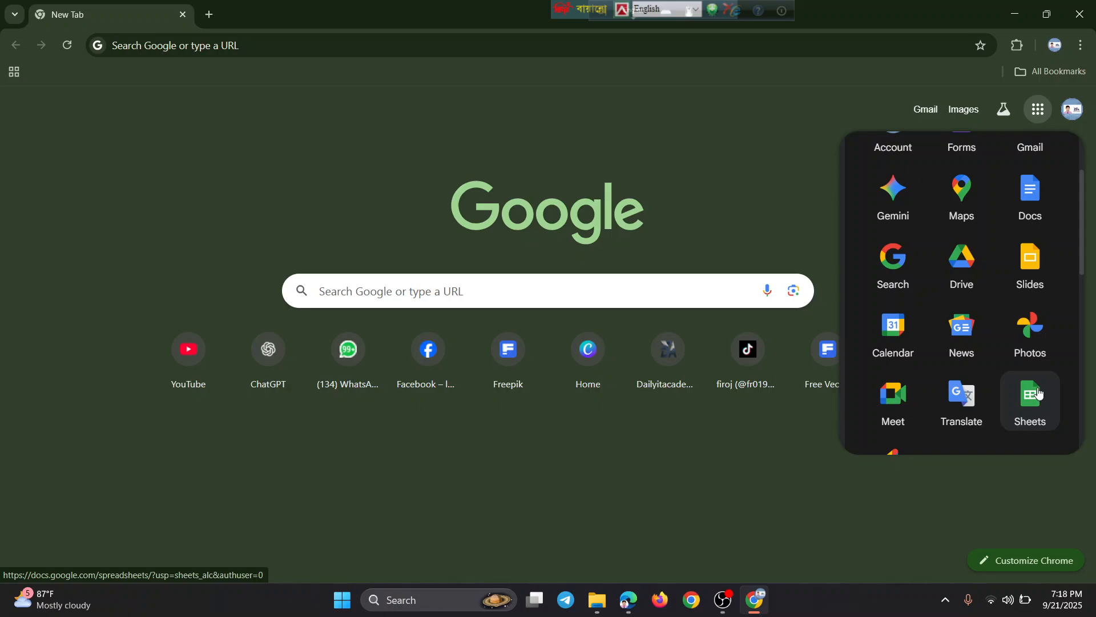
{"action": "scroll", "coordinate": [1039, 392], "scroll_direction": "down", "scroll_amount": 1}
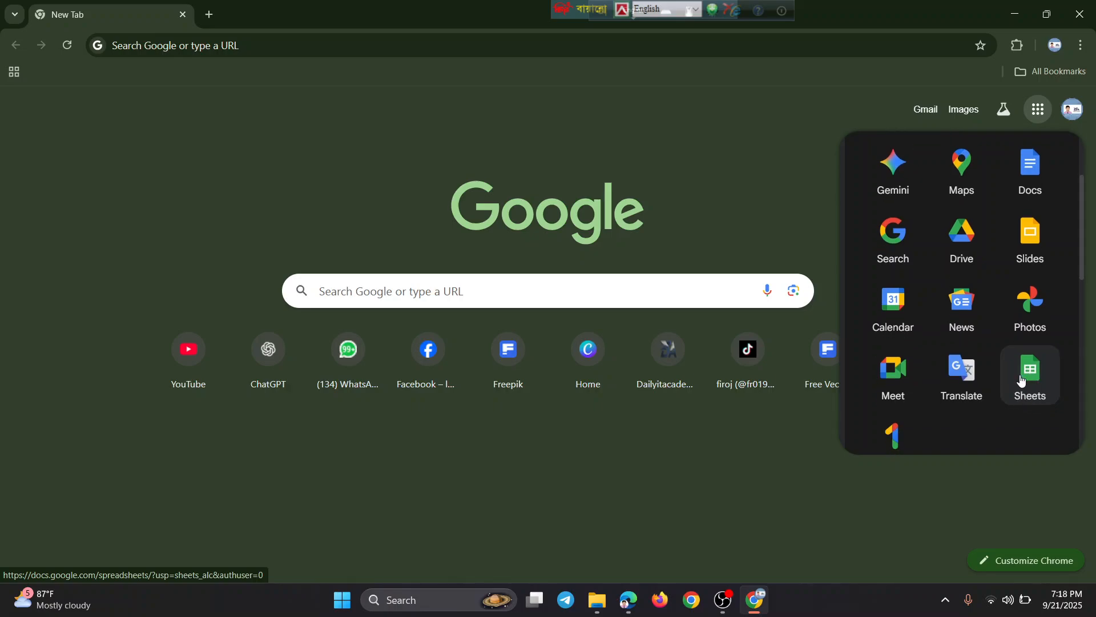
{"action": "left_click", "coordinate": [1025, 379]}
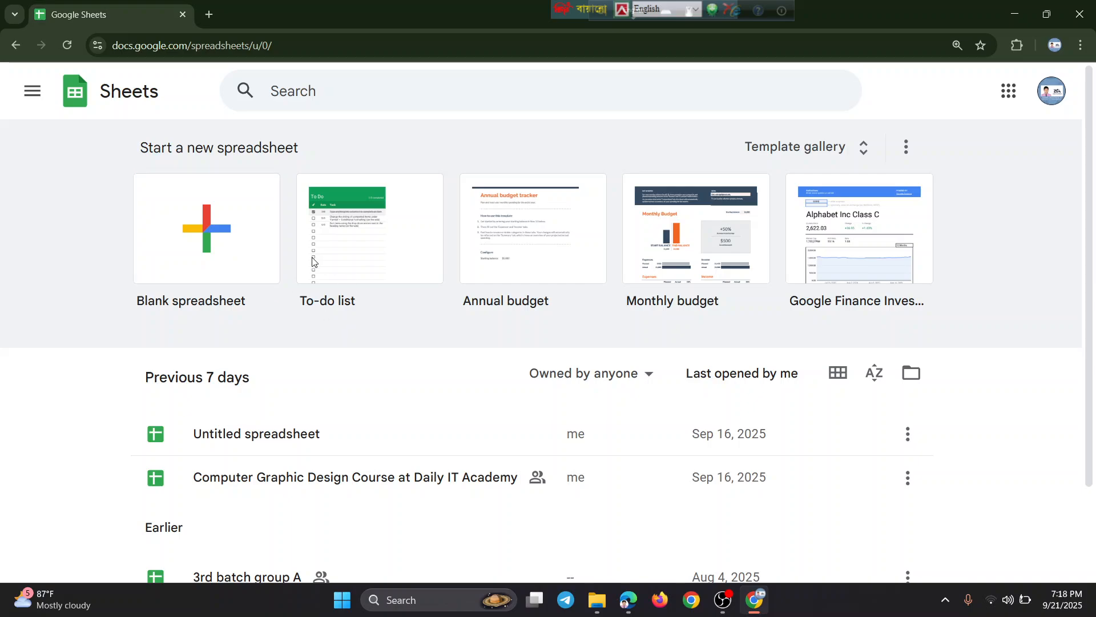
Create a blank spreadsheet and dismiss the pre-built tables suggestions and the incoming message notification
{"action": "left_click", "coordinate": [199, 263]}
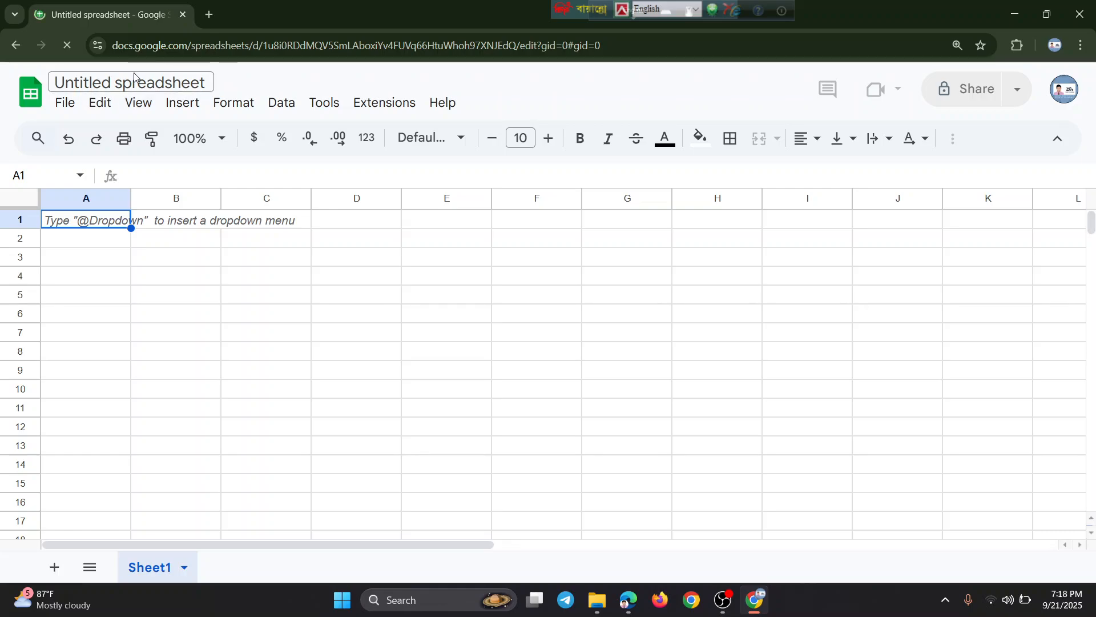
{"action": "left_click", "coordinate": [112, 318]}
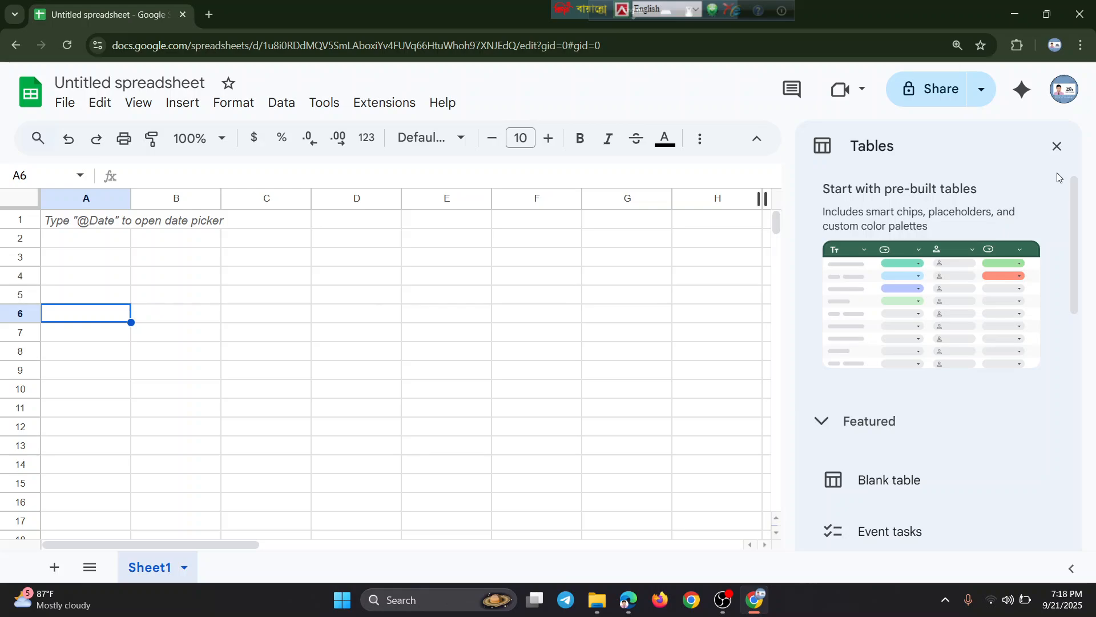
{"action": "left_click", "coordinate": [1057, 146]}
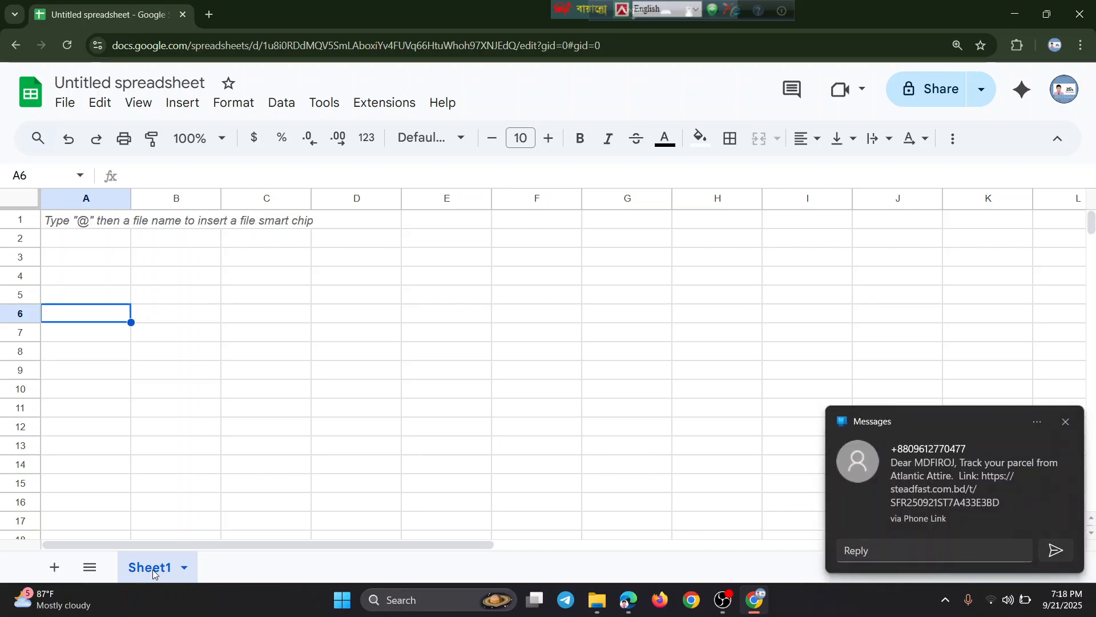
{"action": "left_click", "coordinate": [1066, 421]}
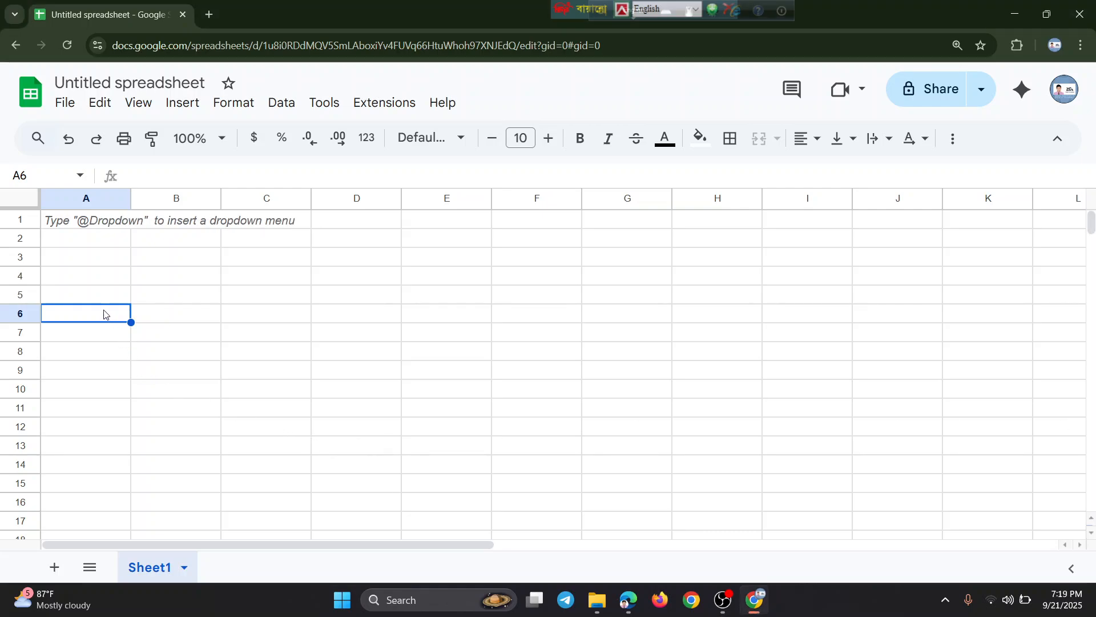
Rename Sheet1 as January
{"action": "double_click", "coordinate": [143, 566]}
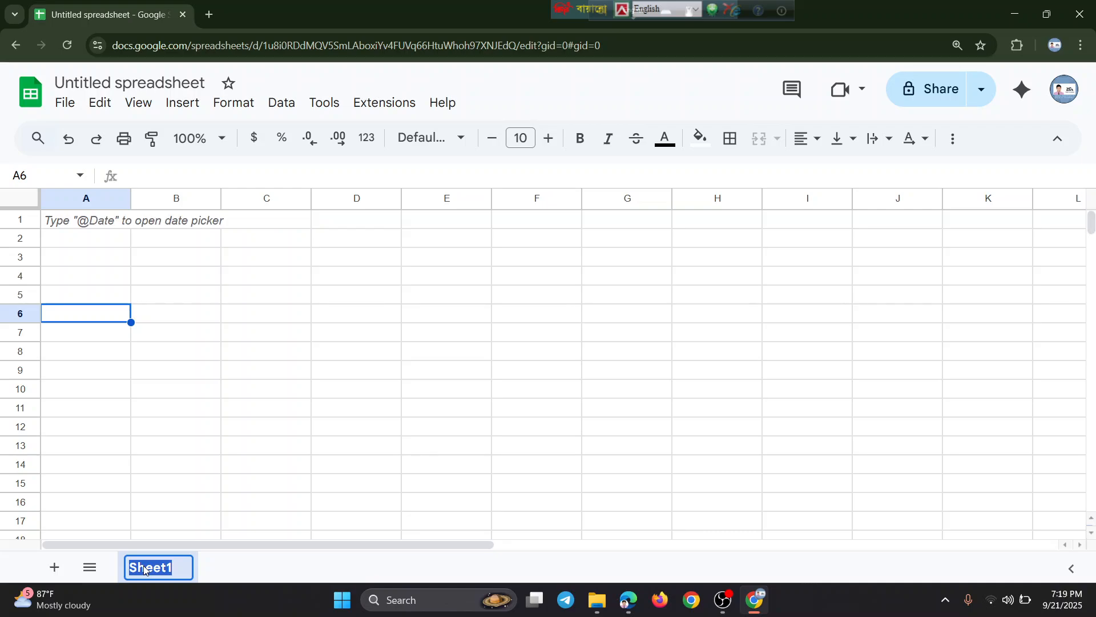
{"action": "key", "text": "BackSpace"}
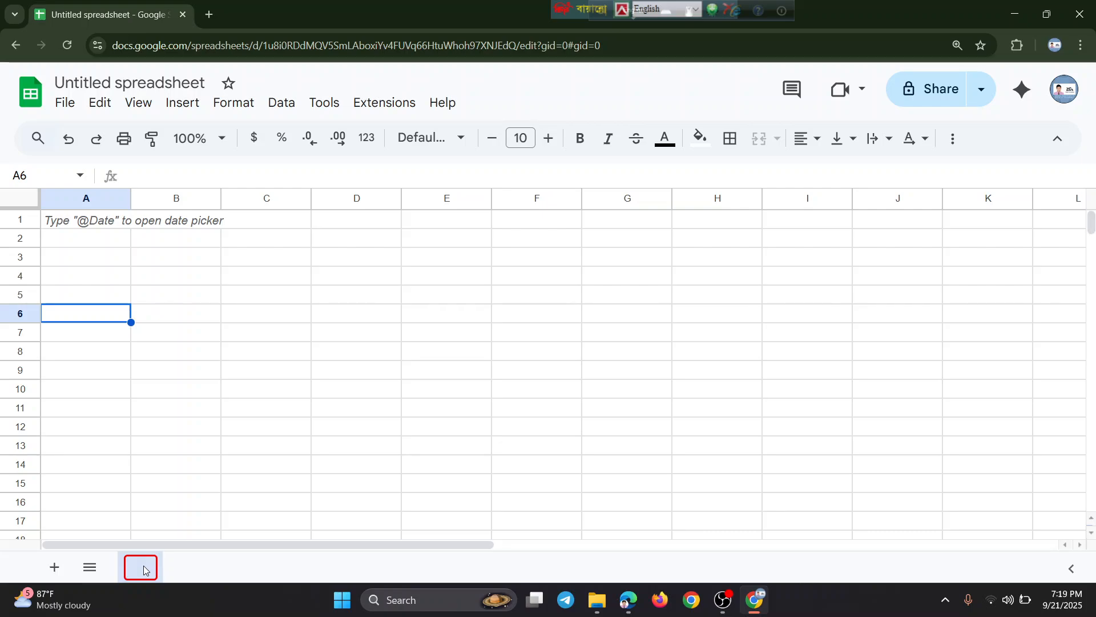
{"action": "type", "text": "January"}
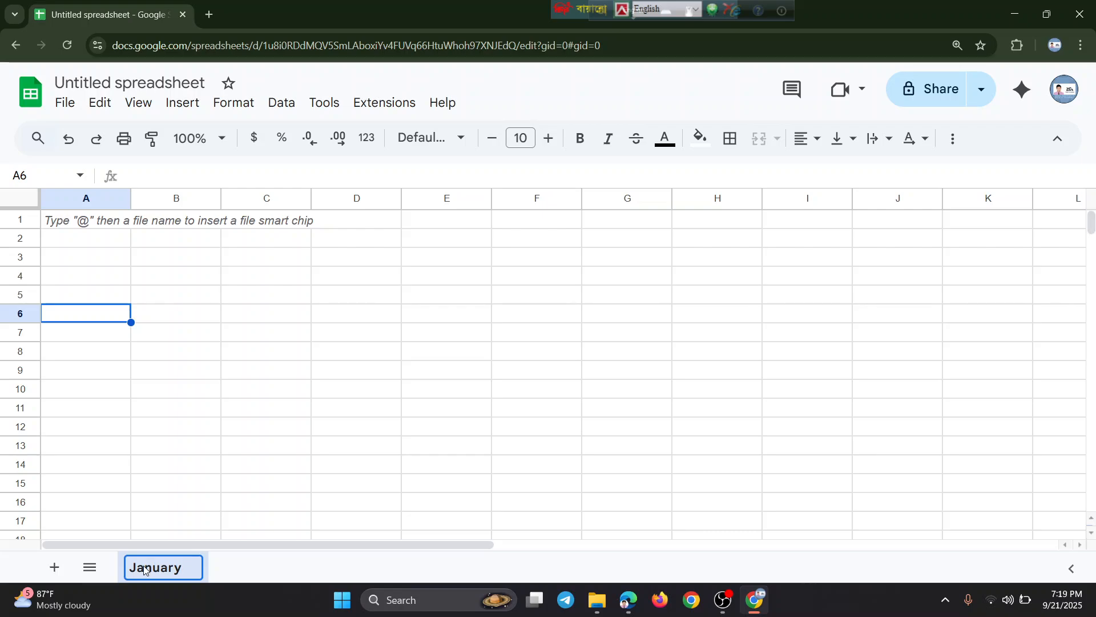
{"action": "key", "text": "Return"}
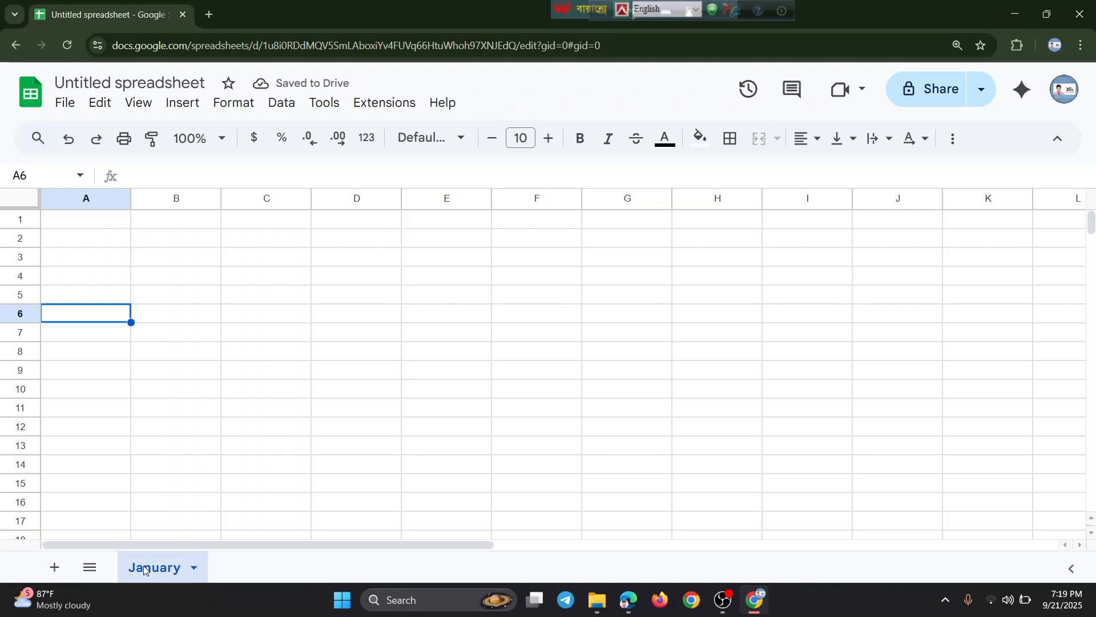
Add a second sheet named February, and switch between the January and February sheets
{"action": "left_click", "coordinate": [52, 574]}
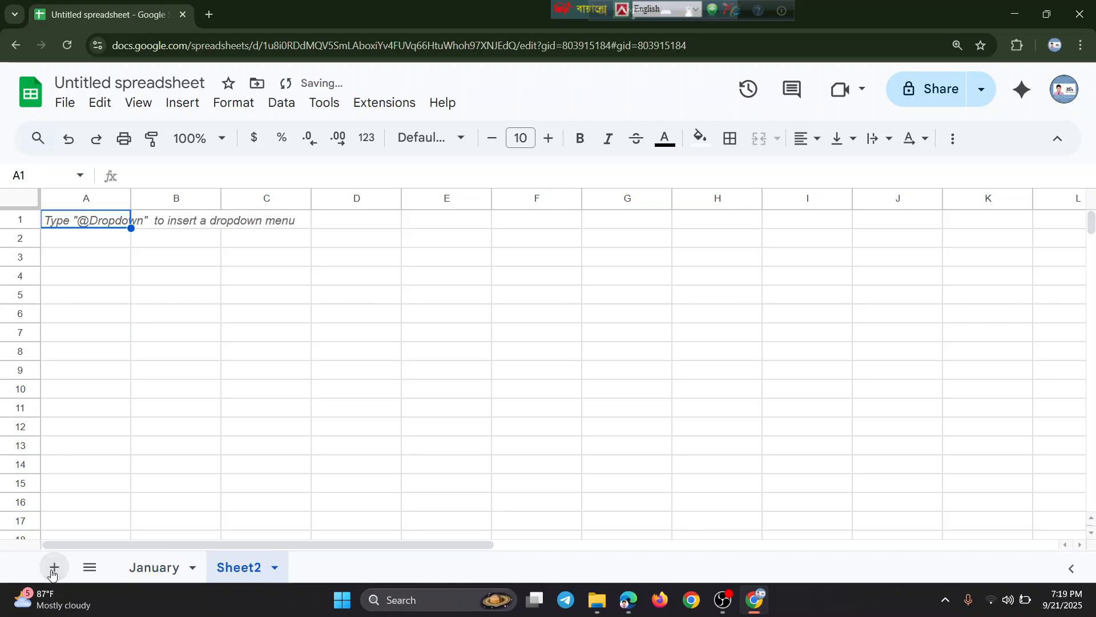
{"action": "double_click", "coordinate": [245, 569]}
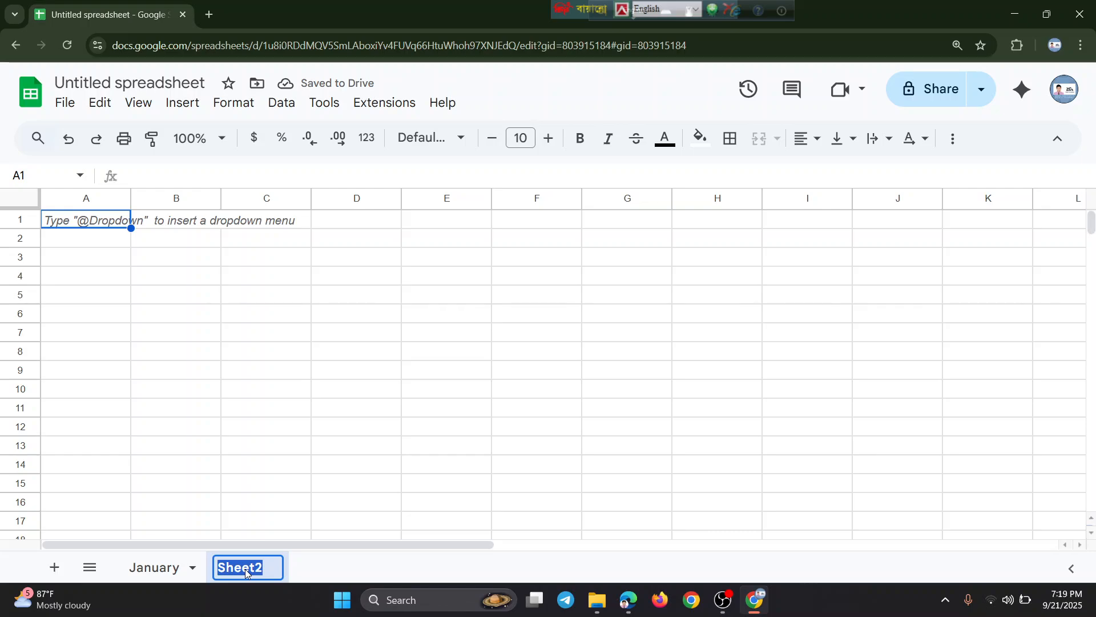
{"action": "type", "text": "J"}
{"action": "key", "text": "BackSpace"}
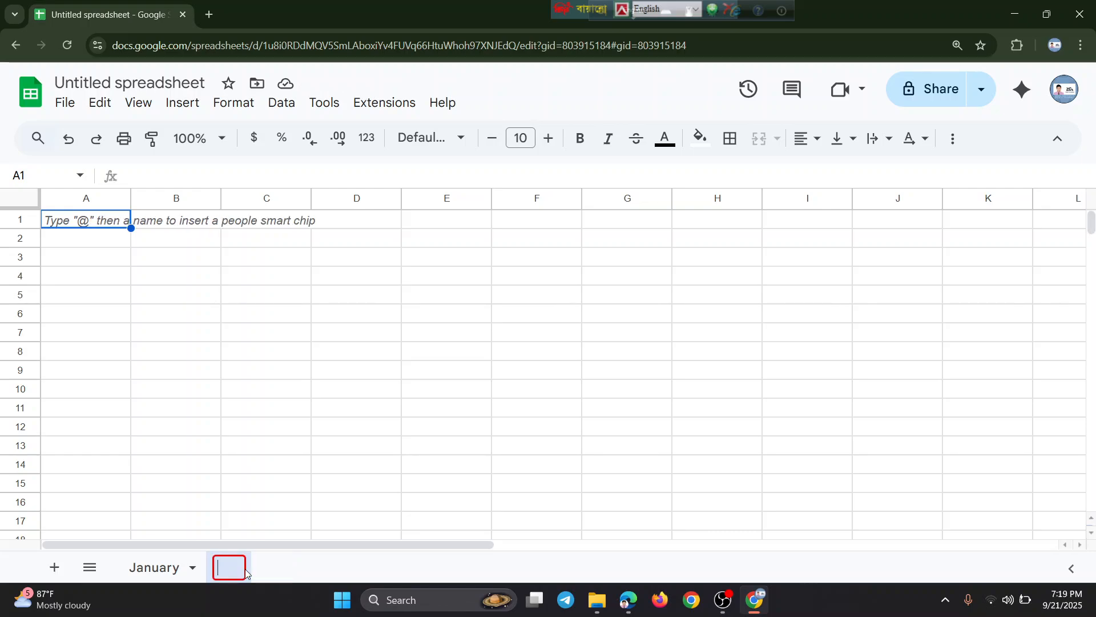
{"action": "type", "text": "February"}
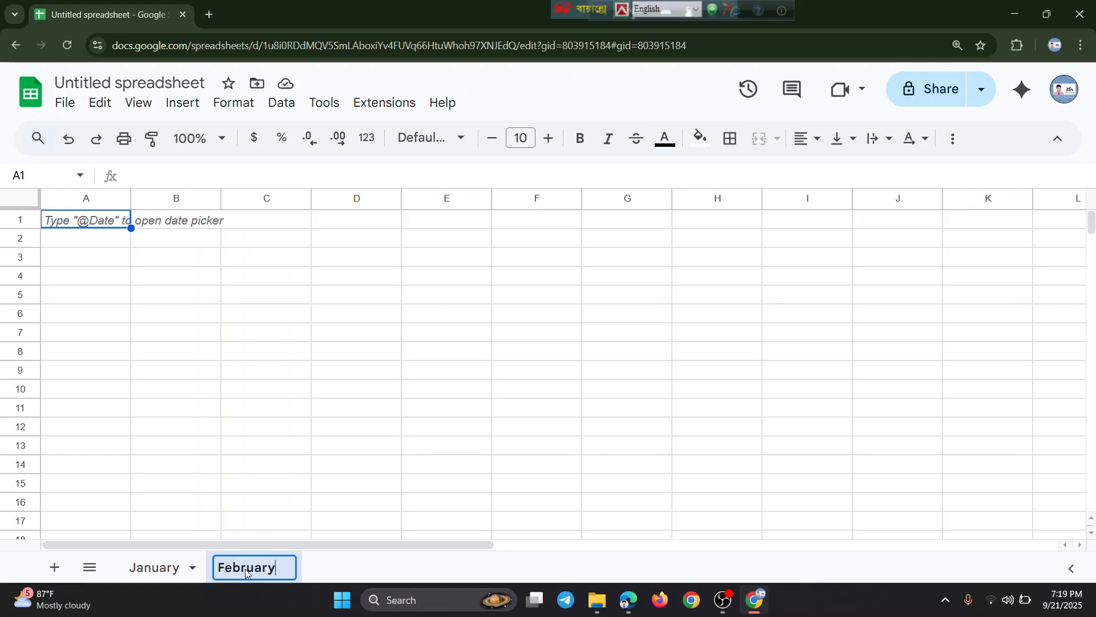
{"action": "key", "text": "Return"}
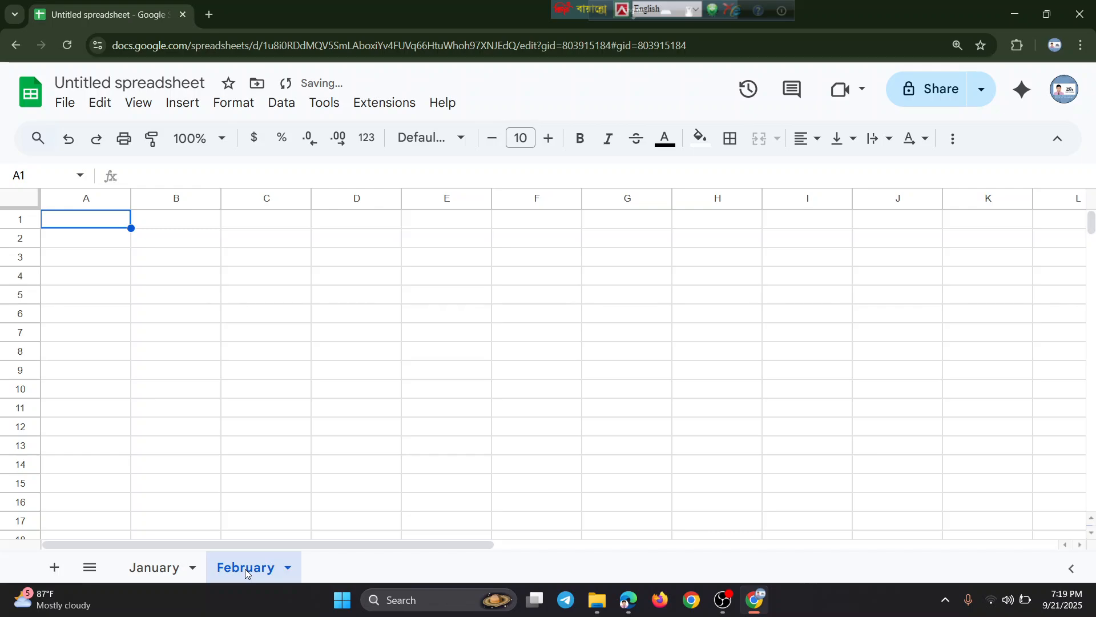
{"action": "left_click", "coordinate": [168, 577]}
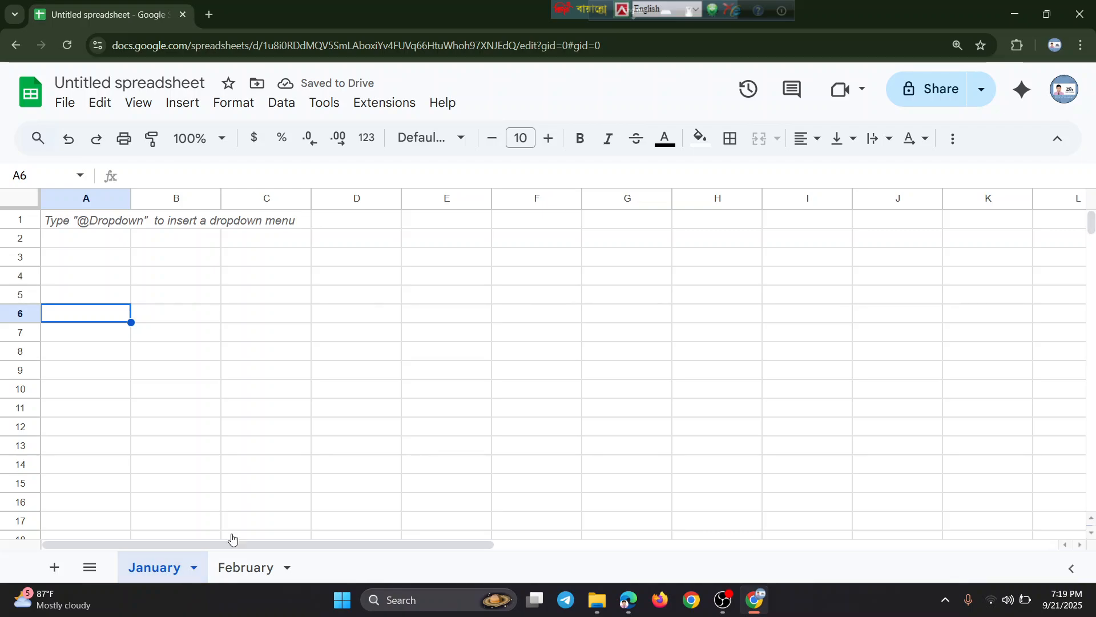
{"action": "left_click", "coordinate": [245, 570]}
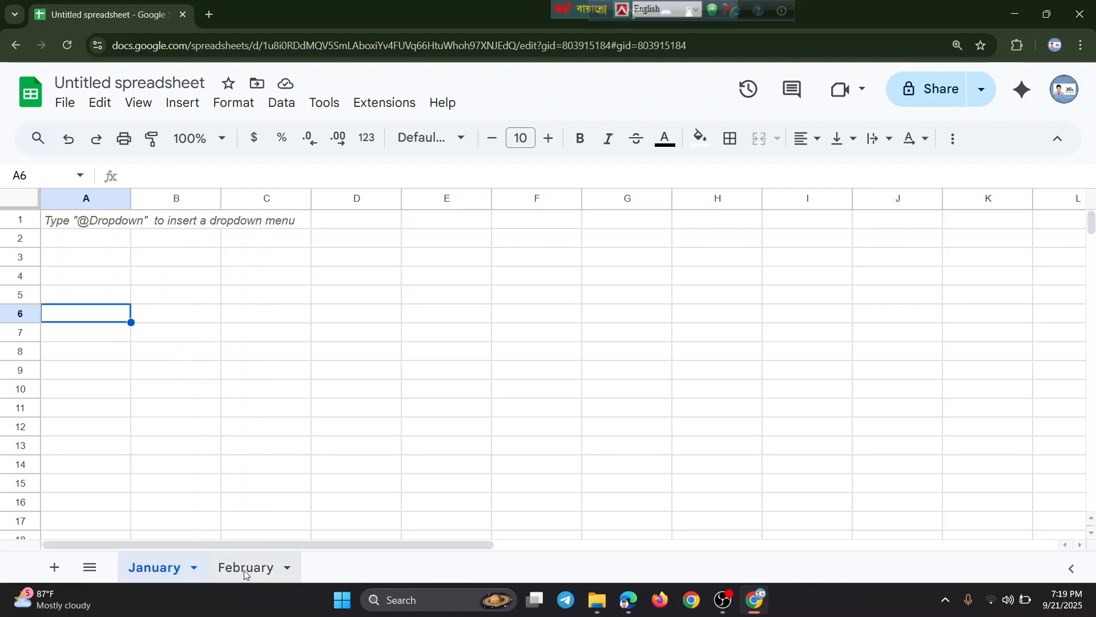
Switch to the January sheet through the list of all sheets, and bring up that list again
{"action": "left_click", "coordinate": [89, 575]}
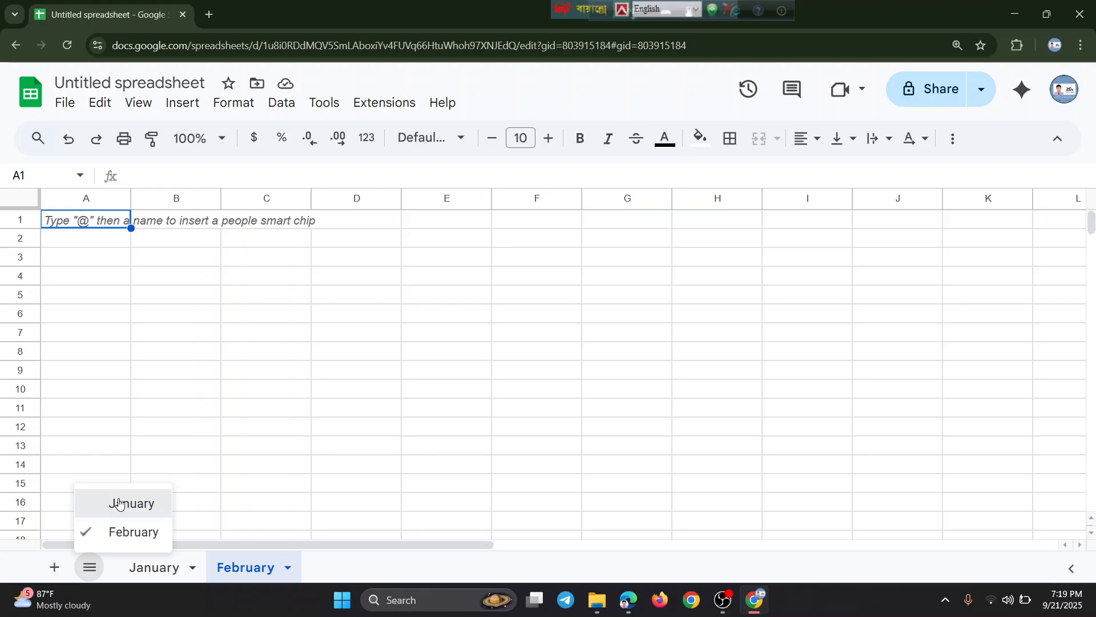
{"action": "left_click", "coordinate": [119, 504]}
{"action": "left_click", "coordinate": [89, 567]}
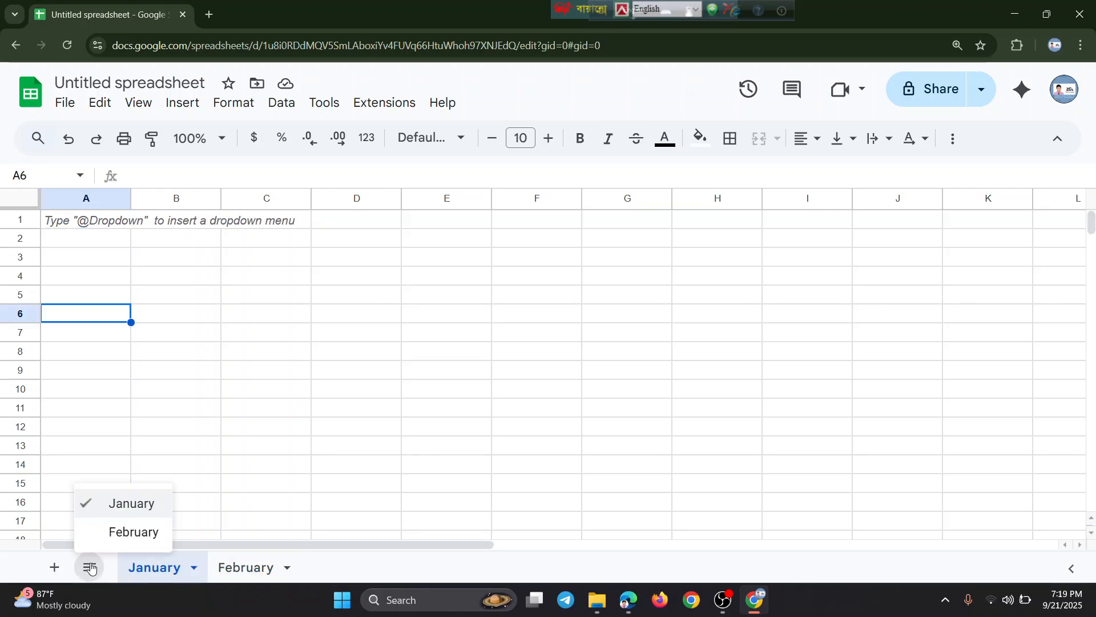
Add a third sheet named March and place it after the February sheet
{"action": "left_click", "coordinate": [55, 566]}
{"action": "left_click", "coordinate": [55, 565]}
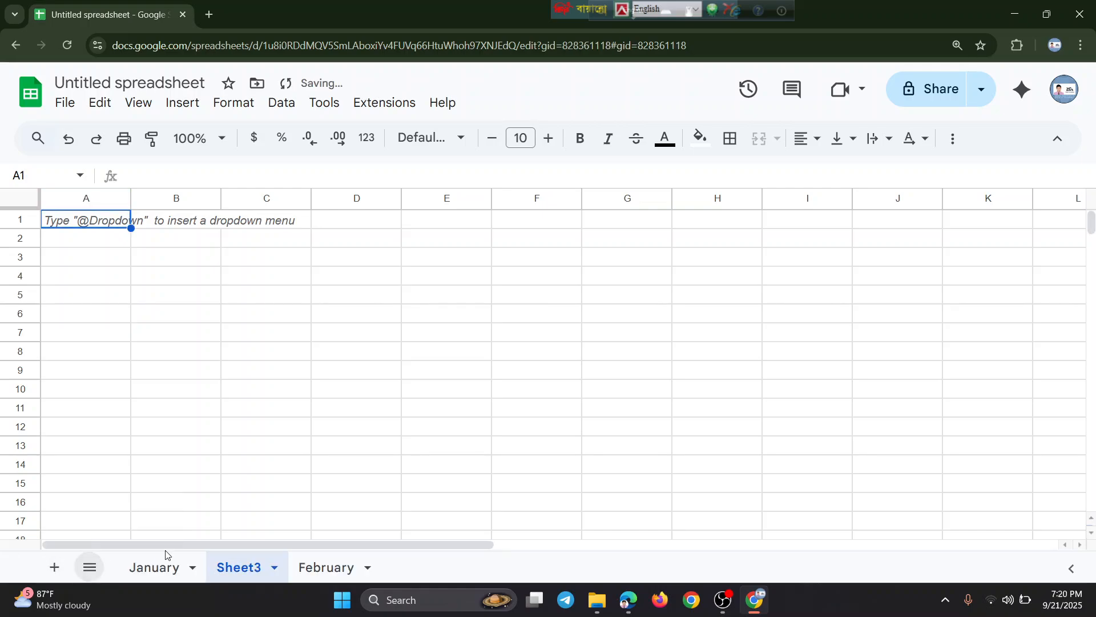
{"action": "double_click", "coordinate": [246, 567]}
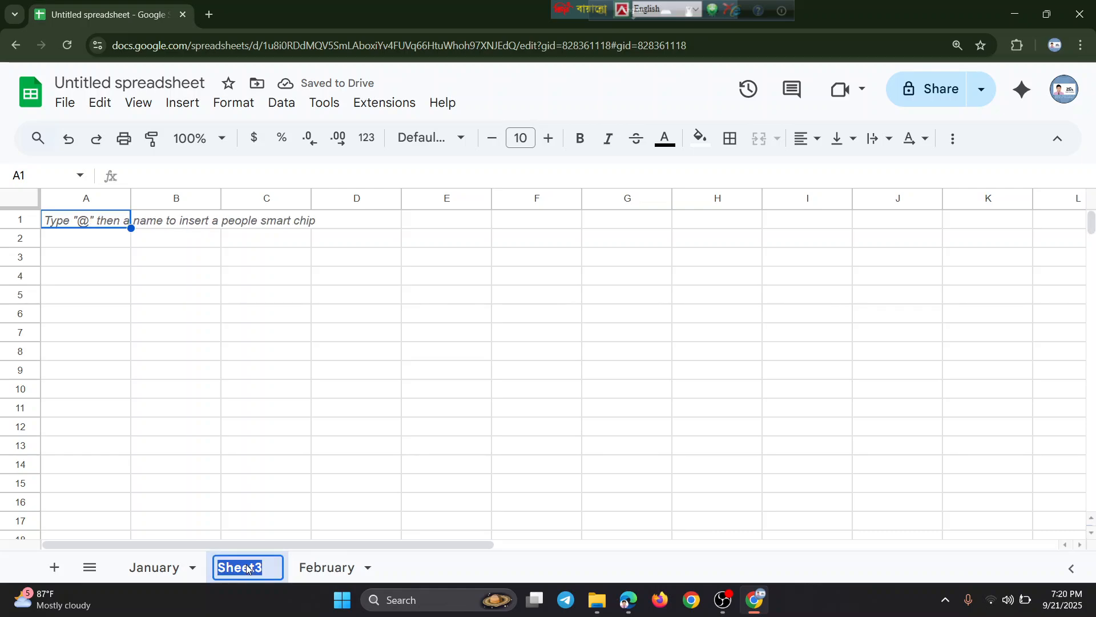
{"action": "key", "text": "BackSpace"}
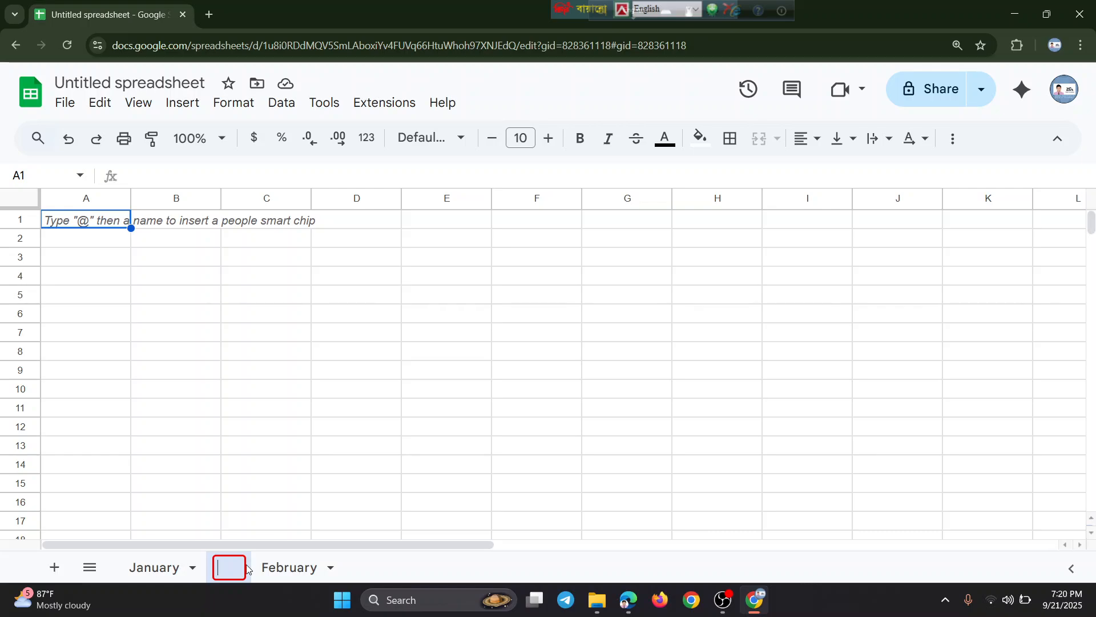
{"action": "type", "text": "March"}
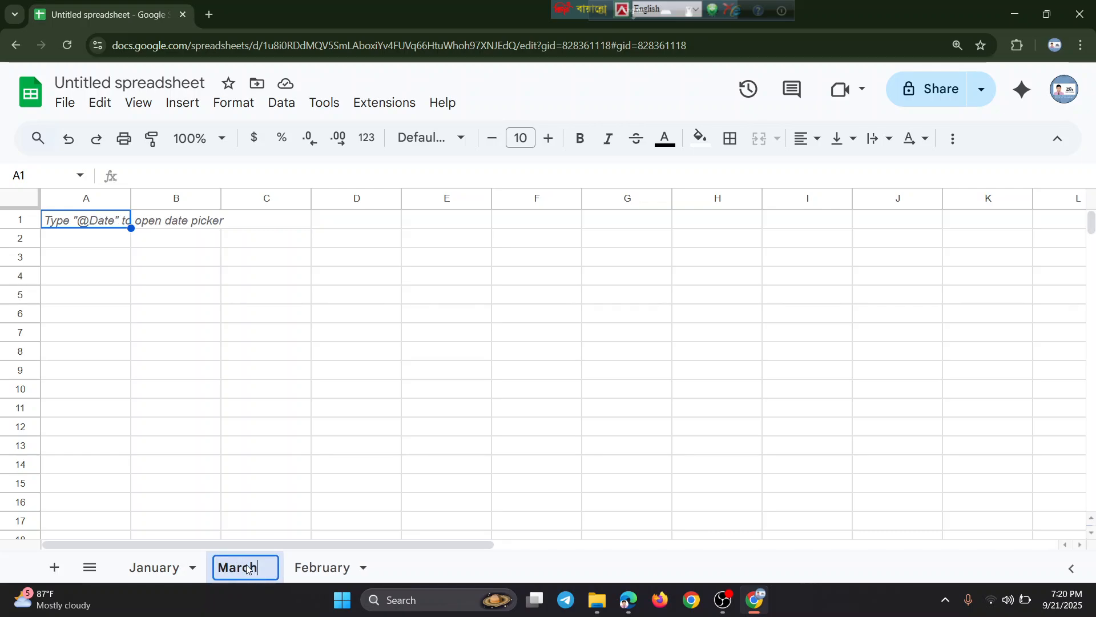
{"action": "key", "text": "Return"}
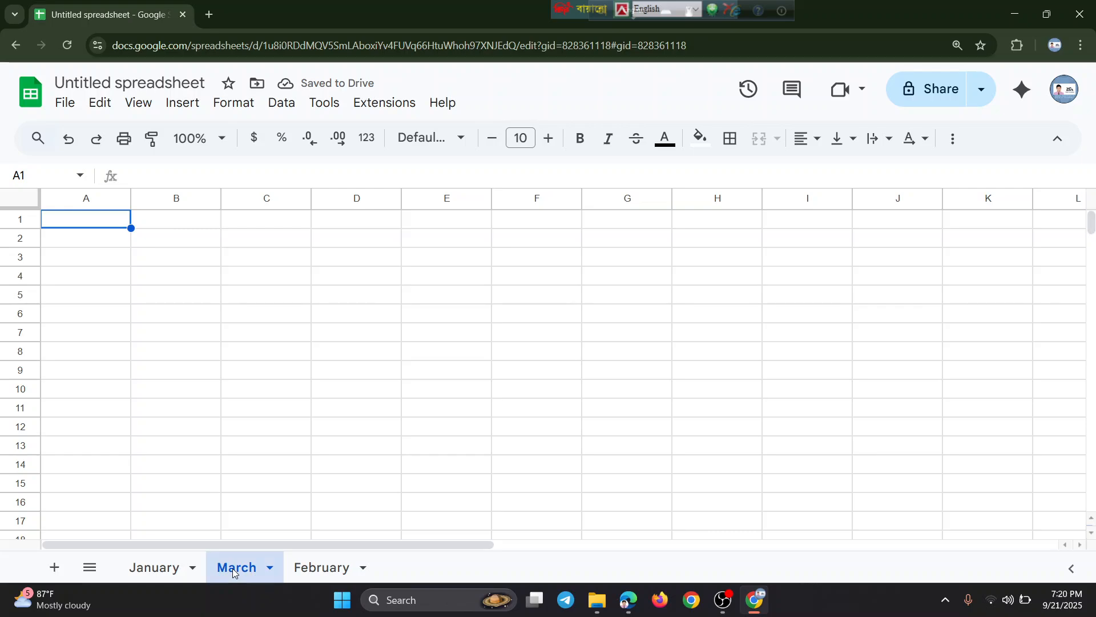
{"action": "left_click_drag", "start_coordinate": [232, 568], "coordinate": [367, 577]}
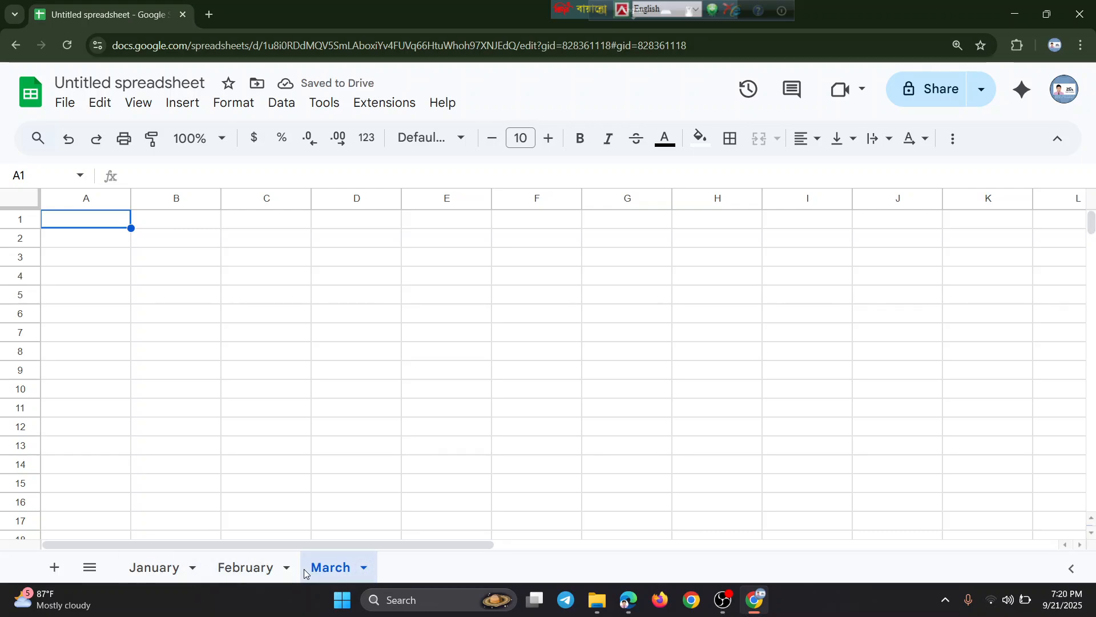
On the January sheet, enter the column headers Name in A3 and ID in B3
{"action": "left_click", "coordinate": [165, 567]}
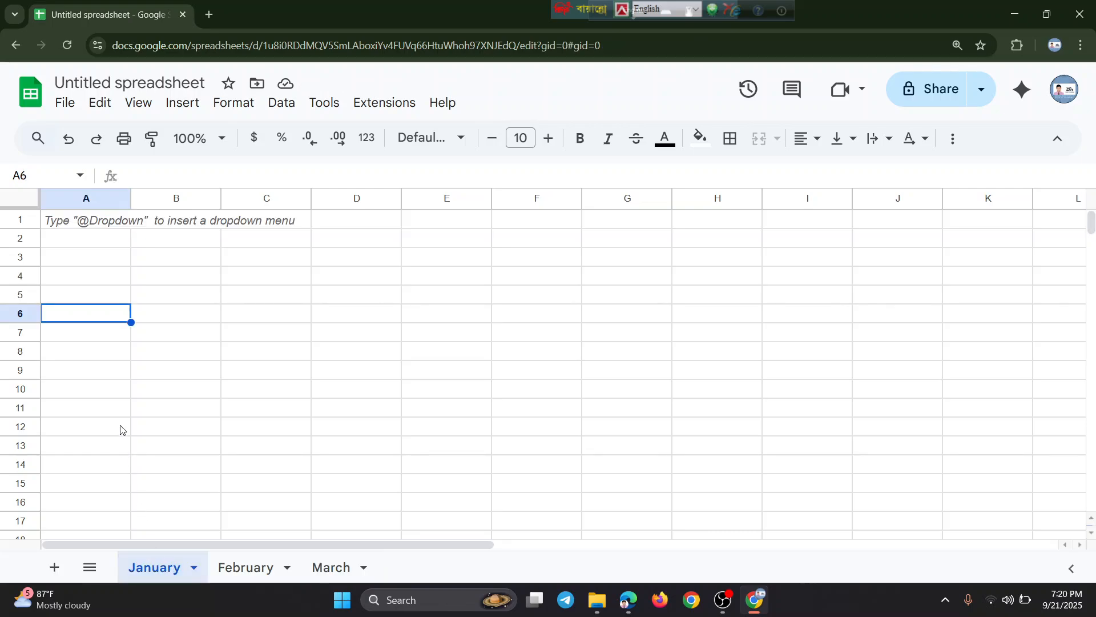
{"action": "left_click", "coordinate": [94, 263]}
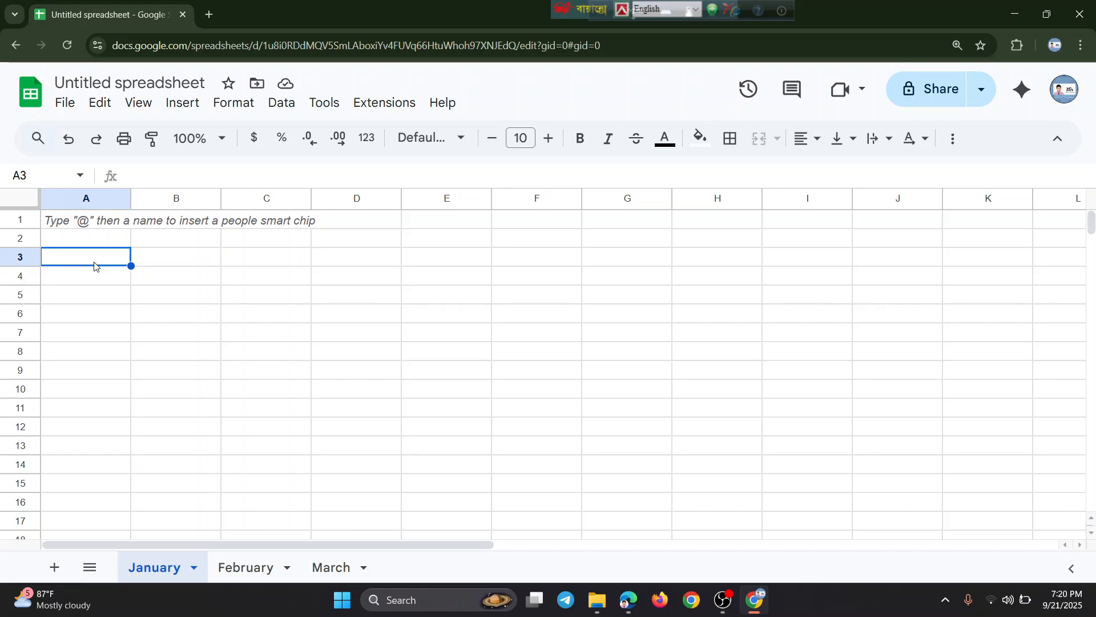
{"action": "type", "text": "Nam"}
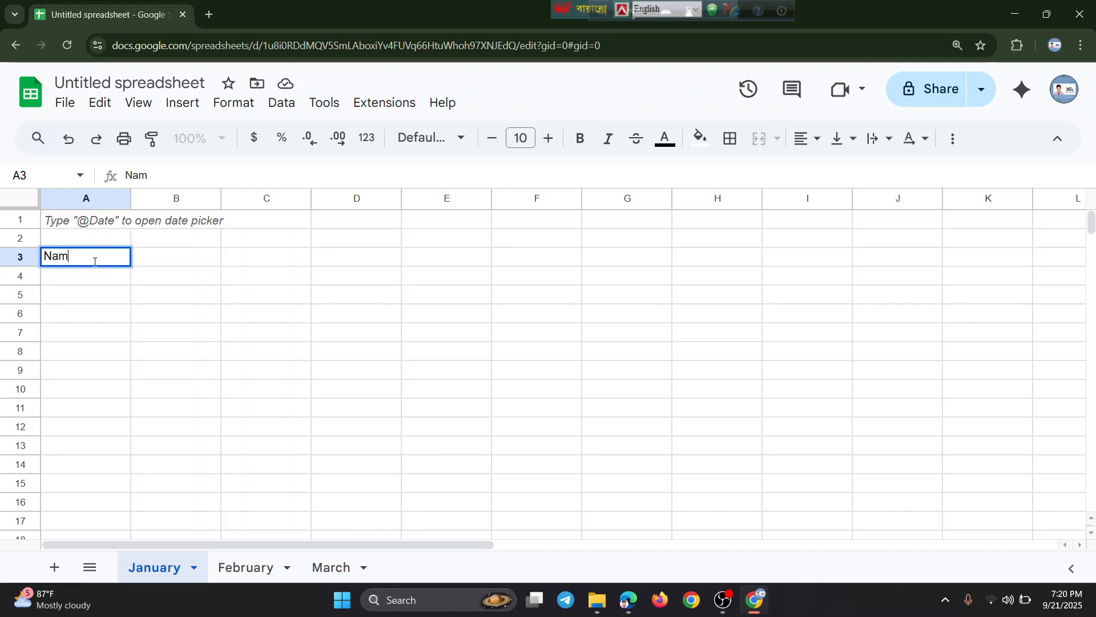
{"action": "type", "text": "e"}
{"action": "key", "text": "Tab"}
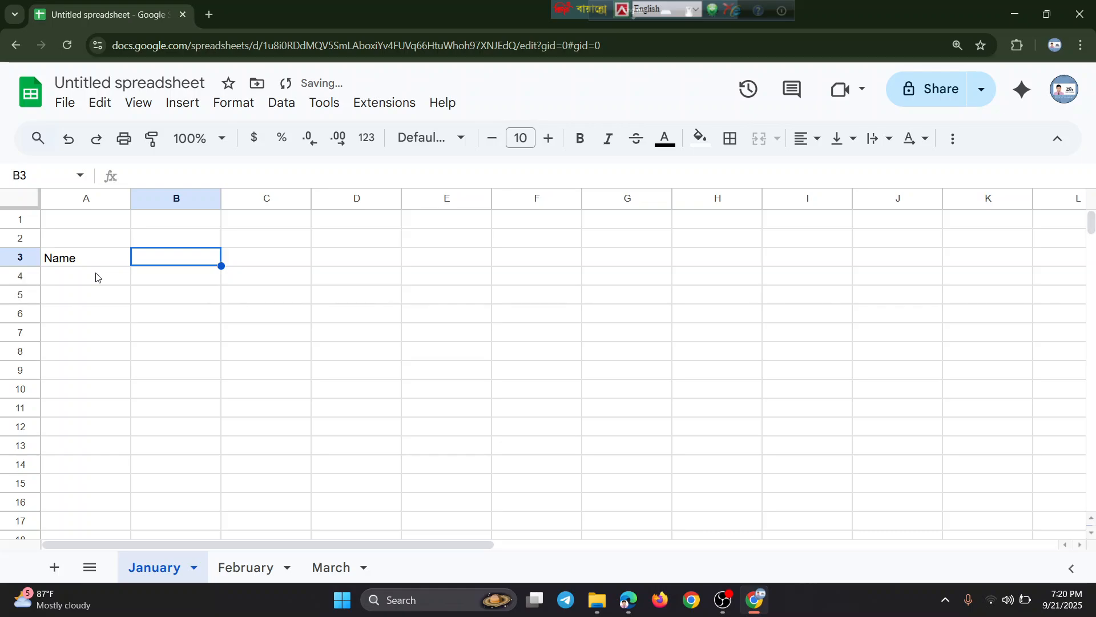
{"action": "type", "text": "ID"}
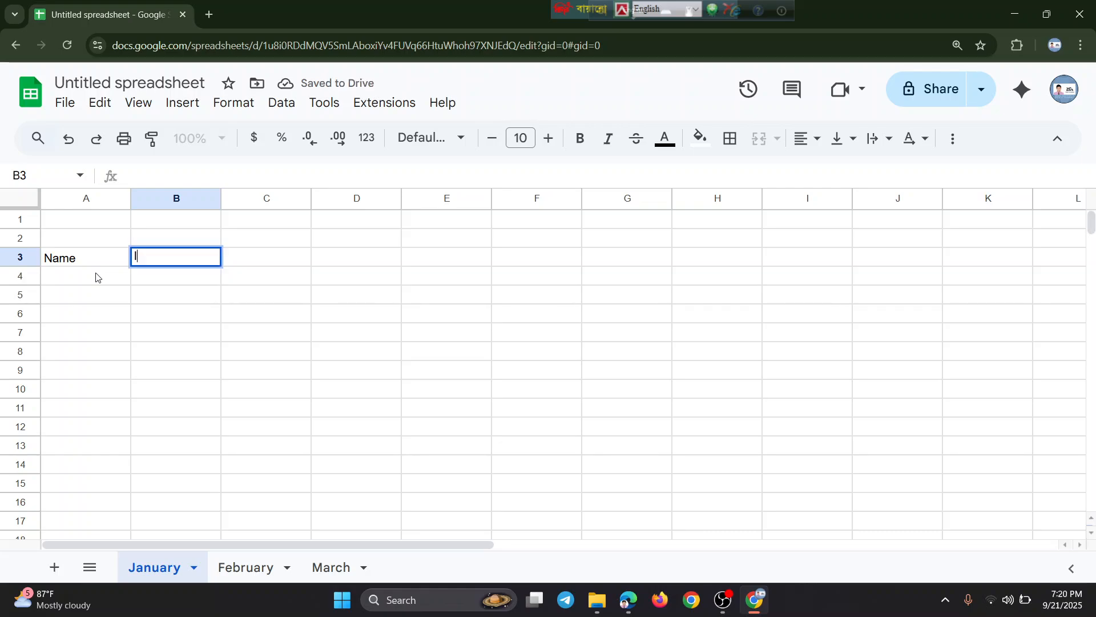
{"action": "key", "text": "Tab"}
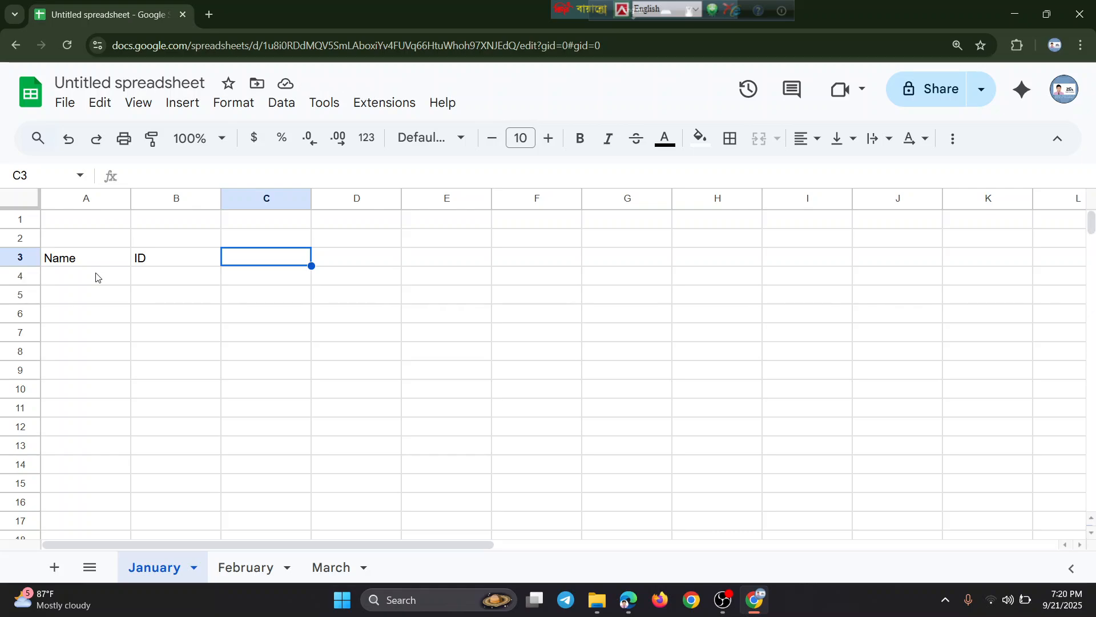
Enter the column headers Basic in C3 and House Rent in D3
{"action": "type", "text": "Basic"}
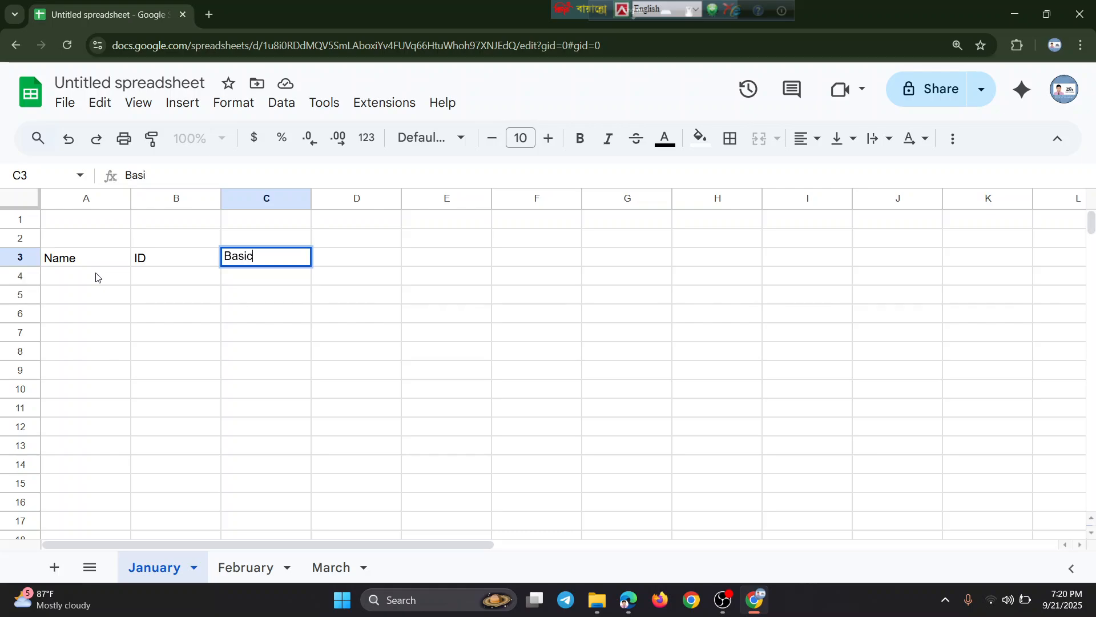
{"action": "key", "text": "Tab"}
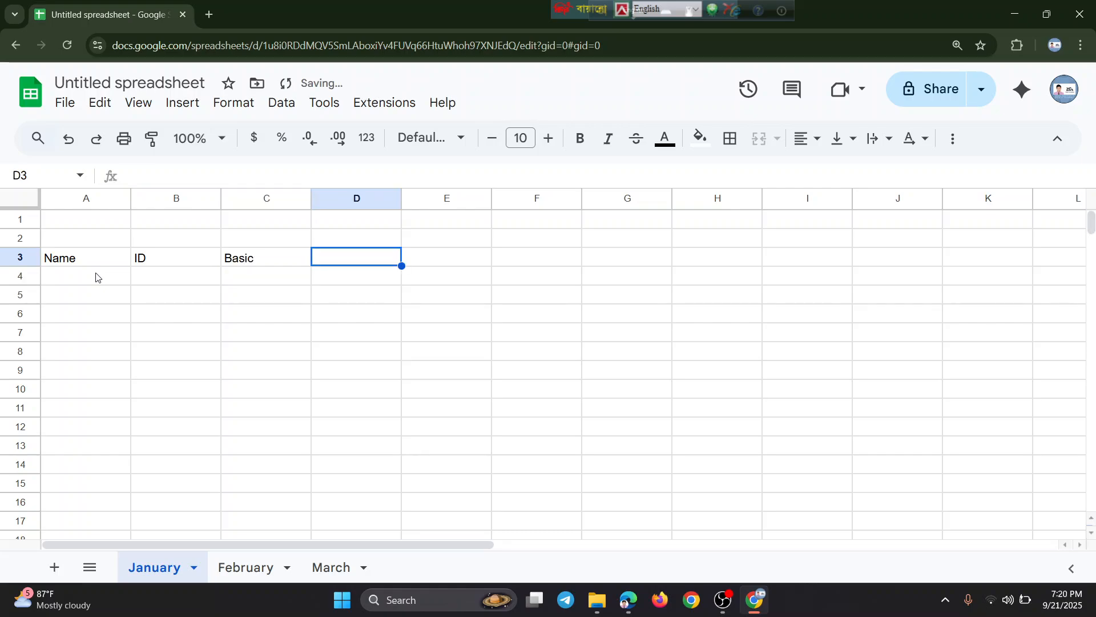
{"action": "type", "text": "Hou"}
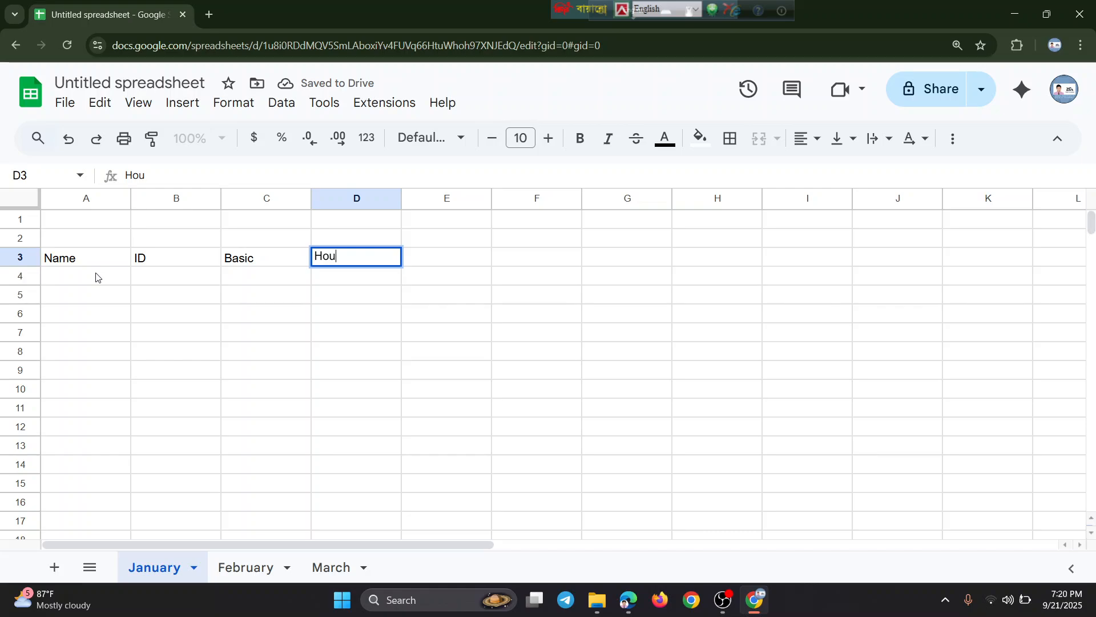
{"action": "type", "text": "se Rent"}
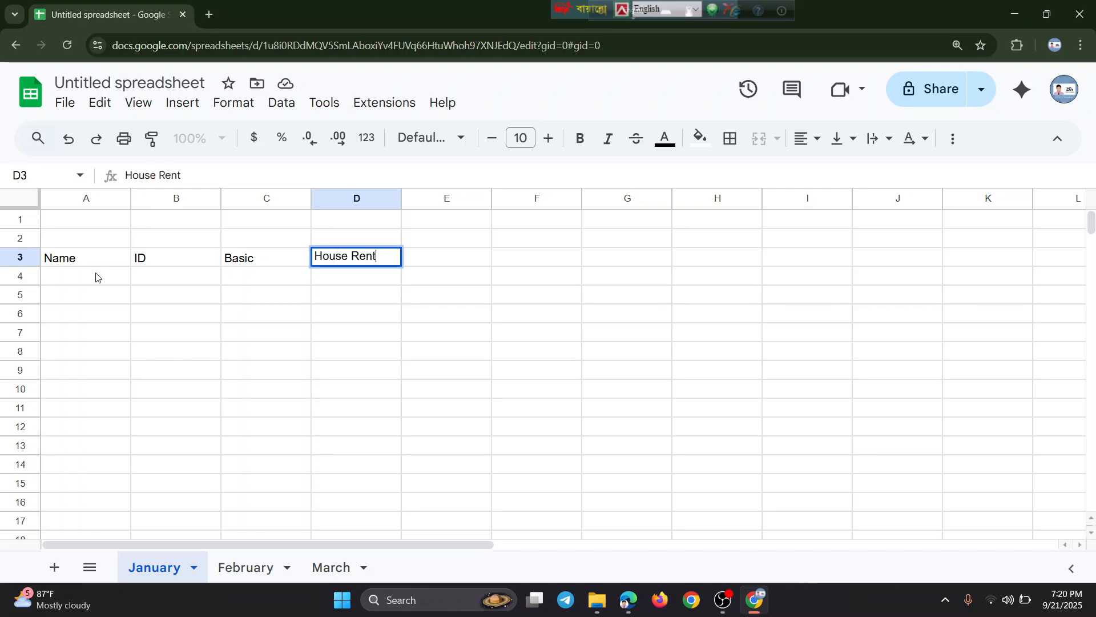
{"action": "key", "text": "Tab"}
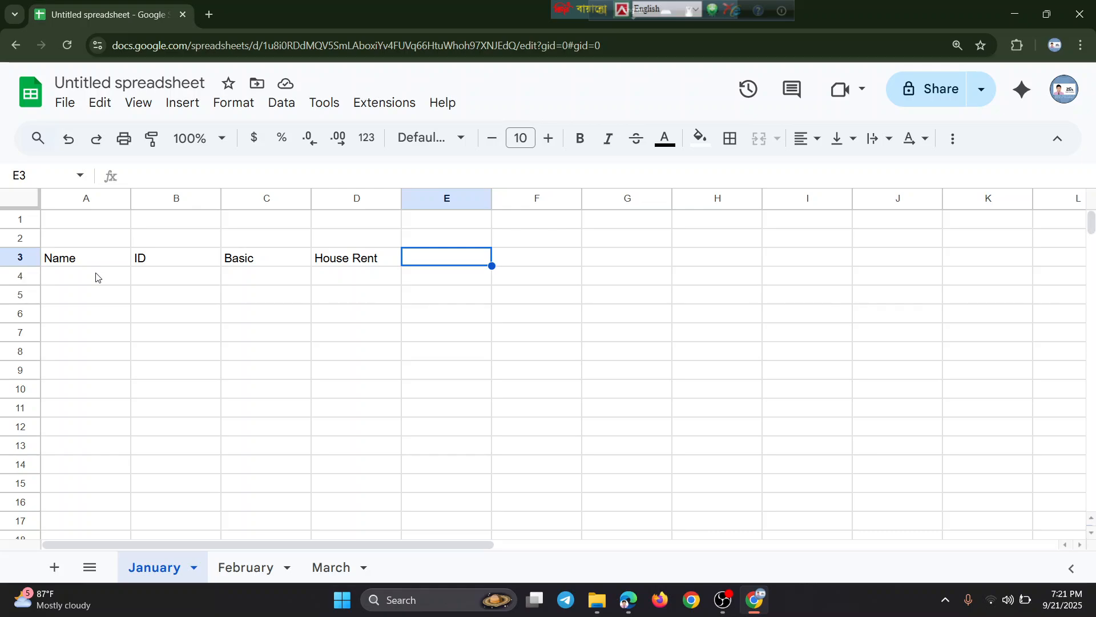
Enter the column headers Medical Allowance in E3 and Travel Allowance in F3
{"action": "type", "text": "Medi"}
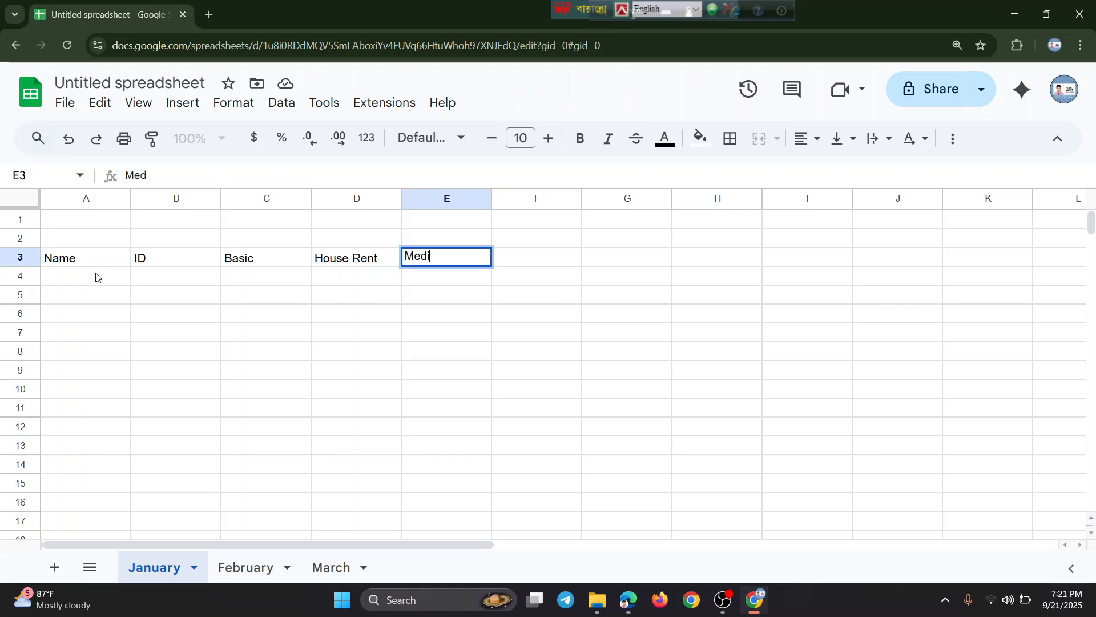
{"action": "type", "text": "cal Allowance"}
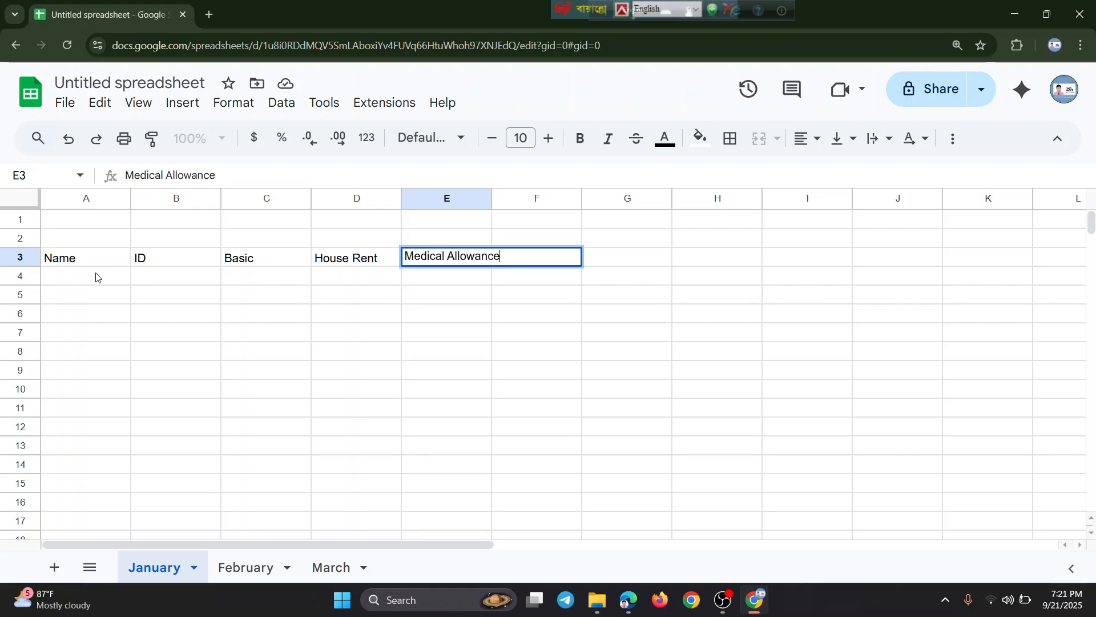
{"action": "key", "text": "Tab"}
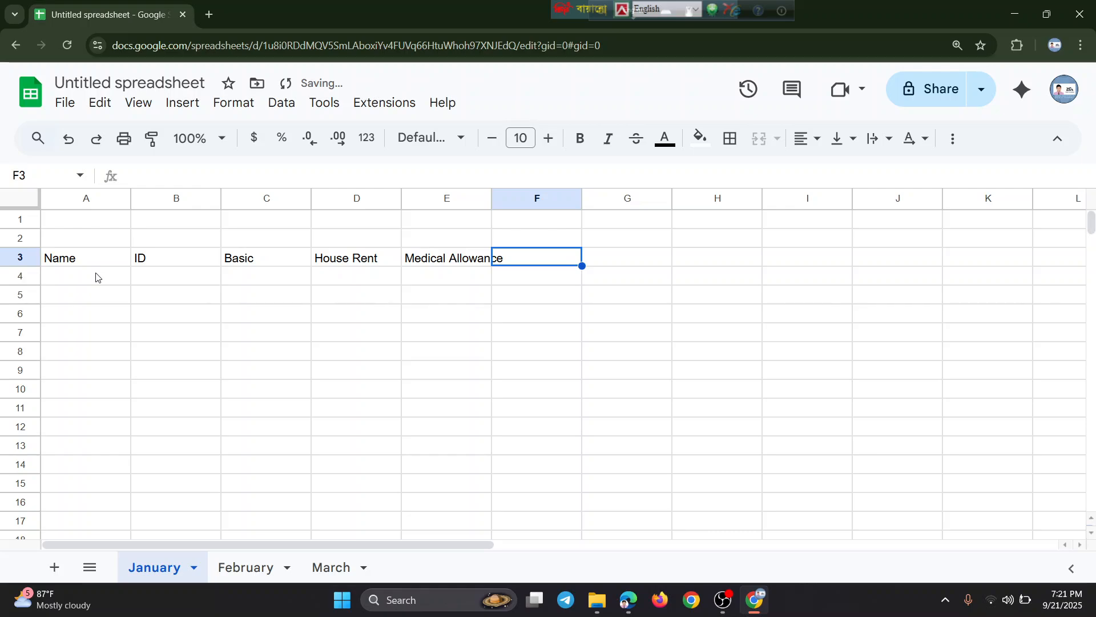
{"action": "type", "text": "Tra"}
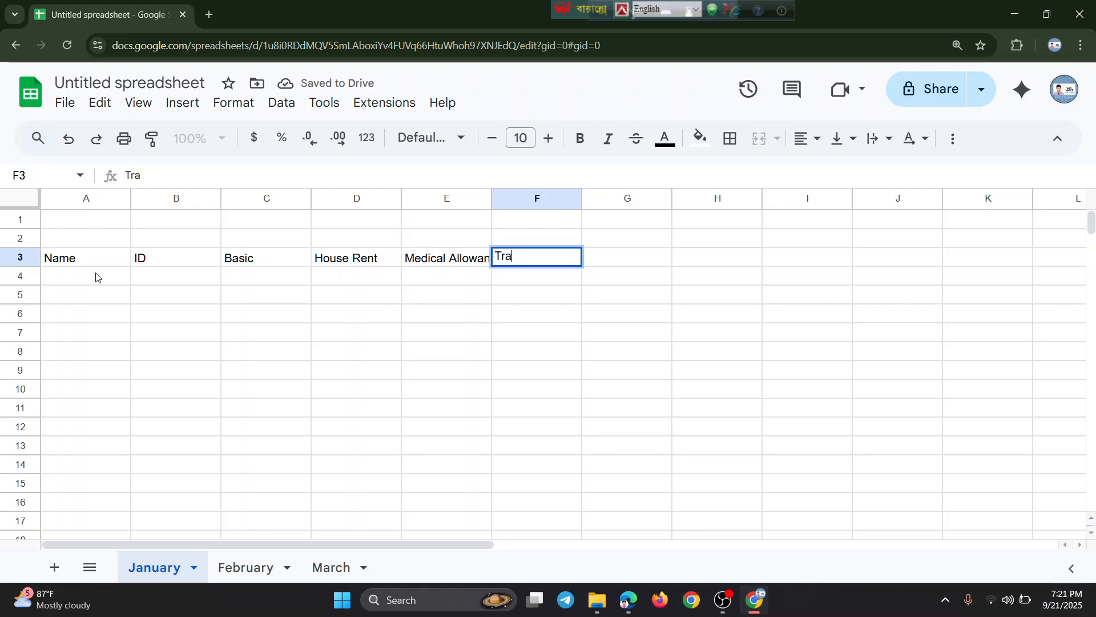
{"action": "type", "text": "vel Al"}
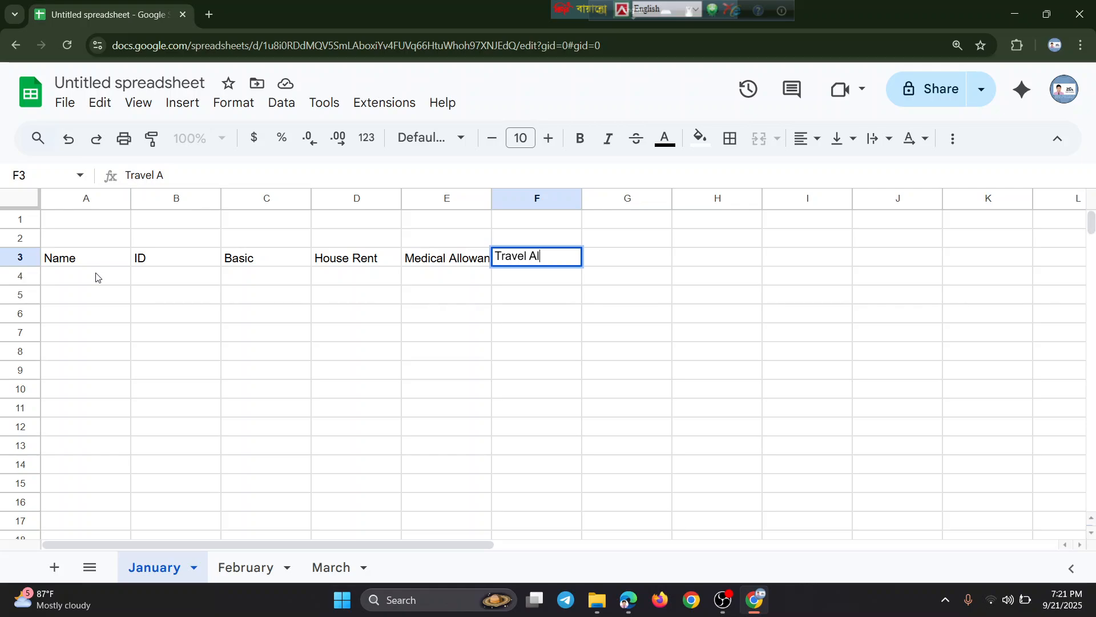
{"action": "type", "text": "lowance"}
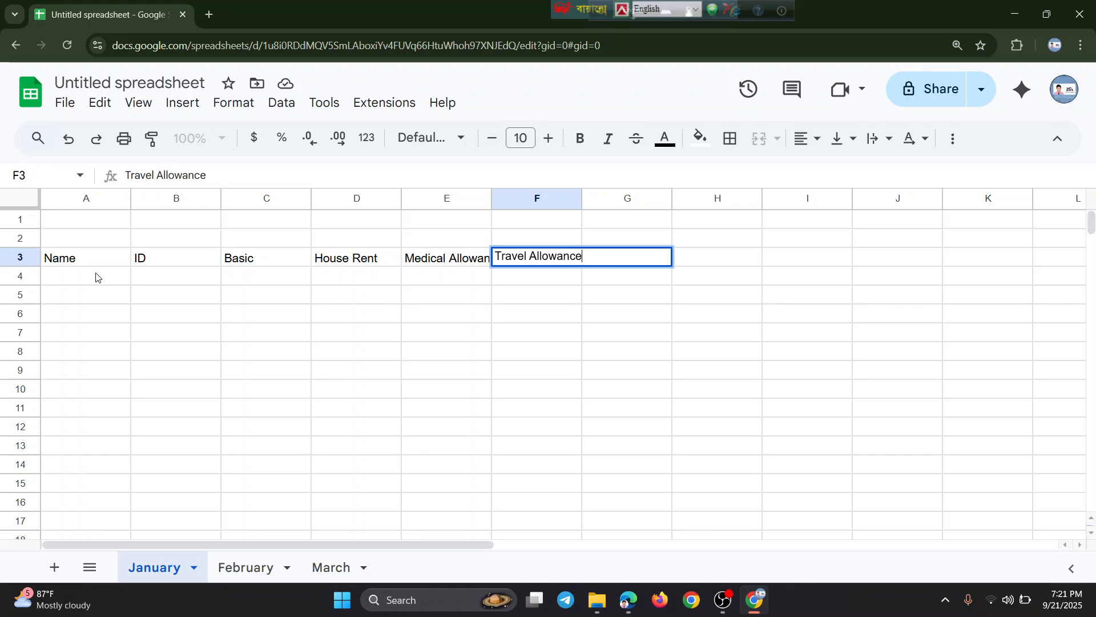
{"action": "key", "text": "Tab"}
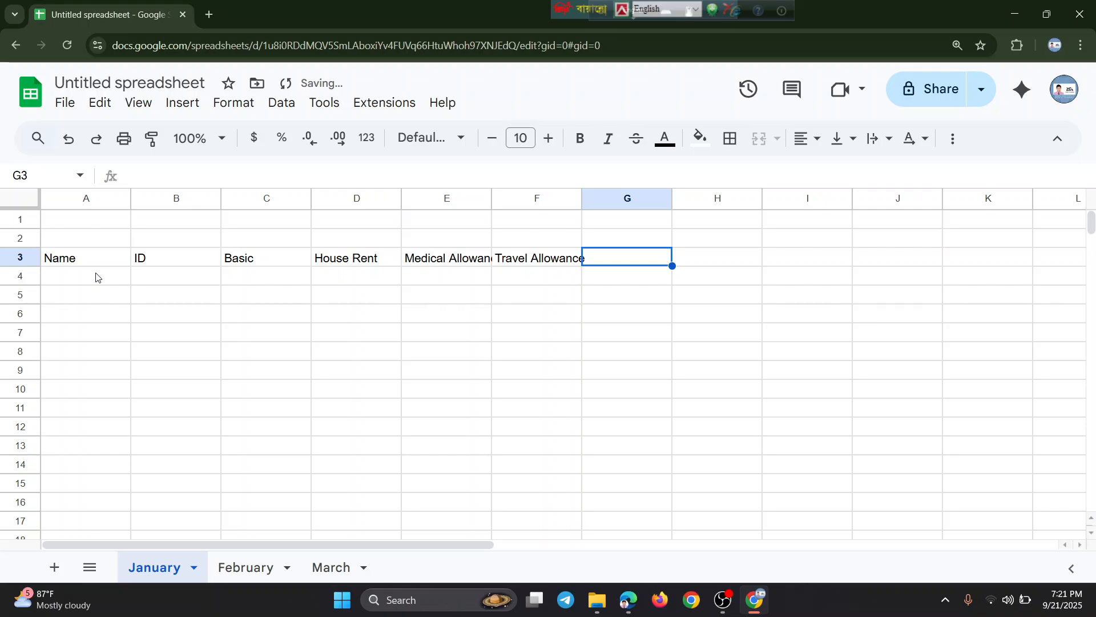
Enter the header Daily Allowance in G3 and widen column F slightly to fit the Travel Allowance header
{"action": "type", "text": "D"}
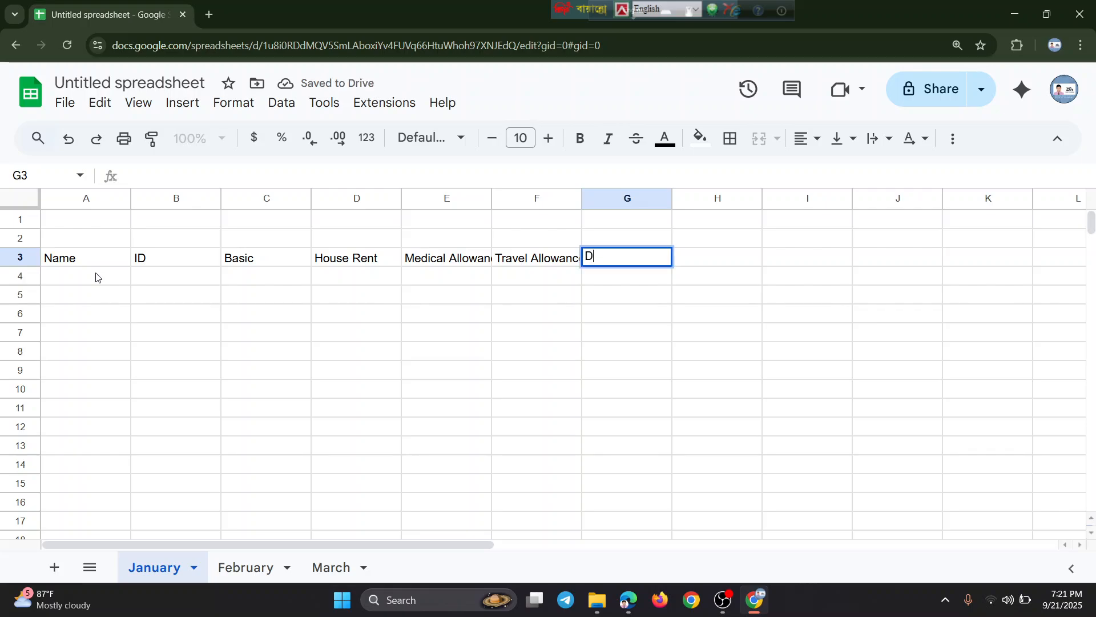
{"action": "type", "text": "aily "}
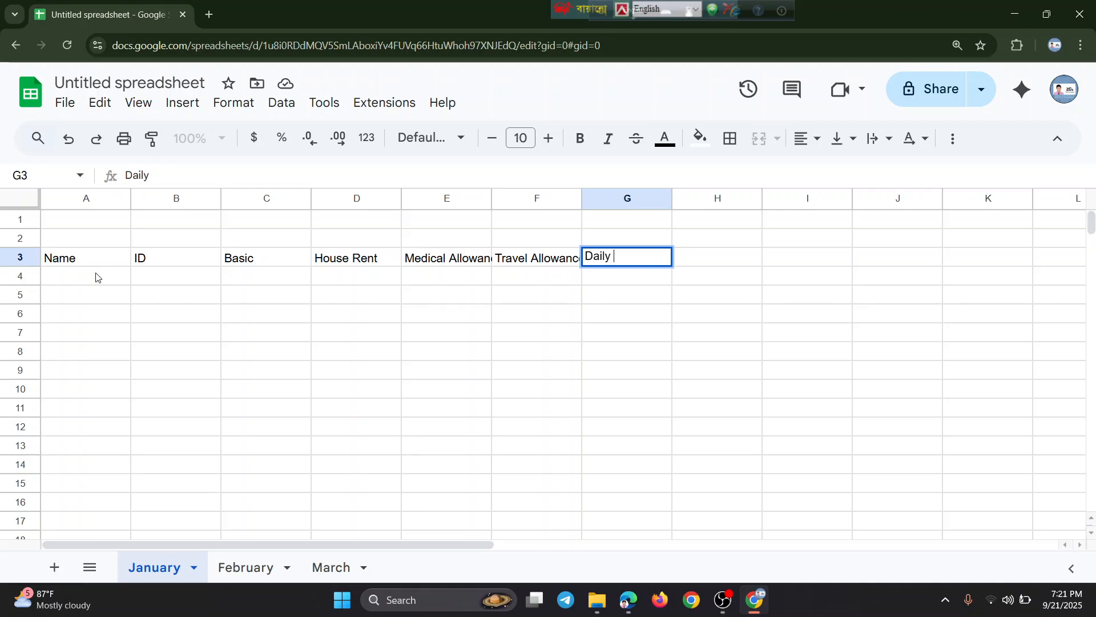
{"action": "type", "text": "Allowance"}
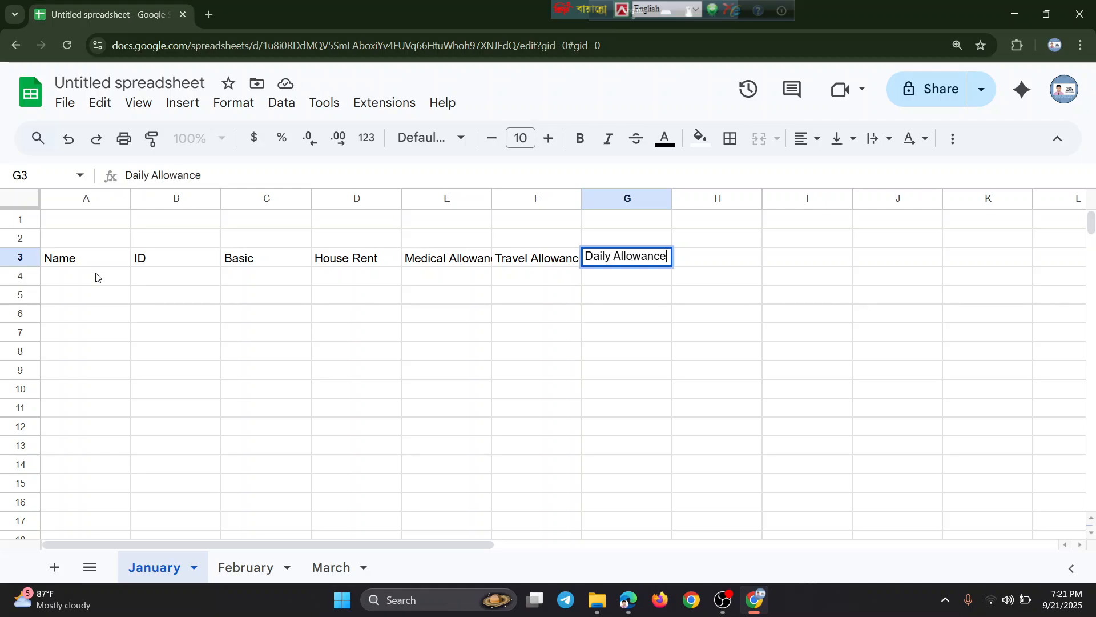
{"action": "key", "text": "Tab"}
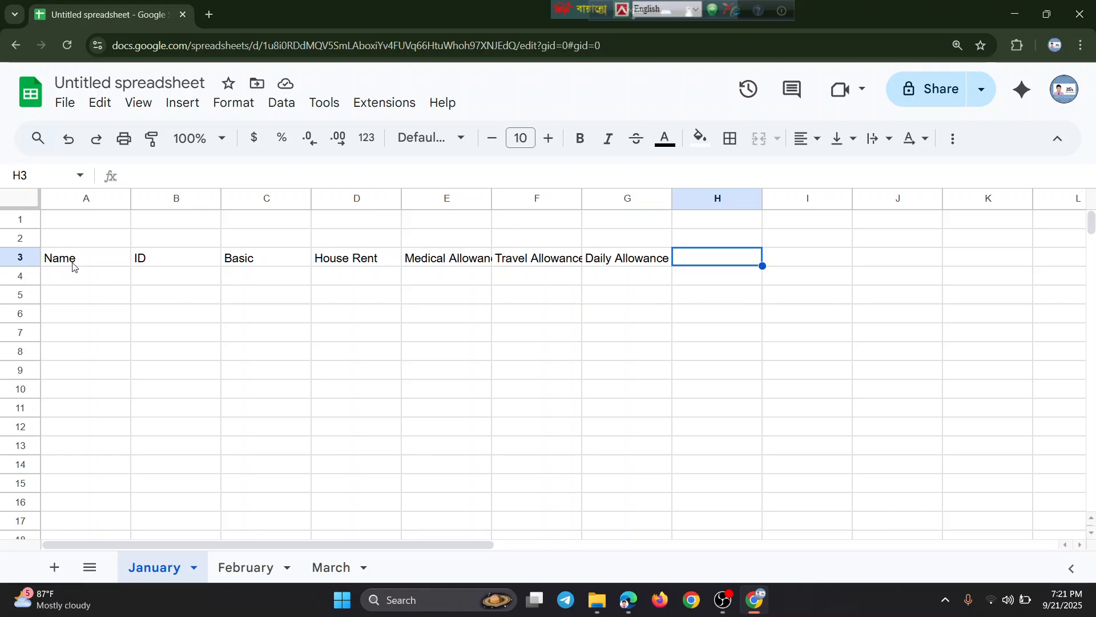
{"action": "left_click", "coordinate": [78, 284]}
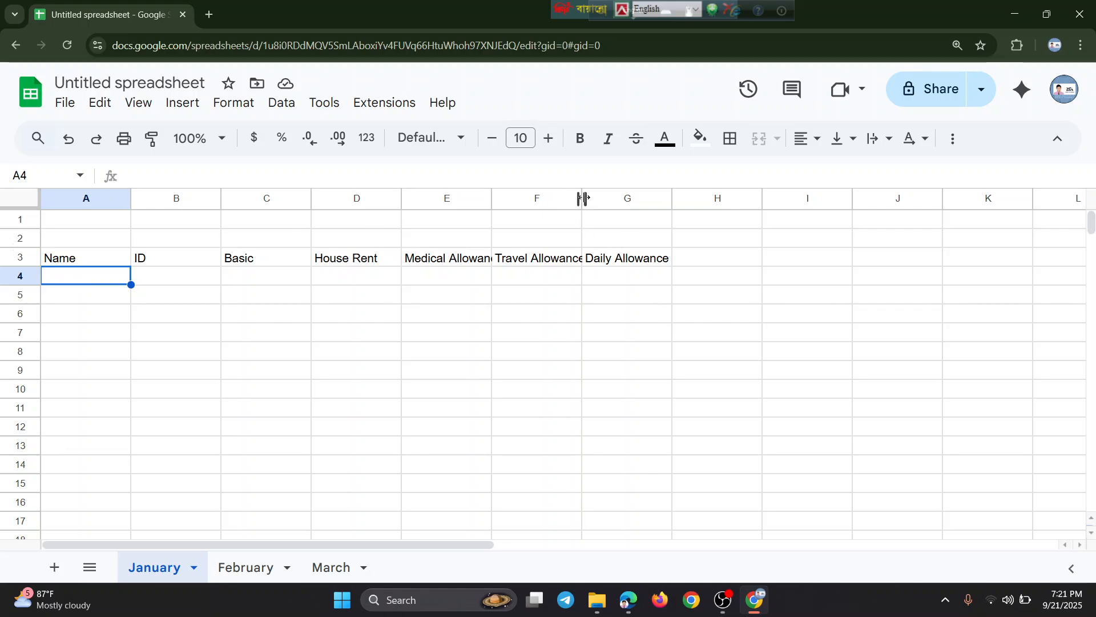
{"action": "left_click_drag", "start_coordinate": [583, 198], "coordinate": [590, 198]}
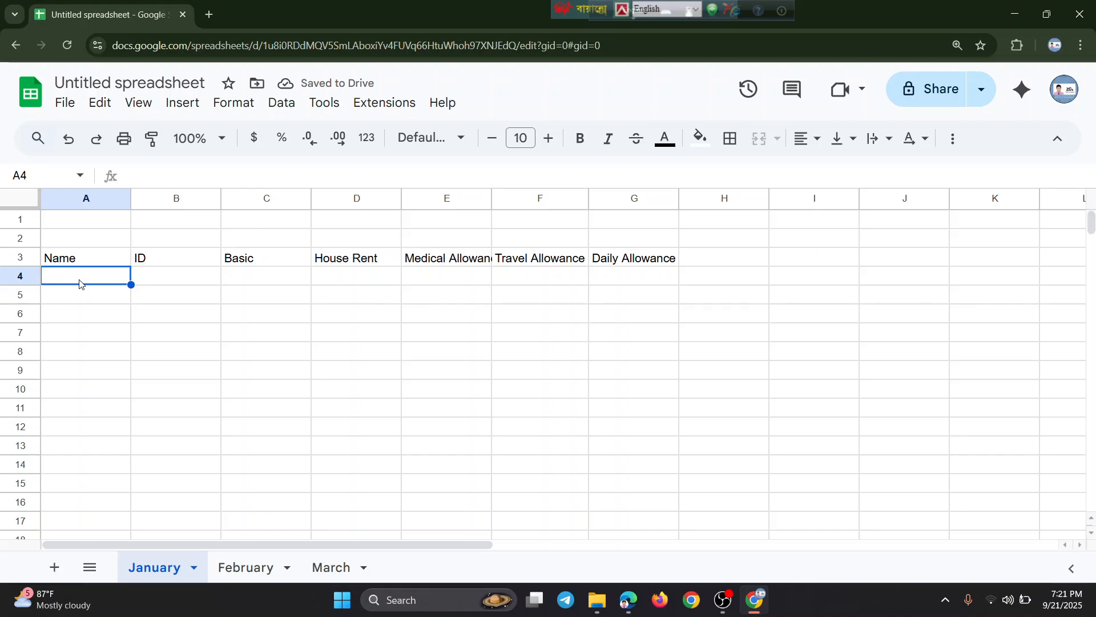
Enter the first three employees' names in uppercase in cells A4 to A6 under the Name header
{"action": "type", "text": "MAS"}
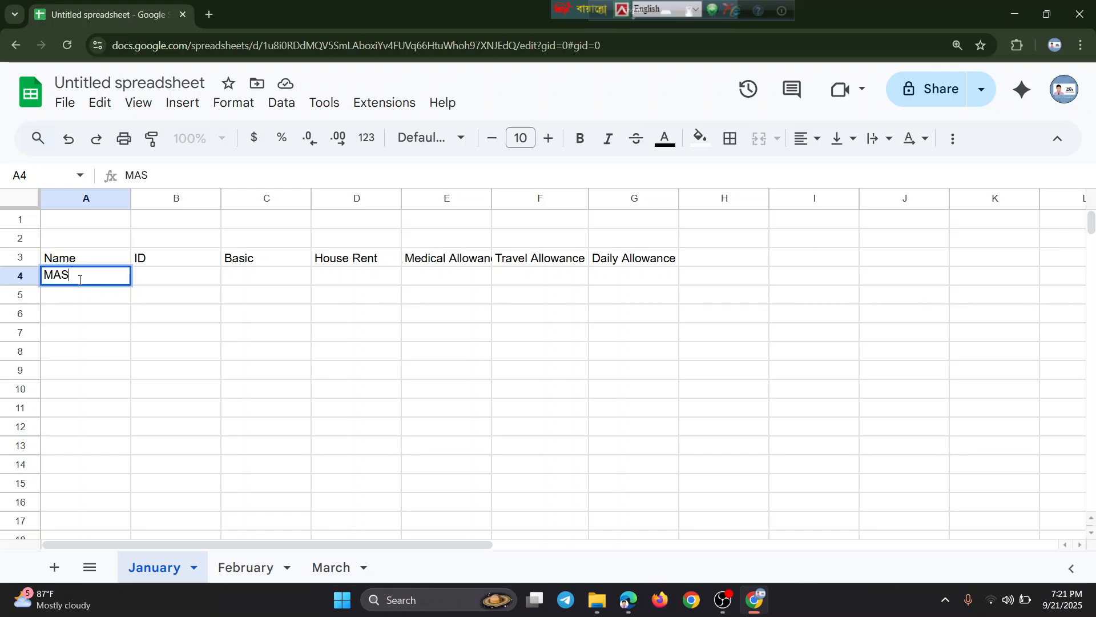
{"action": "type", "text": "UD"}
{"action": "key", "text": "Return"}
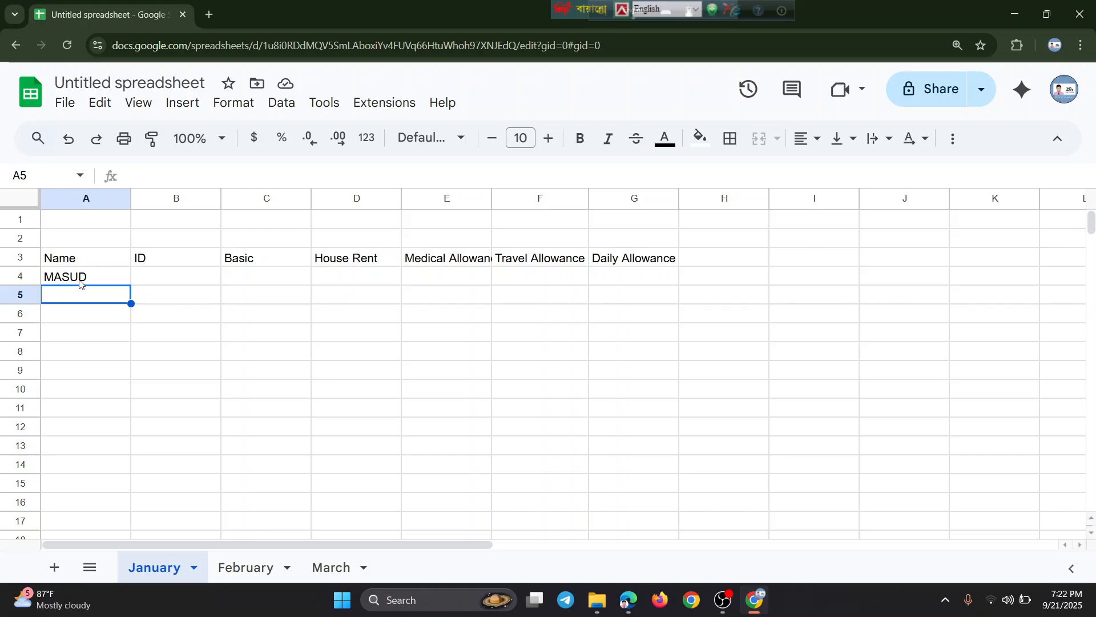
{"action": "type", "text": "NUSRA"}
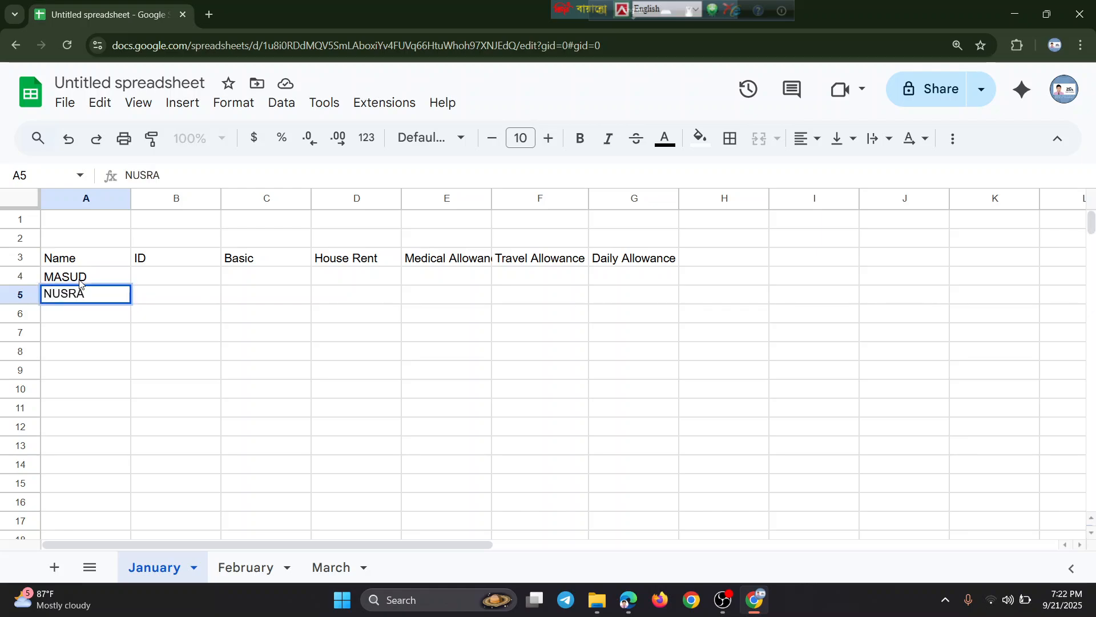
{"action": "type", "text": "T"}
{"action": "key", "text": "Return"}
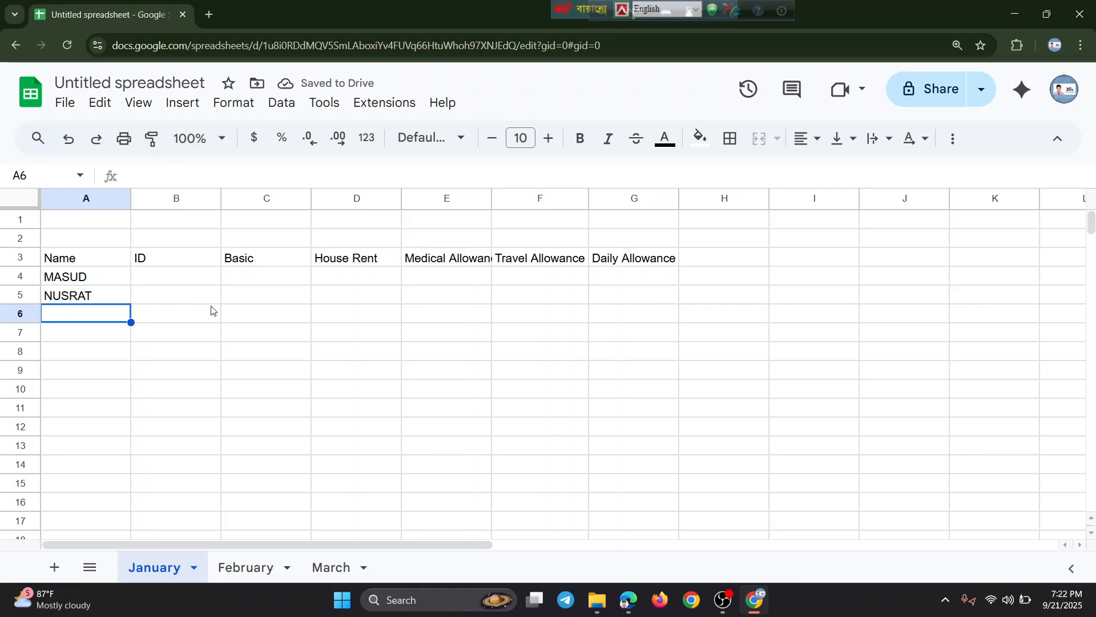
{"action": "type", "text": "HA"}
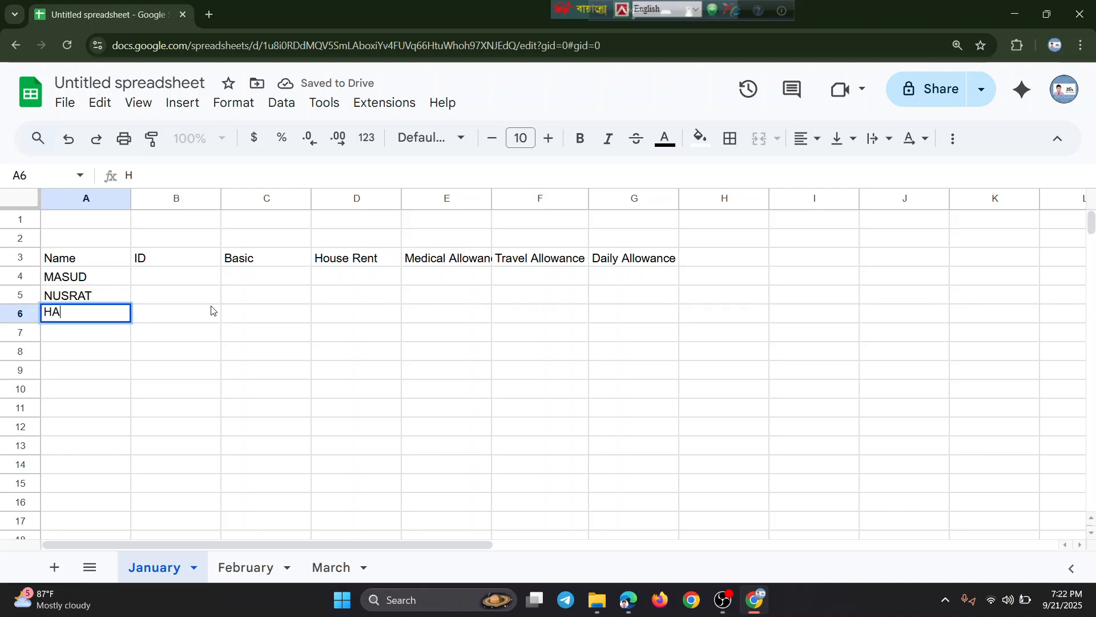
{"action": "type", "text": "RUN"}
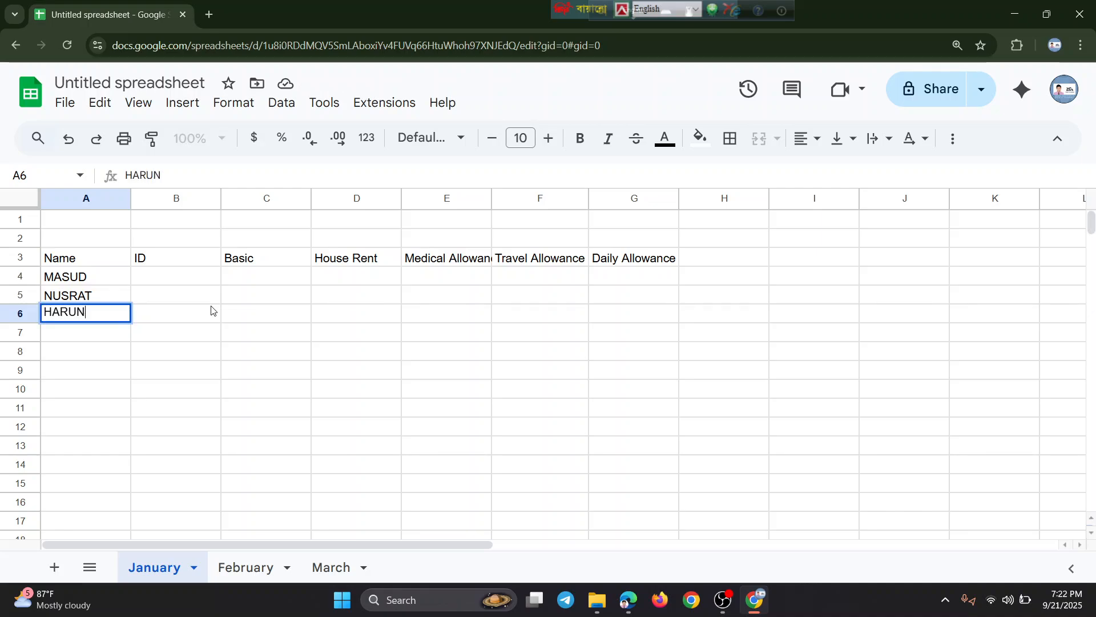
{"action": "key", "text": "Return"}
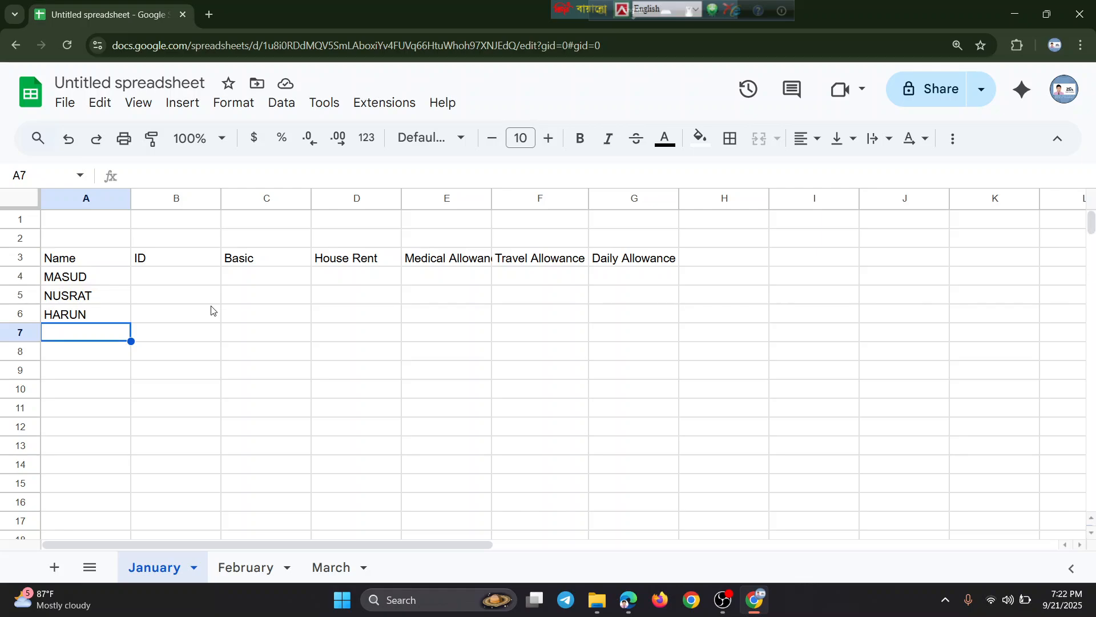
{"action": "left_click", "coordinate": [115, 277]}
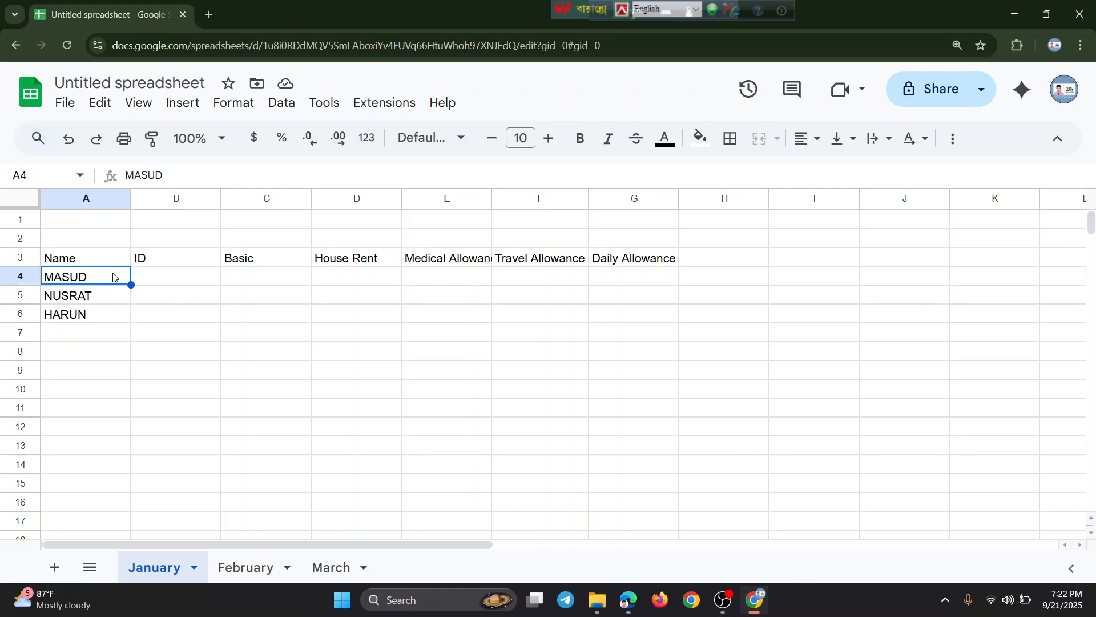
Continue the Name column with the next three employees' names in cells A7 to A9
{"action": "left_click", "coordinate": [86, 325]}
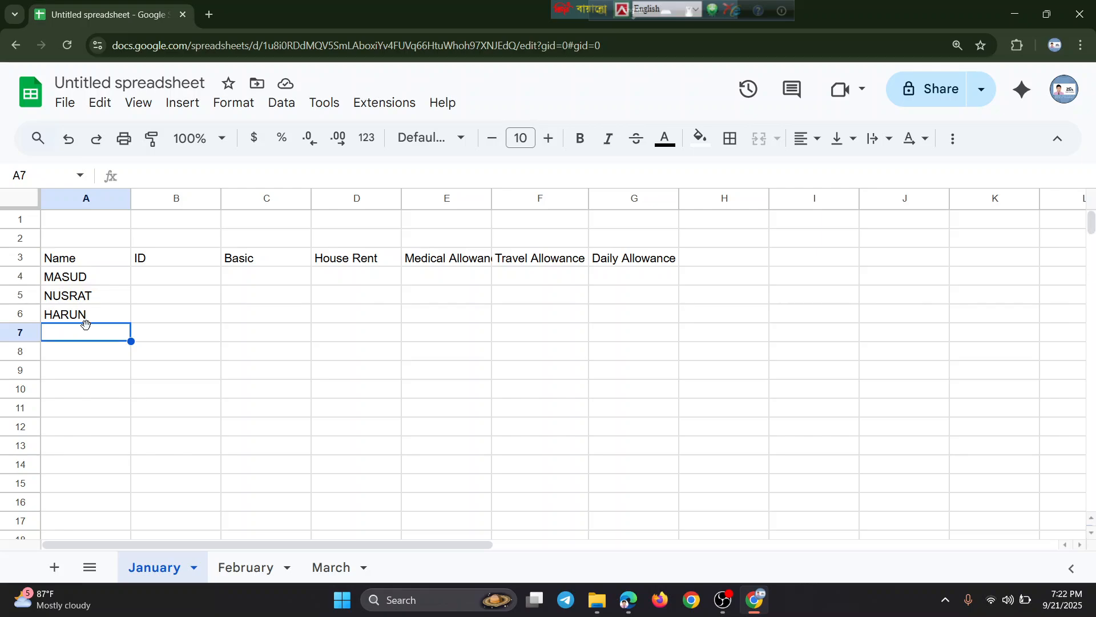
{"action": "type", "text": "J"}
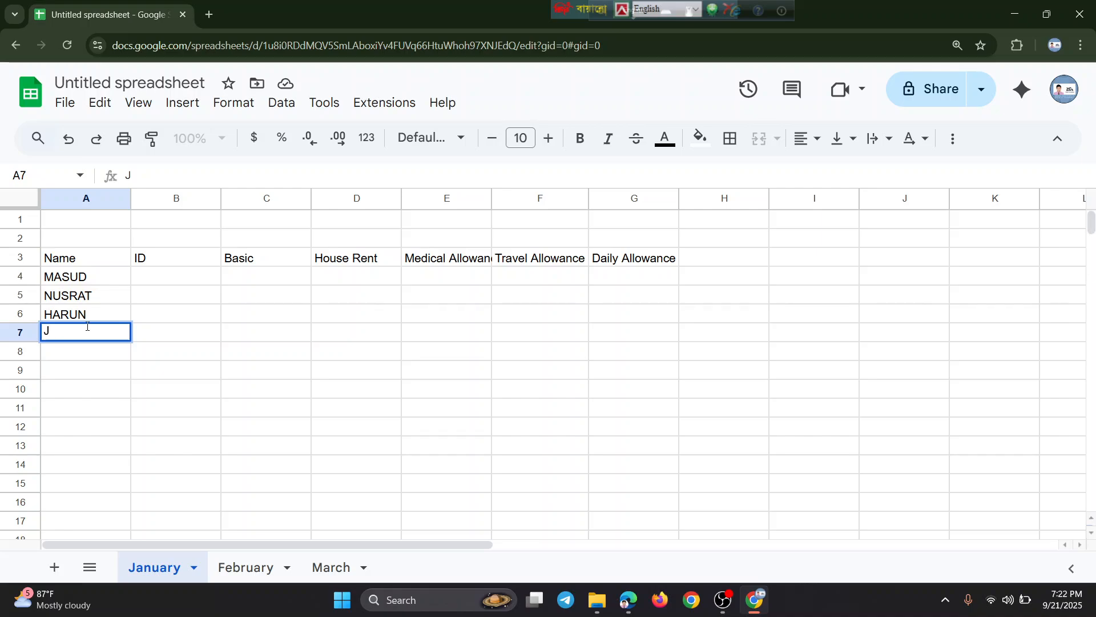
{"action": "type", "text": "ahurul"}
{"action": "key", "text": "Return"}
{"action": "type", "text": "Adna"}
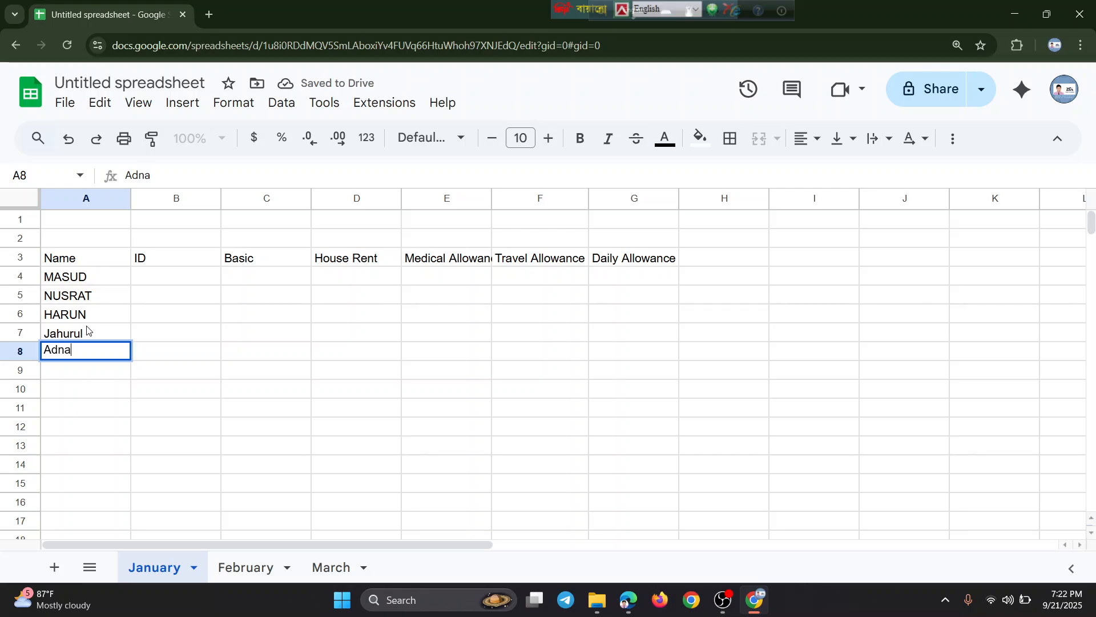
{"action": "type", "text": "n"}
{"action": "key", "text": "Return"}
{"action": "type", "text": "A"}
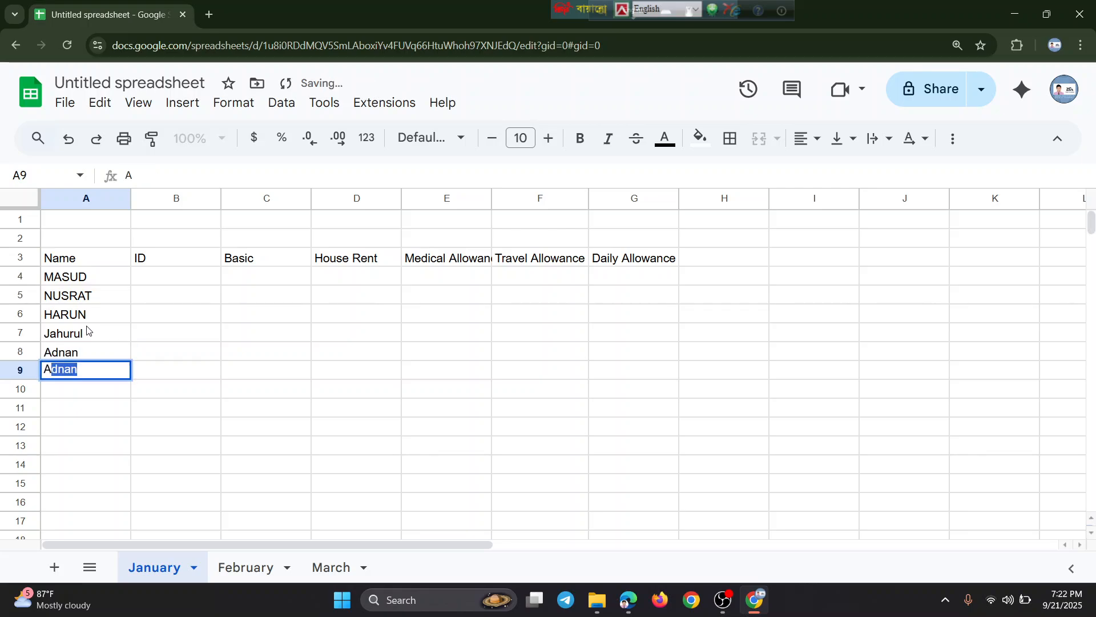
{"action": "type", "text": "fsa"}
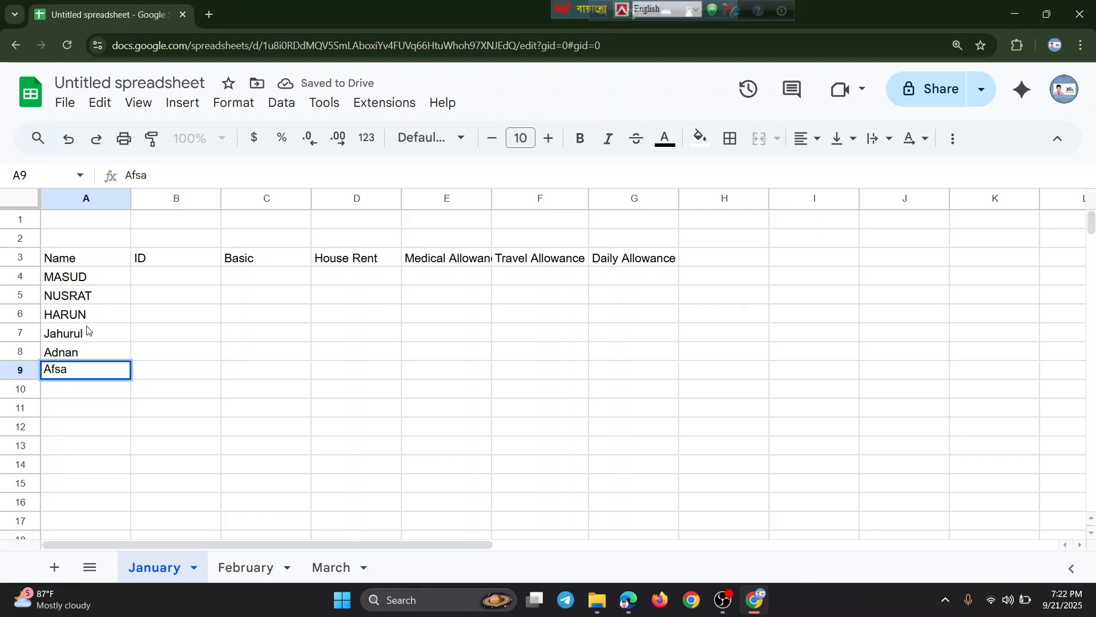
{"action": "type", "text": "na"}
{"action": "key", "text": "Return"}
Add two more employees' names in cells A10 and A11 of the Name column
{"action": "type", "text": "S"}
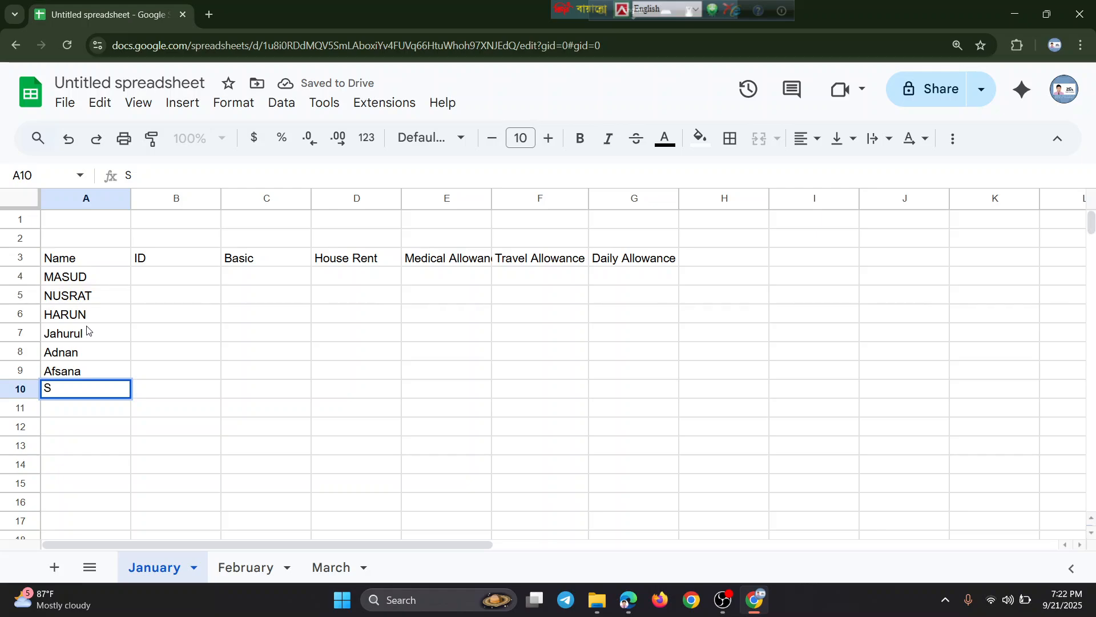
{"action": "type", "text": "umon"}
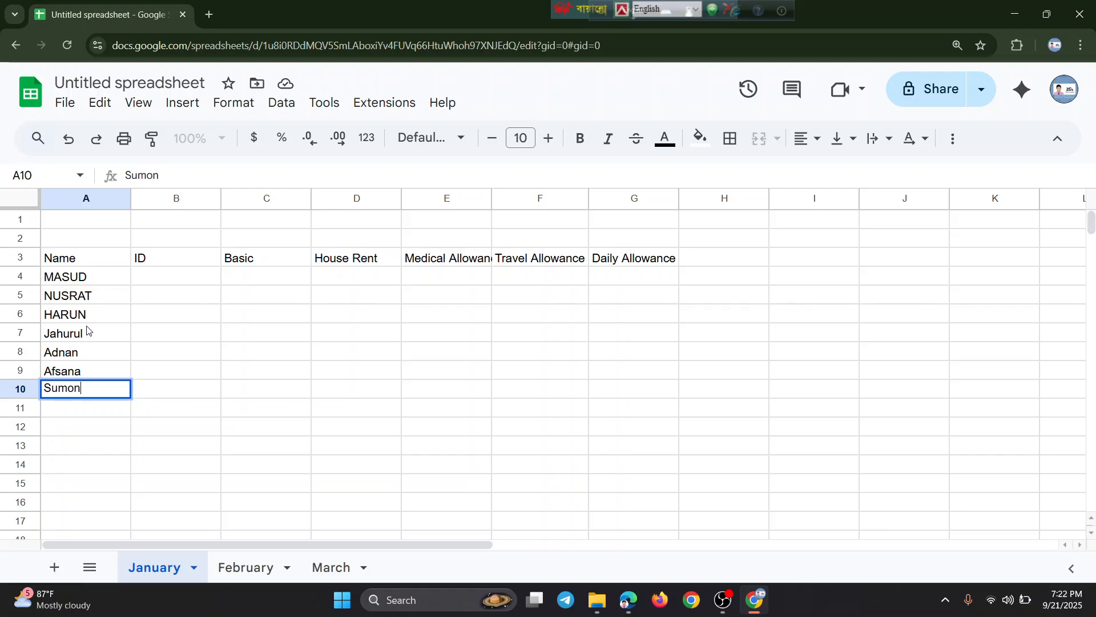
{"action": "key", "text": "Return"}
{"action": "type", "text": "Na"}
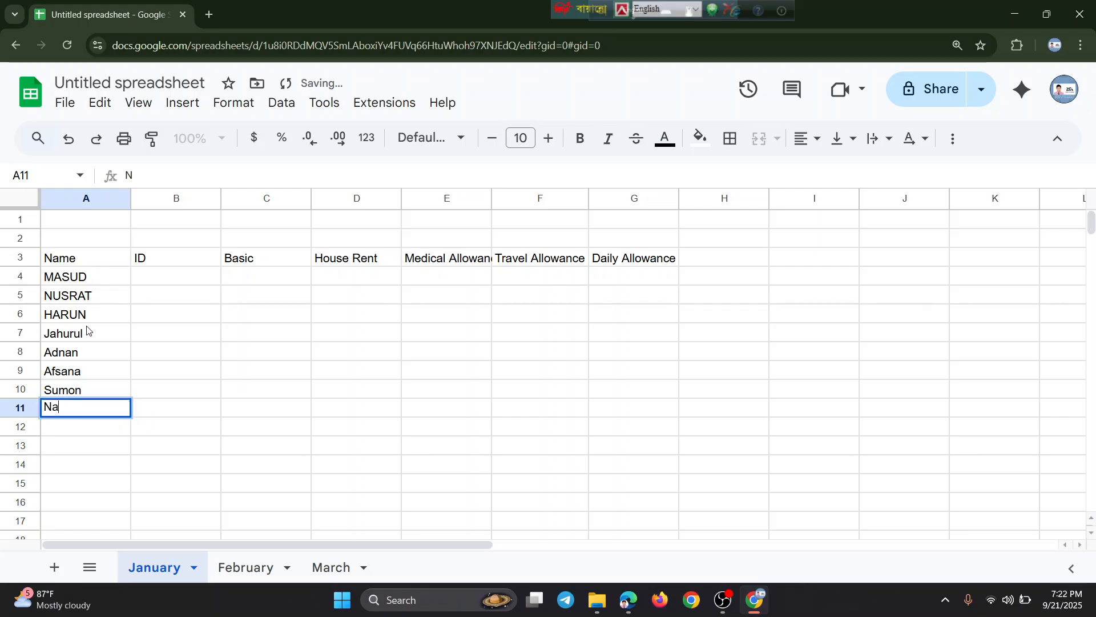
{"action": "key", "text": "BackSpace"}
{"action": "type", "text": "oz"}
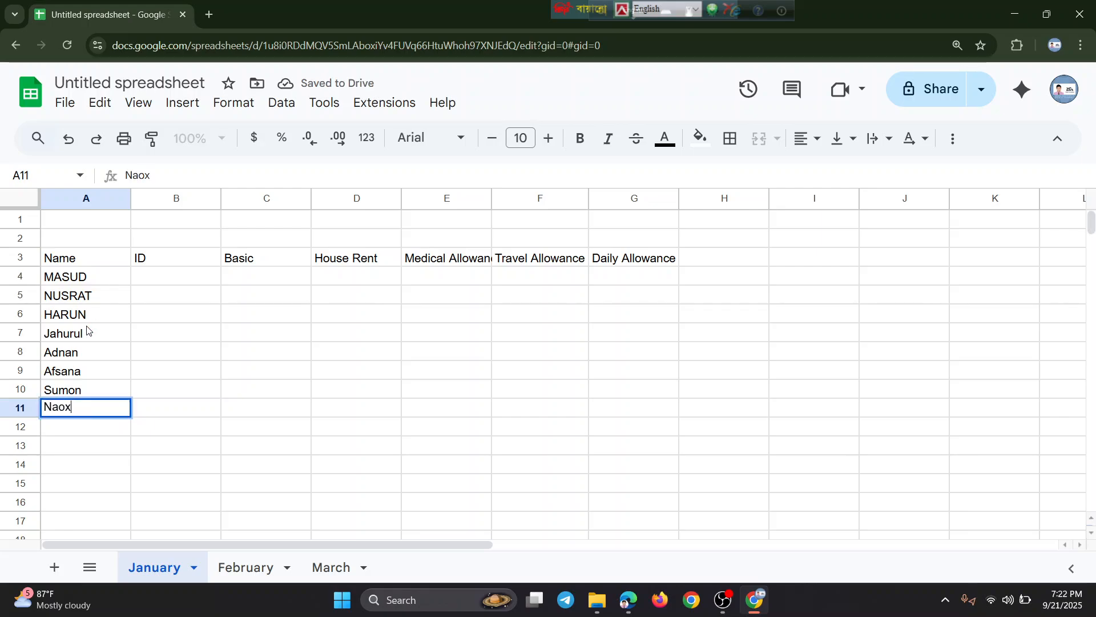
{"action": "type", "text": "rul"}
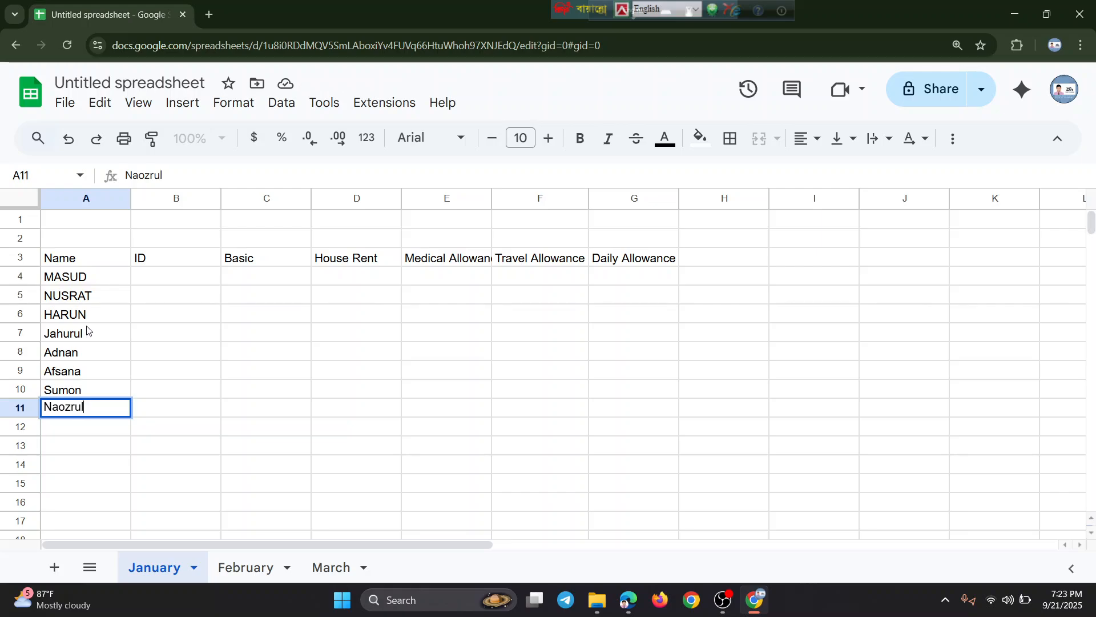
{"action": "key", "text": "Return"}
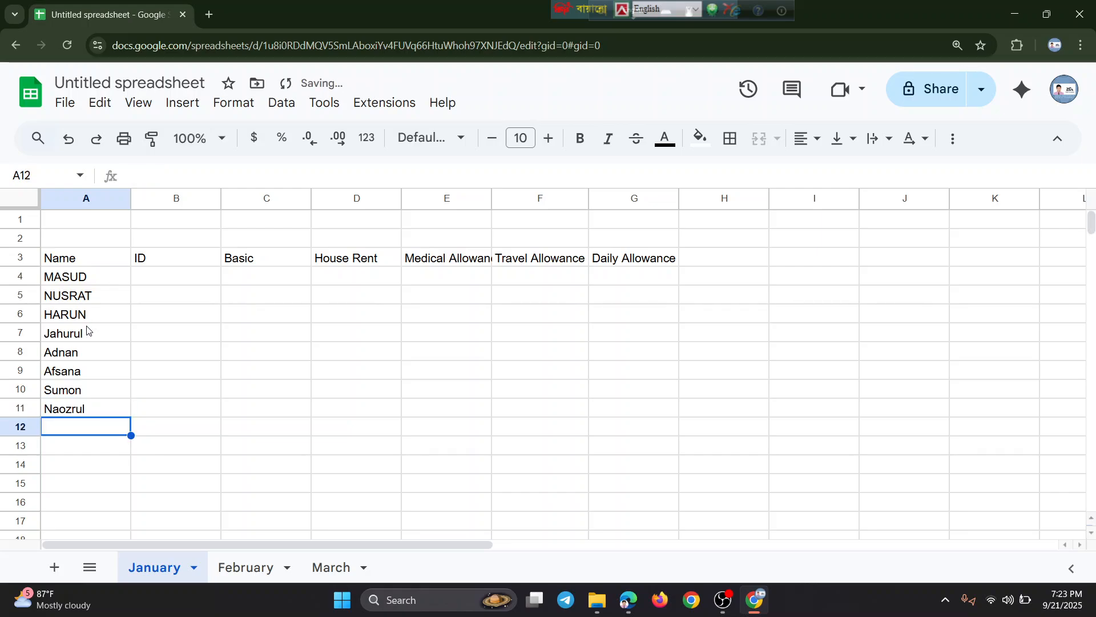
Complete the employee list with three names in cells A12 to A14, and return to the first name in A4
{"action": "type", "text": "G"}
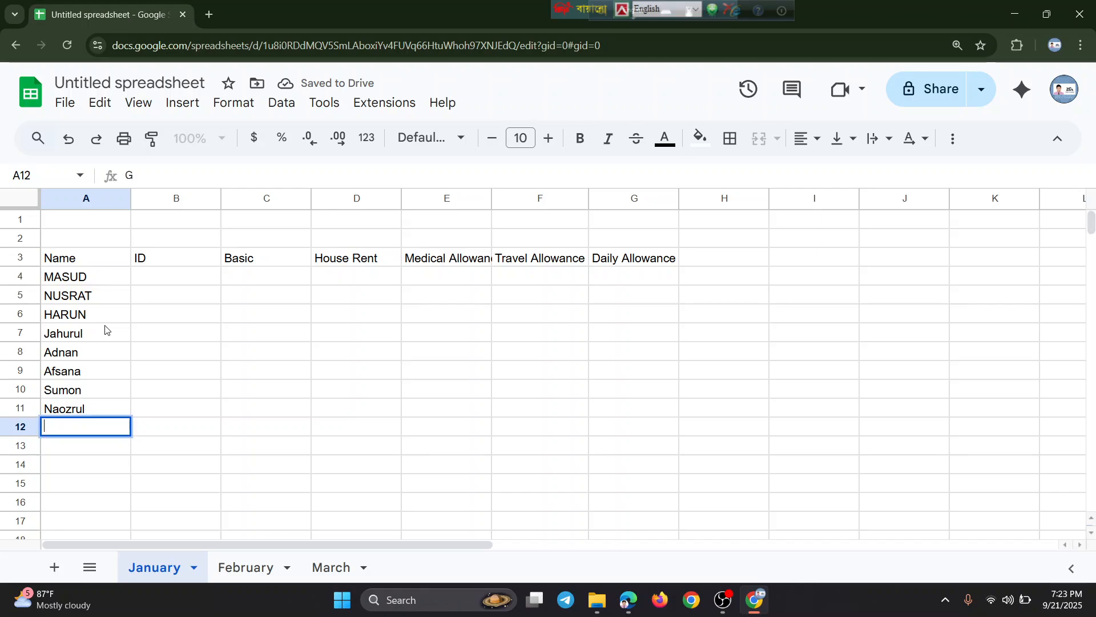
{"action": "type", "text": "Farha"}
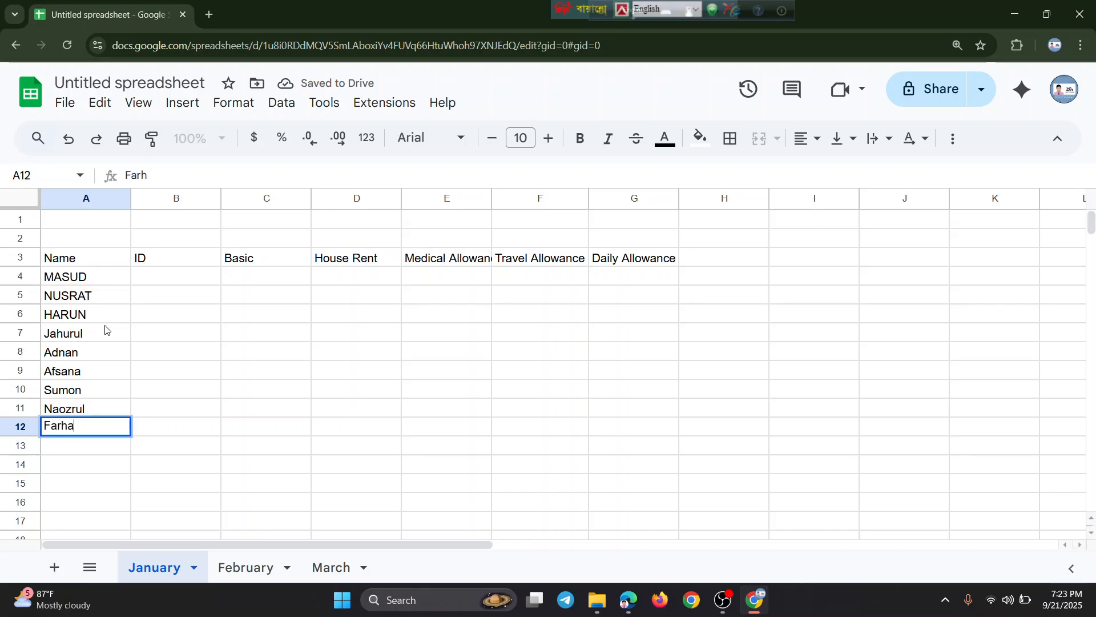
{"action": "type", "text": "d"}
{"action": "key", "text": "Return"}
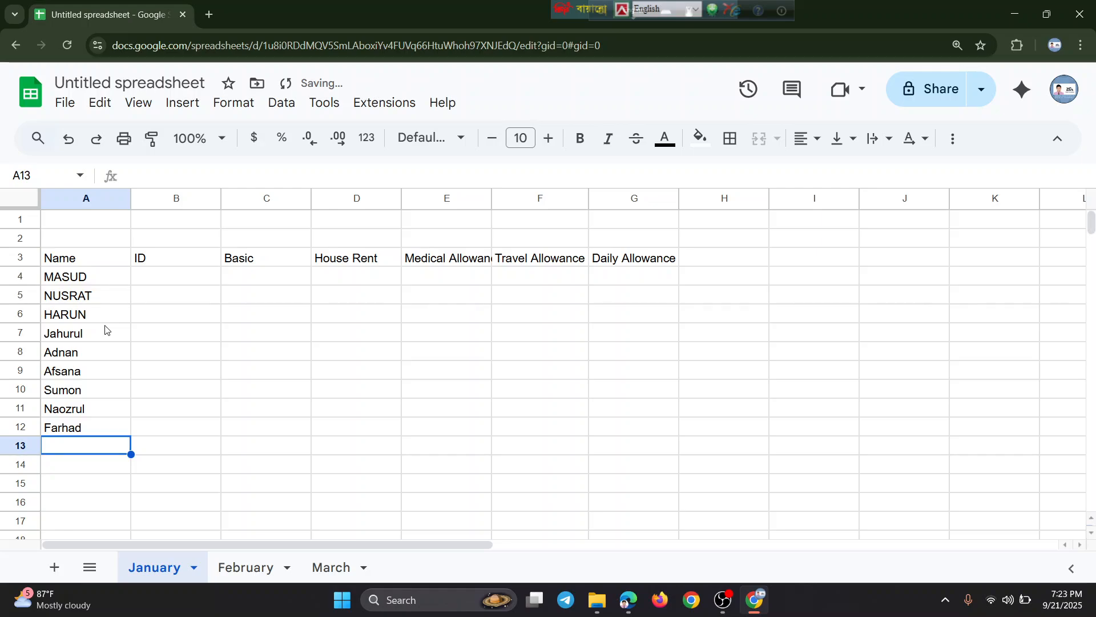
{"action": "type", "text": "Faysal"}
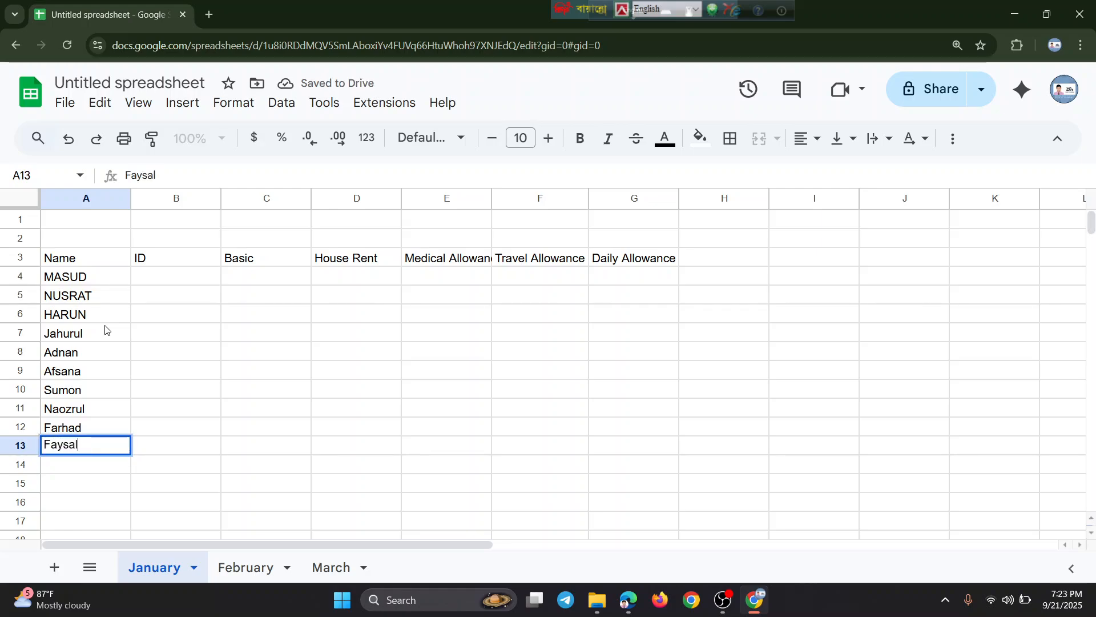
{"action": "key", "text": "Return"}
{"action": "type", "text": "Rakib"}
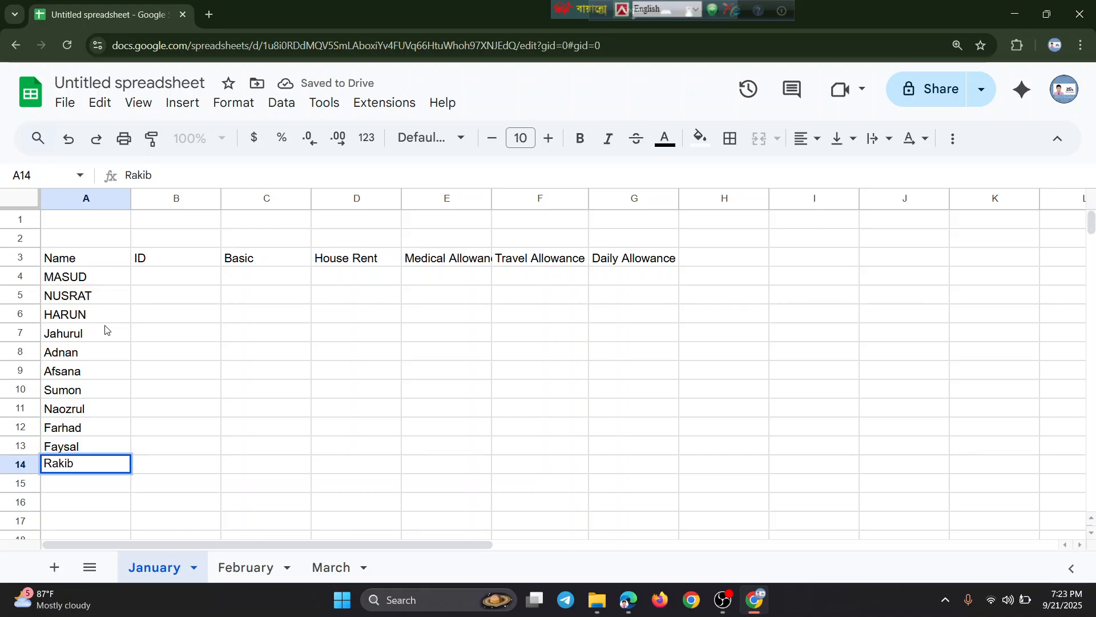
{"action": "key", "text": "Up"}
{"action": "key", "text": "Up"}
{"action": "key", "text": "Up"}
{"action": "key", "text": "Up"}
{"action": "key", "text": "Up"}
{"action": "key", "text": "Up"}
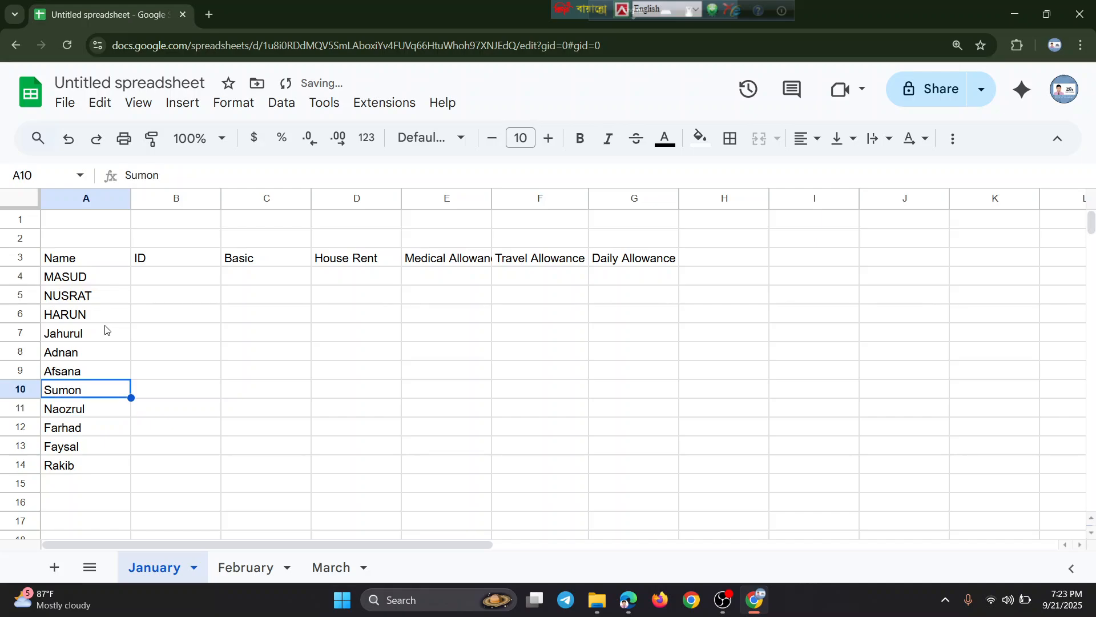
{"action": "key", "text": "Up"}
{"action": "key", "text": "Up"}
{"action": "key", "text": "Up"}
{"action": "key", "text": "Up"}
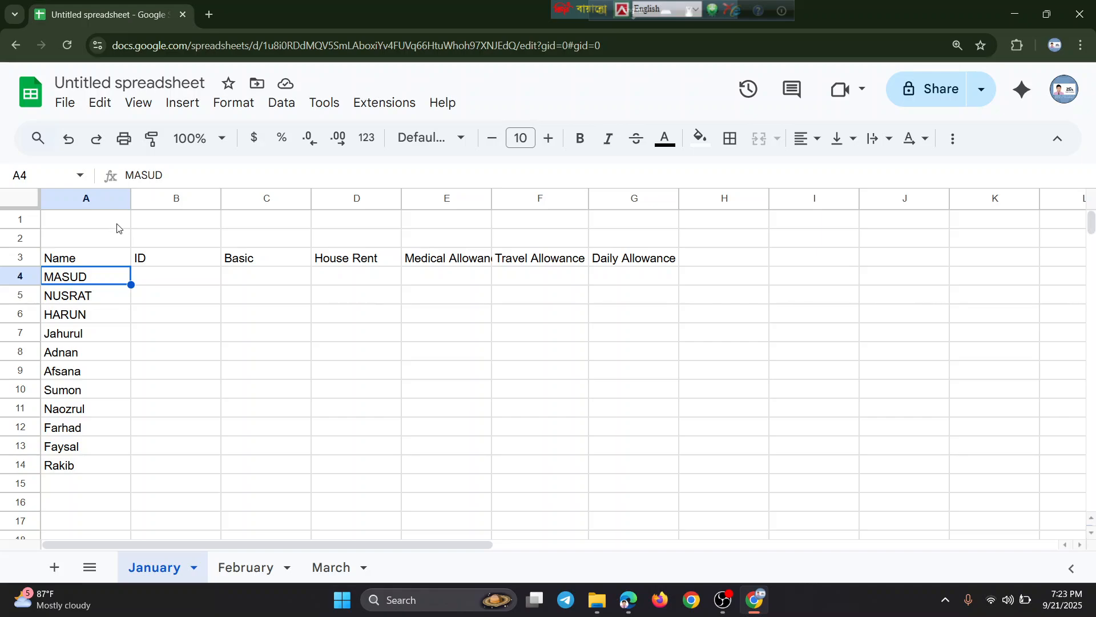
Insert one empty column to the left of the Name column
{"action": "left_click", "coordinate": [87, 196]}
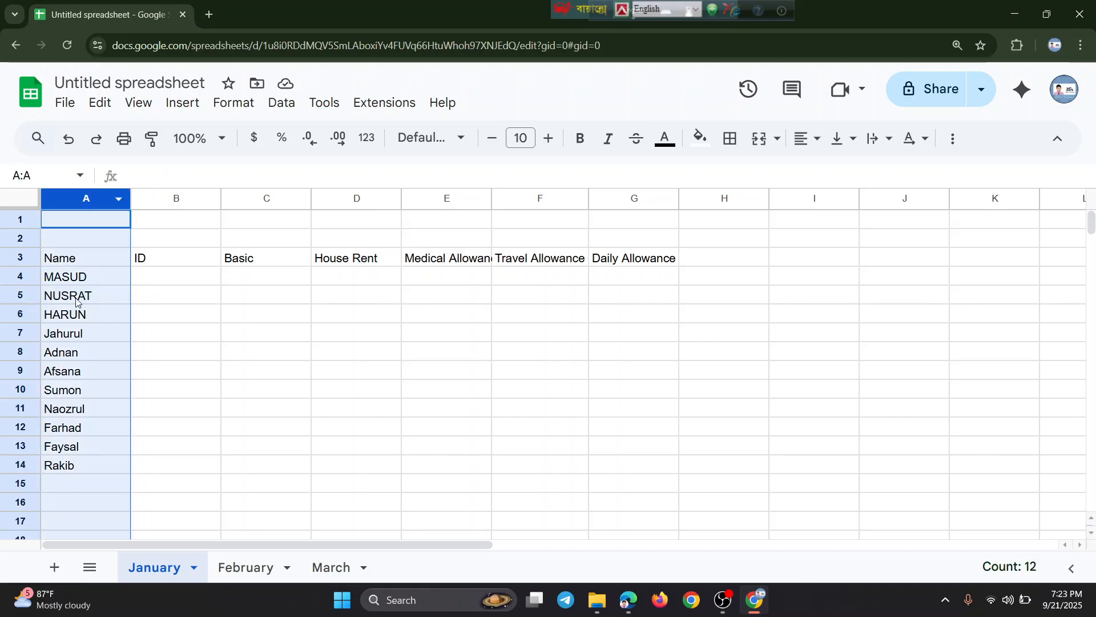
{"action": "right_click", "coordinate": [80, 197]}
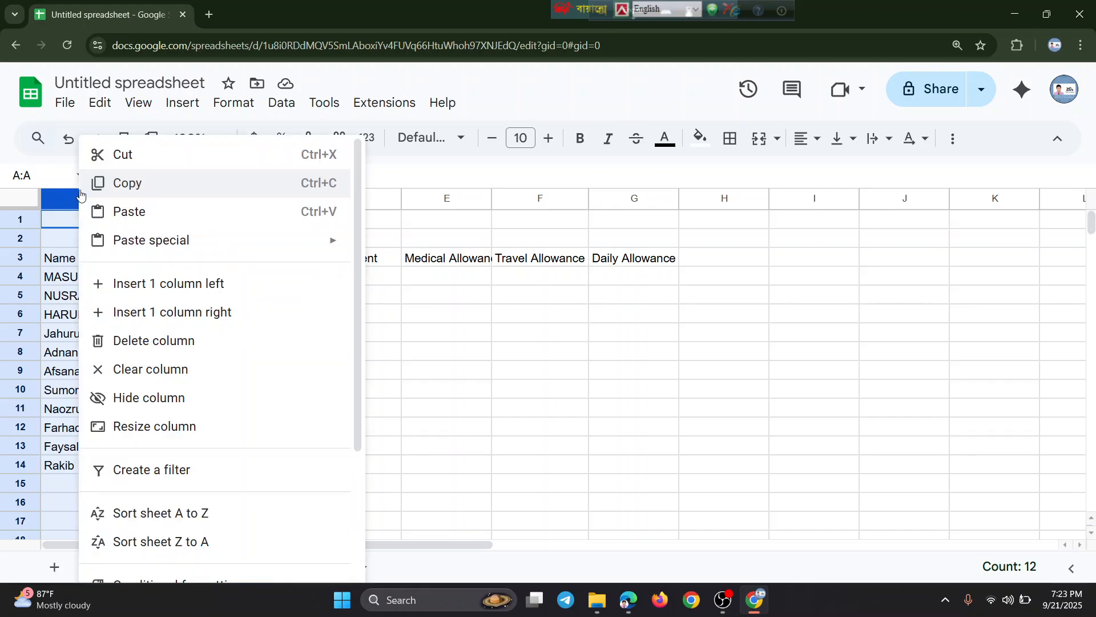
{"action": "left_click", "coordinate": [197, 285]}
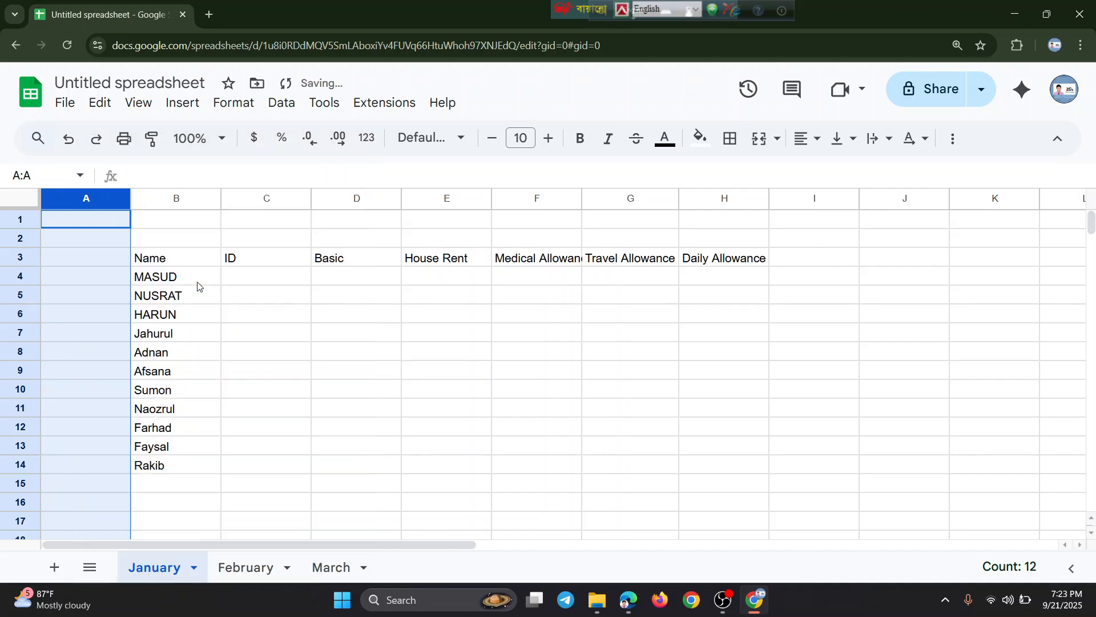
Enter the header SL in cell A3 of the new empty column
{"action": "left_click", "coordinate": [71, 282]}
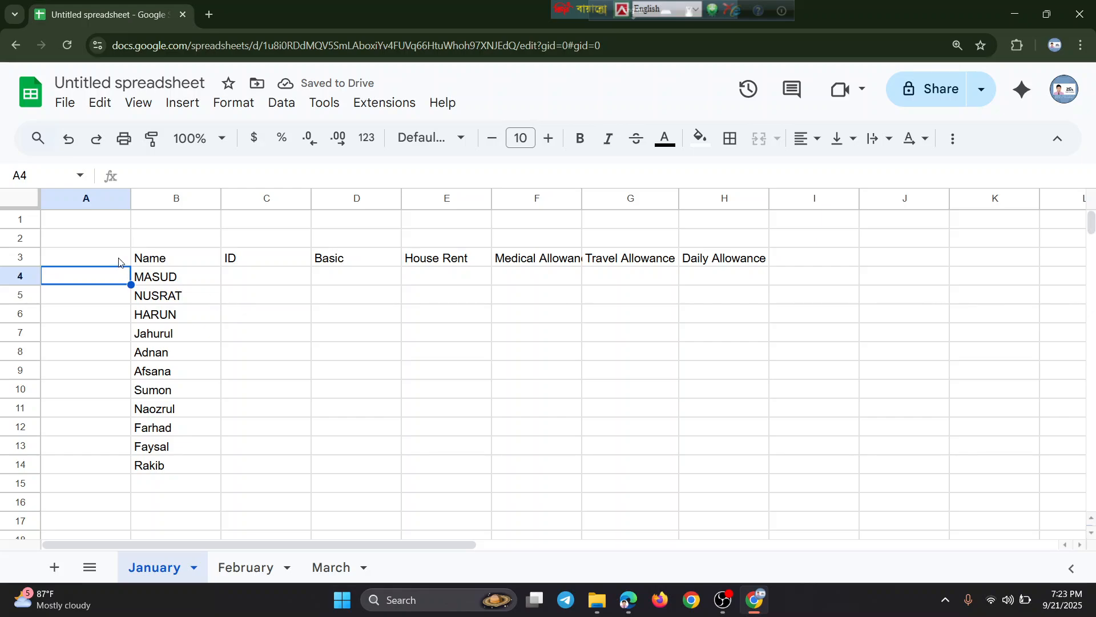
{"action": "left_click", "coordinate": [113, 257]}
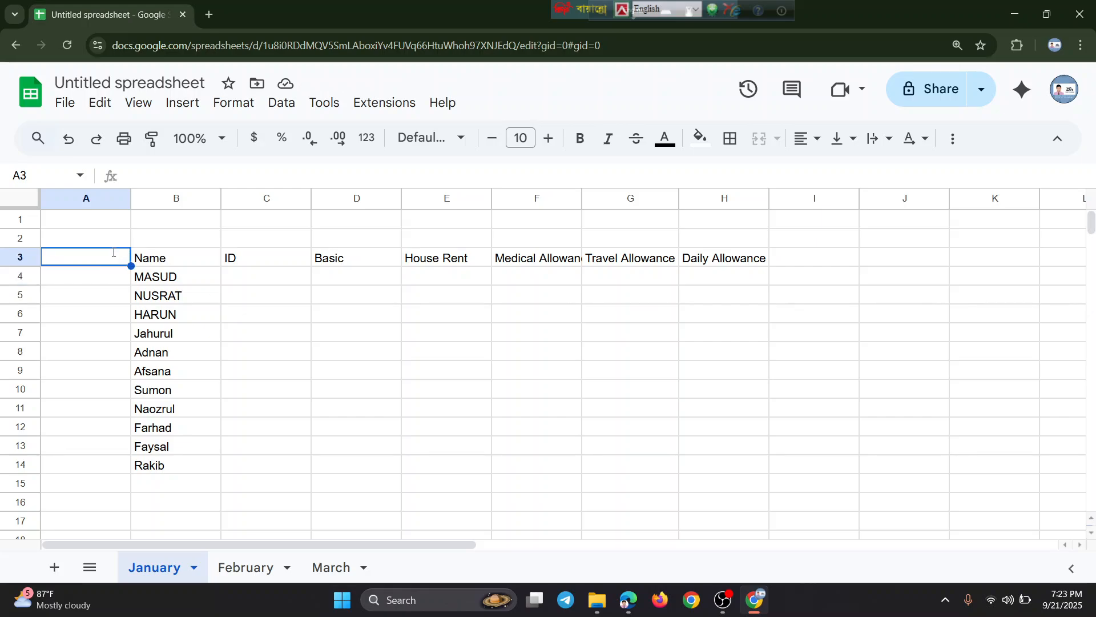
{"action": "type", "text": "AL"}
{"action": "key", "text": "BackSpace"}
{"action": "key", "text": "BackSpace"}
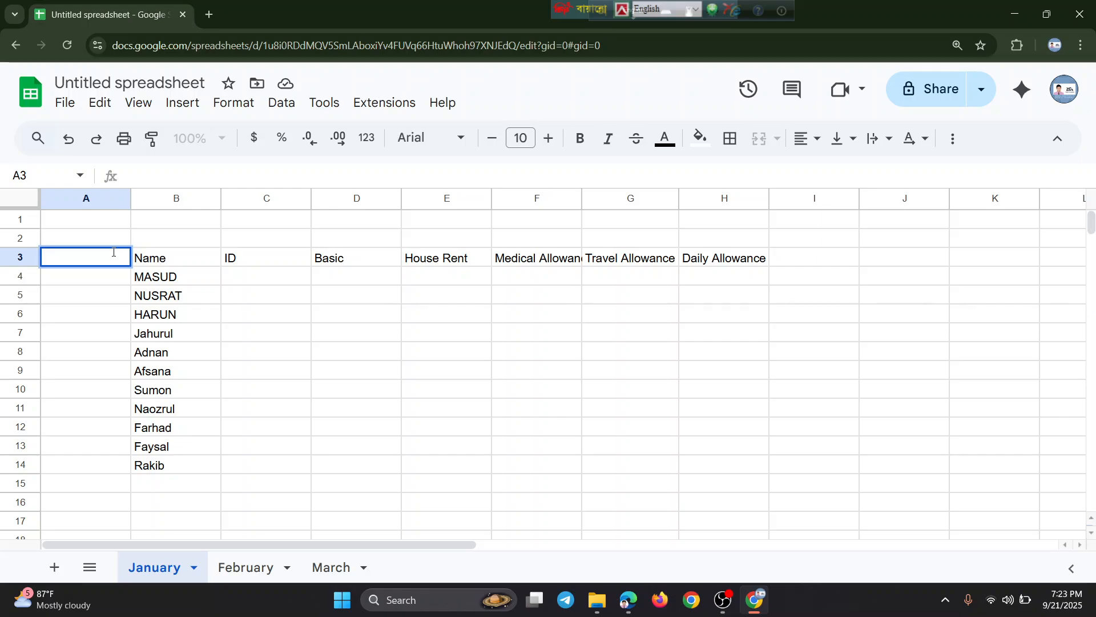
{"action": "type", "text": "SL"}
{"action": "key", "text": "Return"}
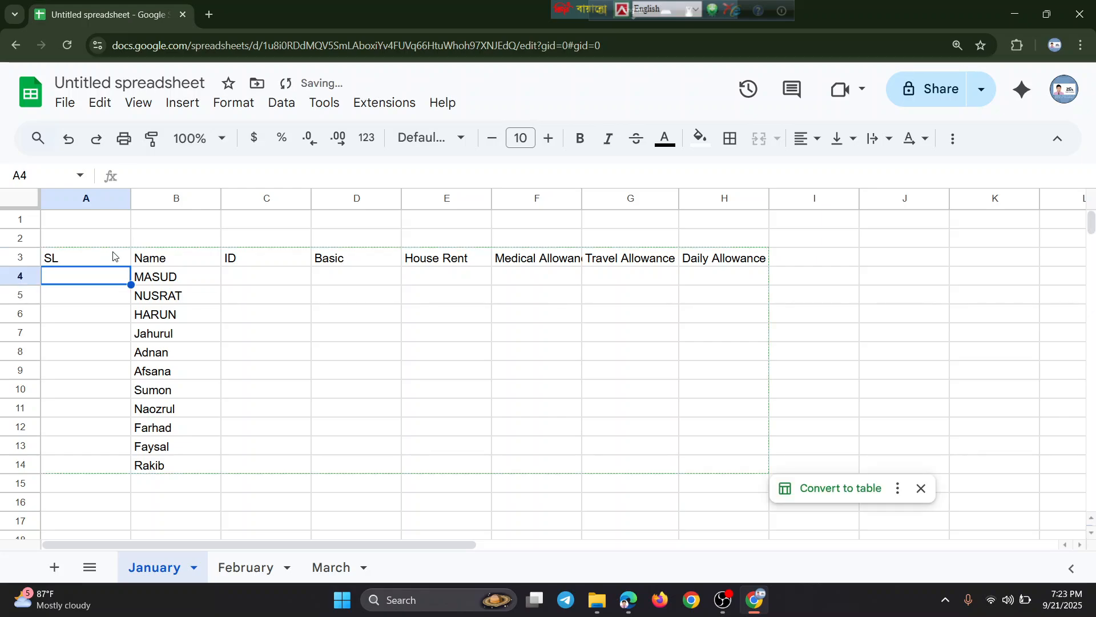
{"action": "key", "text": "End"}
{"action": "key", "text": "Down"}
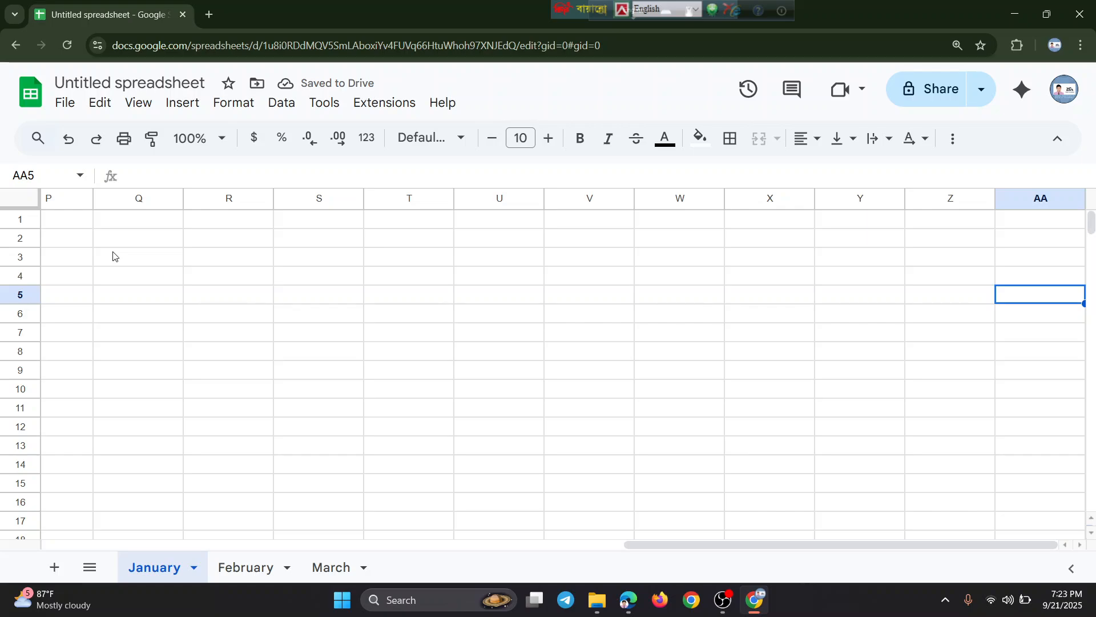
{"action": "left_click", "coordinate": [178, 295]}
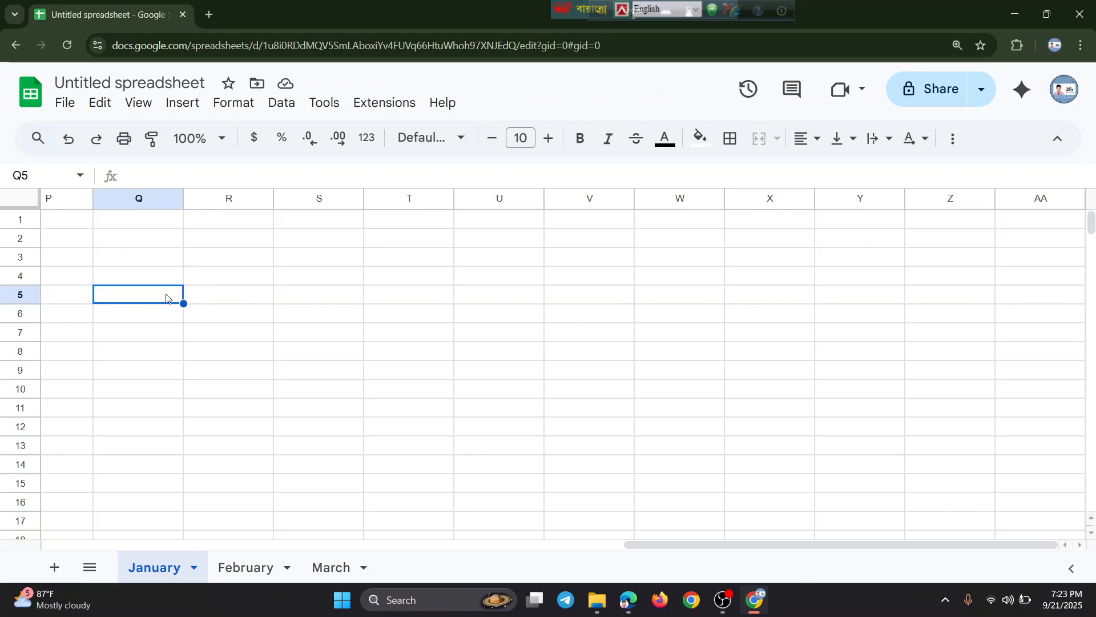
Enter 1 and 2 in cells A4 and A5 of the SL column and fill the number series down to A14
{"action": "scroll", "coordinate": [350, 318], "scroll_direction": "down", "scroll_amount": 3}
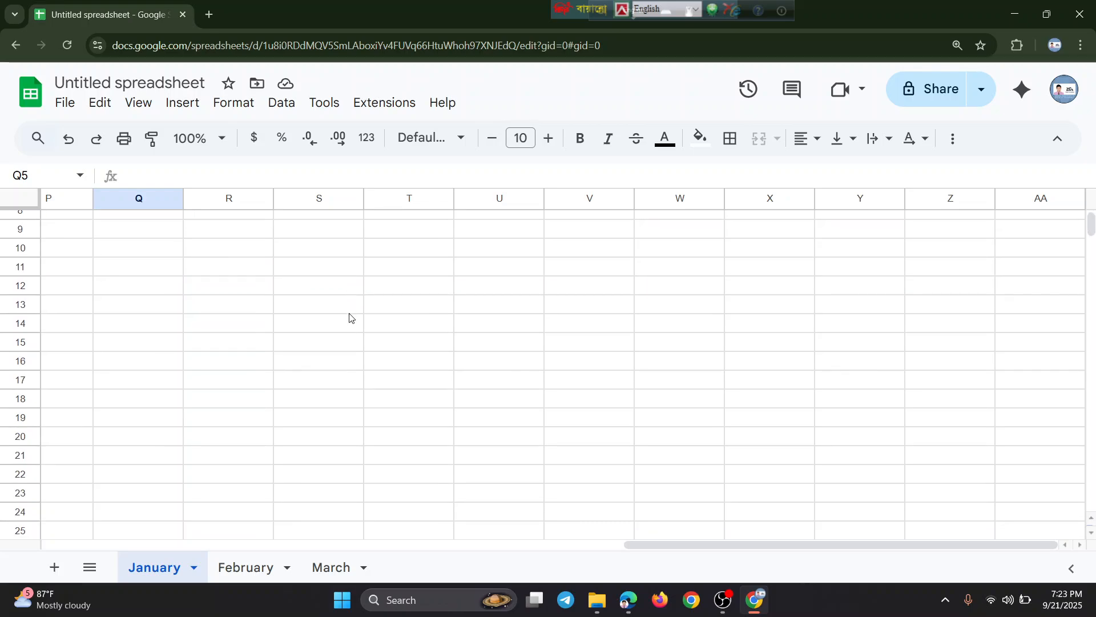
{"action": "scroll", "coordinate": [349, 317], "scroll_direction": "up", "scroll_amount": 3}
{"action": "scroll", "coordinate": [289, 322], "scroll_direction": "left", "scroll_amount": 10}
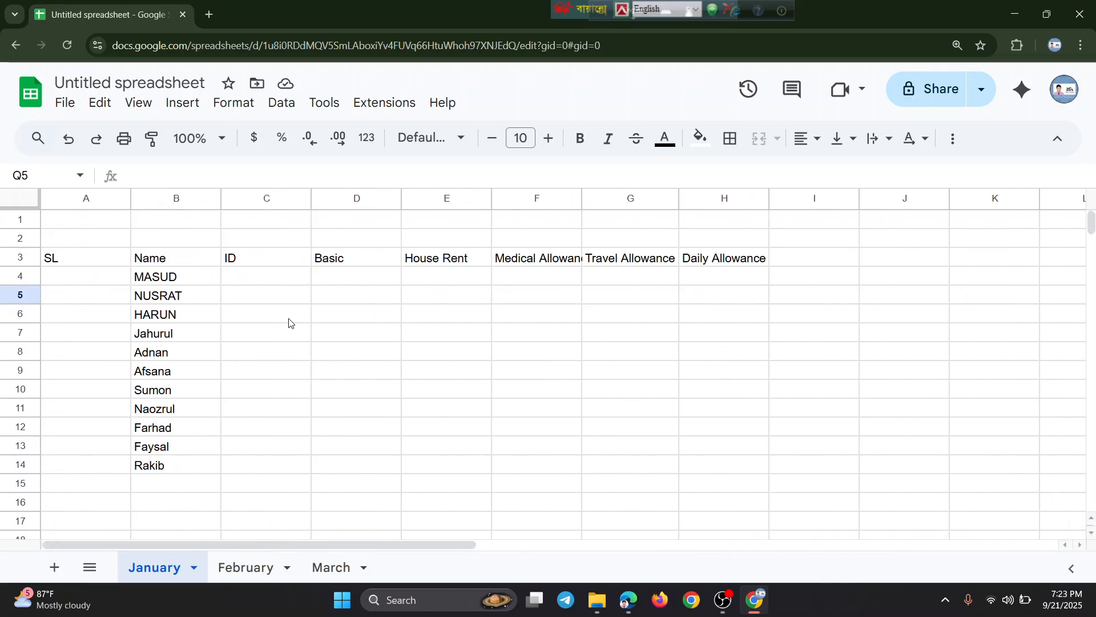
{"action": "key", "text": "Home"}
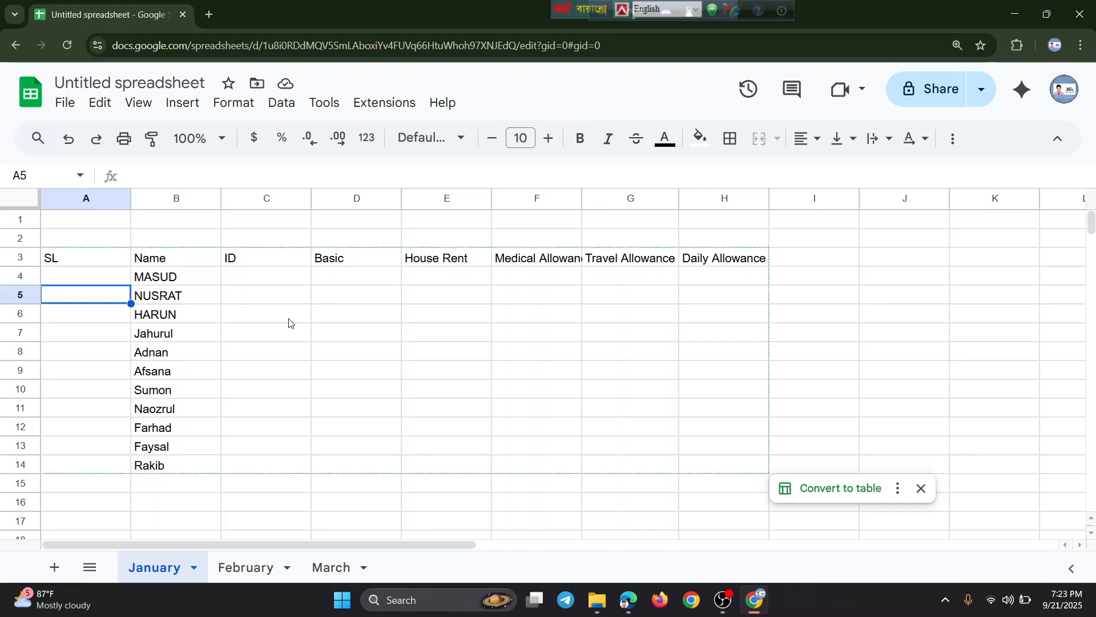
{"action": "key", "text": "Up"}
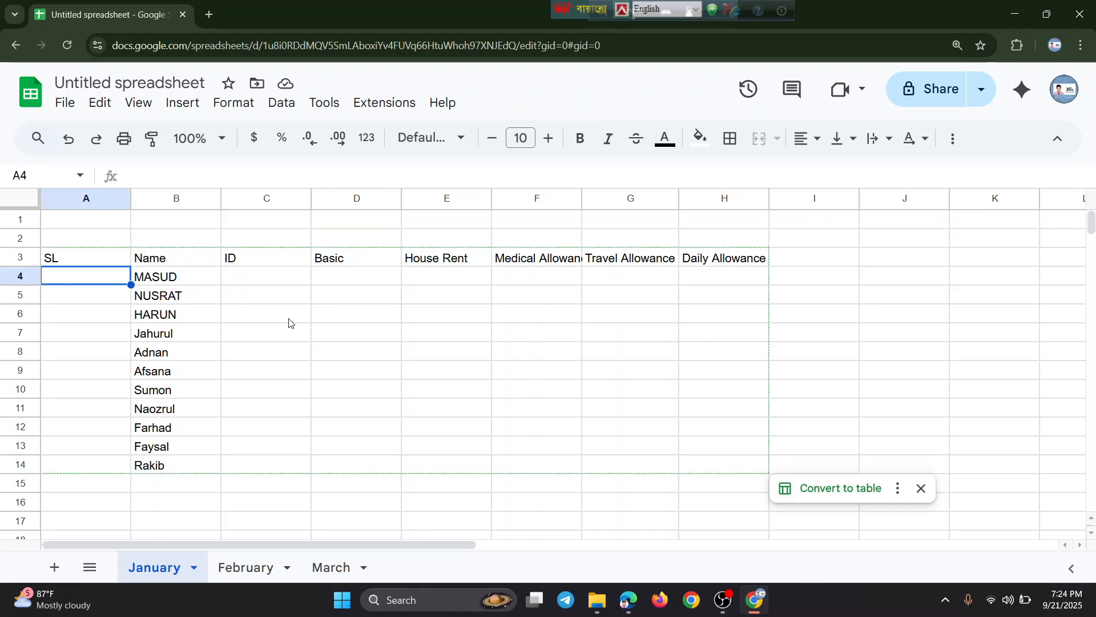
{"action": "type", "text": "1"}
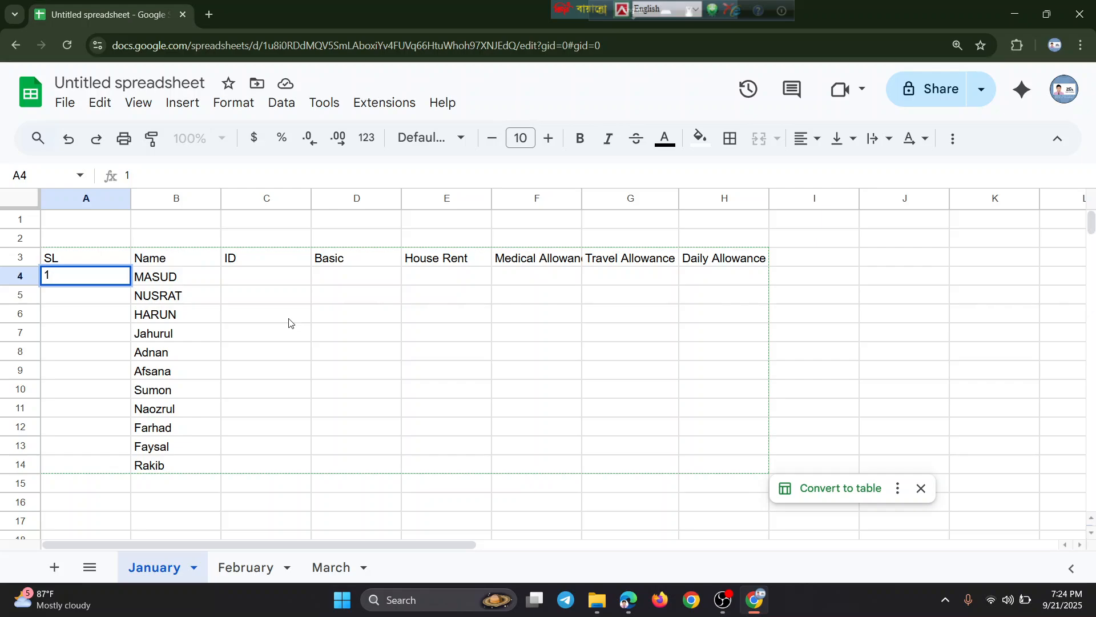
{"action": "key", "text": "Return"}
{"action": "type", "text": "2"}
{"action": "key", "text": "Return"}
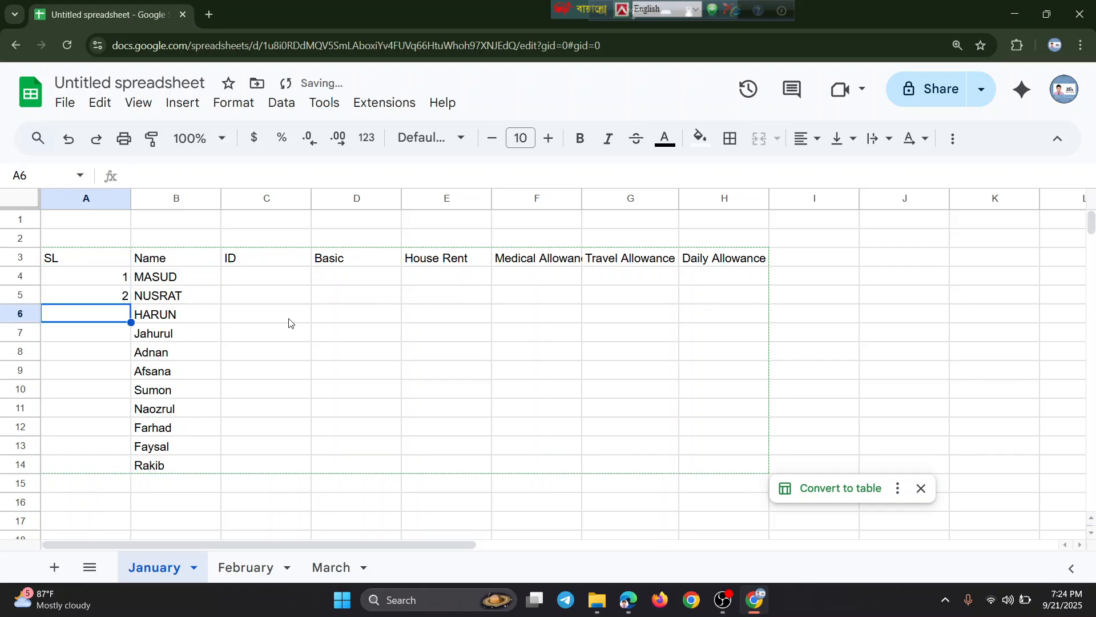
{"action": "left_click_drag", "start_coordinate": [124, 276], "coordinate": [124, 297]}
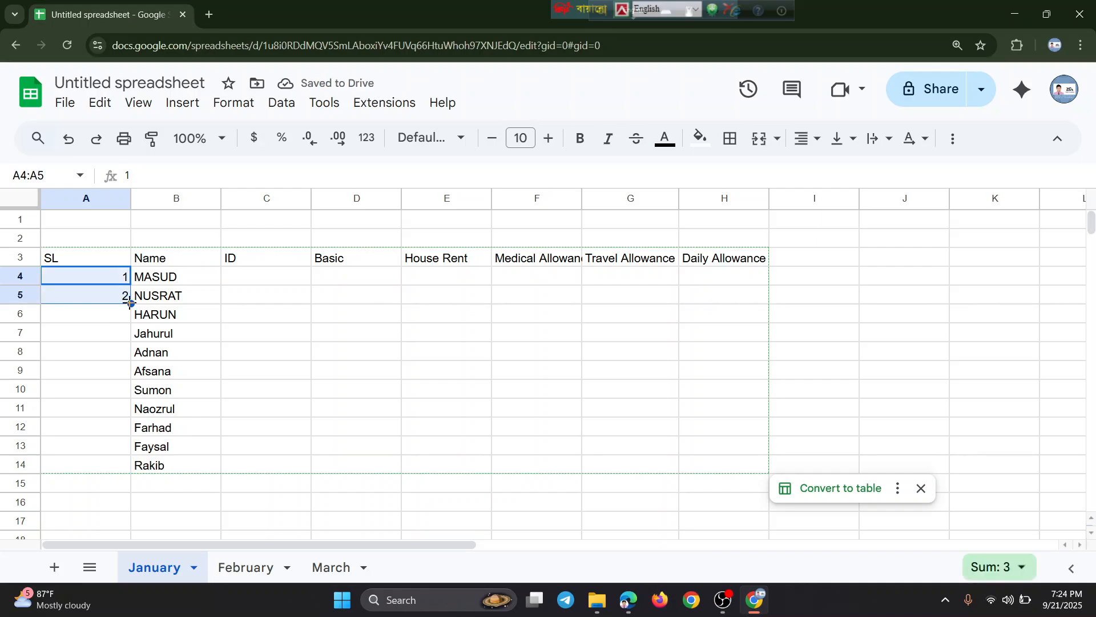
{"action": "double_click", "coordinate": [130, 302]}
Enter two consecutive employee ID numbers in C4 and C5 and fill the series down to C14
{"action": "left_click", "coordinate": [272, 278]}
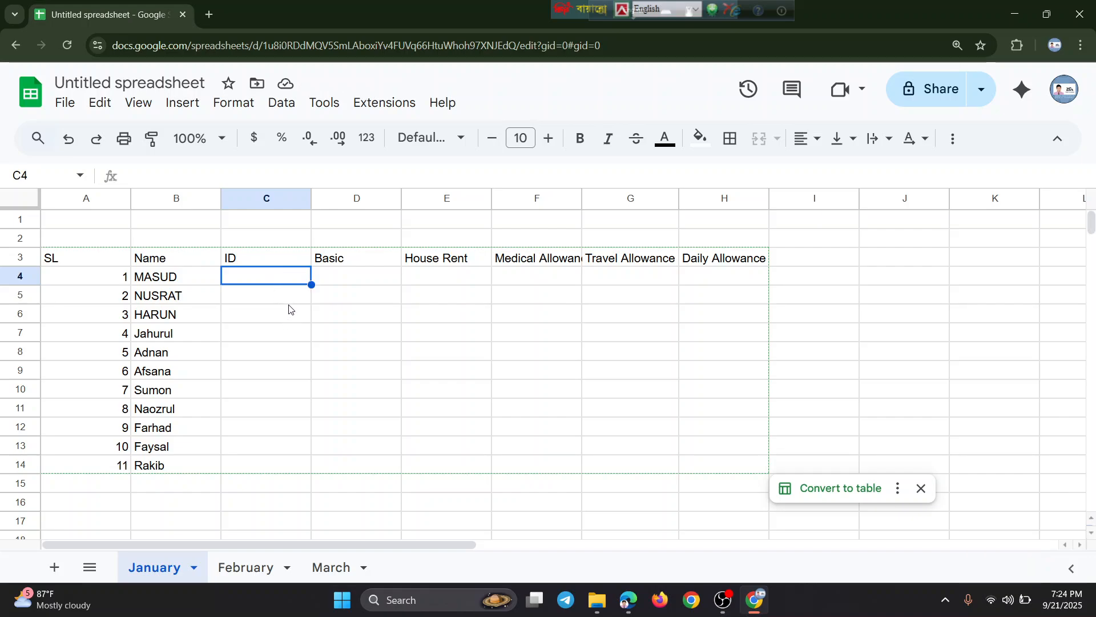
{"action": "type", "text": "12005"}
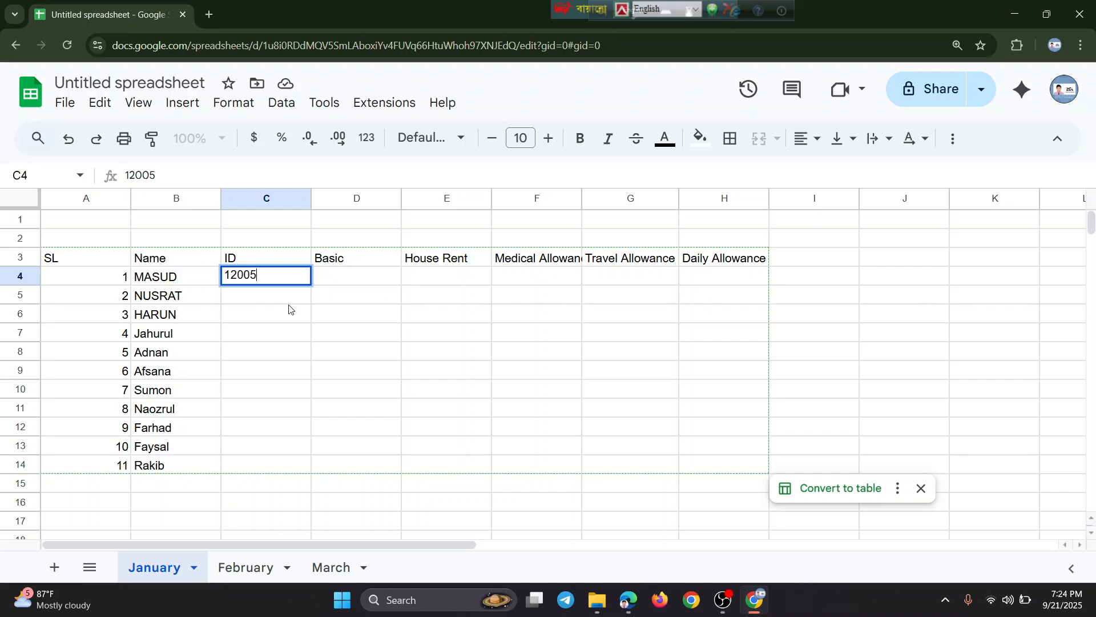
{"action": "key", "text": "Return"}
{"action": "type", "text": "12006"}
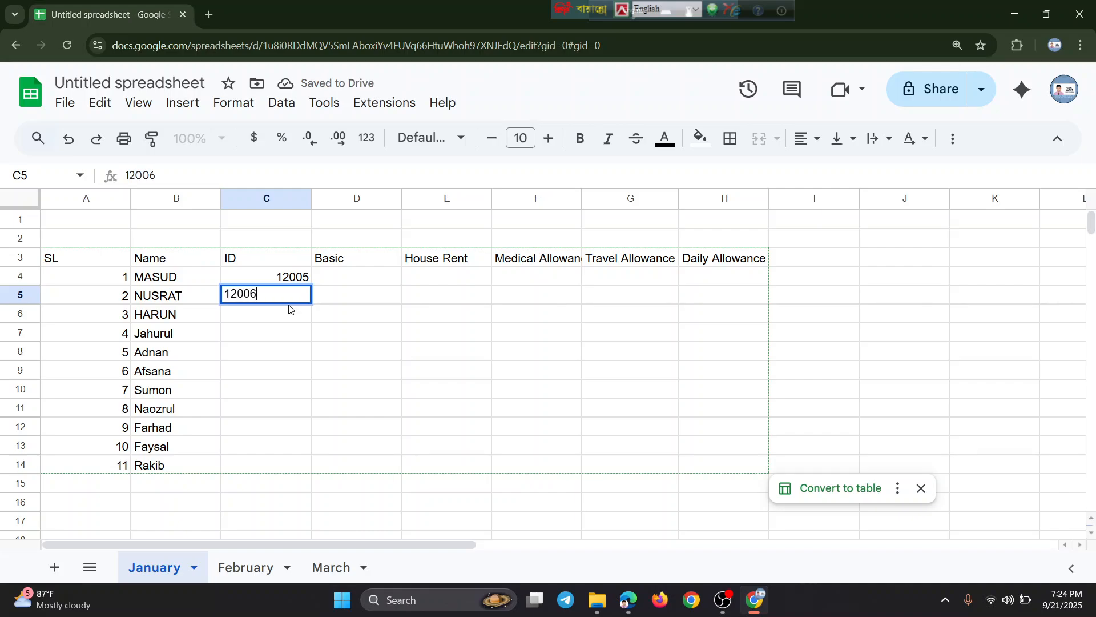
{"action": "key", "text": "Return"}
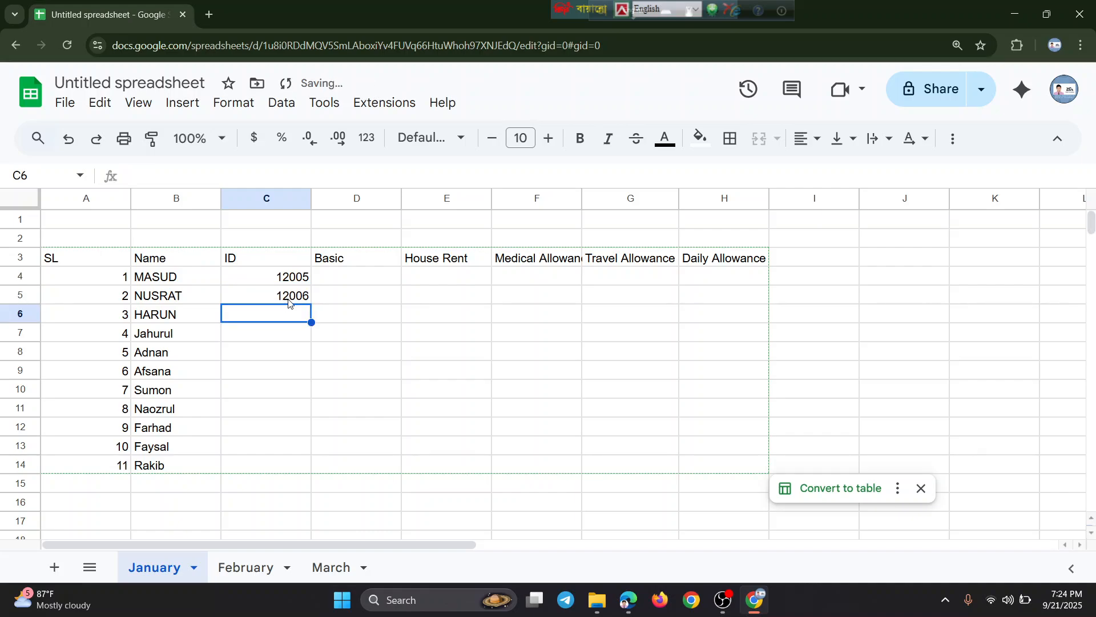
{"action": "left_click_drag", "start_coordinate": [286, 274], "coordinate": [308, 299]}
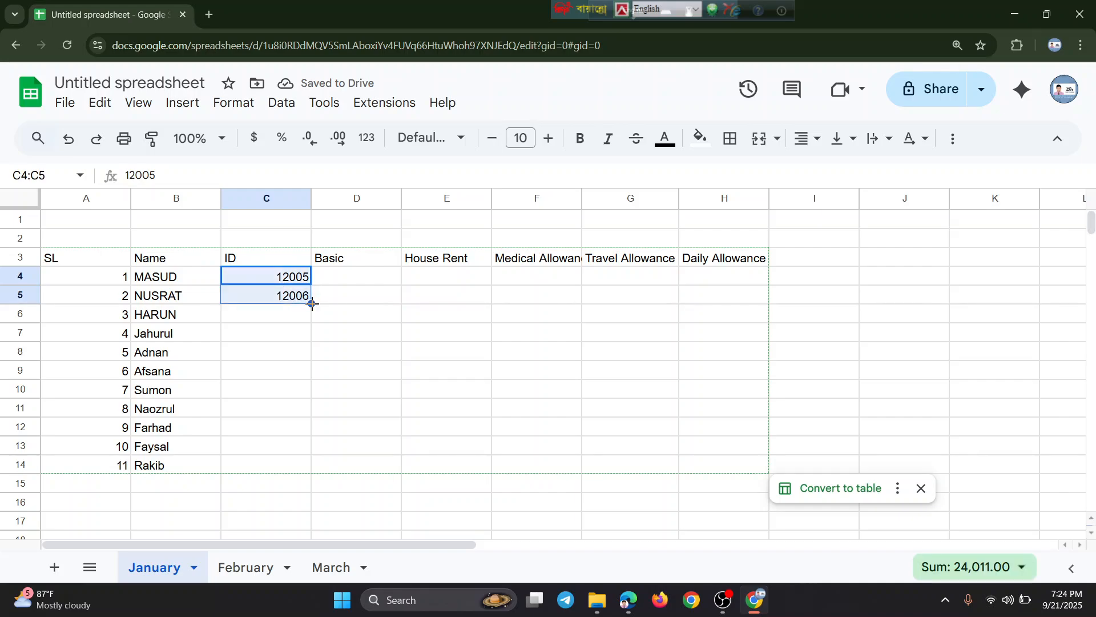
{"action": "double_click", "coordinate": [312, 303]}
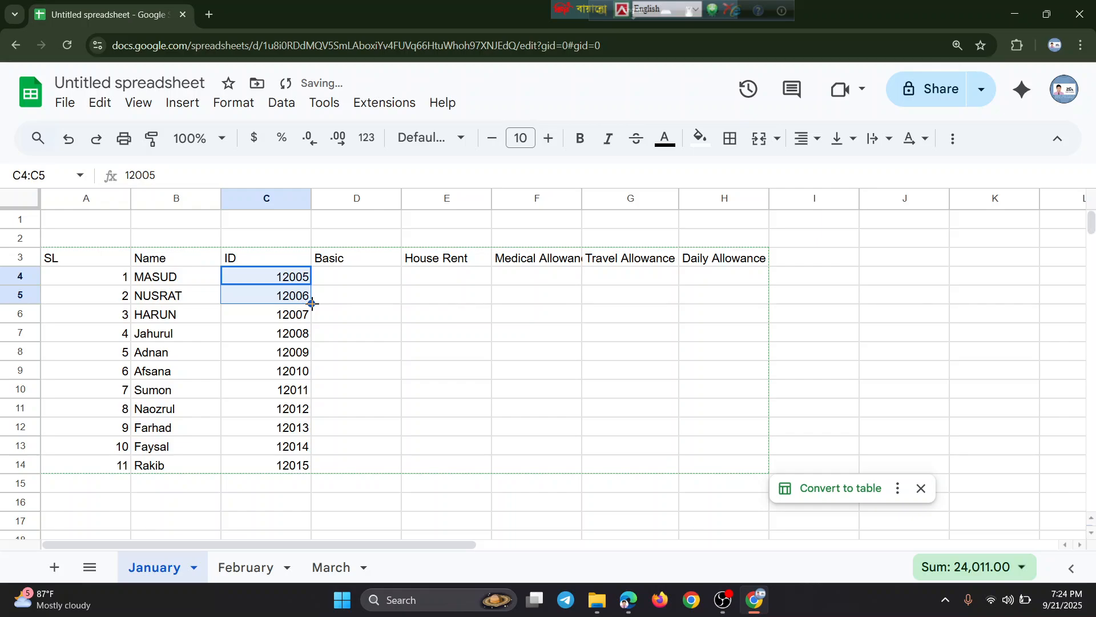
Enter the Basic salaries 50000, 45500 and 45000 in cells D4 to D6
{"action": "left_click", "coordinate": [359, 280]}
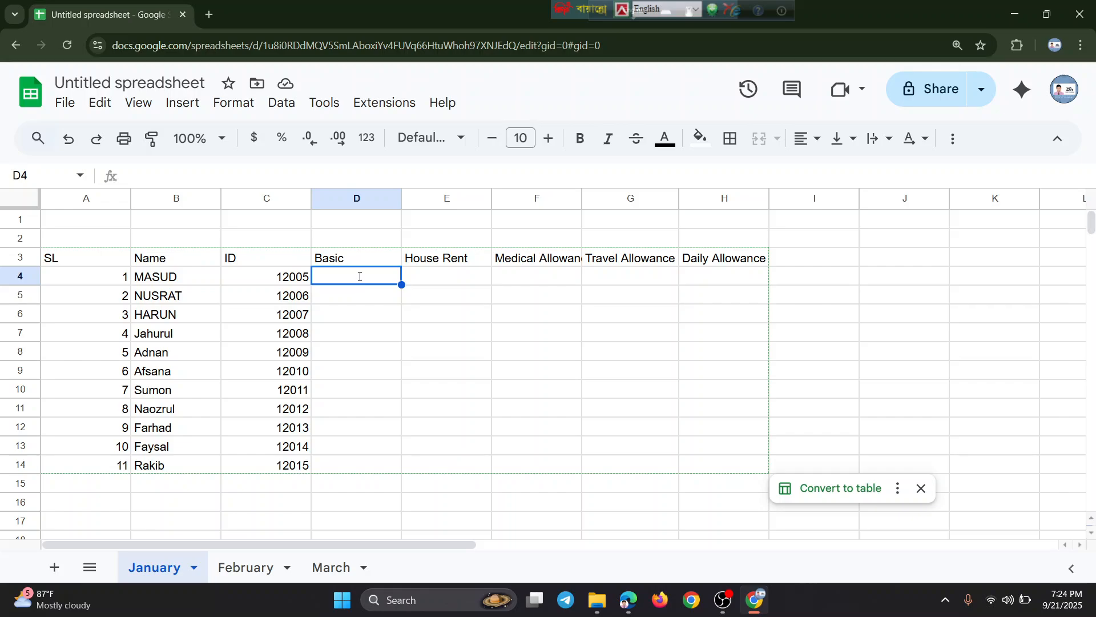
{"action": "type", "text": "5000"}
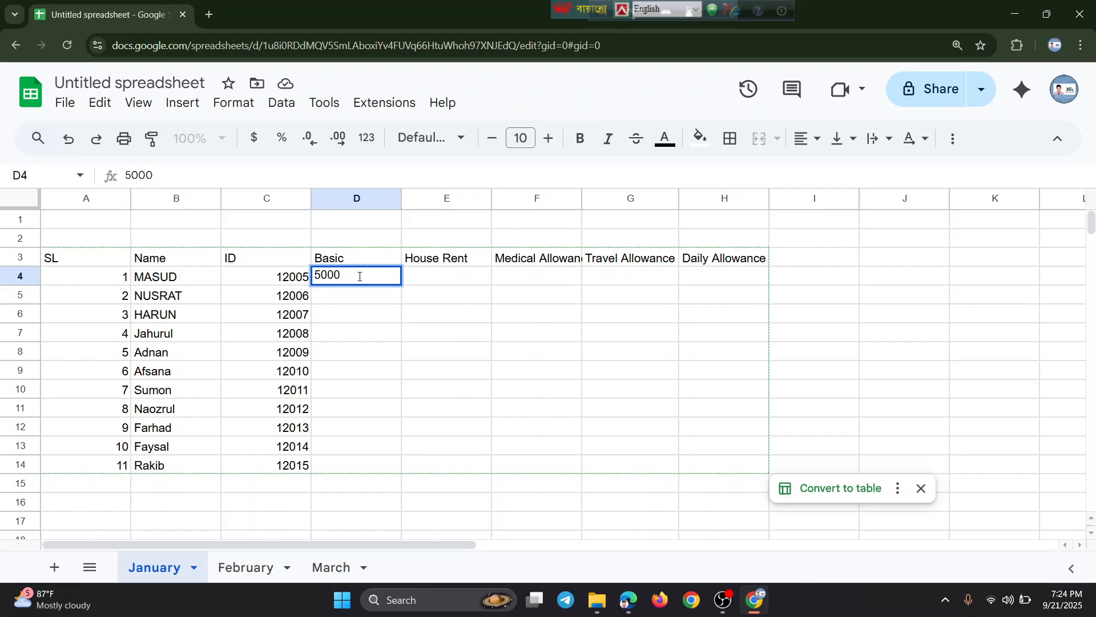
{"action": "type", "text": "0"}
{"action": "key", "text": "Return"}
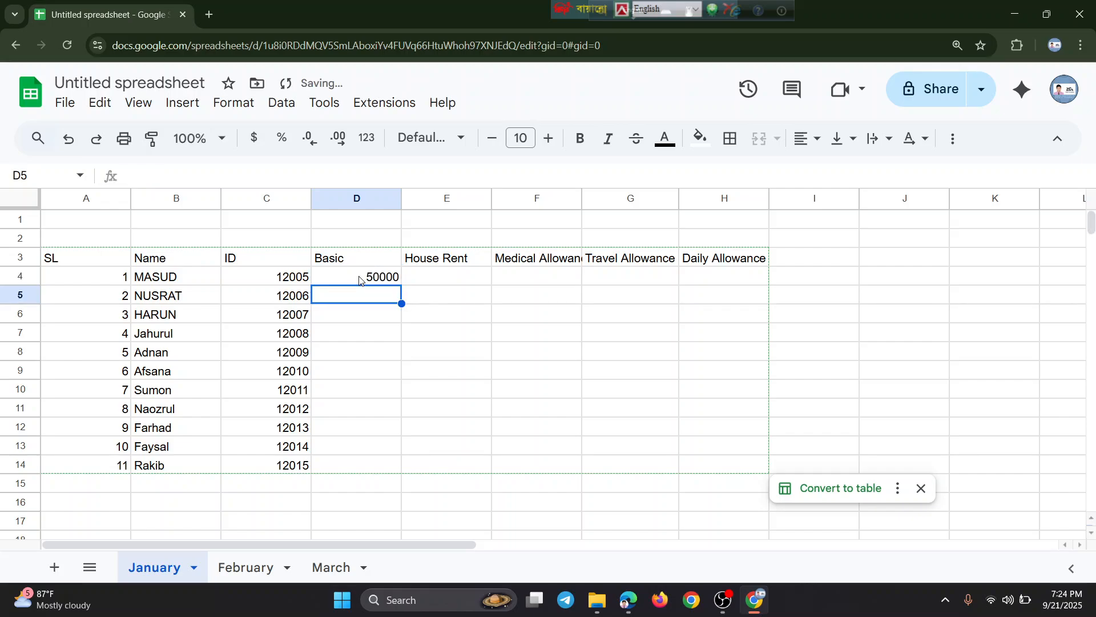
{"action": "type", "text": "4"}
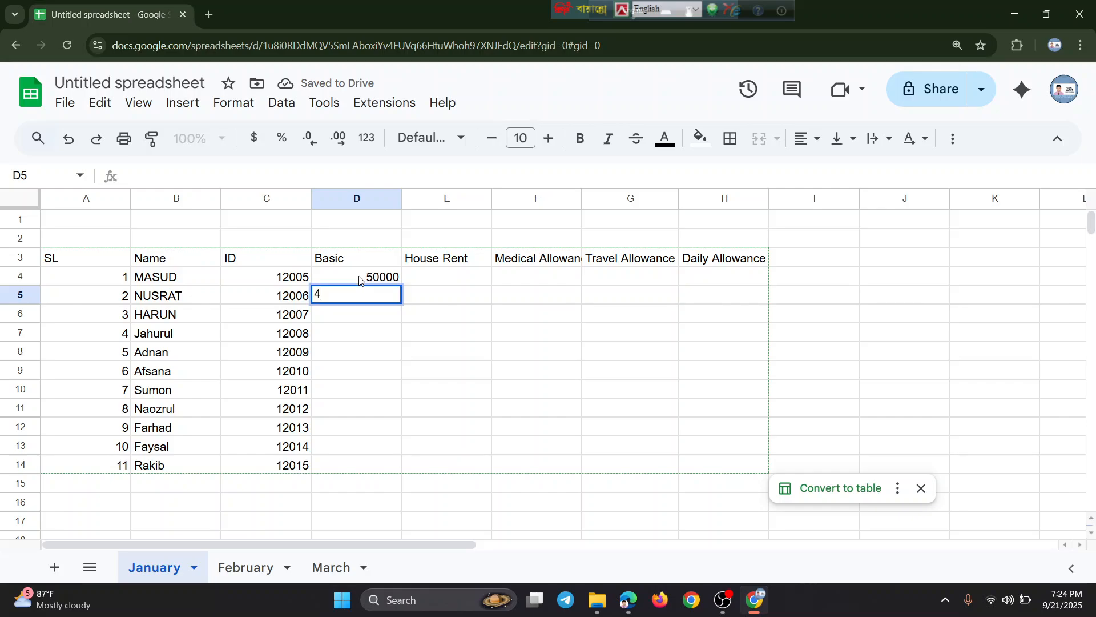
{"action": "type", "text": "5500"}
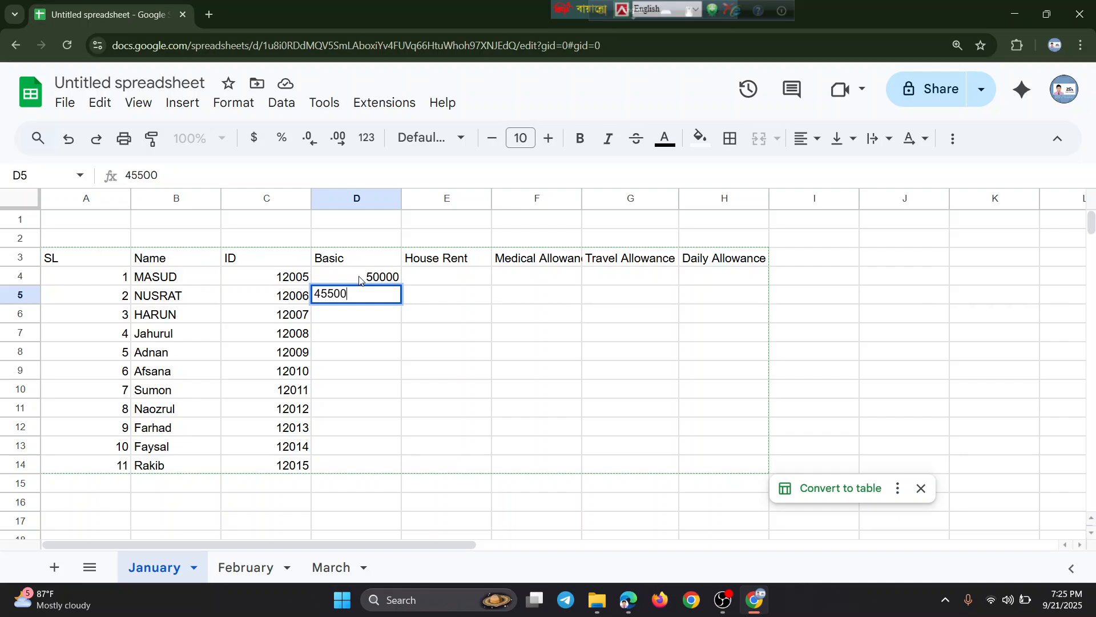
{"action": "key", "text": "Return"}
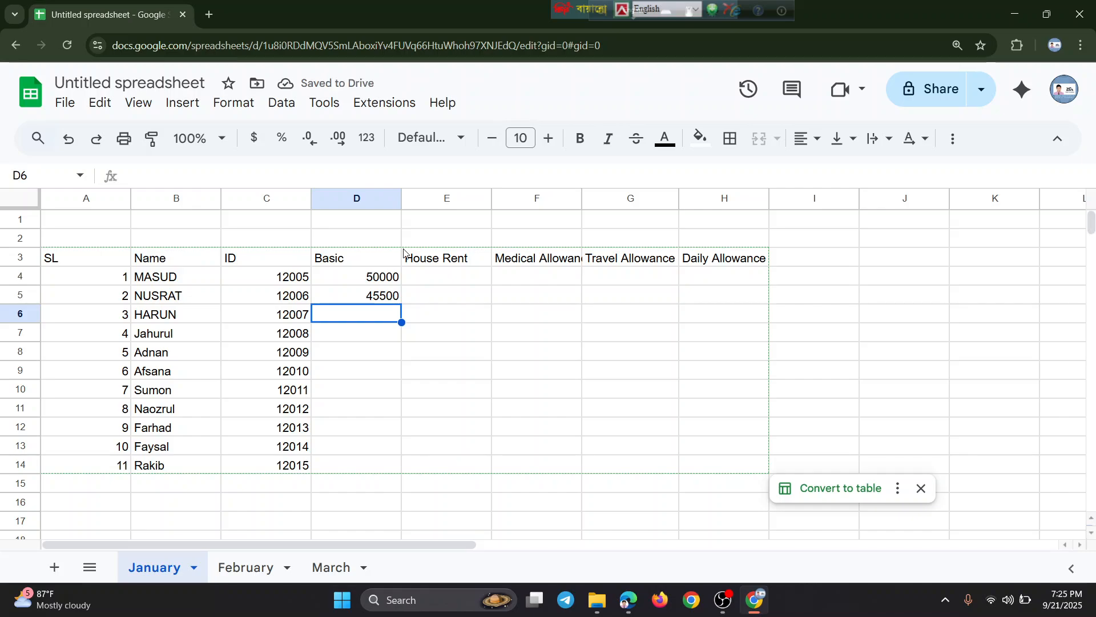
{"action": "type", "text": "45000"}
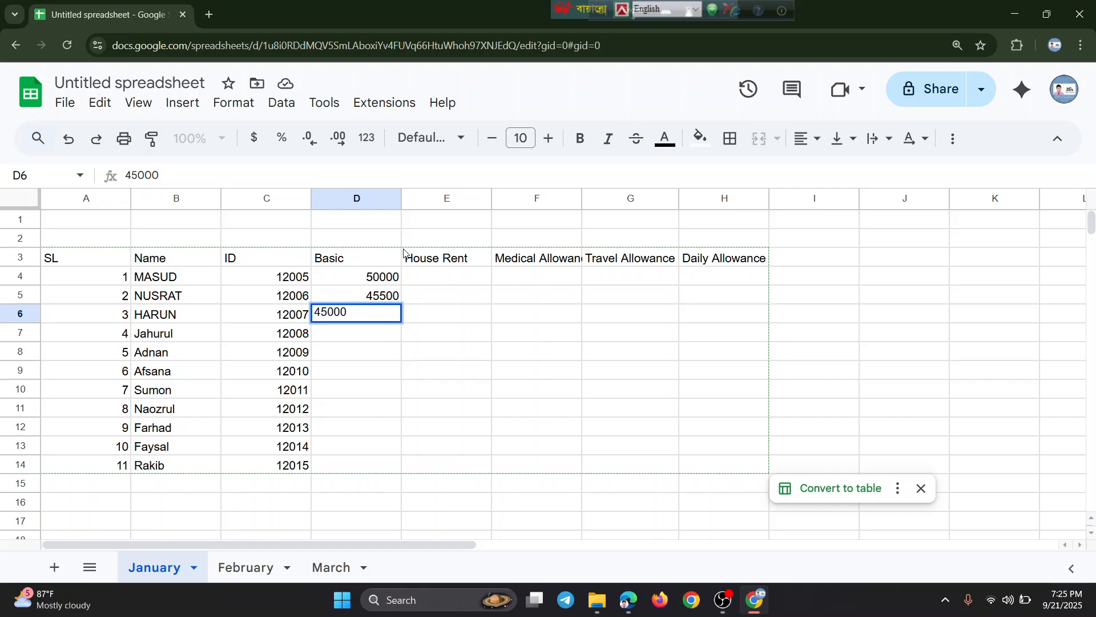
{"action": "key", "text": "Return"}
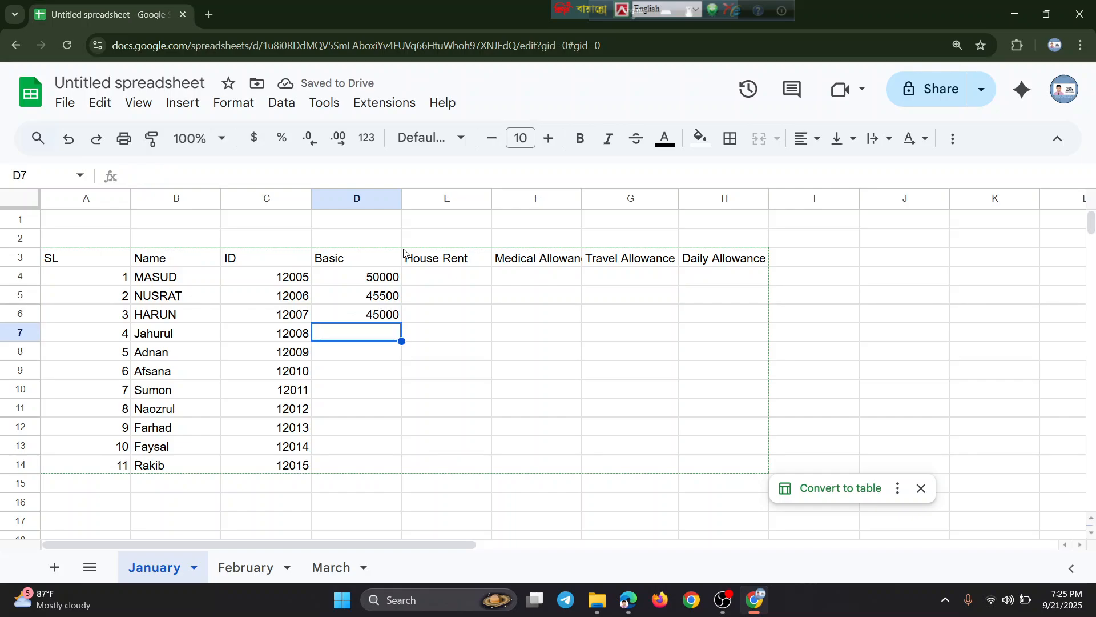
Try to fill the three Basic salaries in D4:D6 down to D14, and undo the fill
{"action": "left_click", "coordinate": [386, 279]}
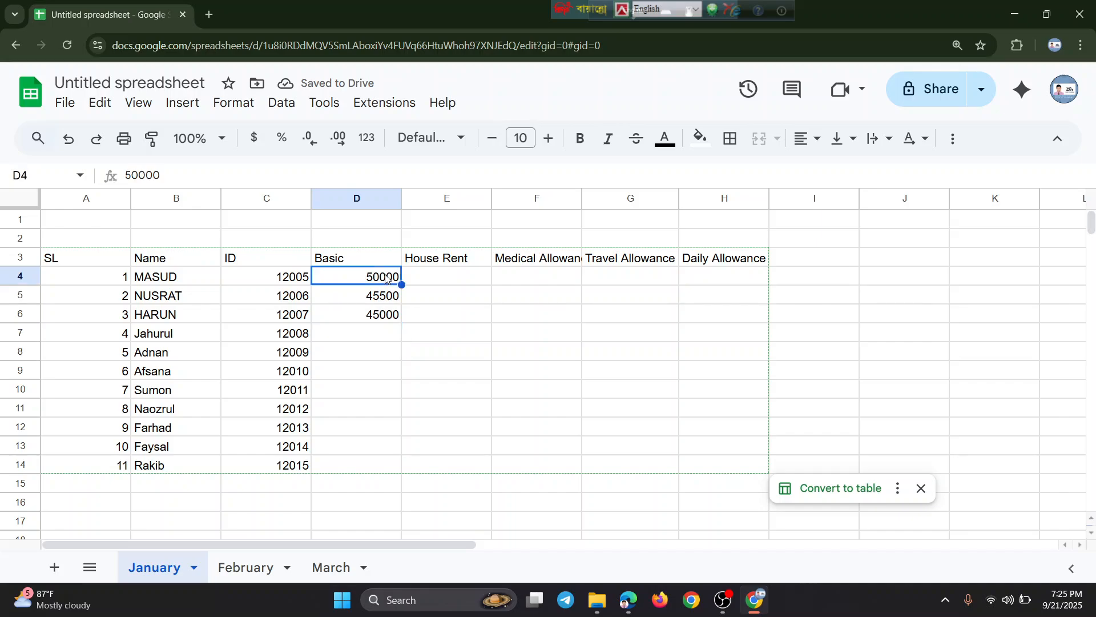
{"action": "left_click_drag", "start_coordinate": [387, 279], "coordinate": [391, 319]}
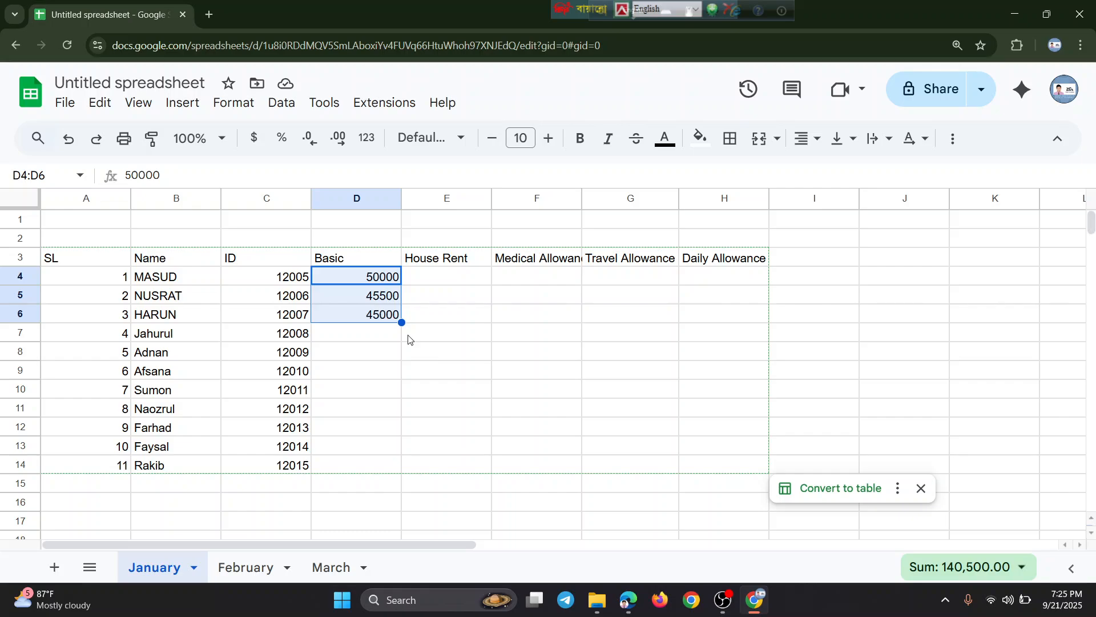
{"action": "double_click", "coordinate": [403, 323]}
{"action": "left_click_drag", "start_coordinate": [403, 323], "coordinate": [400, 473]}
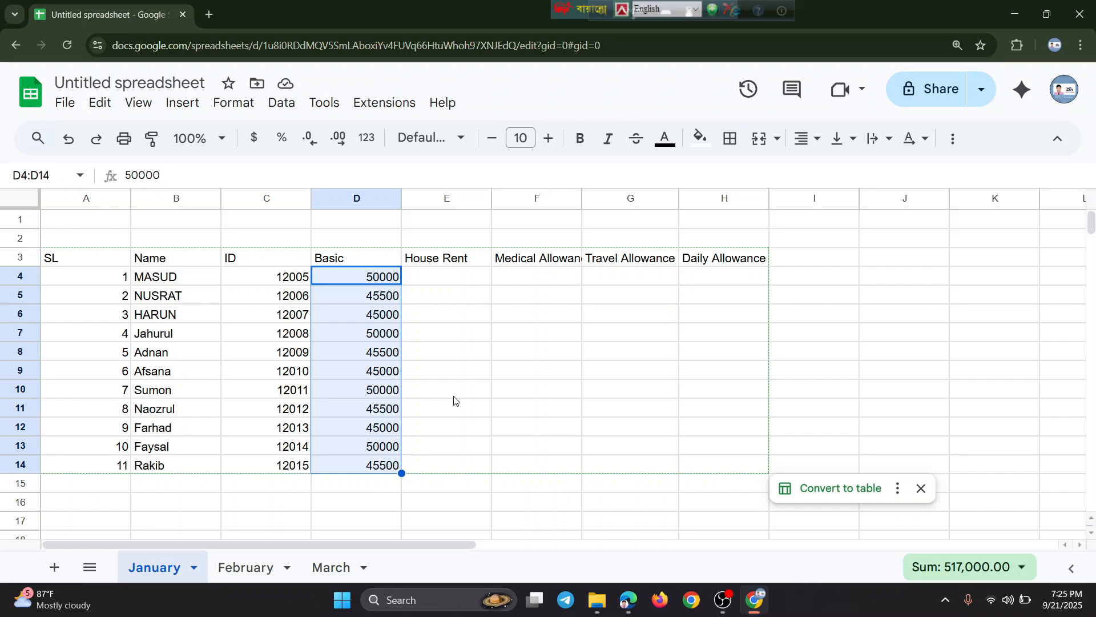
{"action": "key", "text": "ctrl+z"}
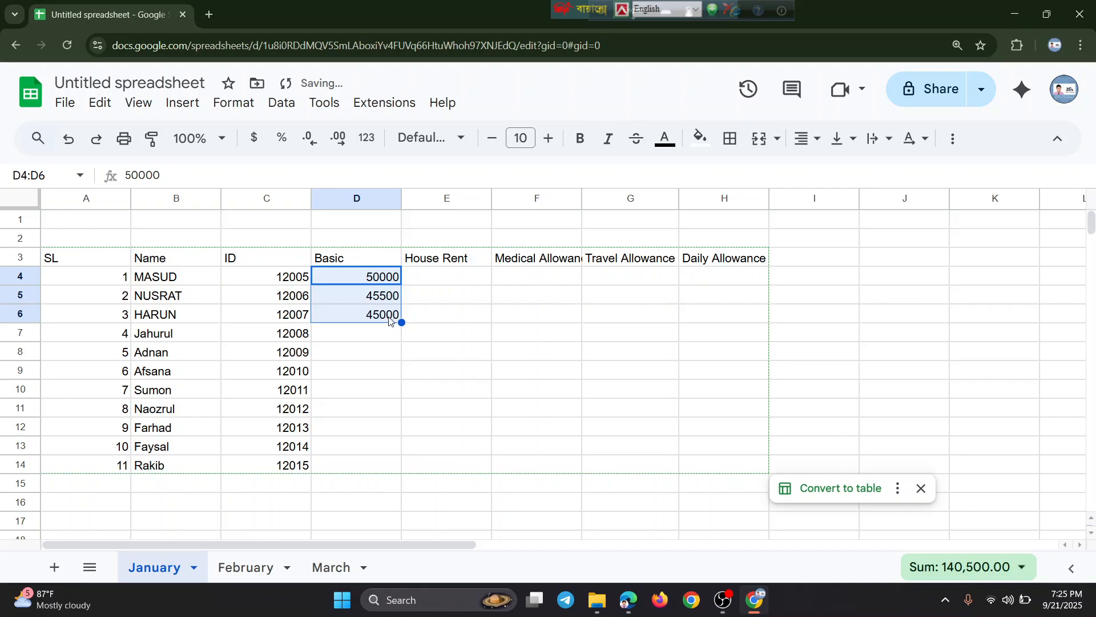
{"action": "left_click", "coordinate": [388, 319]}
Enter the Basic salaries 44000, 40000 and 35000 in cells D7 to D9
{"action": "left_click", "coordinate": [374, 333]}
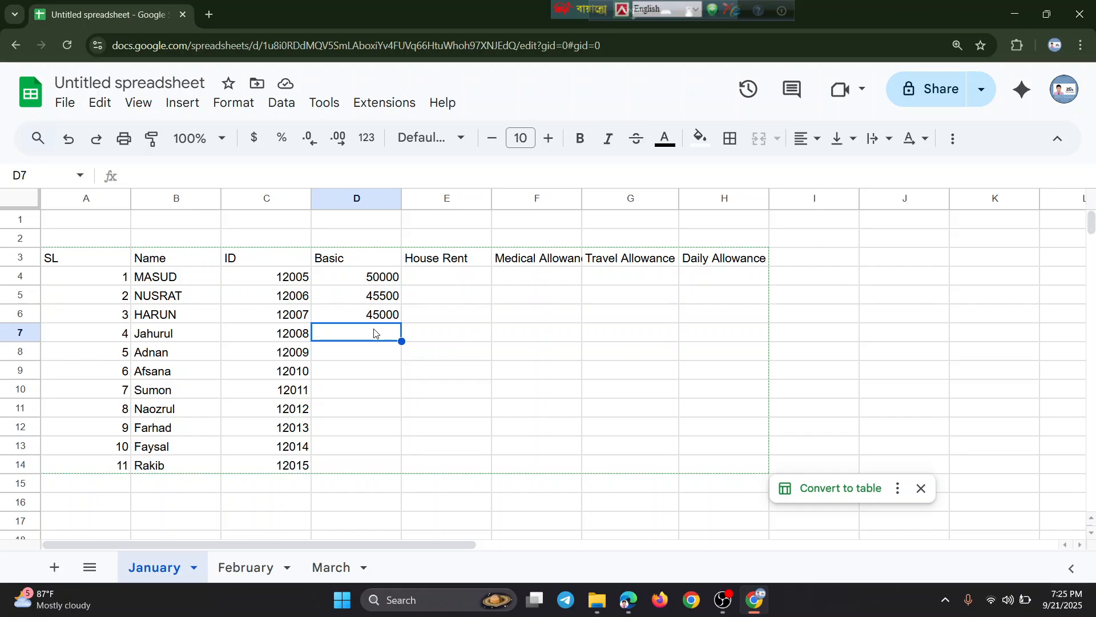
{"action": "type", "text": "4"}
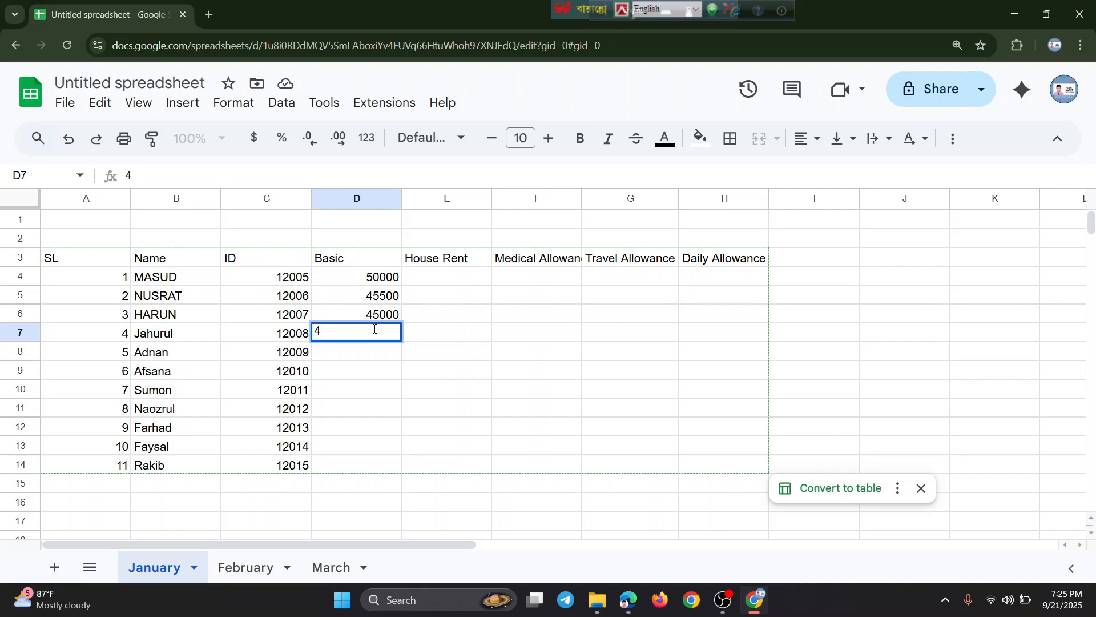
{"action": "type", "text": "4"}
{"action": "key", "text": "BackSpace"}
{"action": "type", "text": "4000"}
{"action": "key", "text": "Return"}
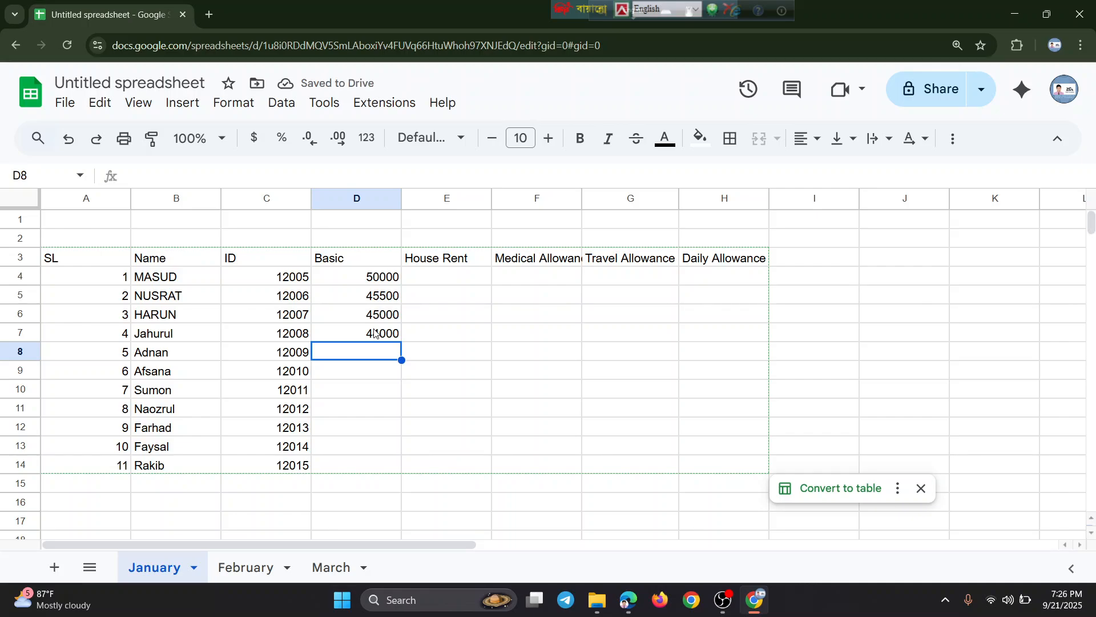
{"action": "type", "text": "40000"}
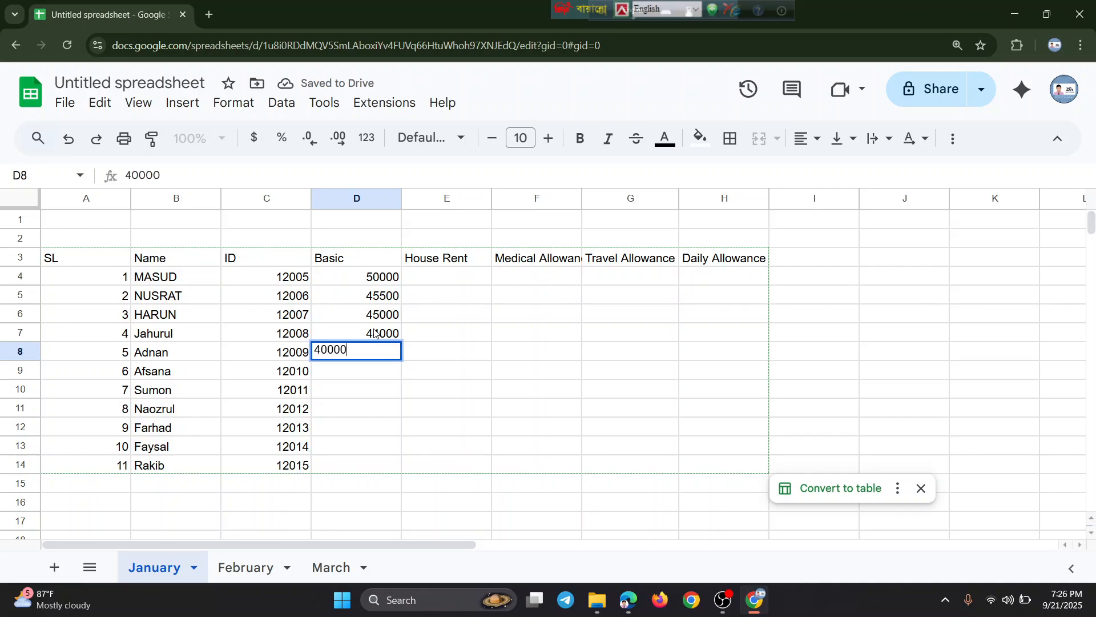
{"action": "key", "text": "Return"}
{"action": "type", "text": "35000"}
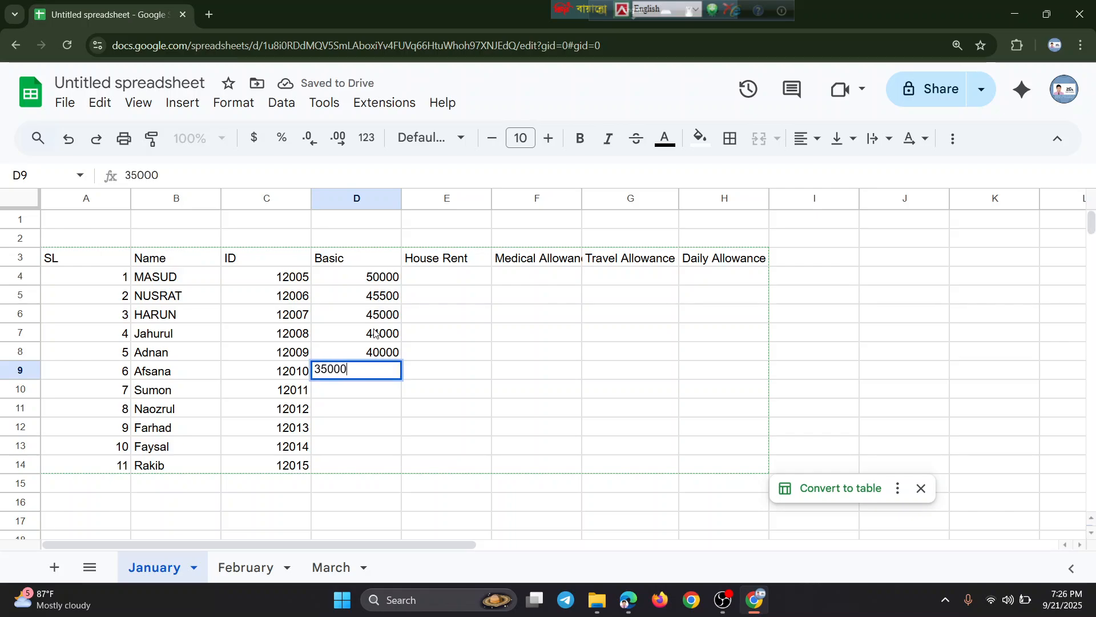
{"action": "key", "text": "Return"}
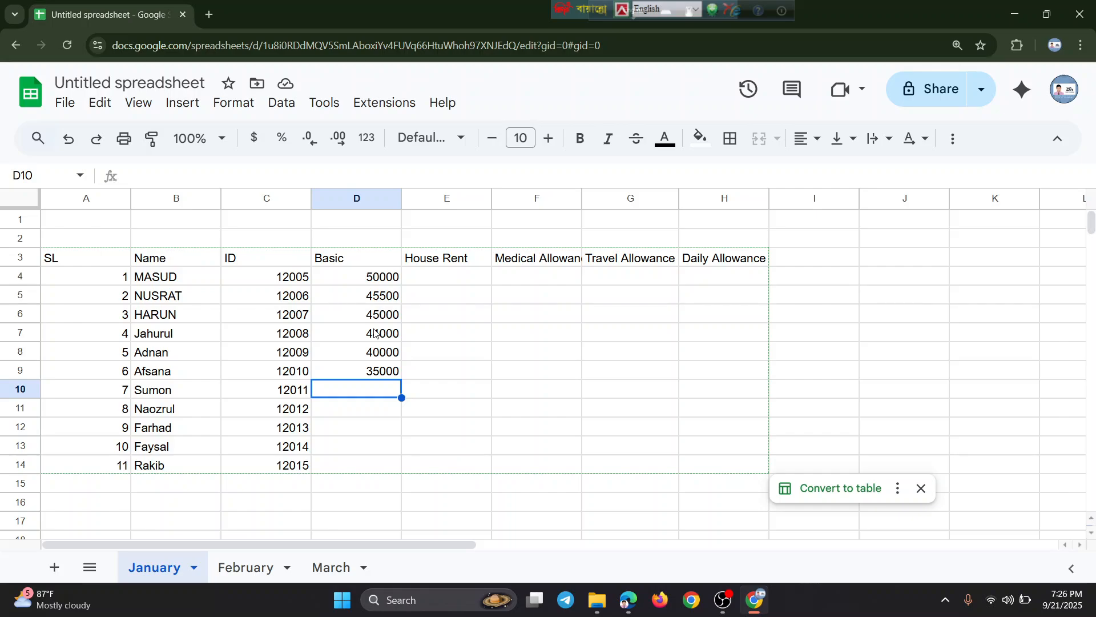
Copy the 35000 Basic salary from D9 down into D10 and D11, and enter 30000 in D12
{"action": "key", "text": "ctrl+d"}
{"action": "key", "text": "Down"}
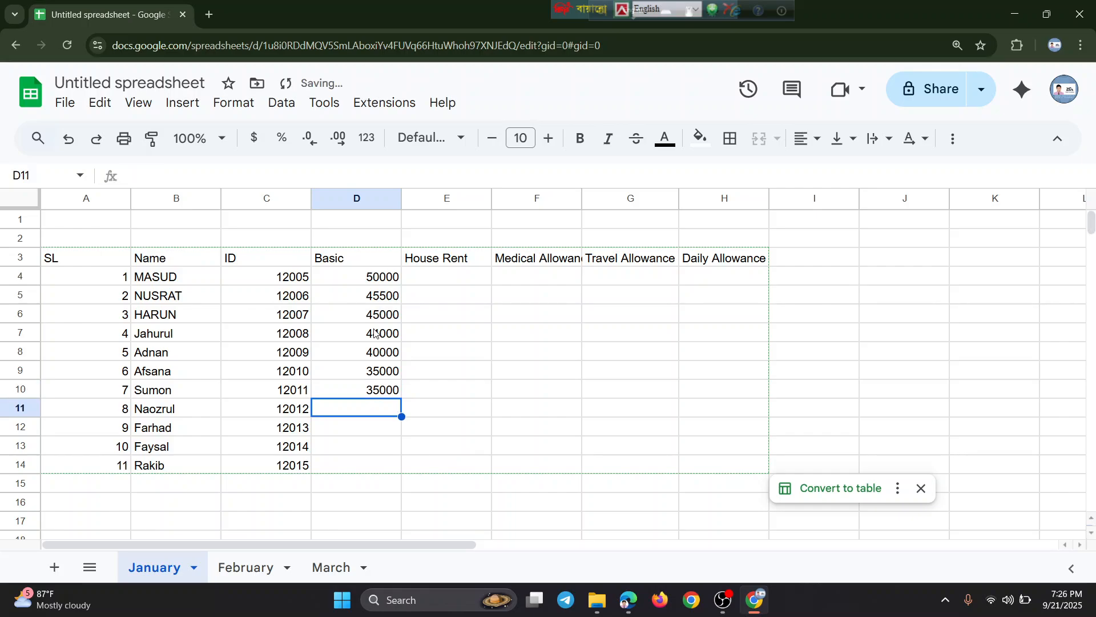
{"action": "key", "text": "ctrl+d"}
{"action": "key", "text": "Down"}
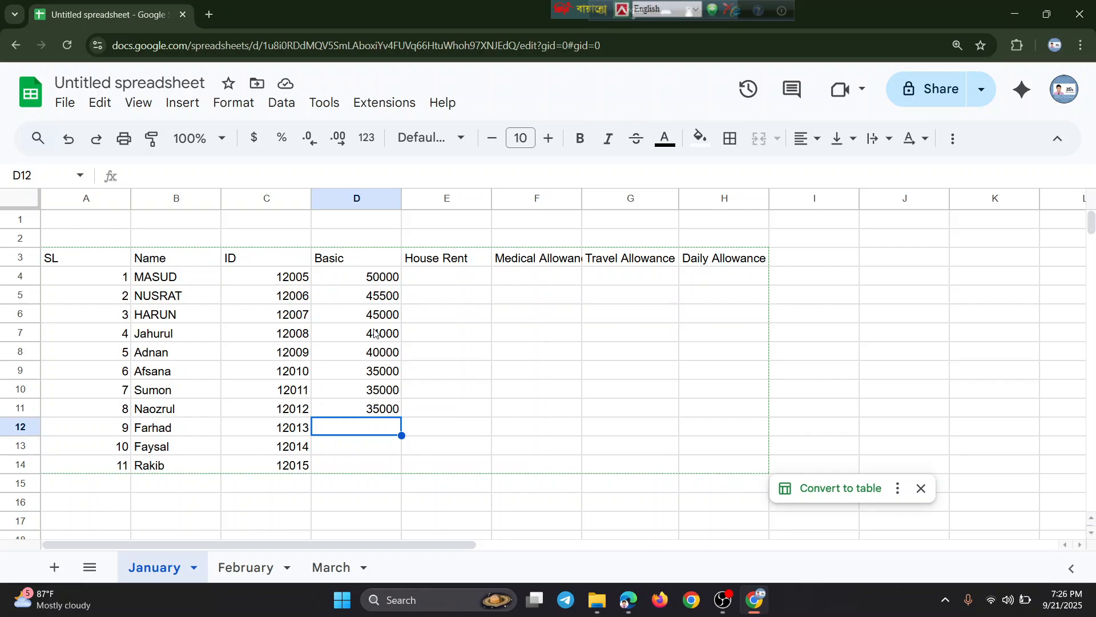
{"action": "type", "text": "30"}
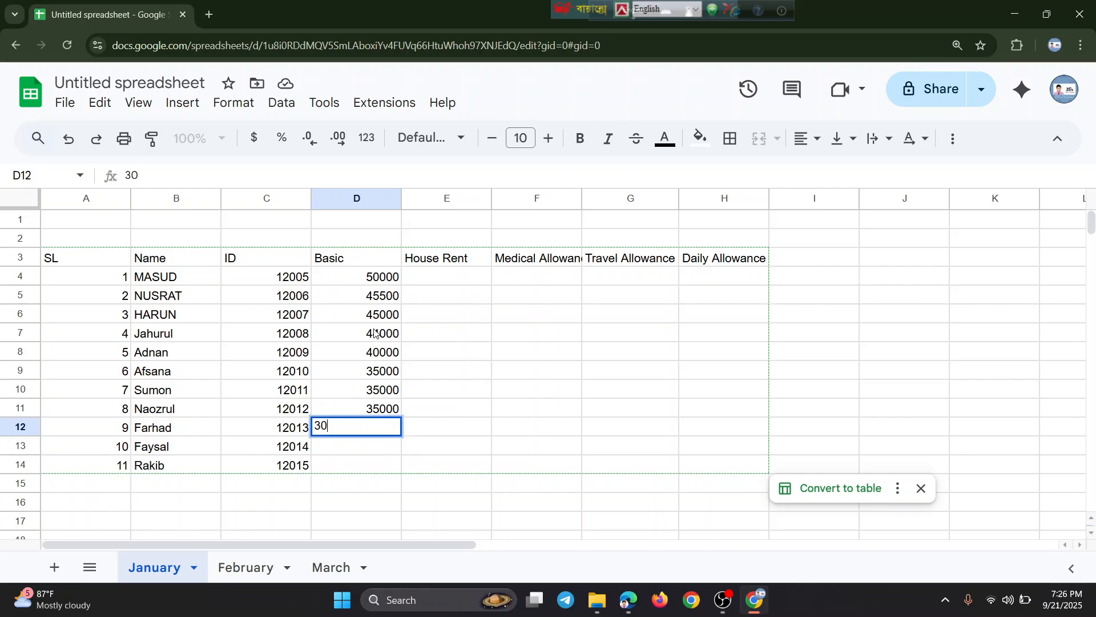
{"action": "type", "text": "000"}
{"action": "key", "text": "Return"}
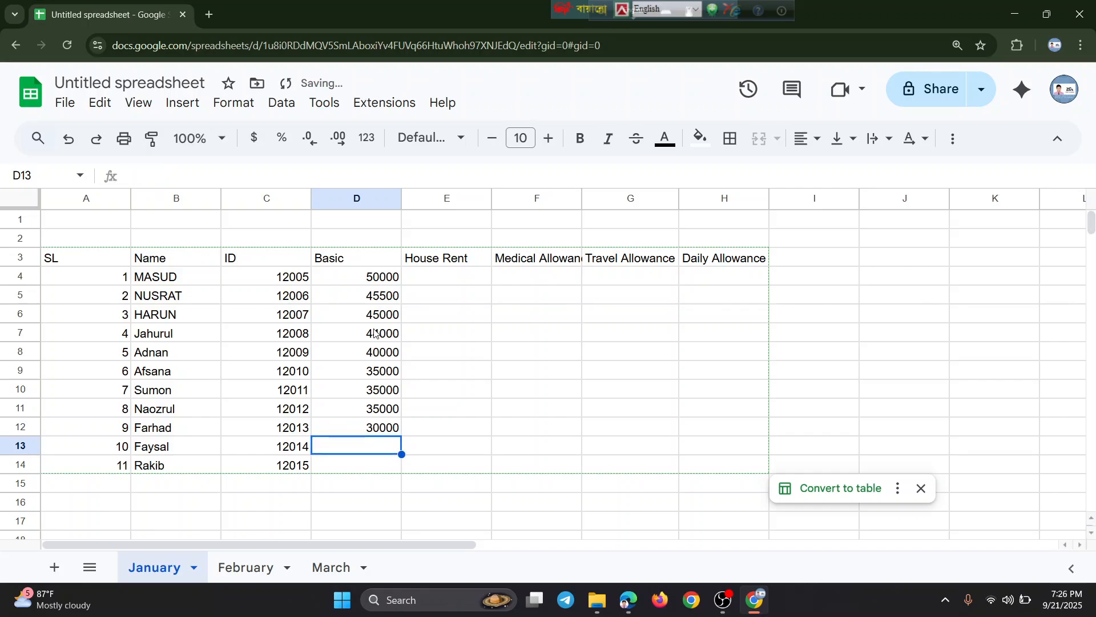
Fill the 30000 Basic salary from D12 down into D13 and D14
{"action": "left_click", "coordinate": [375, 426]}
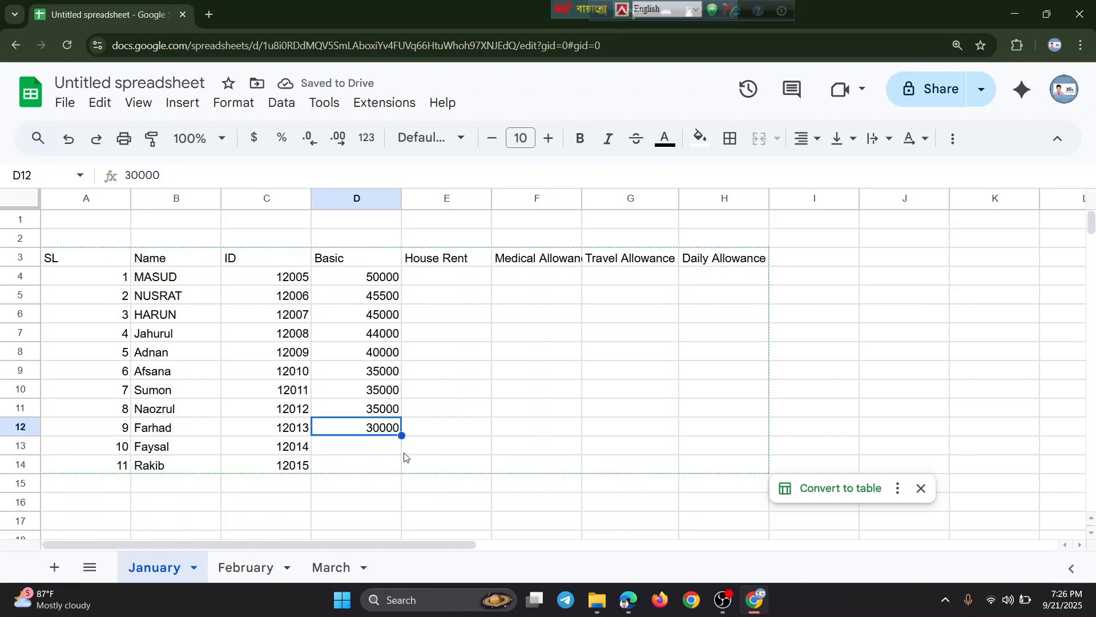
{"action": "left_click_drag", "start_coordinate": [403, 435], "coordinate": [401, 474]}
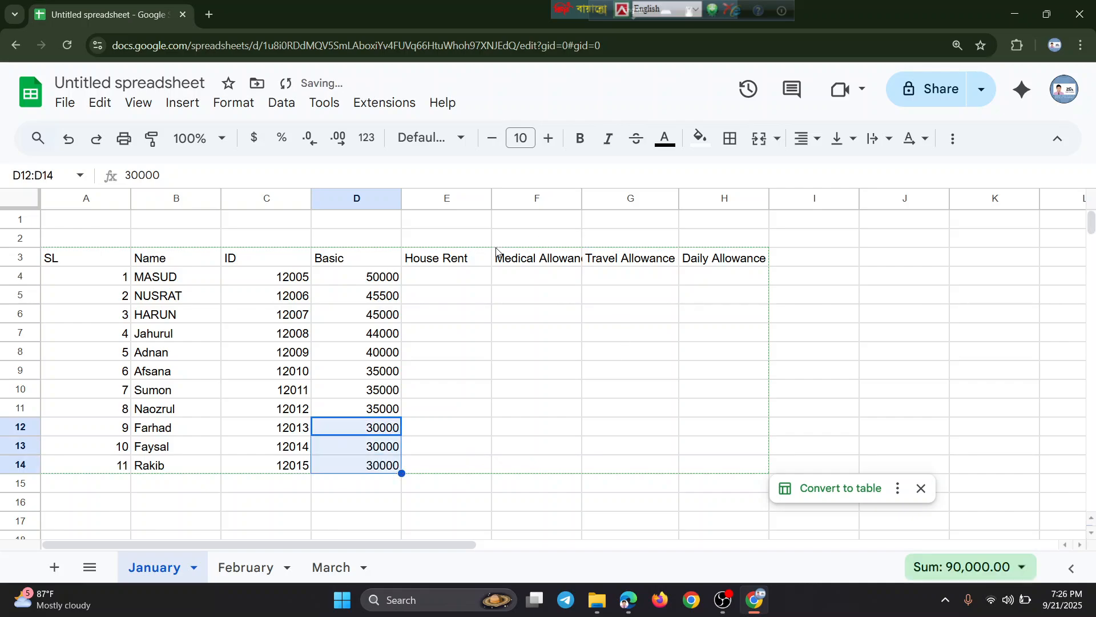
Calculate House Rent in E4 with =sum(D4*50%) and accept the suggested autofill for E5 to E14
{"action": "left_click", "coordinate": [425, 280]}
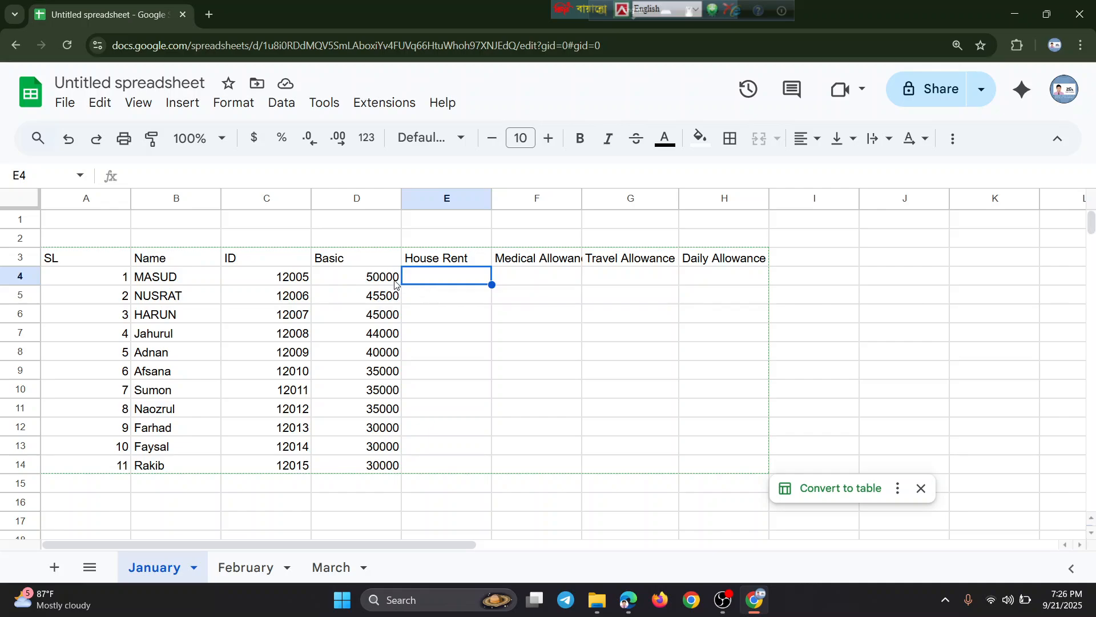
{"action": "left_click", "coordinate": [398, 282]}
{"action": "left_click", "coordinate": [409, 279]}
{"action": "type", "text": "=sum"}
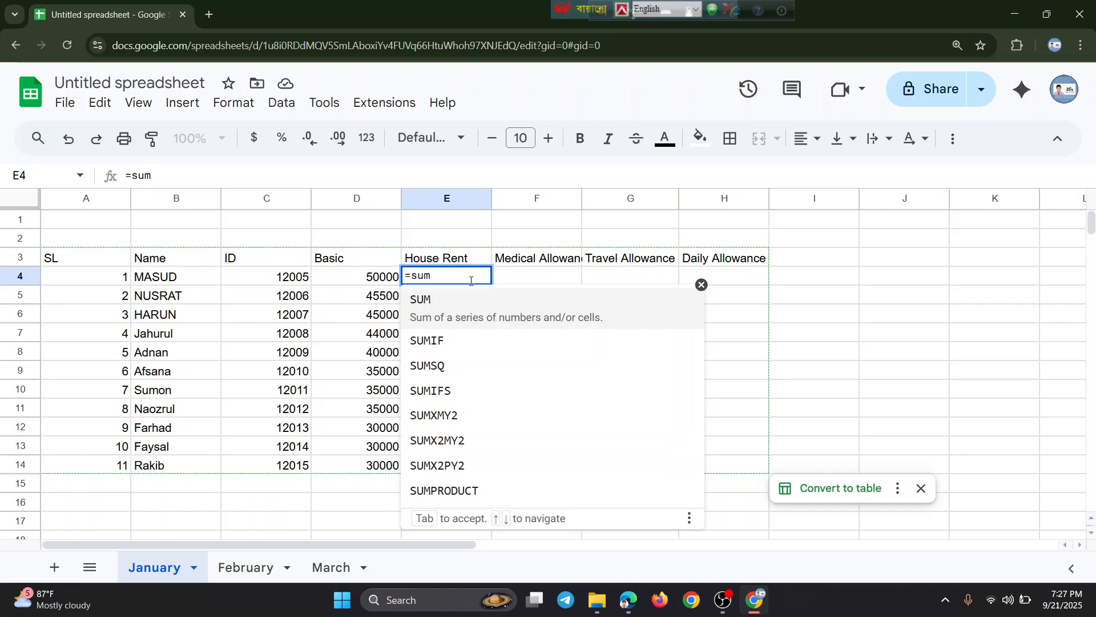
{"action": "type", "text": "("}
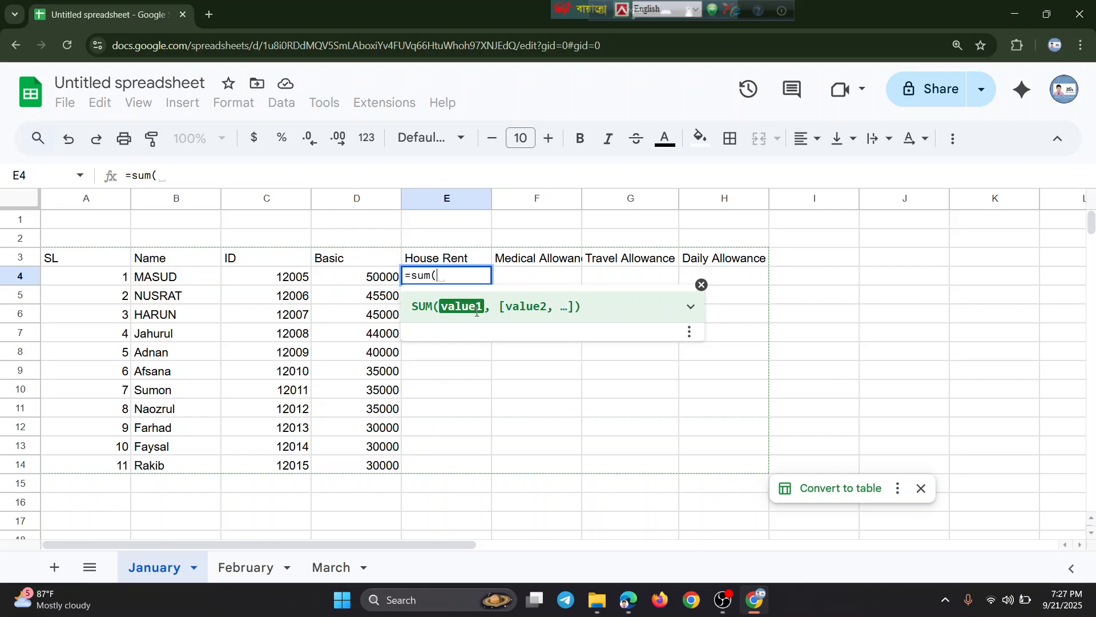
{"action": "left_click", "coordinate": [371, 278]}
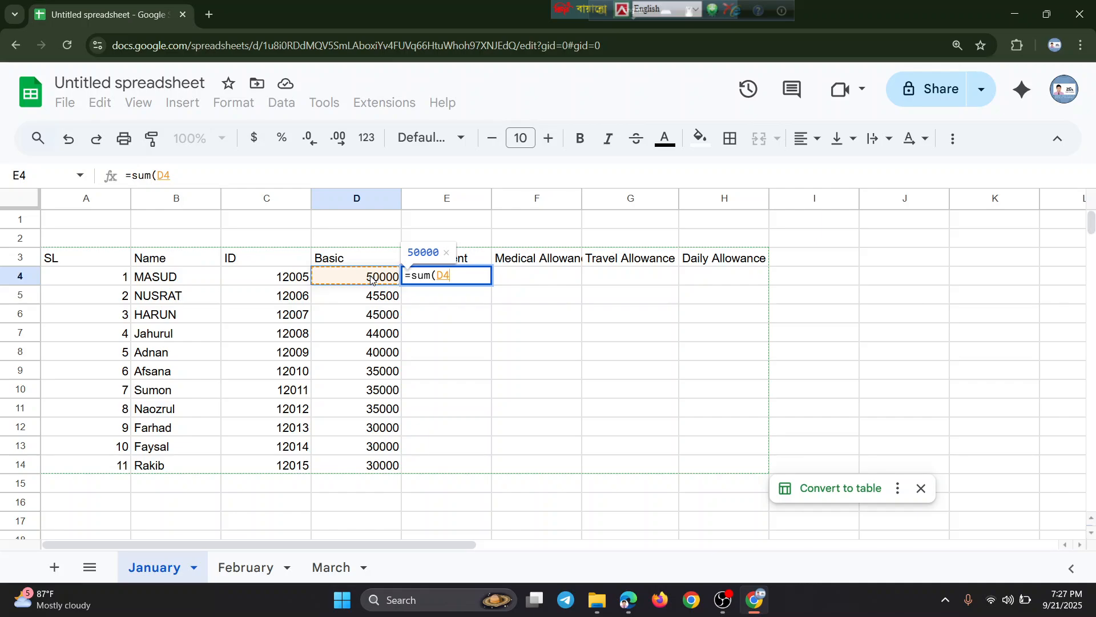
{"action": "type", "text": ","}
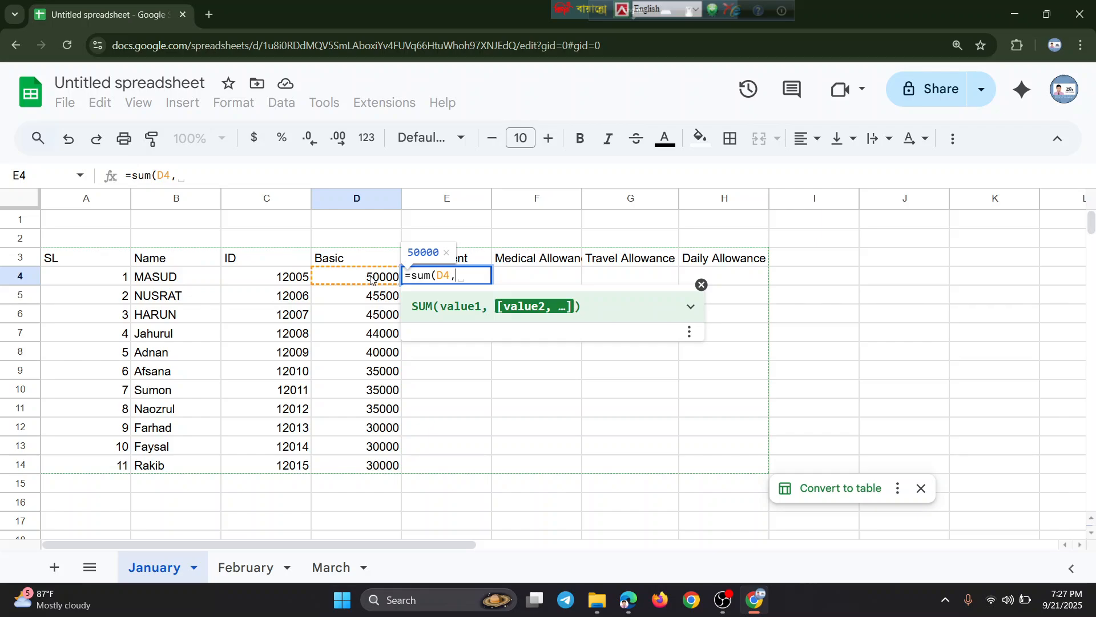
{"action": "key", "text": "BackSpace"}
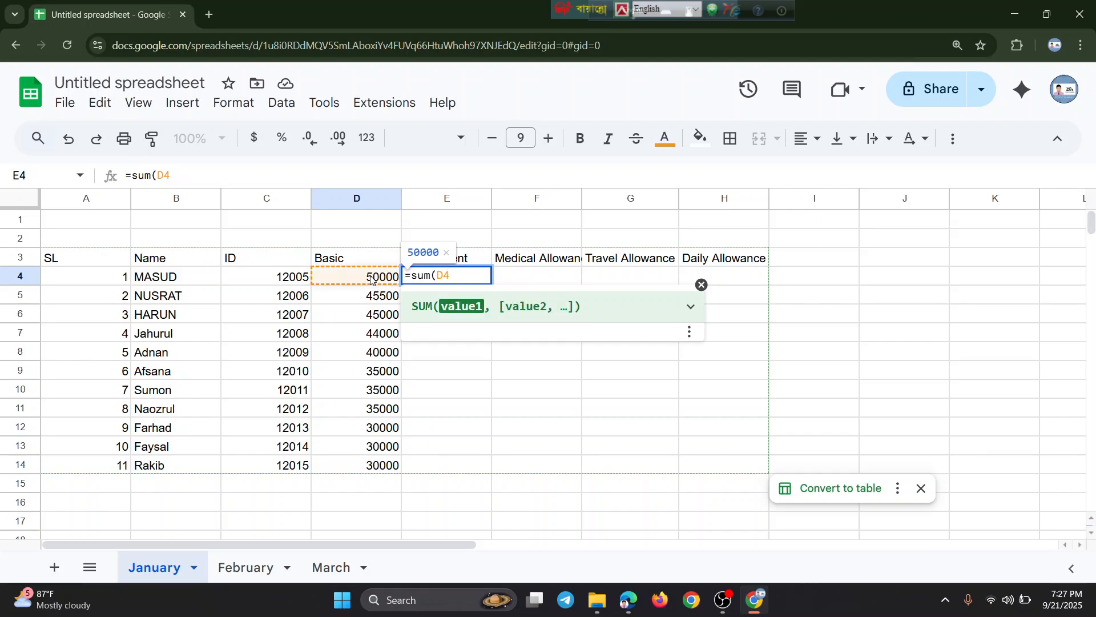
{"action": "type", "text": "*"}
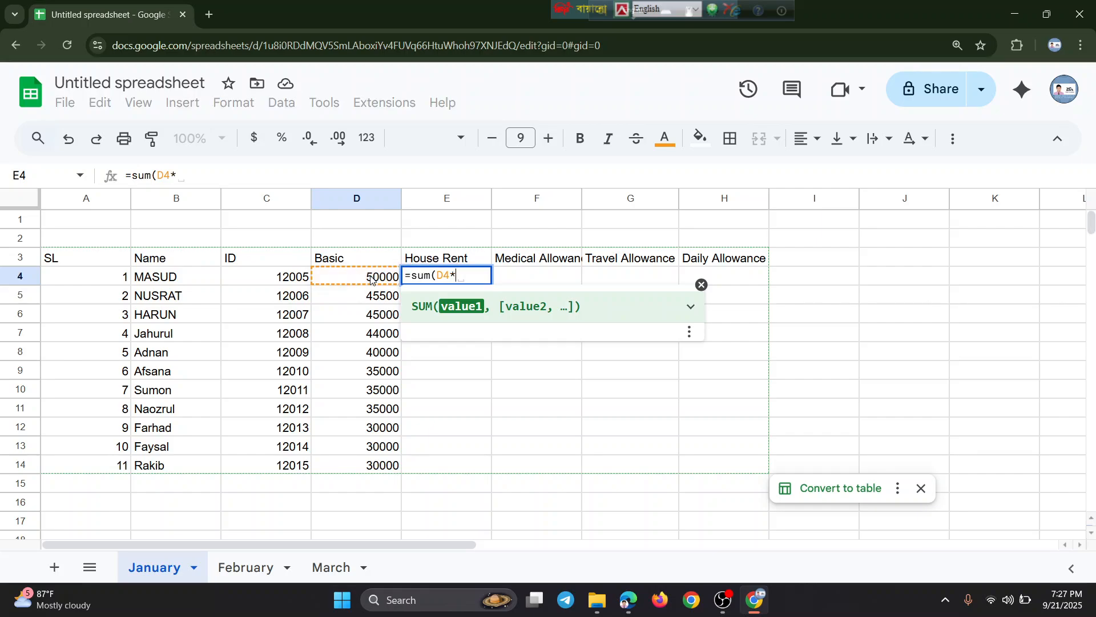
{"action": "type", "text": "50"}
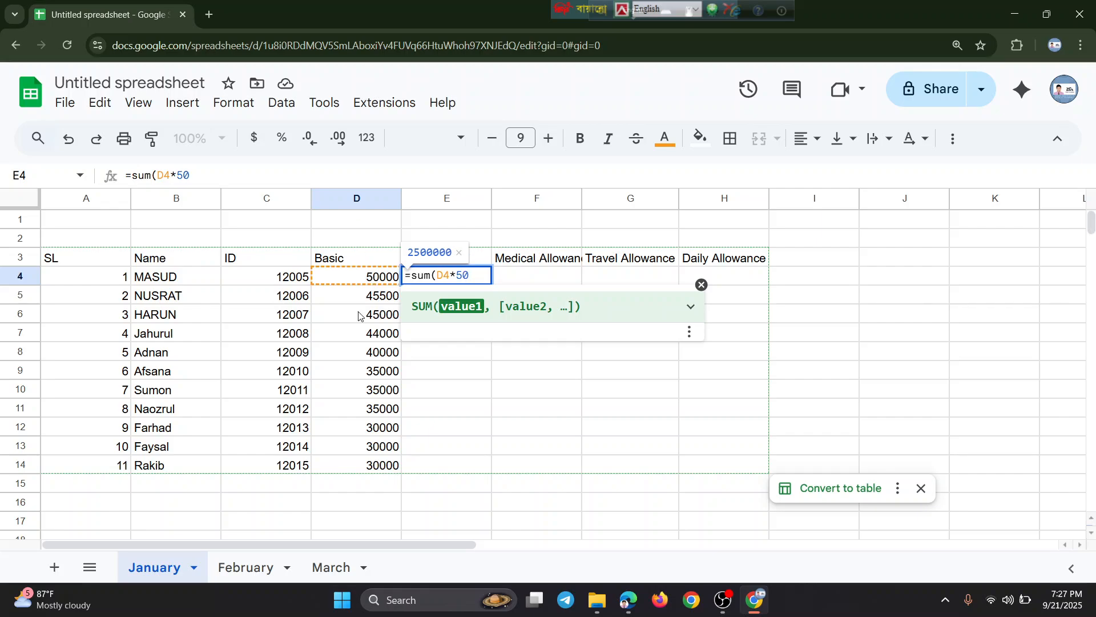
{"action": "type", "text": "%"}
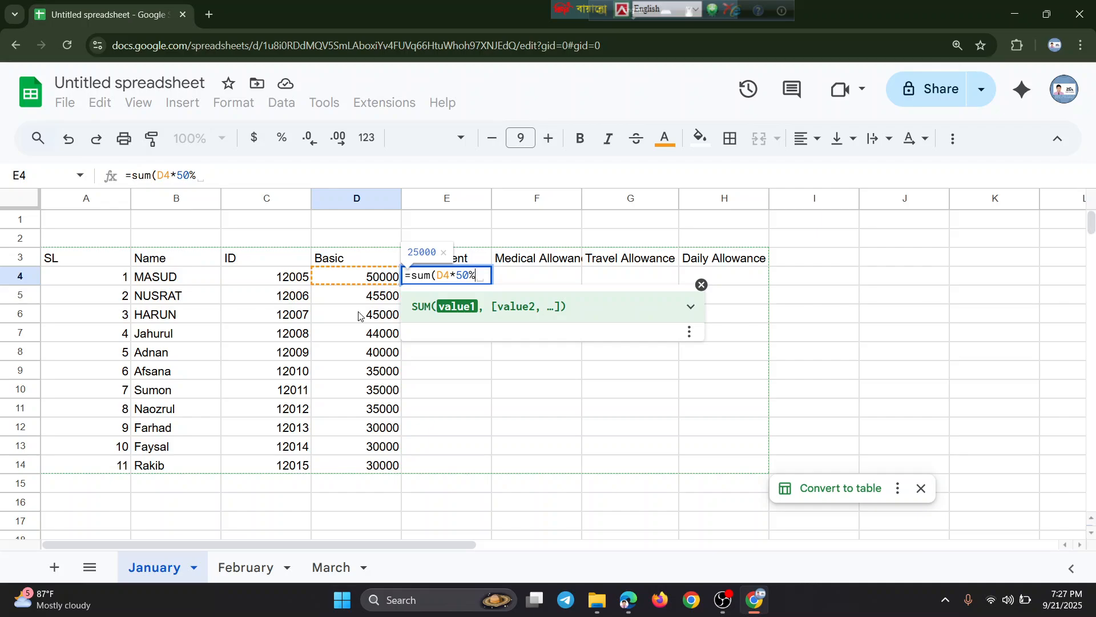
{"action": "type", "text": ")"}
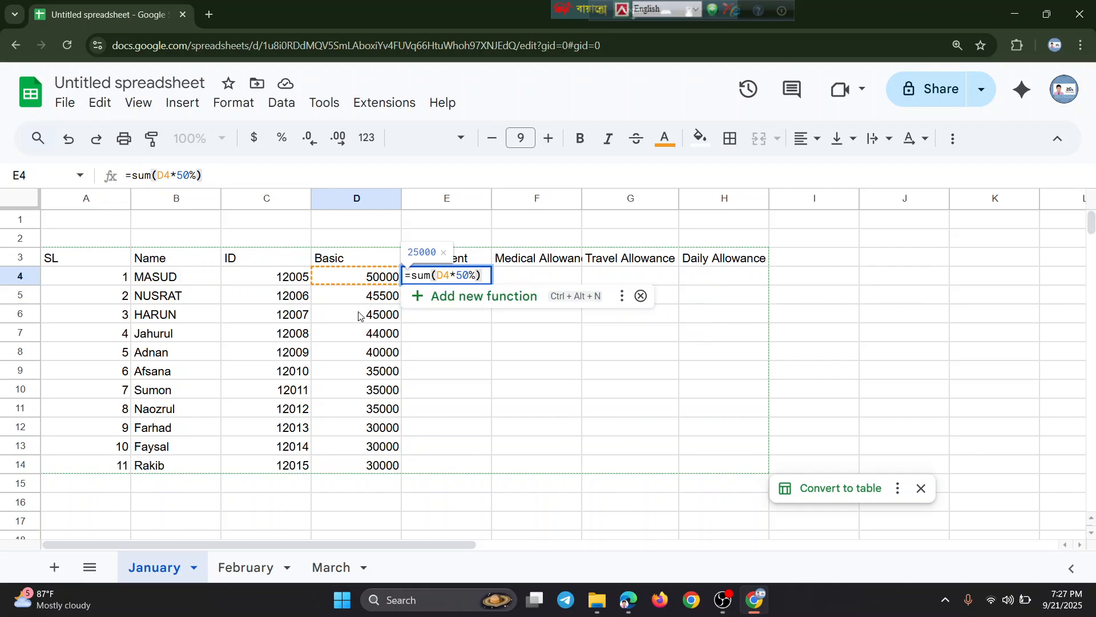
{"action": "key", "text": "Return"}
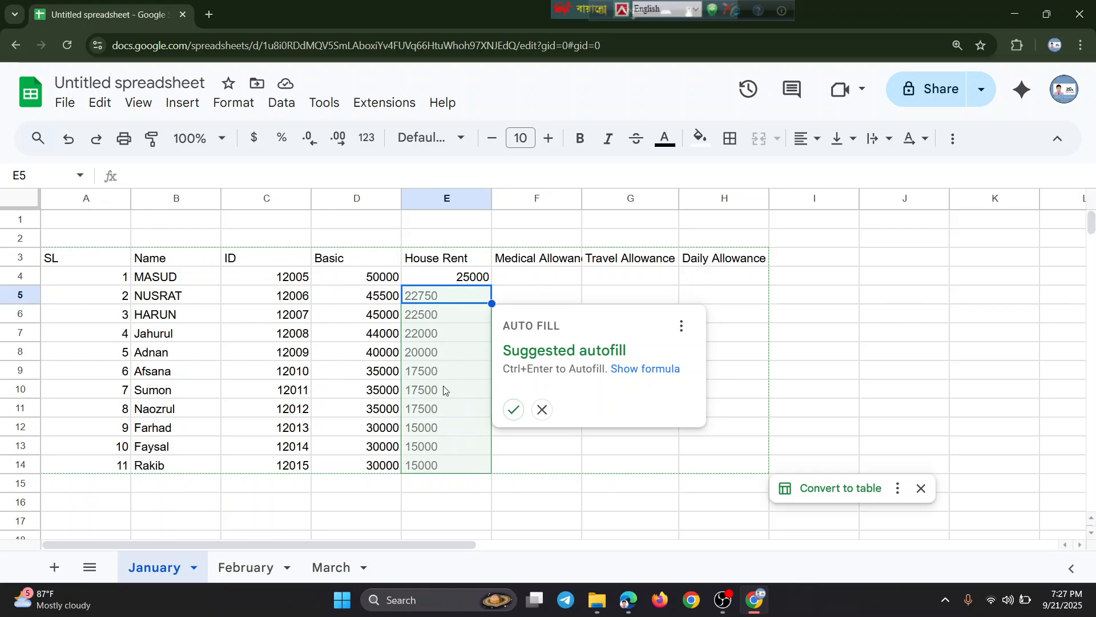
{"action": "left_click", "coordinate": [512, 409]}
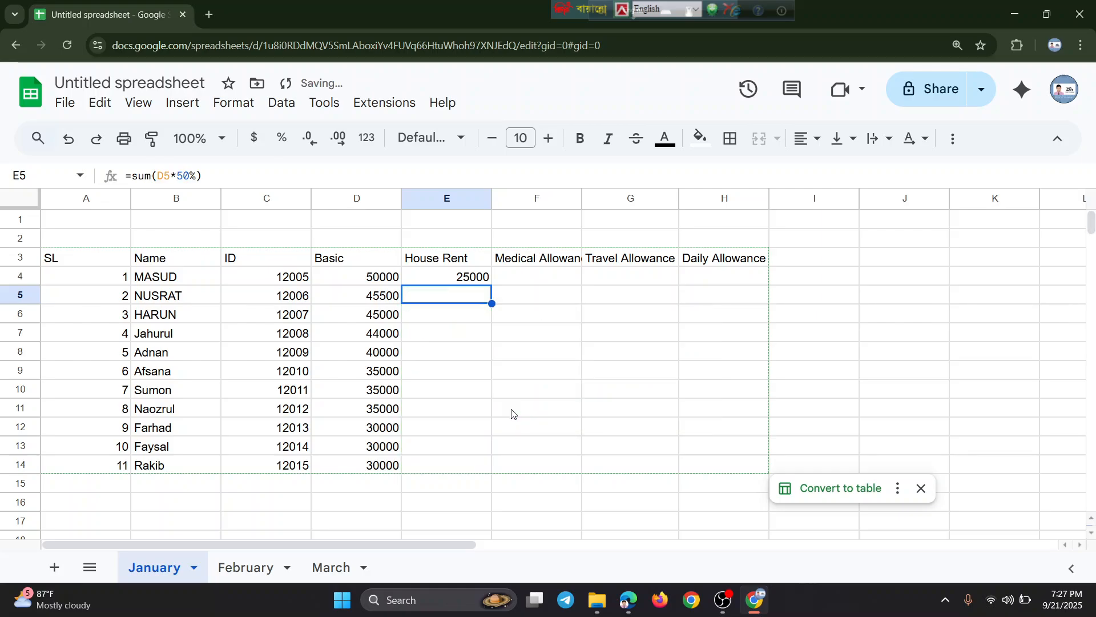
{"action": "left_click", "coordinate": [542, 466]}
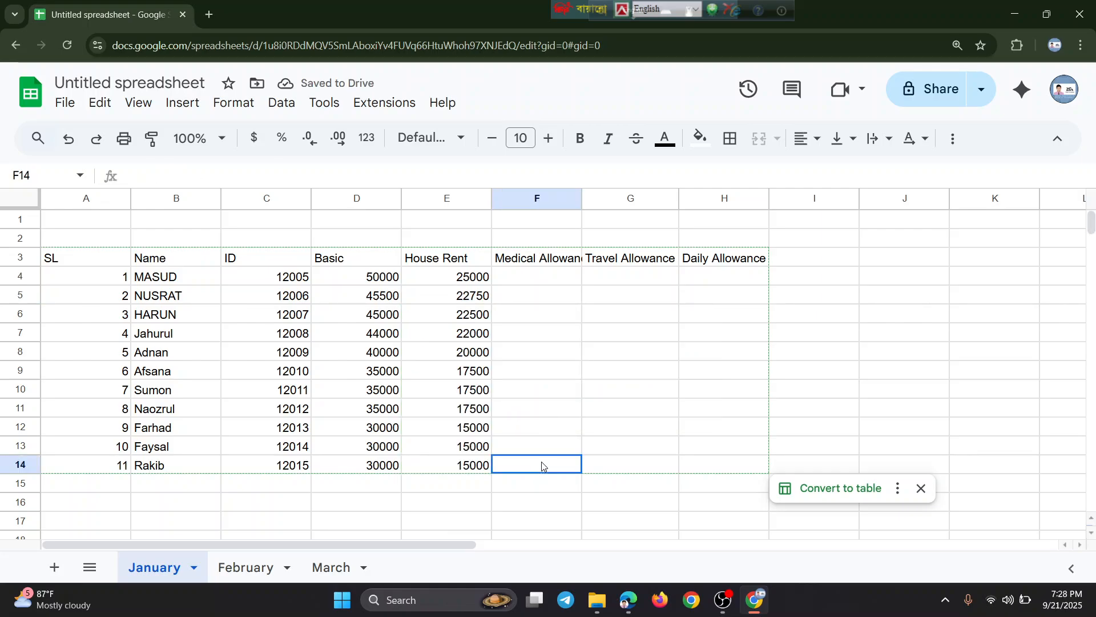
Enter a Medical Allowance of 1500 in F4 and fill it down to F14
{"action": "left_click", "coordinate": [523, 274]}
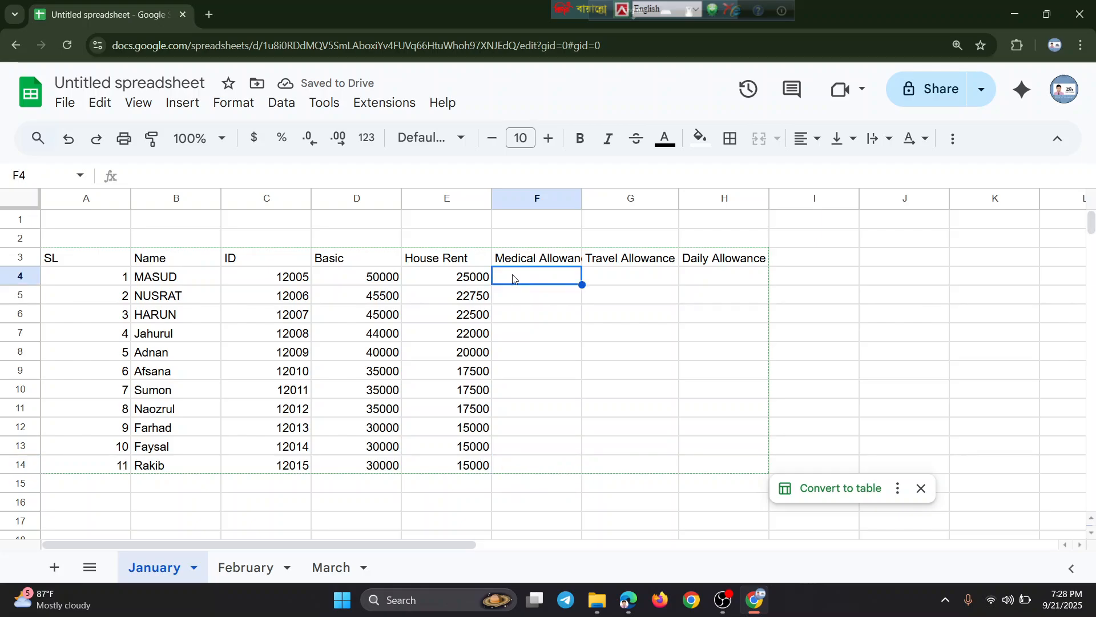
{"action": "left_click", "coordinate": [470, 278]}
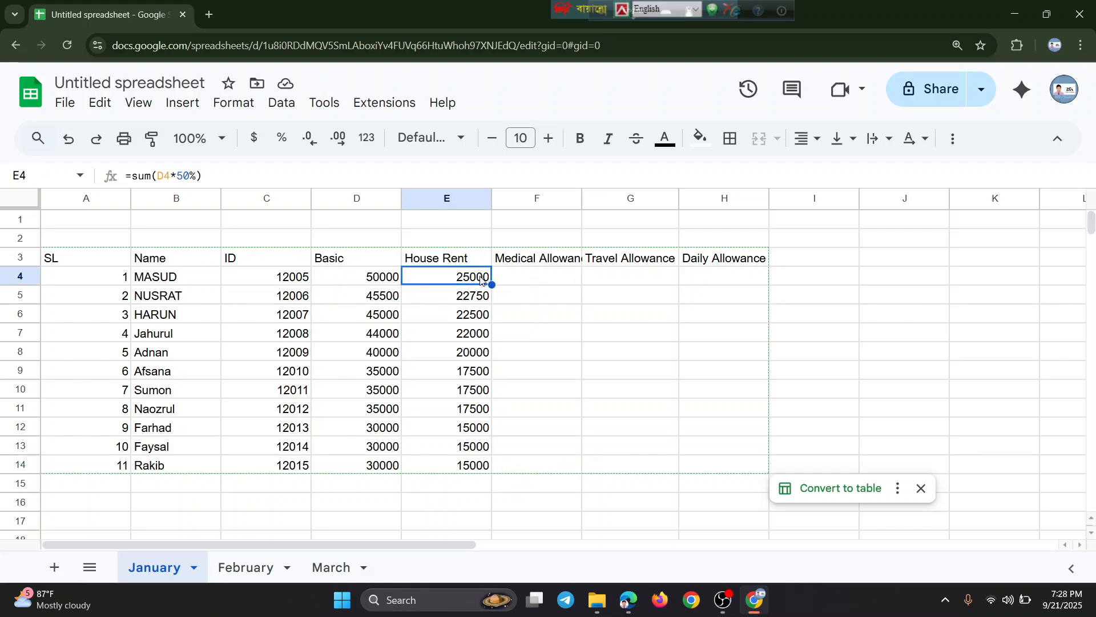
{"action": "left_click", "coordinate": [530, 282]}
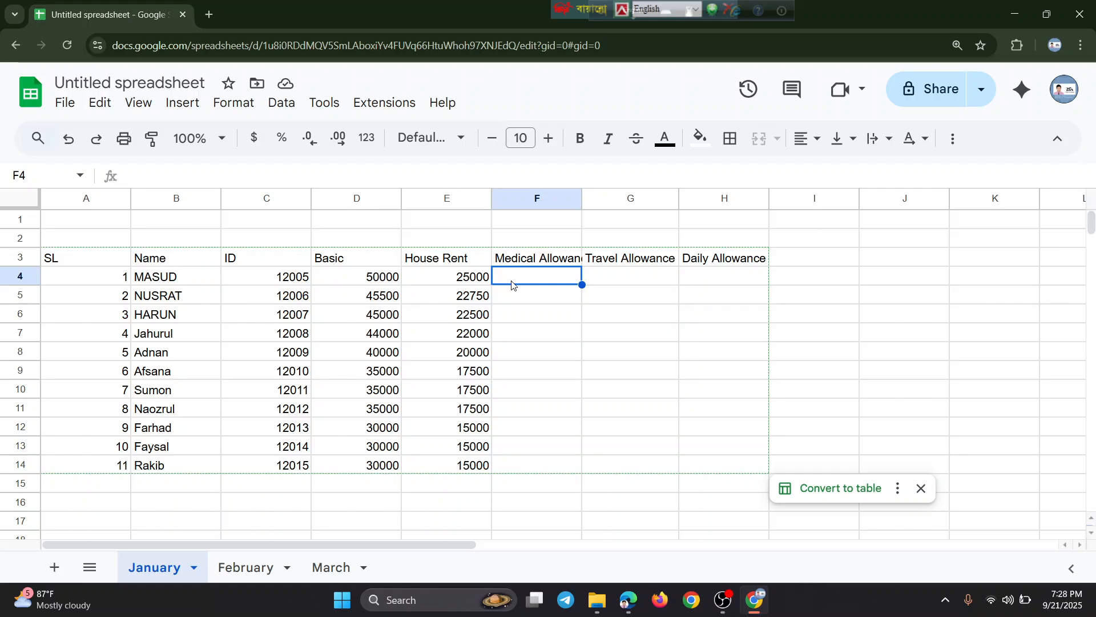
{"action": "type", "text": "1500"}
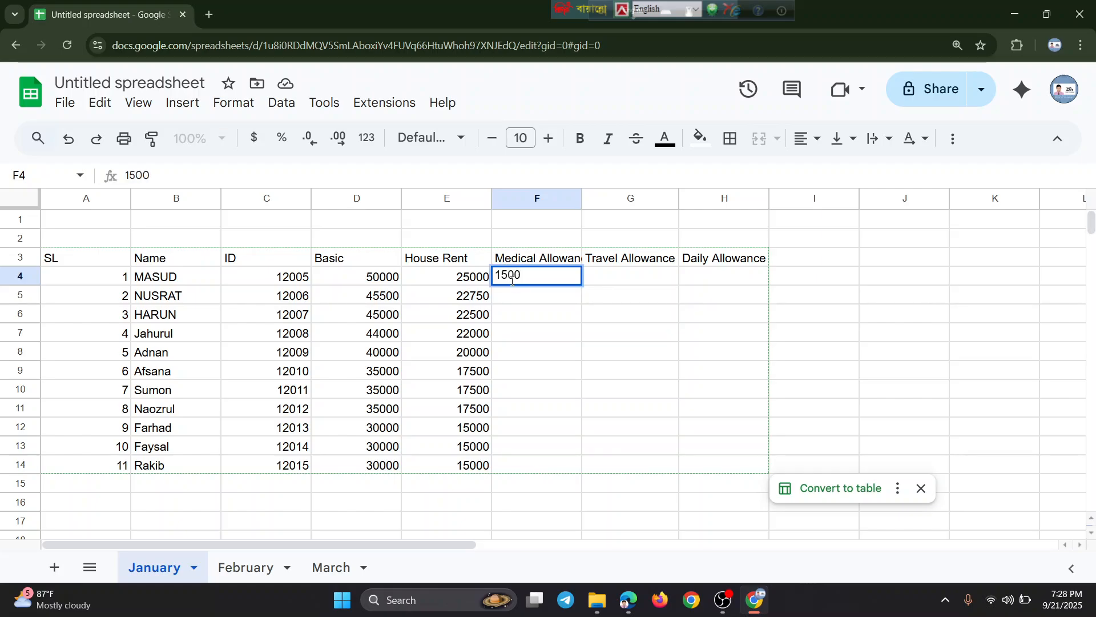
{"action": "key", "text": "Return"}
{"action": "key", "text": "Up"}
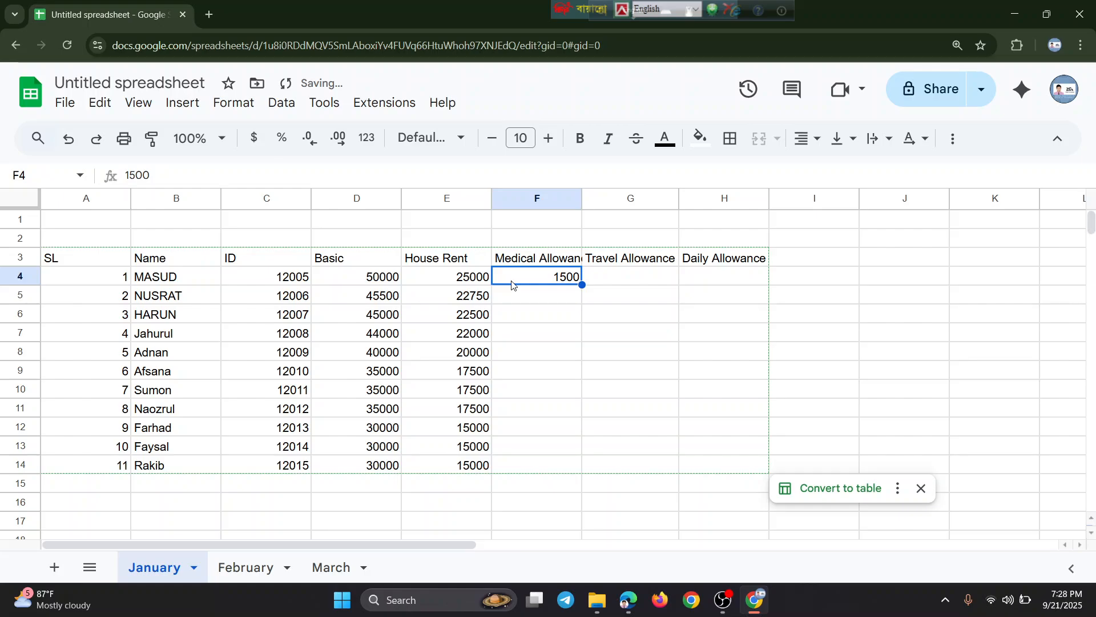
{"action": "double_click", "coordinate": [583, 284]}
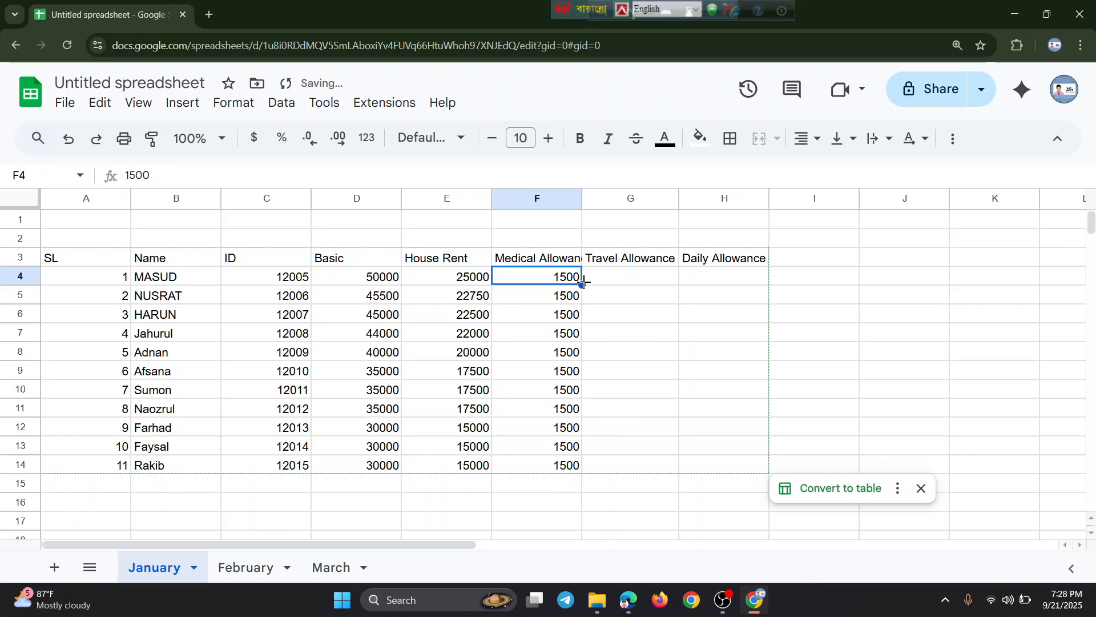
Enter a Travel Allowance of 1000 in G4 and fill it down to G14
{"action": "left_click", "coordinate": [615, 282]}
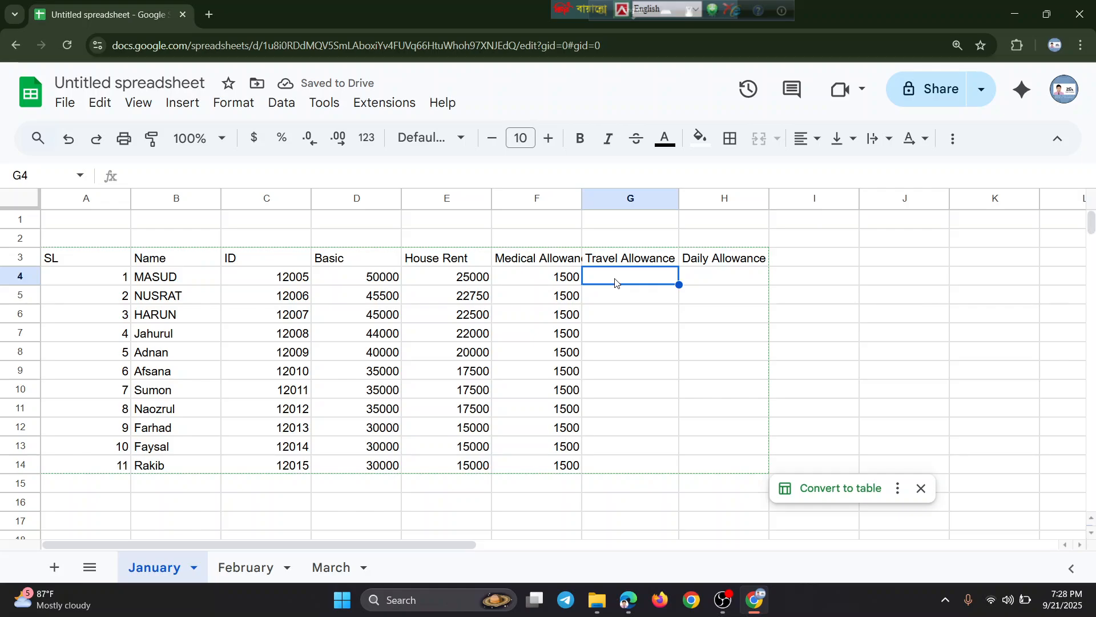
{"action": "type", "text": "1000"}
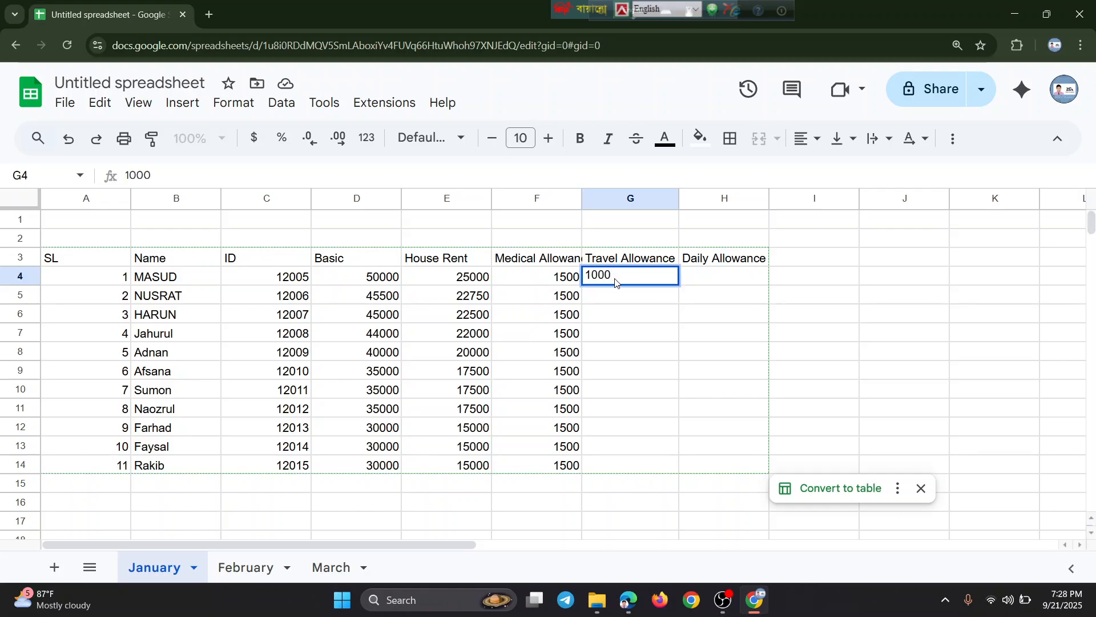
{"action": "key", "text": "Return"}
{"action": "left_click", "coordinate": [634, 279]}
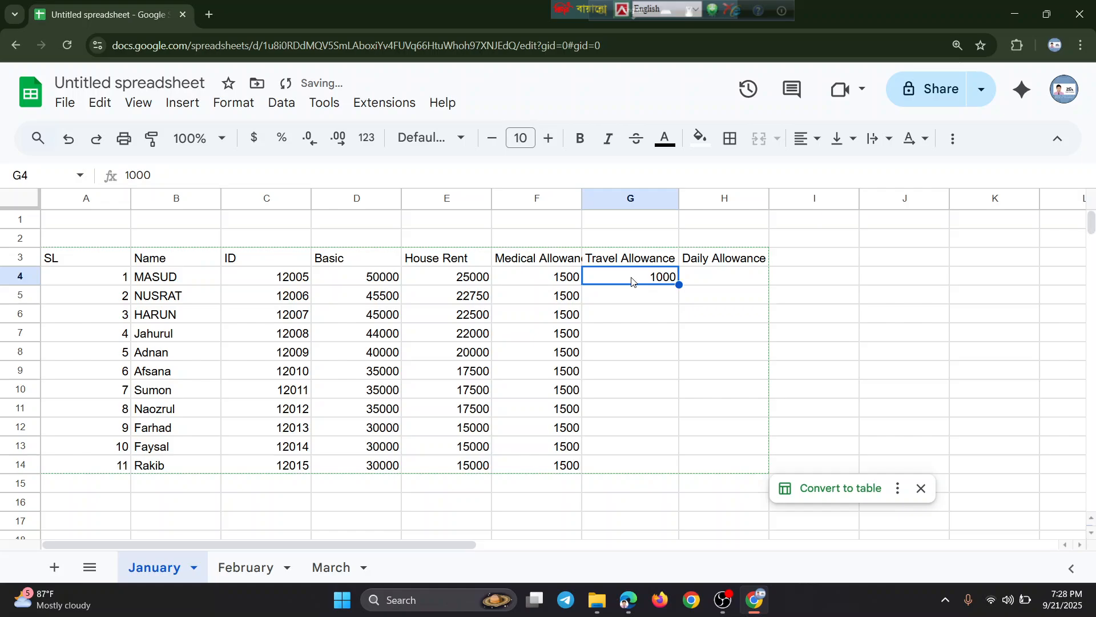
{"action": "double_click", "coordinate": [679, 285]}
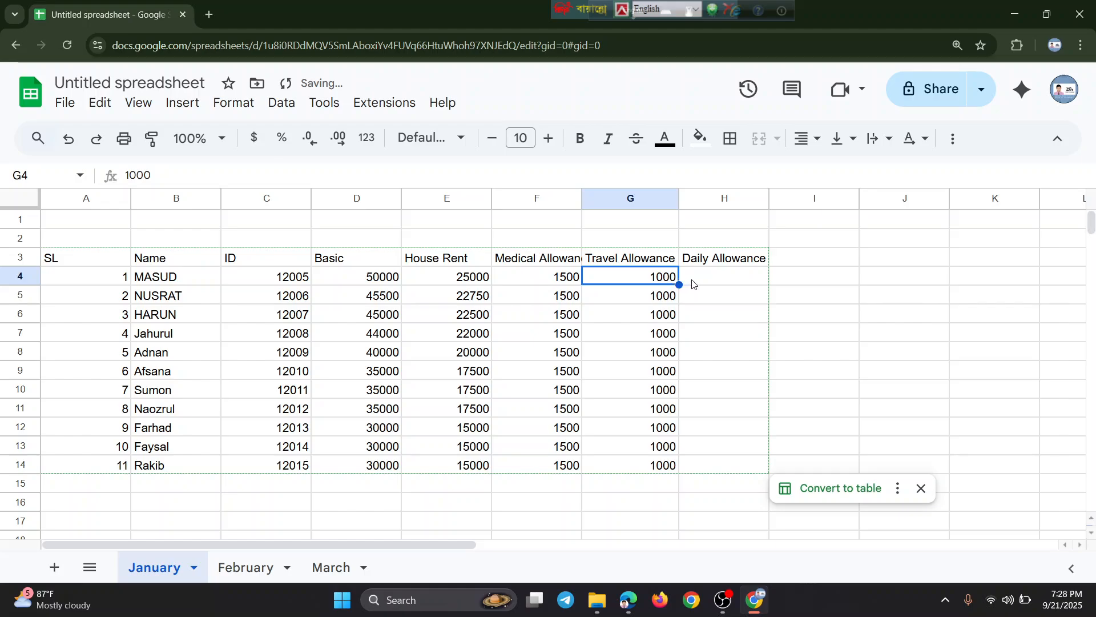
Enter a Daily Allowance of 400 in H4 and fill it down to H14
{"action": "left_click", "coordinate": [692, 282]}
{"action": "type", "text": "400"}
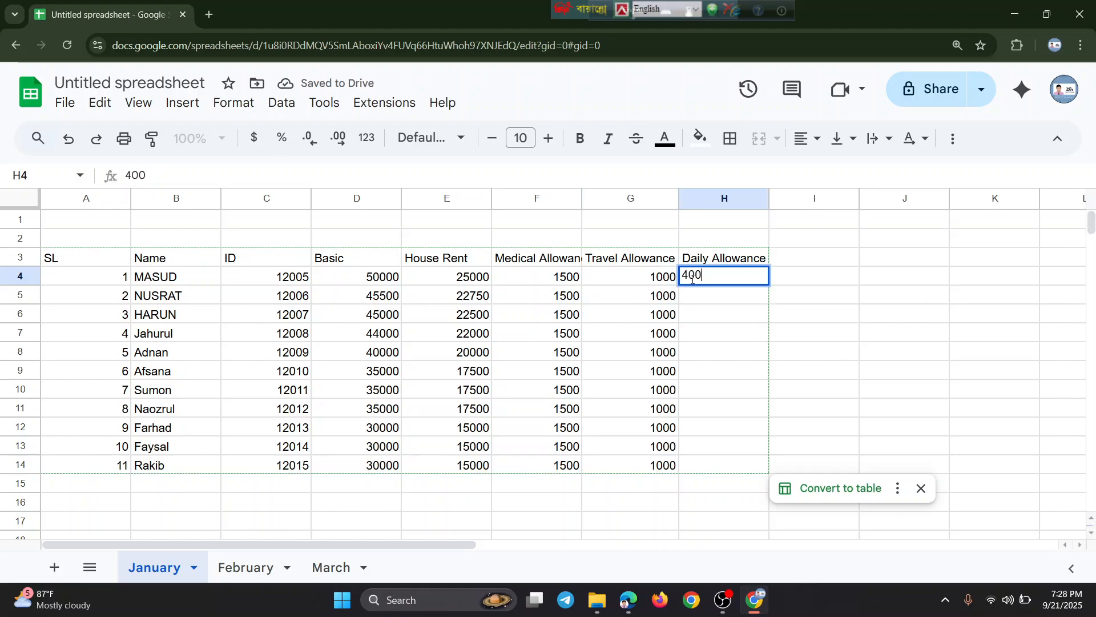
{"action": "key", "text": "Return"}
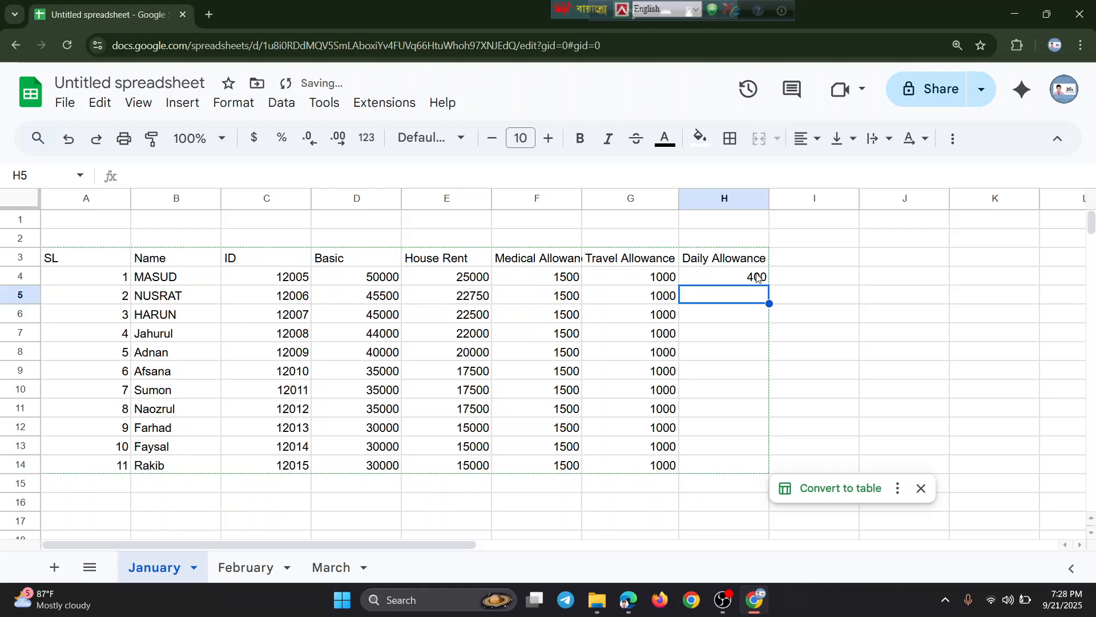
{"action": "left_click", "coordinate": [756, 277]}
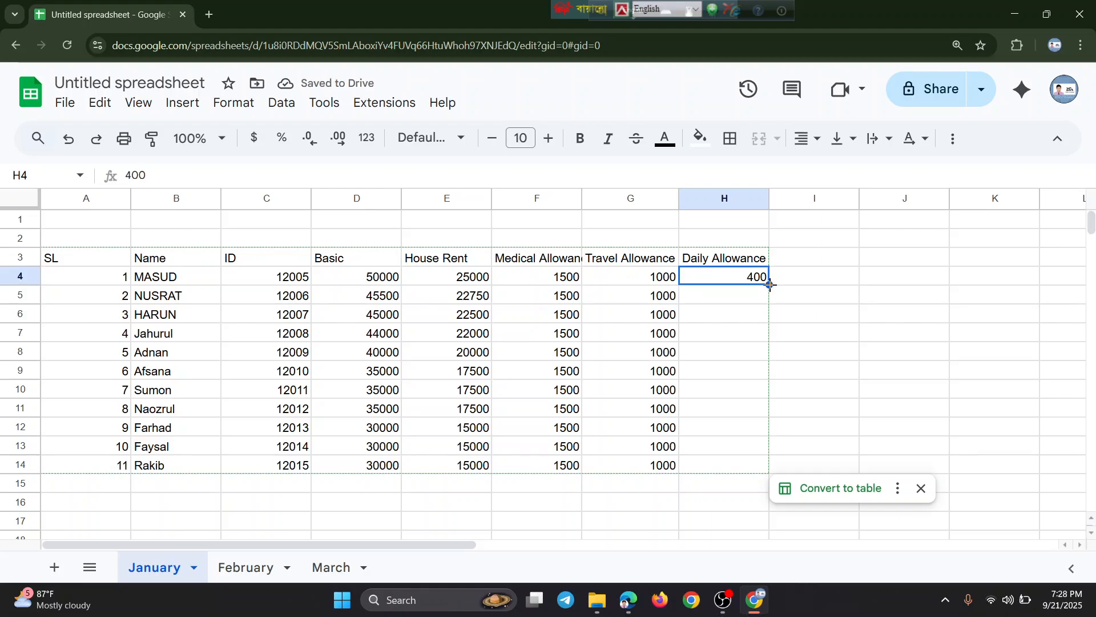
{"action": "double_click", "coordinate": [769, 284]}
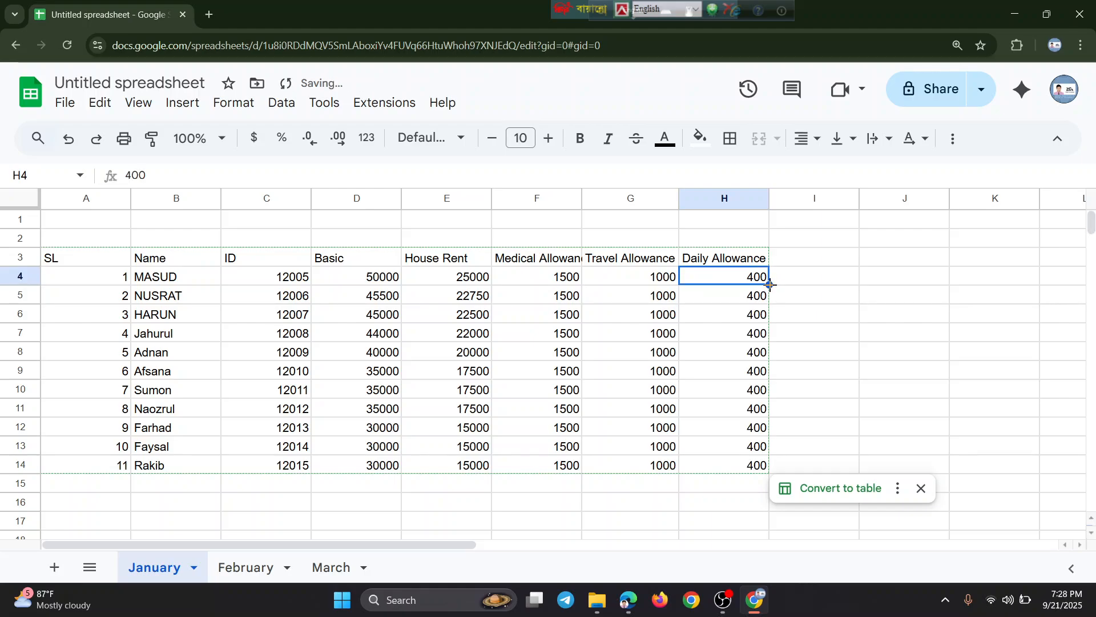
Add the column heading Total in I3, beside Daily Allowance
{"action": "left_click", "coordinate": [794, 265]}
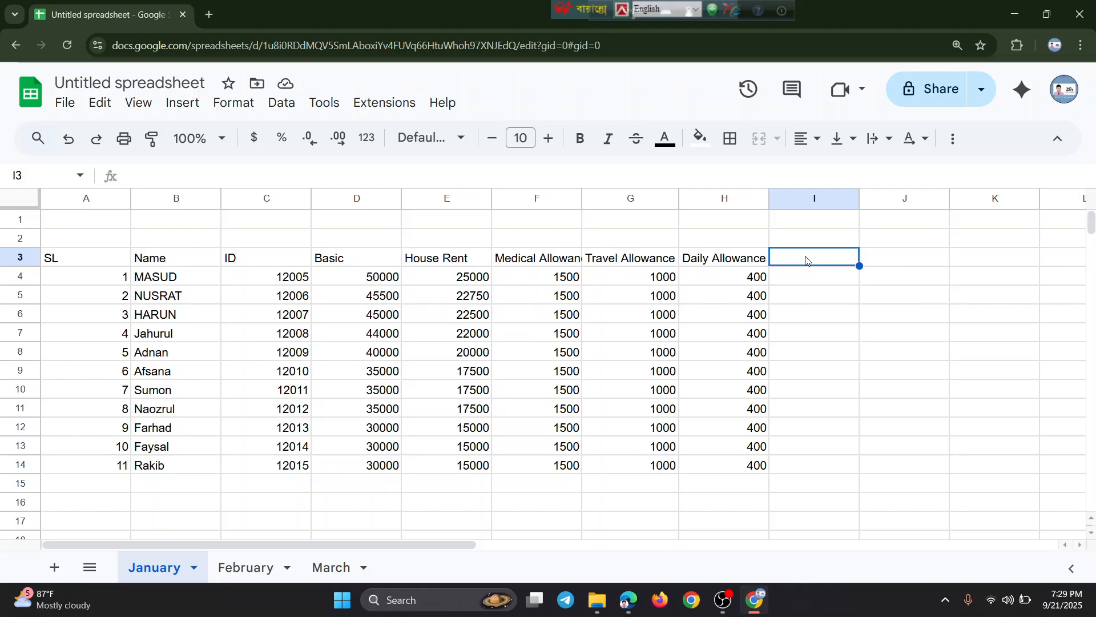
{"action": "type", "text": "Tot"}
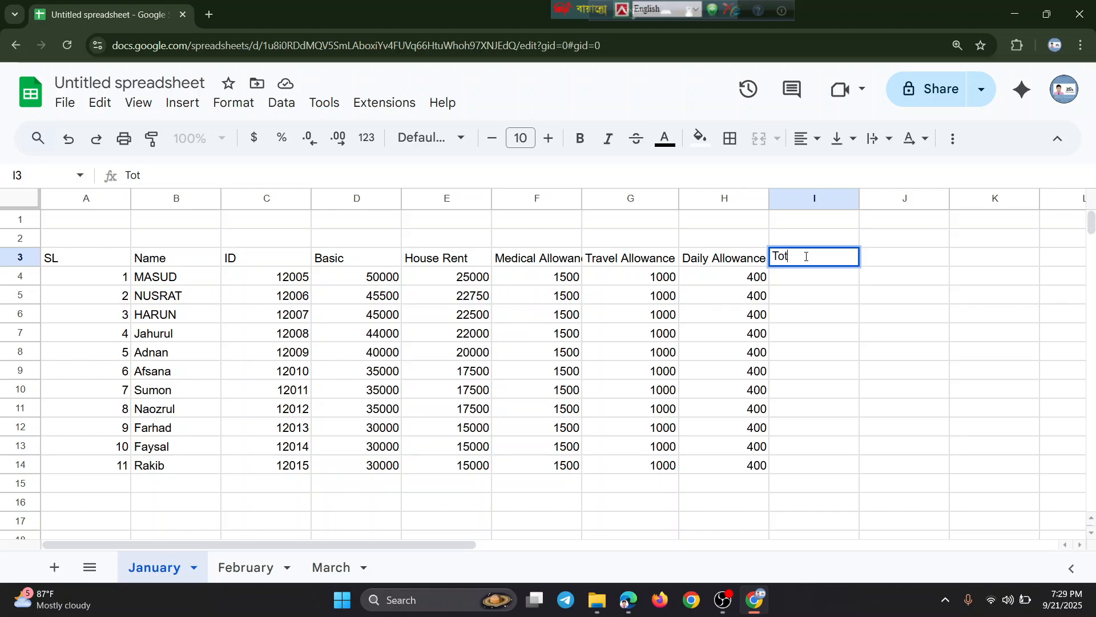
{"action": "type", "text": "al"}
{"action": "key", "text": "Return"}
Total Basic through Daily Allowance in I4 with =SUM(D4:H4) and fill the formula down to I14
{"action": "type", "text": "="}
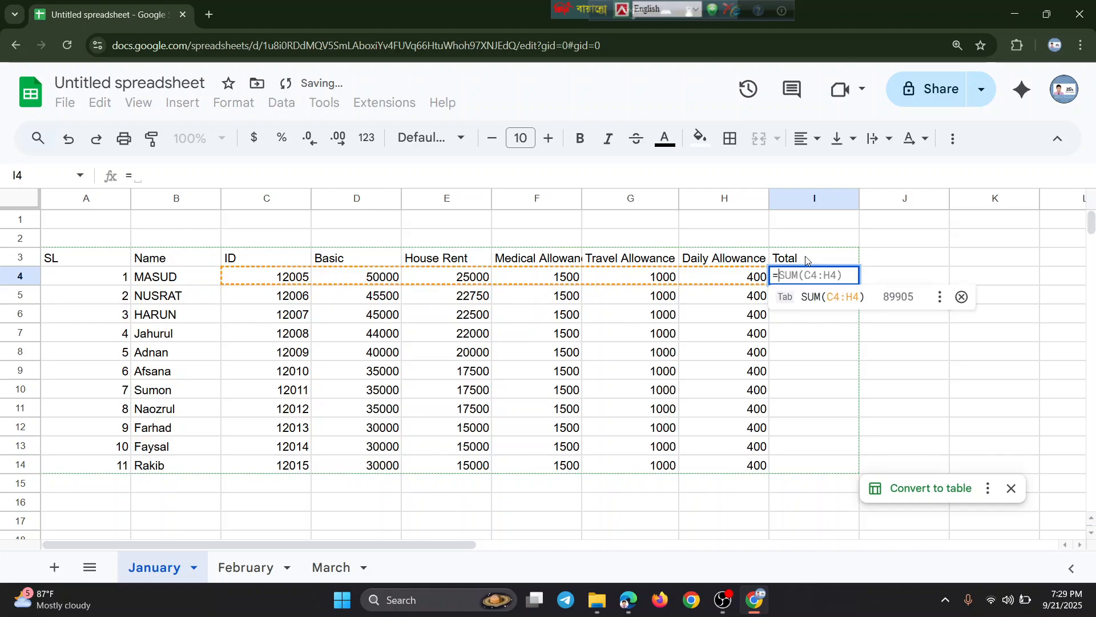
{"action": "type", "text": "SUM"}
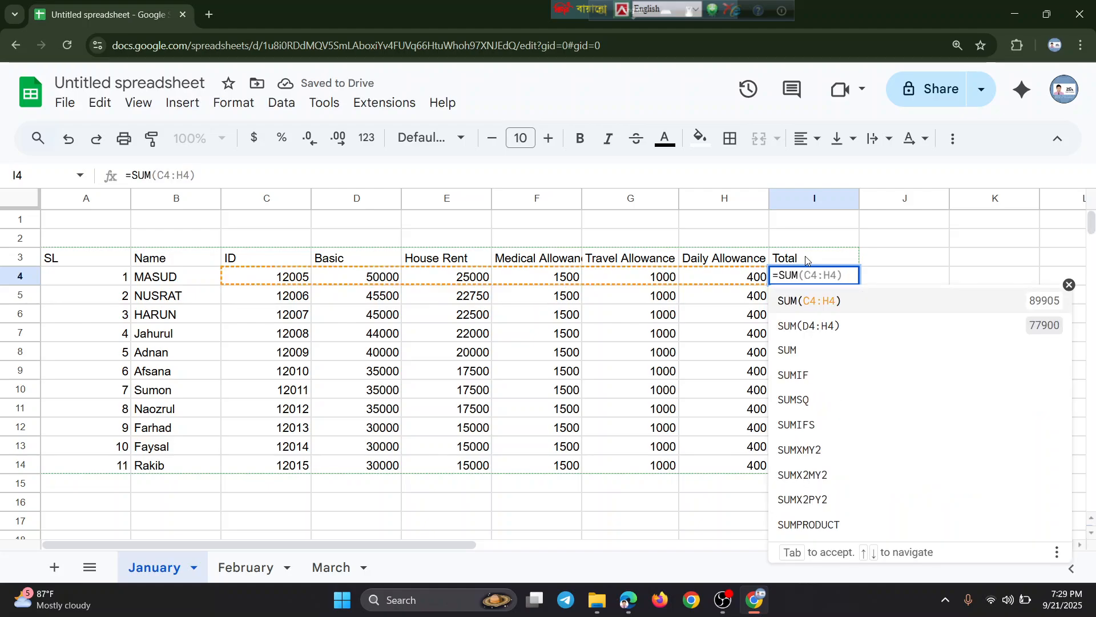
{"action": "type", "text": "("}
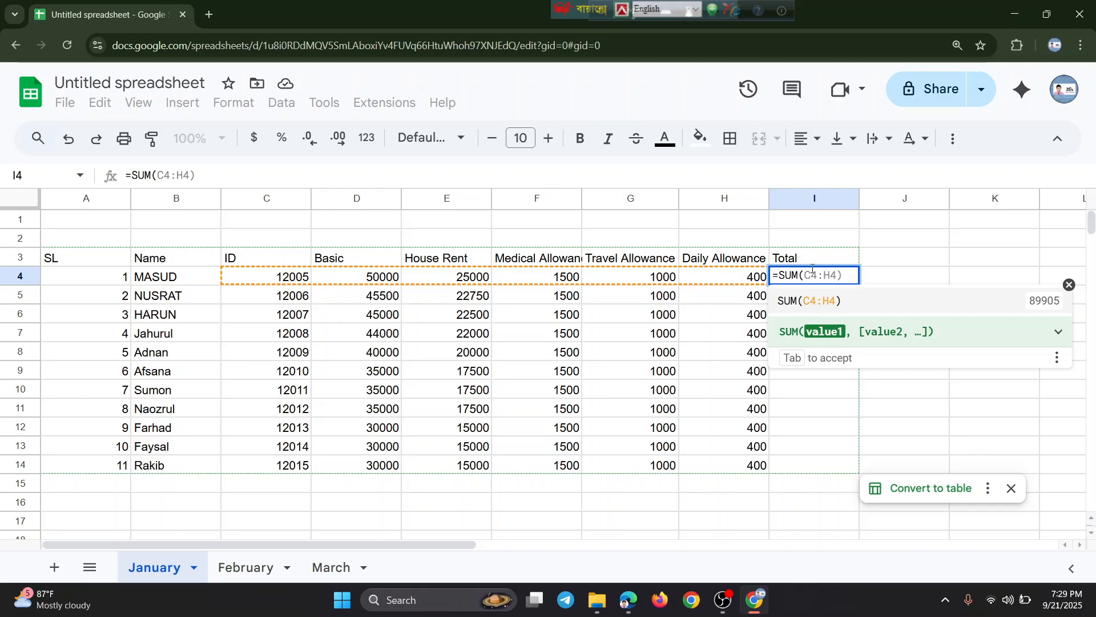
{"action": "left_click", "coordinate": [382, 278]}
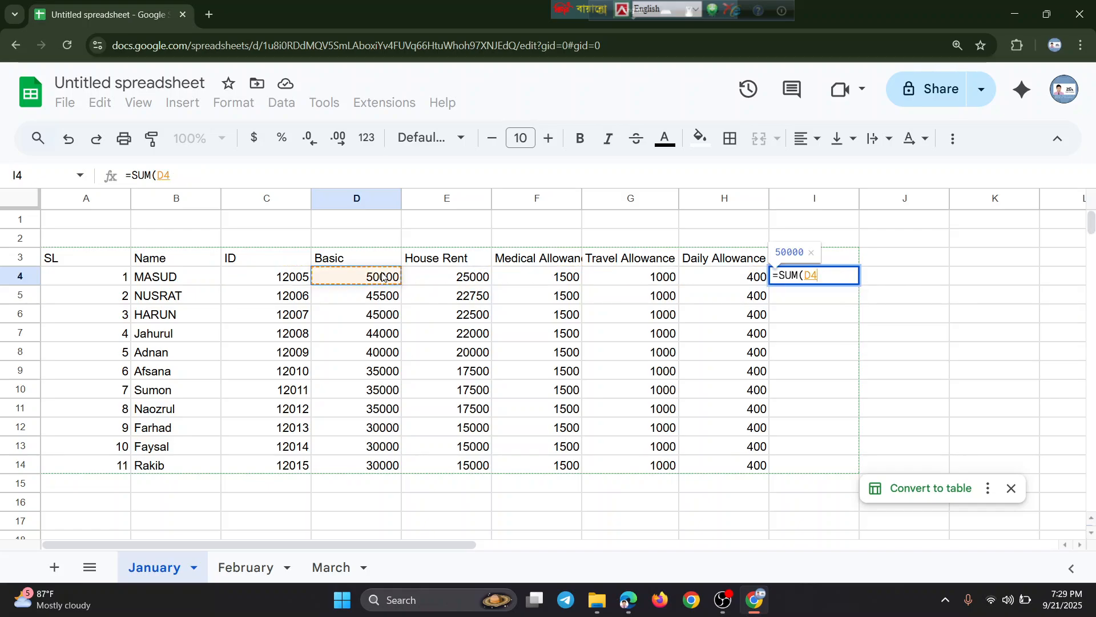
{"action": "key", "text": "shift+Right"}
{"action": "key", "text": "shift+Right"}
{"action": "key", "text": "shift+Right"}
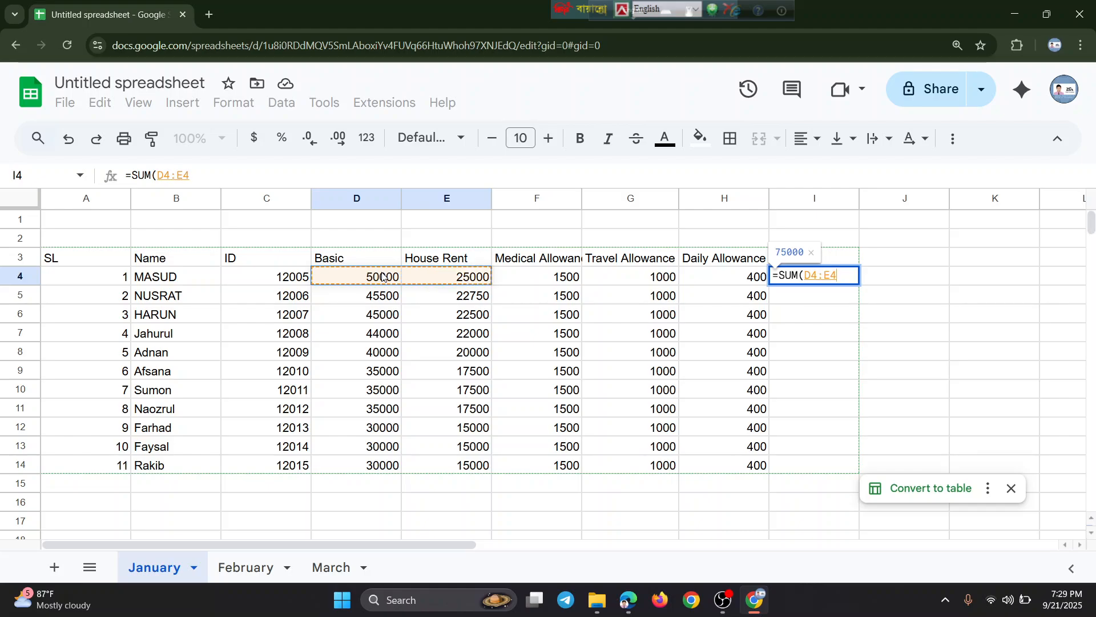
{"action": "key", "text": "shift+Right"}
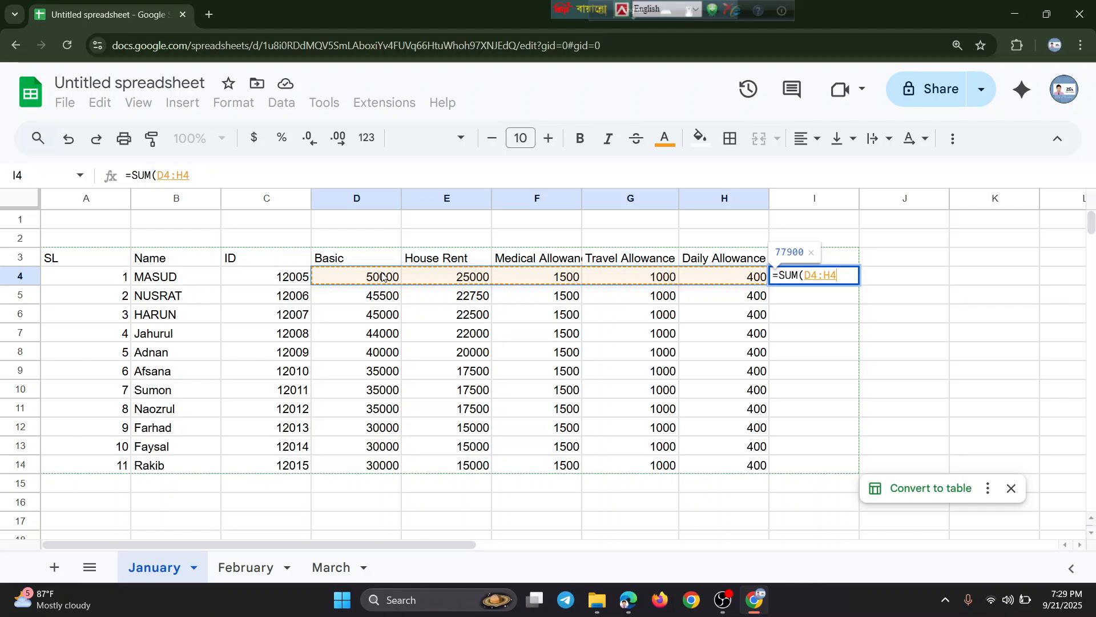
{"action": "type", "text": ")"}
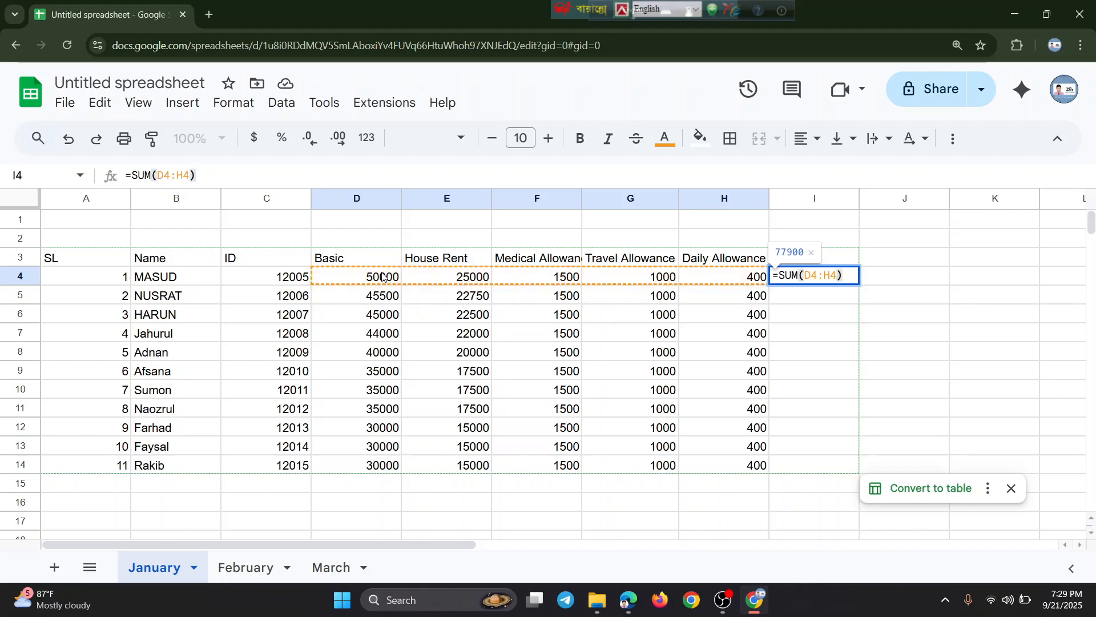
{"action": "key", "text": "Return"}
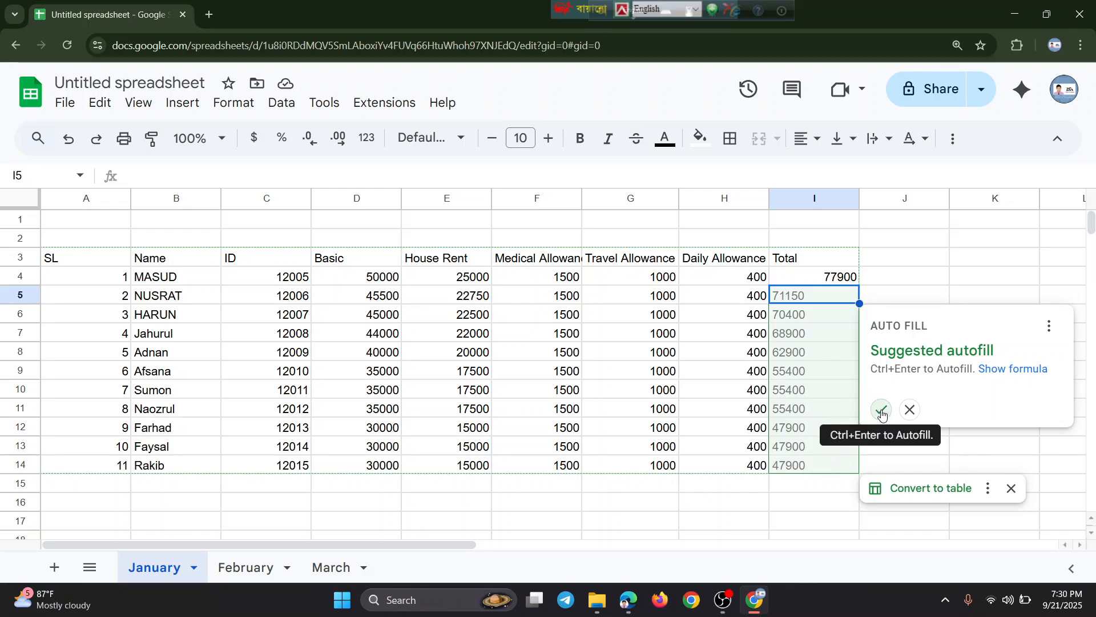
{"action": "left_click", "coordinate": [882, 411]}
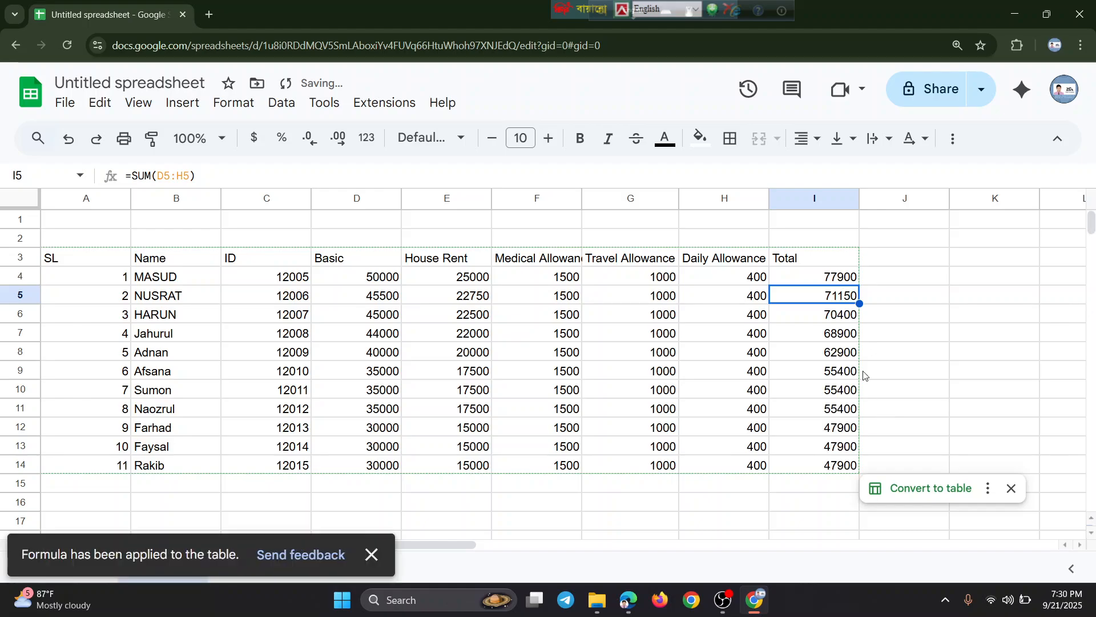
{"action": "left_click", "coordinate": [901, 278]}
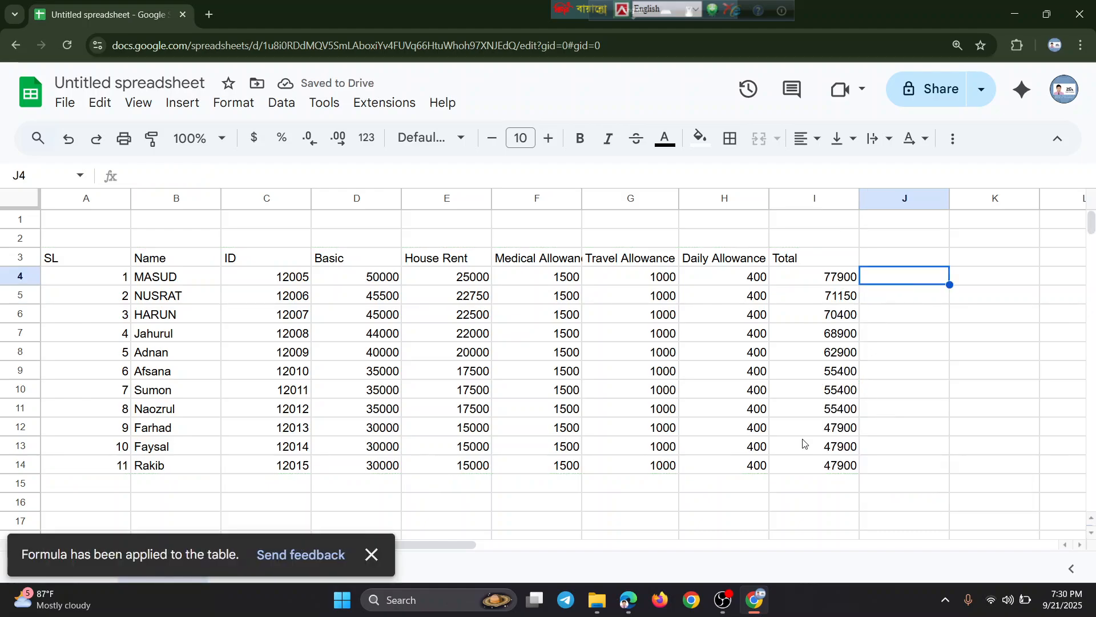
{"action": "left_click", "coordinate": [846, 468]}
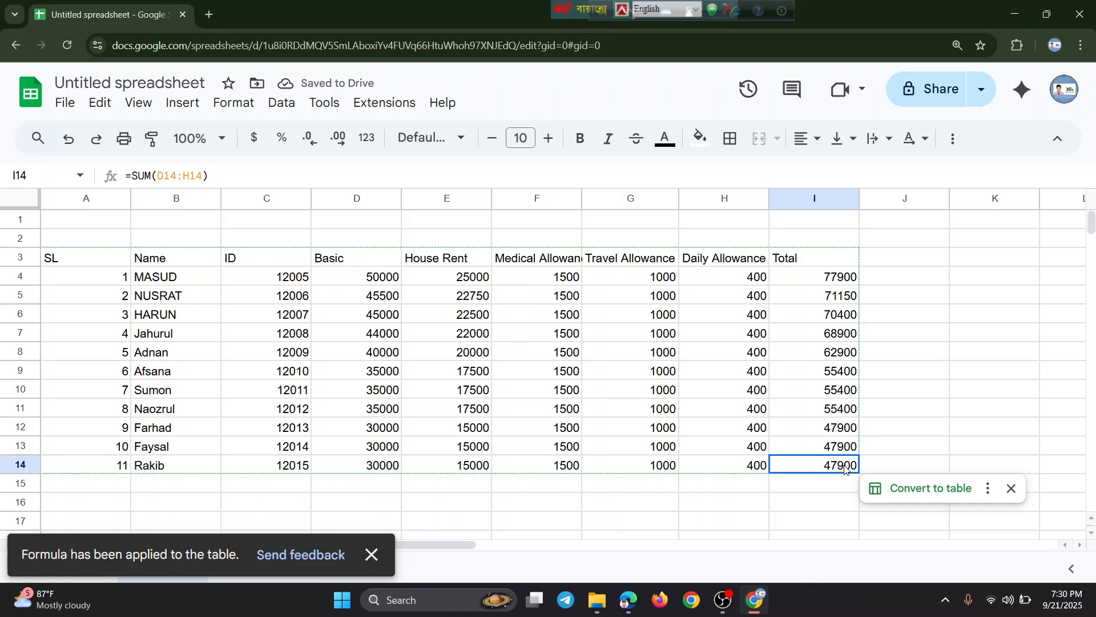
{"action": "left_click", "coordinate": [830, 283]}
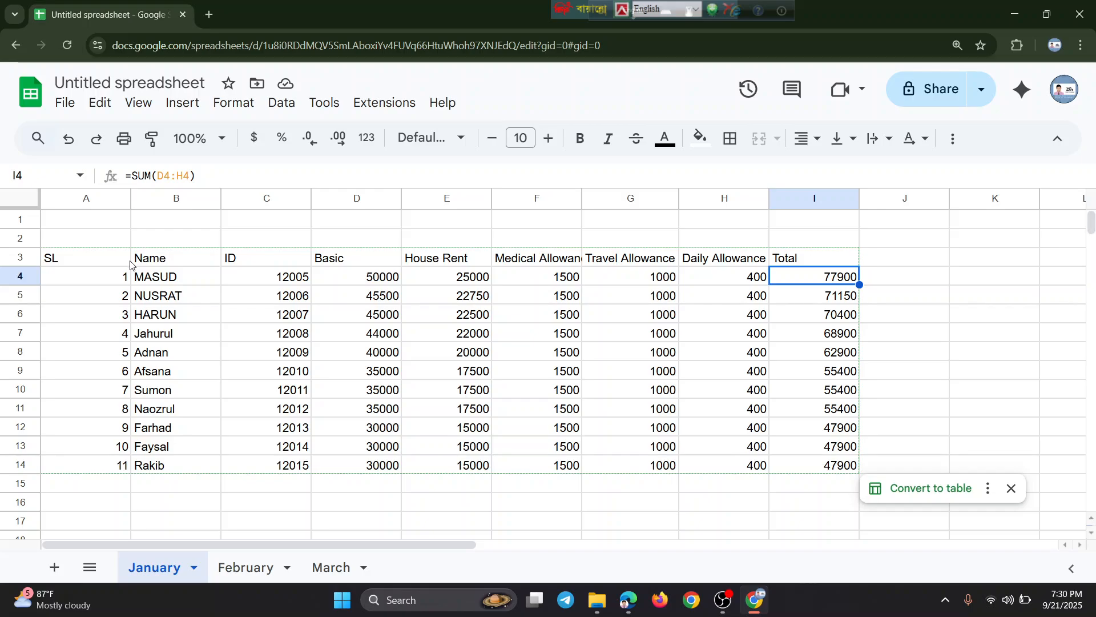
Switch to the Google Meet call in Edge to check the meeting, and return to the salary spreadsheet in Chrome
{"action": "mouse_move", "coordinate": [628, 598]}
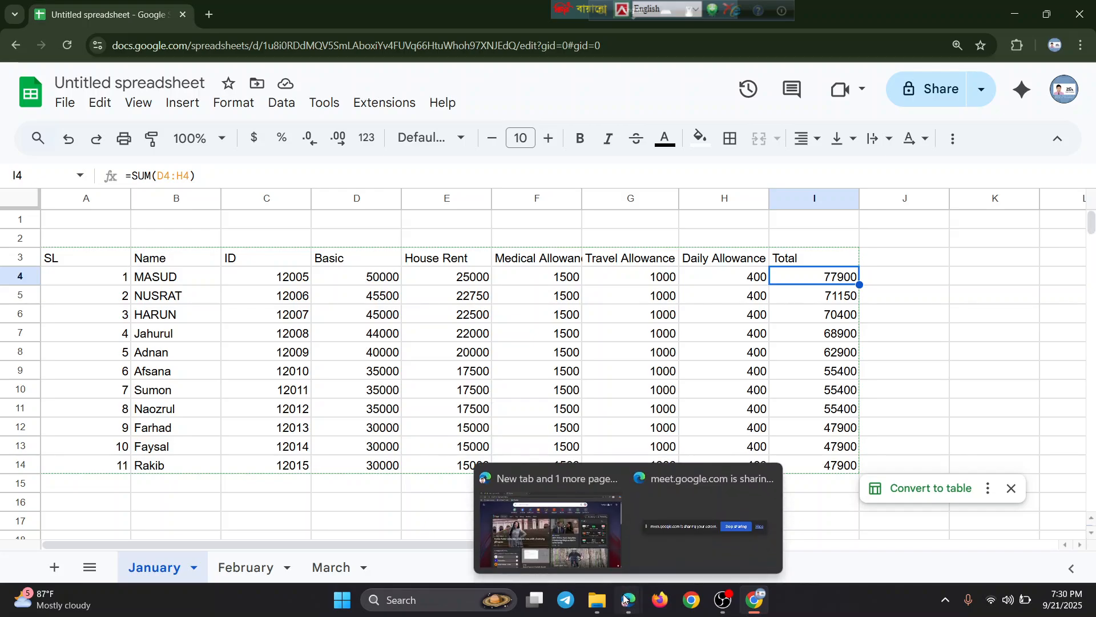
{"action": "left_click", "coordinate": [620, 543]}
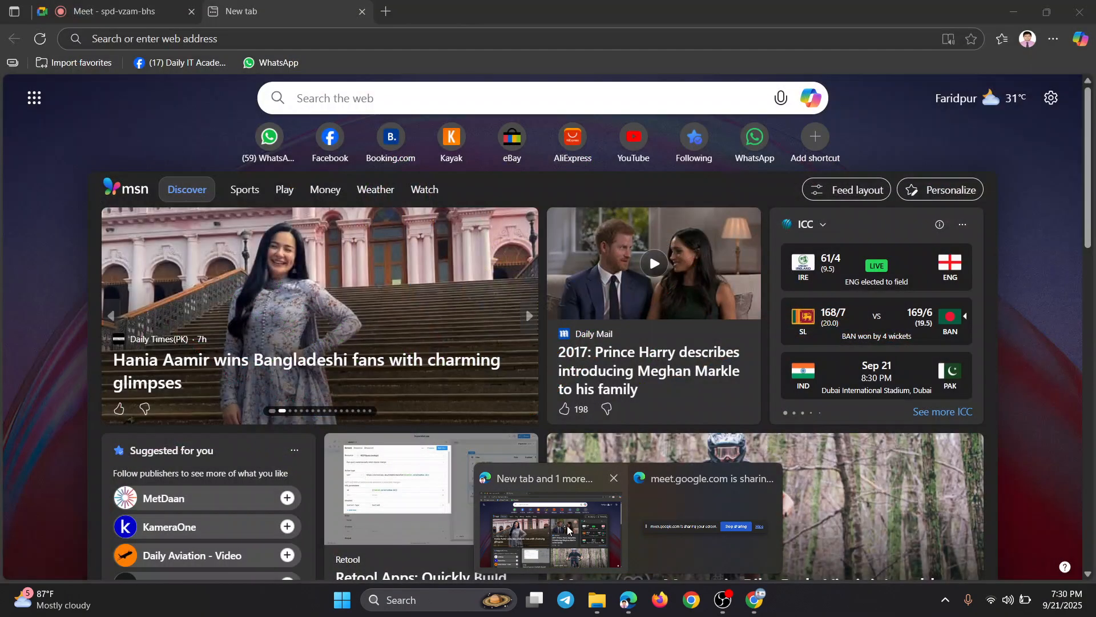
{"action": "left_click", "coordinate": [563, 530]}
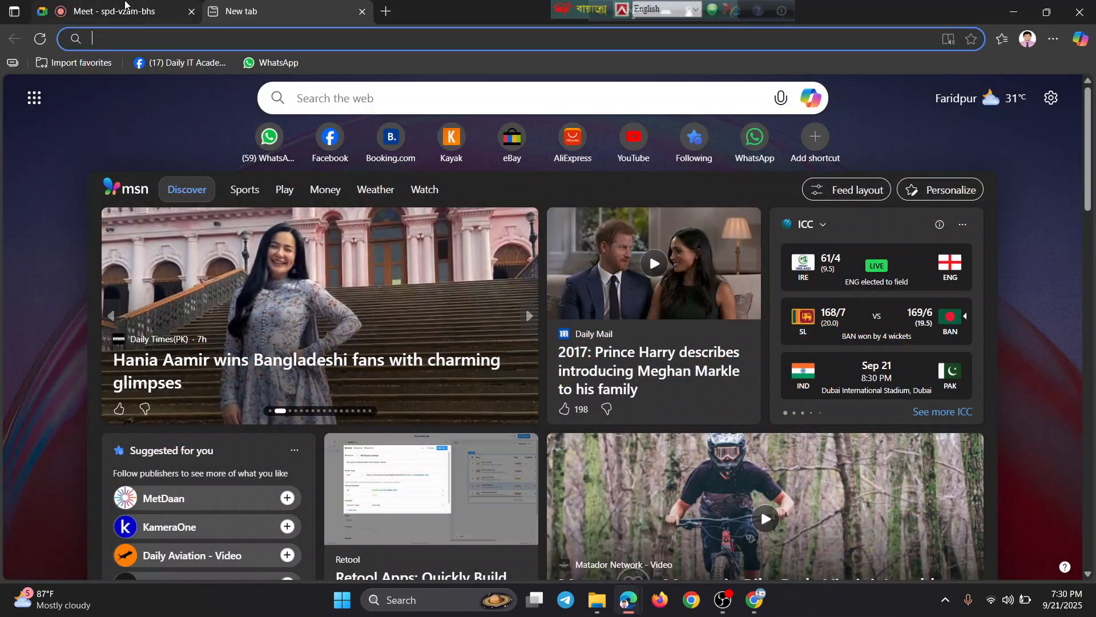
{"action": "left_click", "coordinate": [115, 12]}
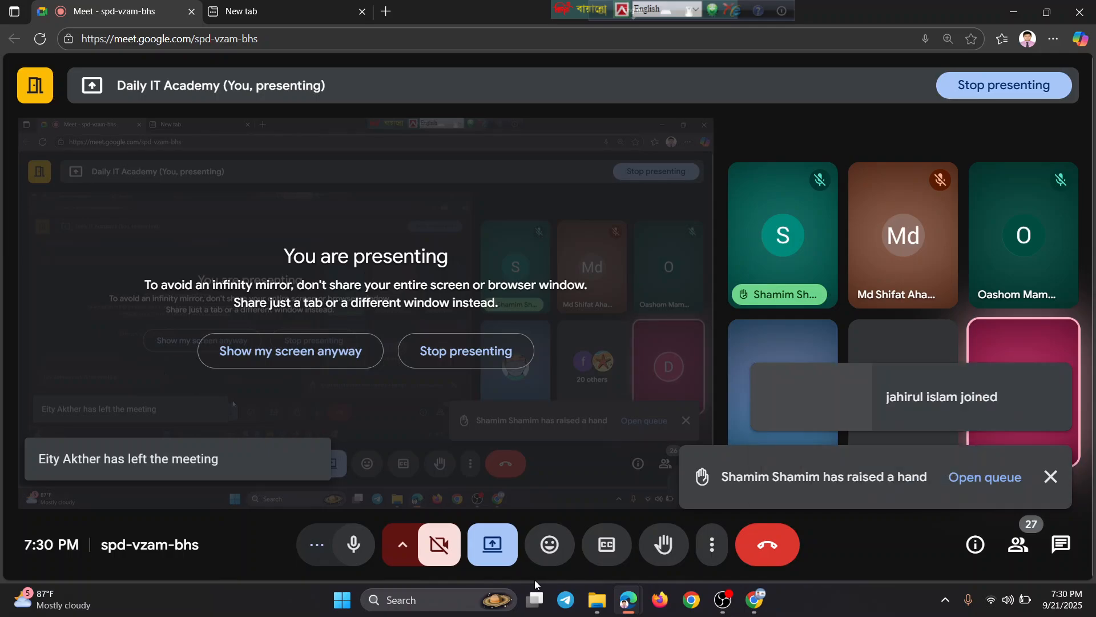
{"action": "left_click", "coordinate": [753, 603]}
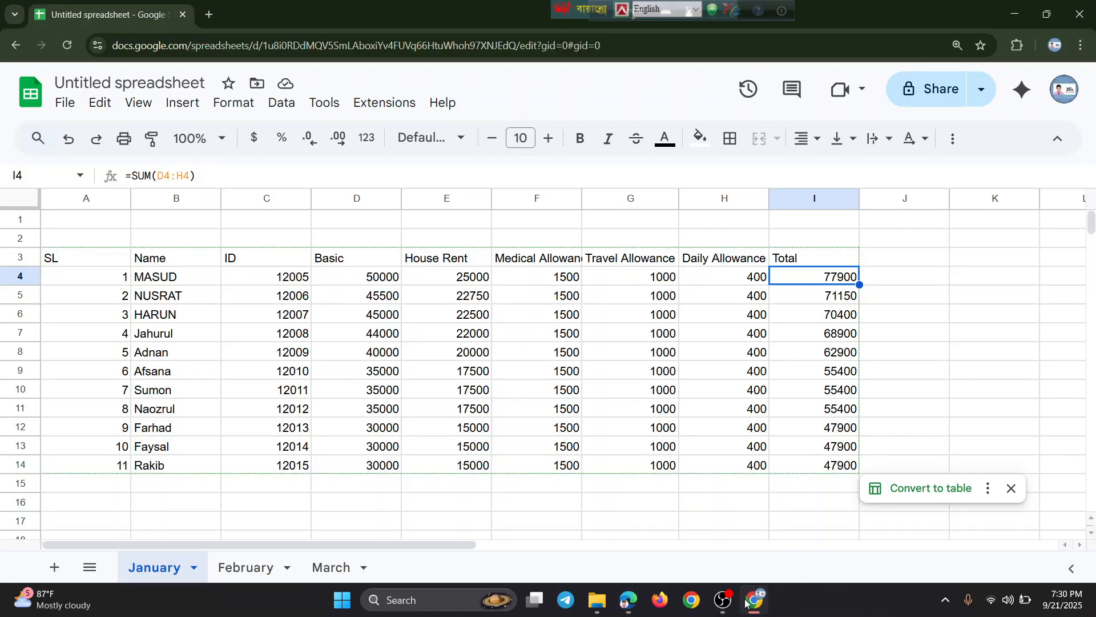
{"action": "left_click", "coordinate": [874, 376]}
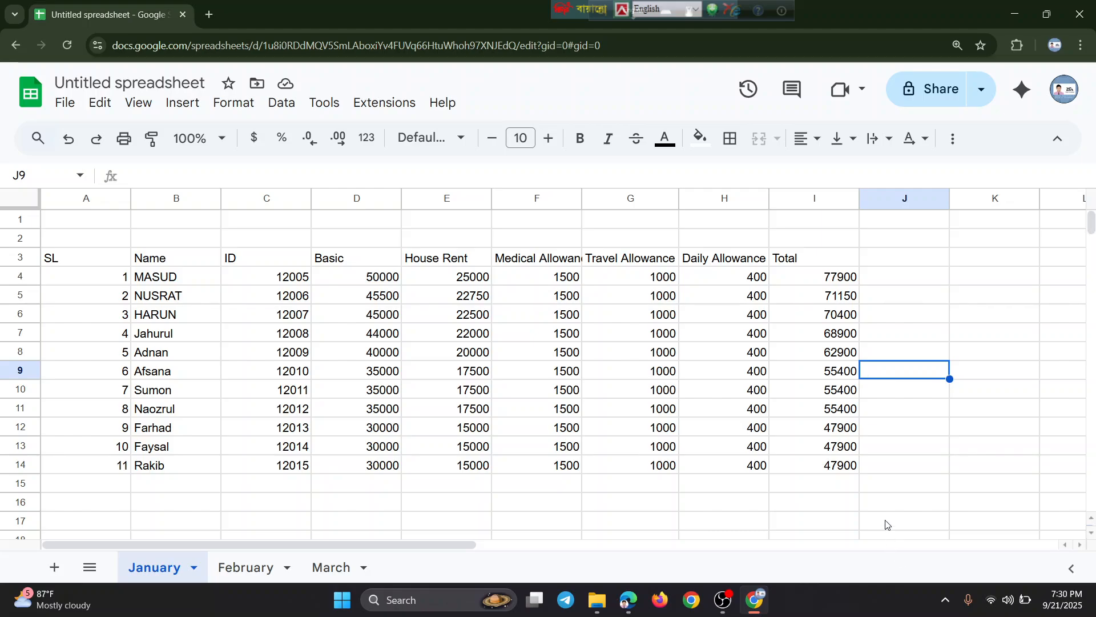
{"action": "left_click", "coordinate": [889, 470]}
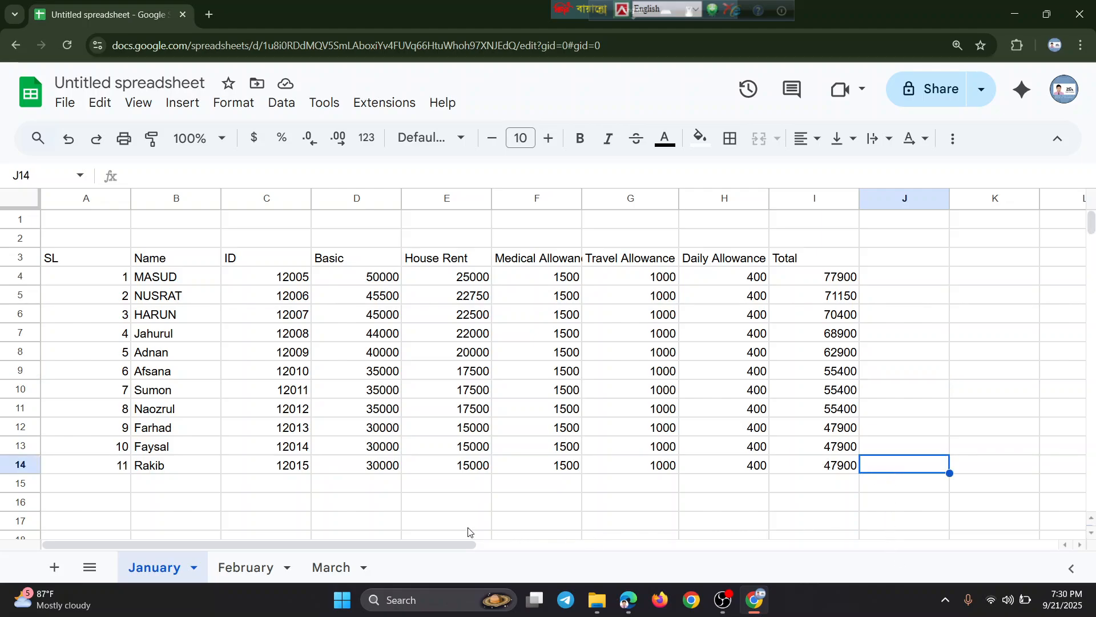
Clear all House Rent formulas in E4:E14
{"action": "left_click", "coordinate": [466, 281]}
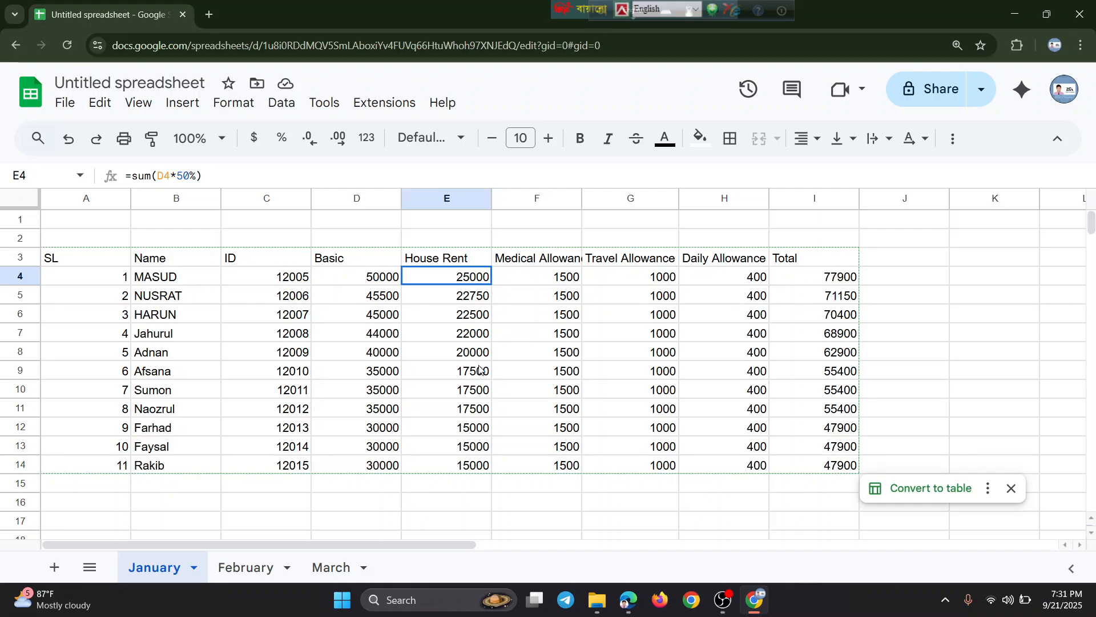
{"action": "key", "text": "shift+Down"}
{"action": "key", "text": "shift+Down"}
{"action": "key", "text": "shift+Down"}
{"action": "key", "text": "shift+Down"}
{"action": "key", "text": "shift+Down"}
{"action": "key", "text": "shift+Down"}
{"action": "key", "text": "shift+Down"}
{"action": "key", "text": "shift+Down"}
{"action": "key", "text": "shift+Down"}
{"action": "key", "text": "shift+Down"}
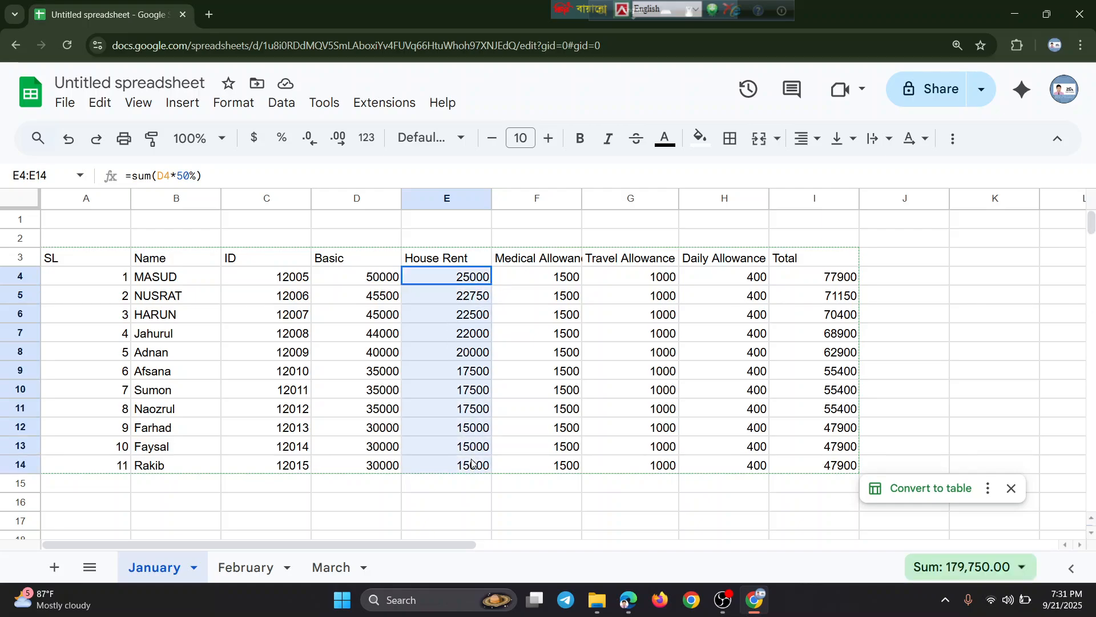
{"action": "key", "text": "Delete"}
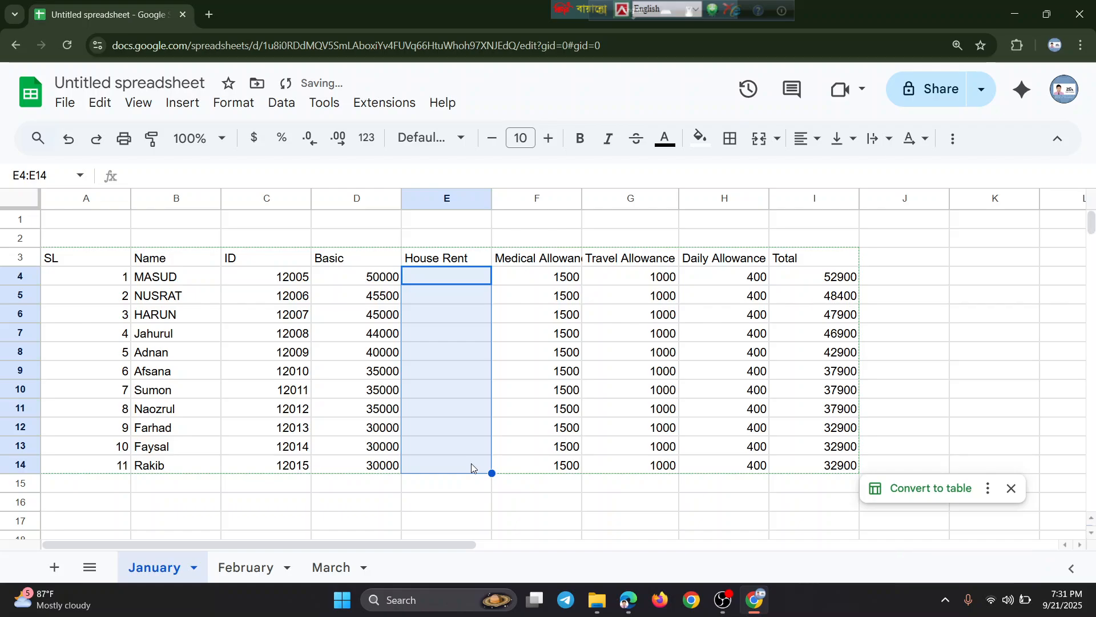
Calculate House Rent as half of Basic with =SUM(D4*50%) in E4 and fill the formula down to E14
{"action": "left_click", "coordinate": [463, 279]}
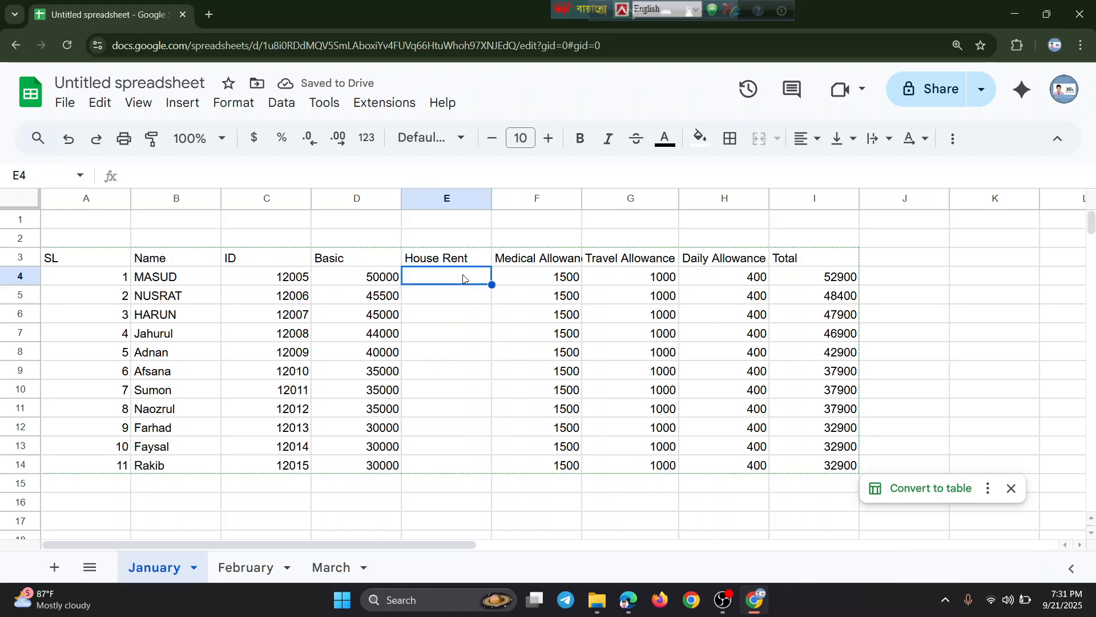
{"action": "type", "text": "="}
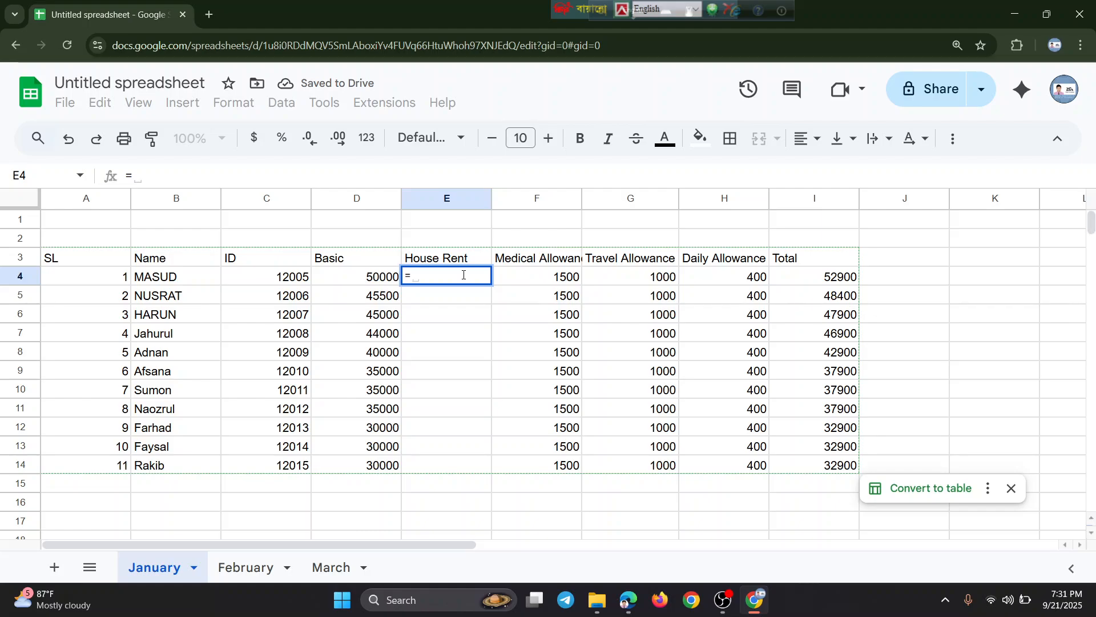
{"action": "type", "text": "SUM("}
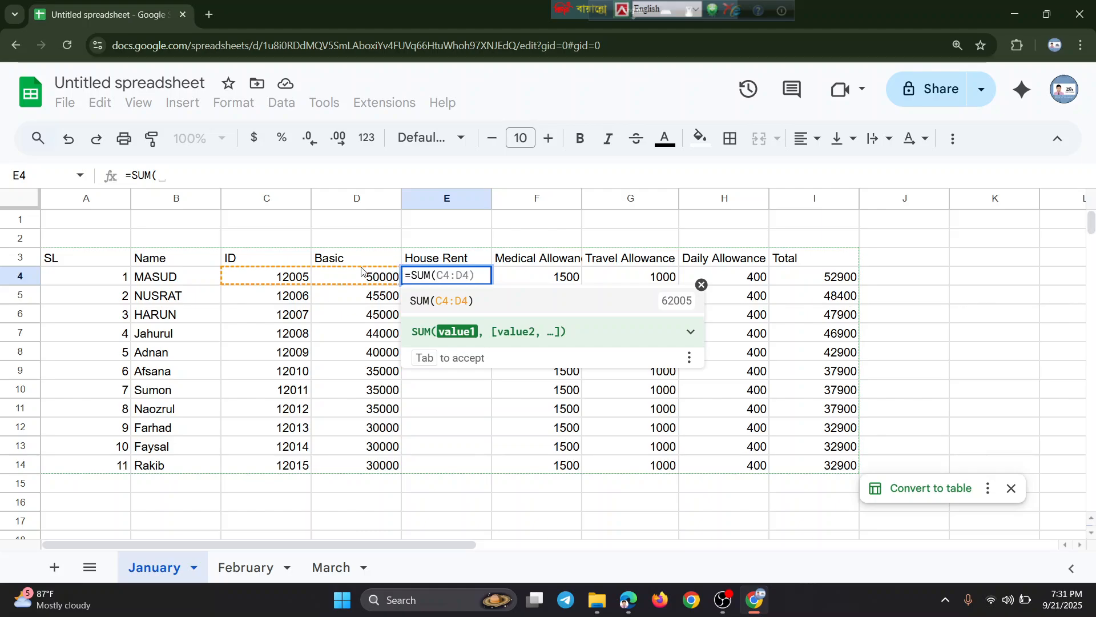
{"action": "left_click", "coordinate": [355, 280]}
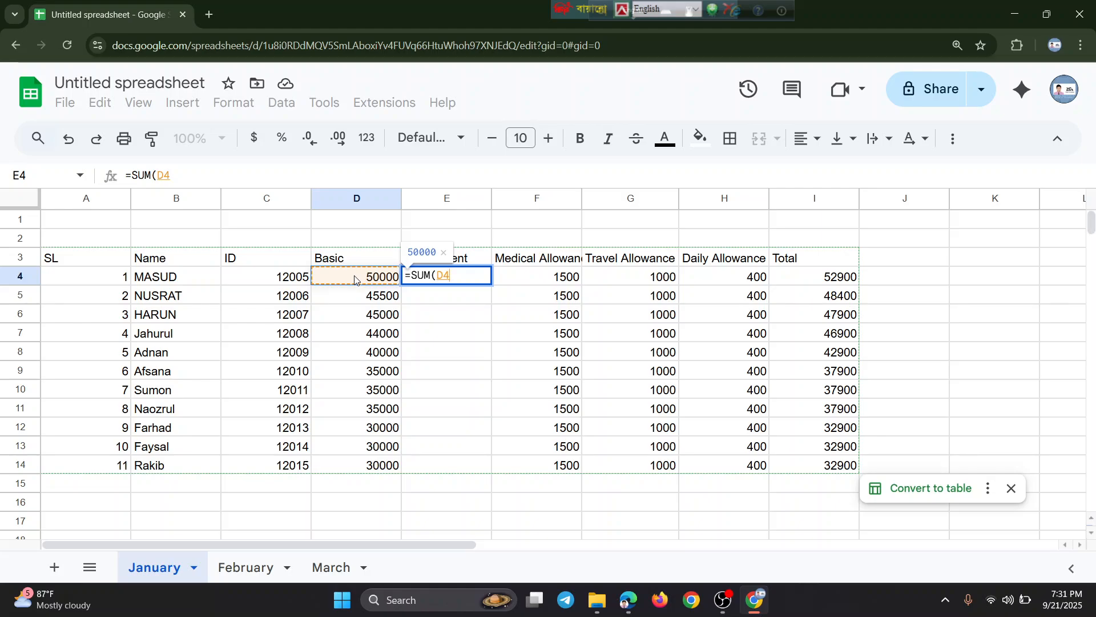
{"action": "type", "text": "*50"}
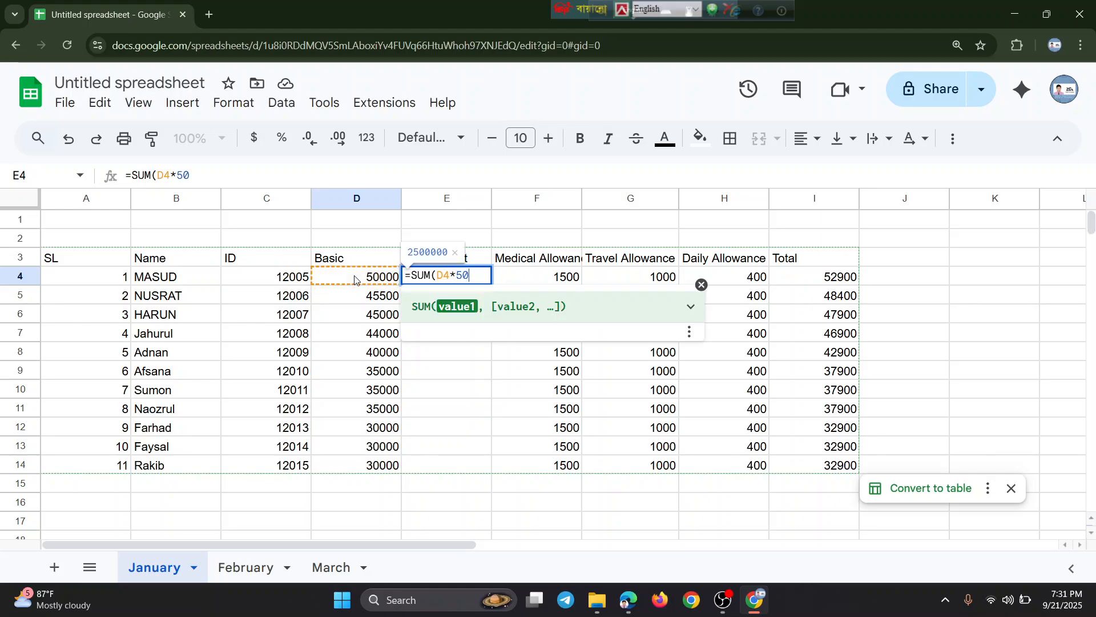
{"action": "type", "text": "%"}
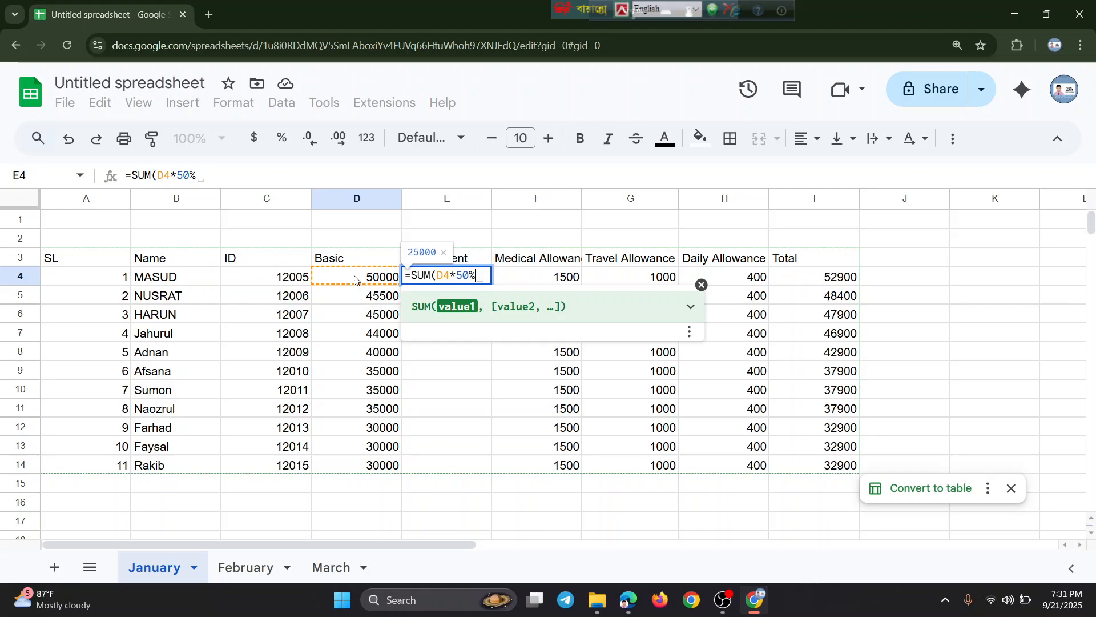
{"action": "type", "text": ")"}
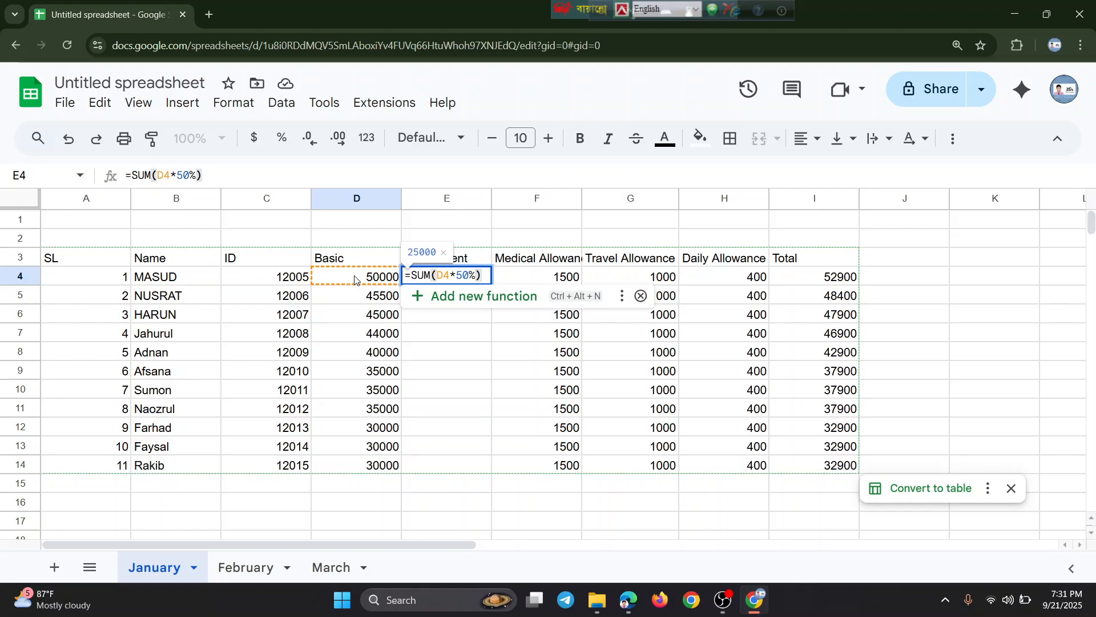
{"action": "key", "text": "Return"}
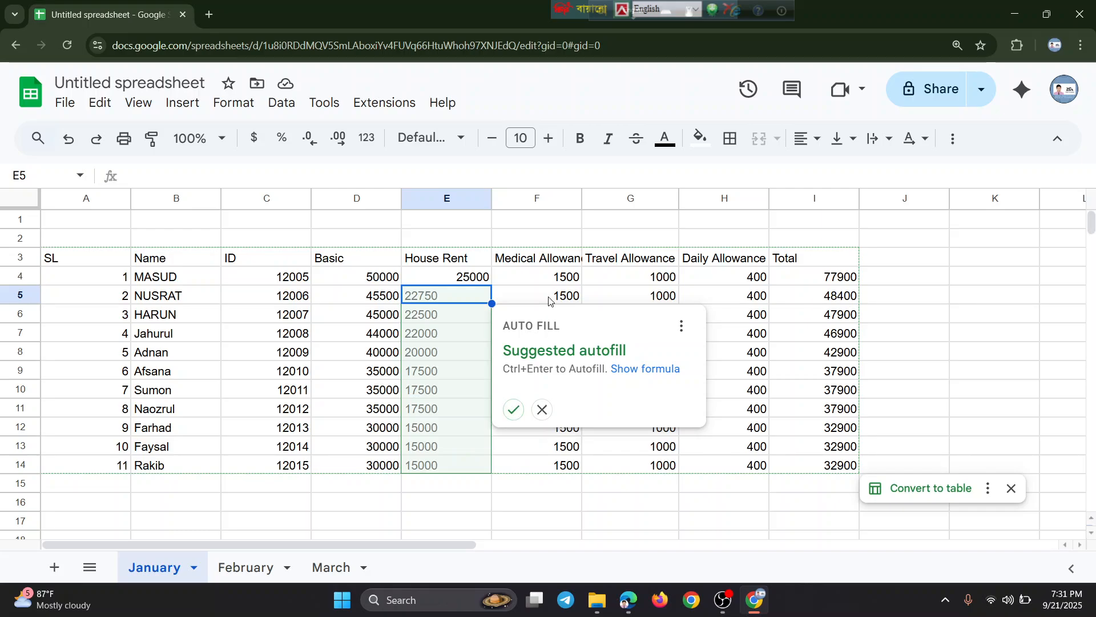
{"action": "left_click", "coordinate": [514, 410]}
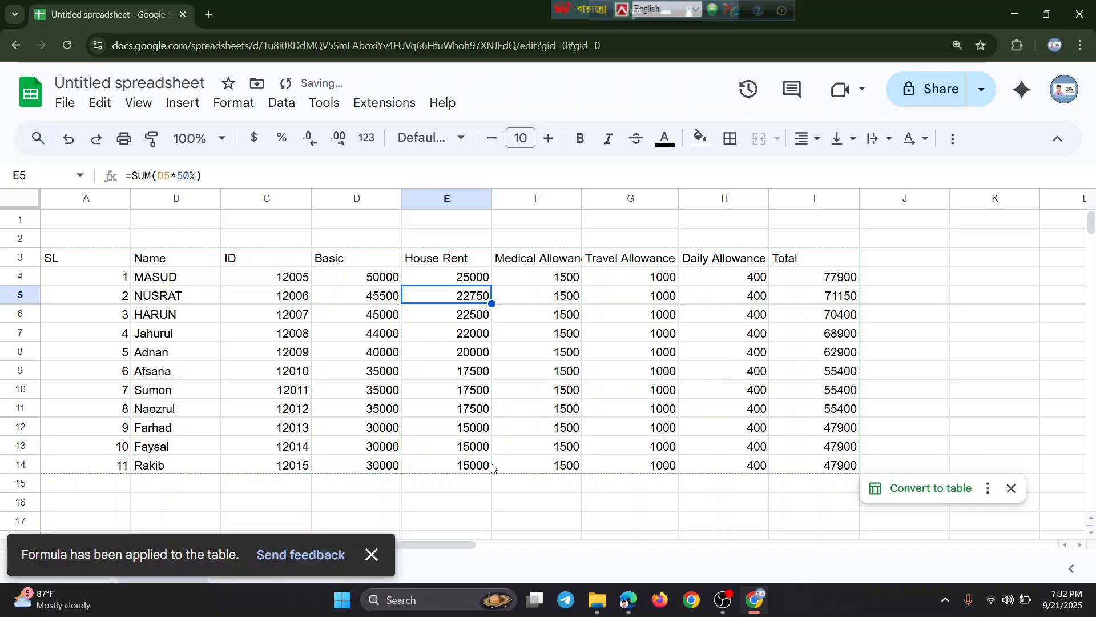
{"action": "left_click", "coordinate": [480, 487]}
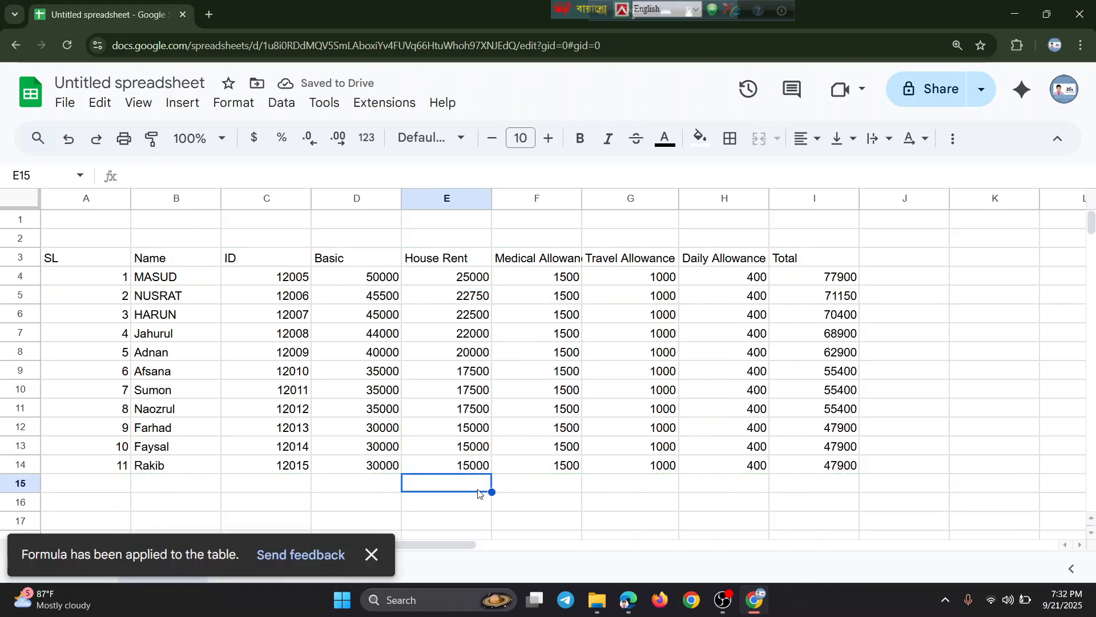
{"action": "left_click", "coordinate": [372, 553]}
Examine Basic in D14, the House Rent formulas in E14 and E4, Daily Allowance in H14, and the Total and SL headings
{"action": "left_click", "coordinate": [386, 466]}
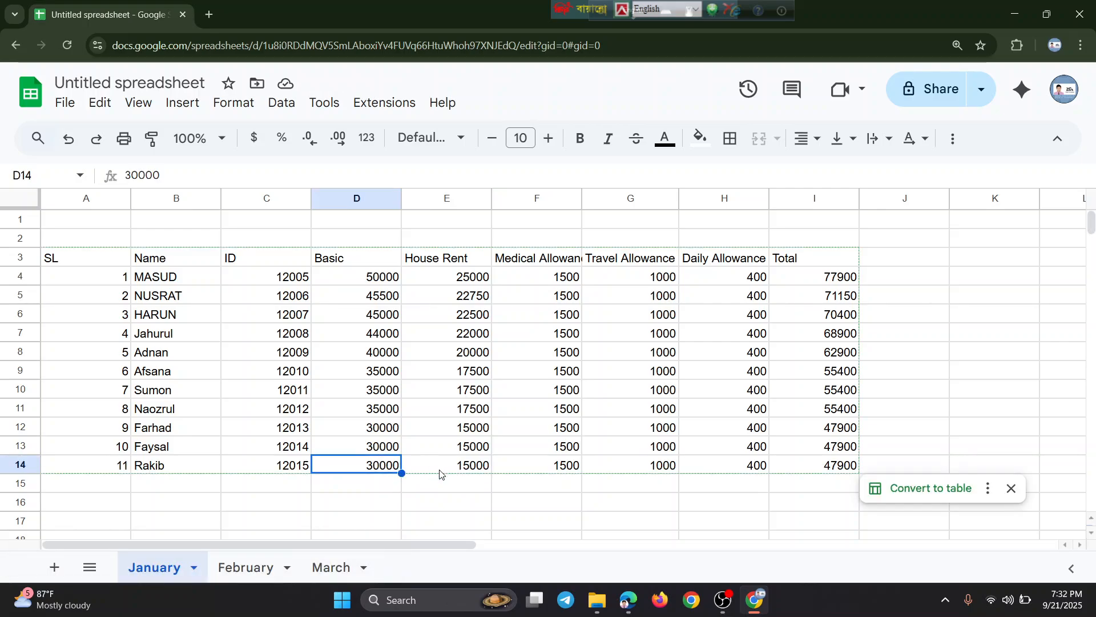
{"action": "left_click", "coordinate": [469, 468]}
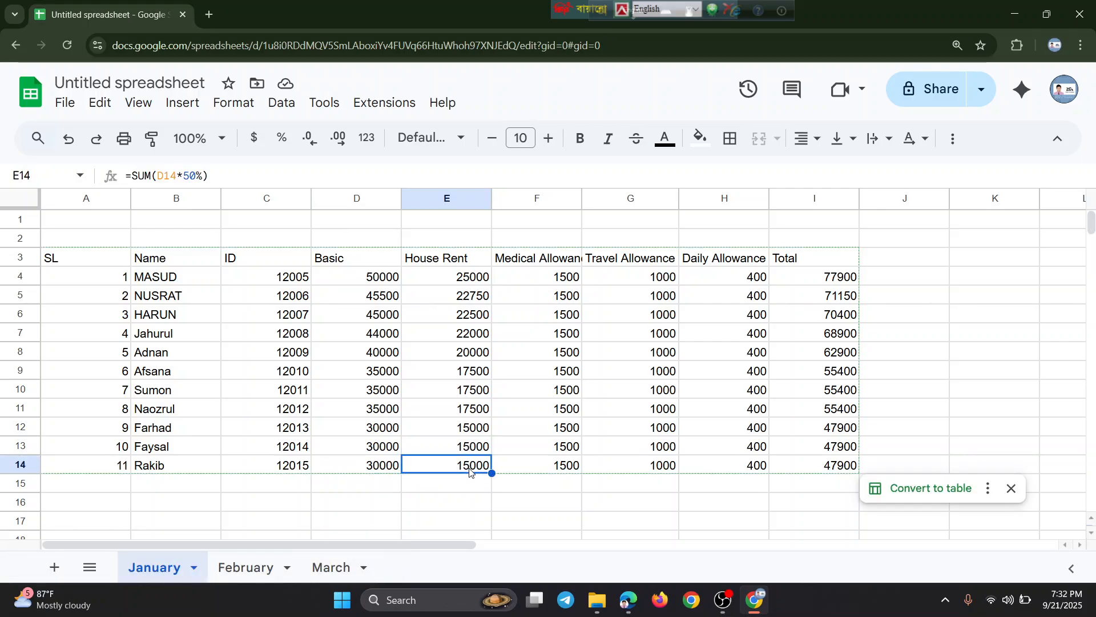
{"action": "left_click", "coordinate": [478, 277]}
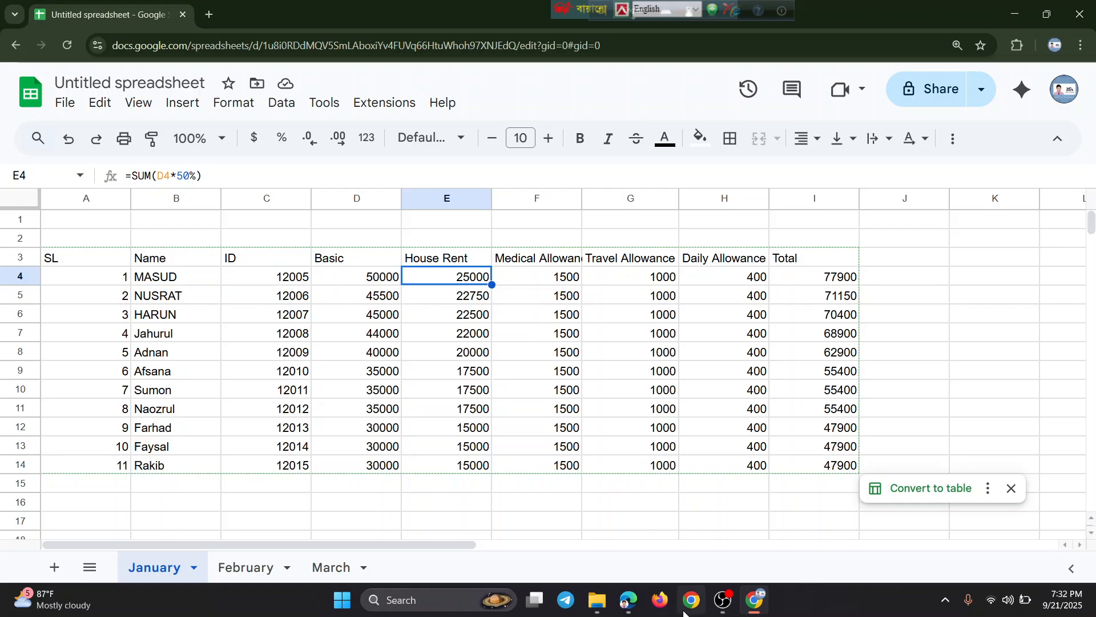
{"action": "left_click", "coordinate": [732, 466]}
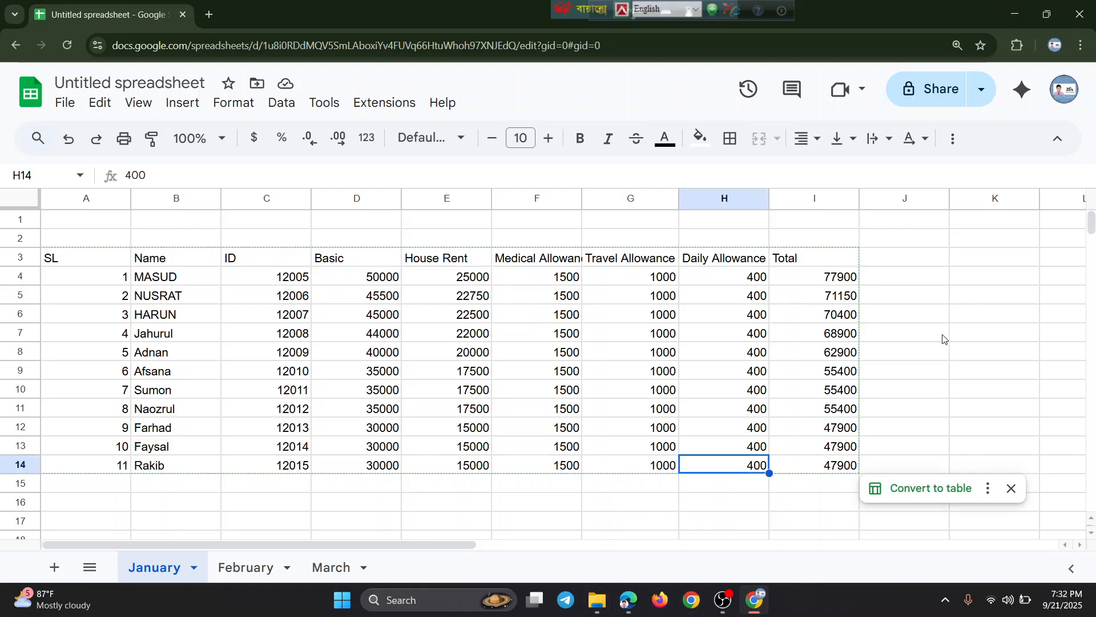
{"action": "left_click", "coordinate": [799, 260]}
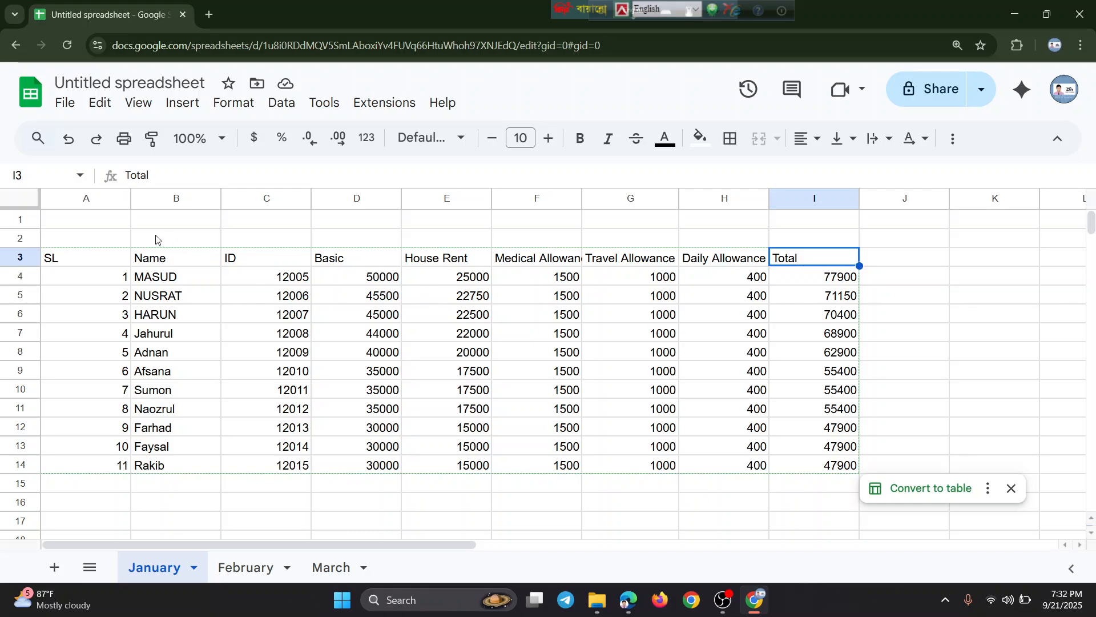
{"action": "left_click", "coordinate": [67, 262]}
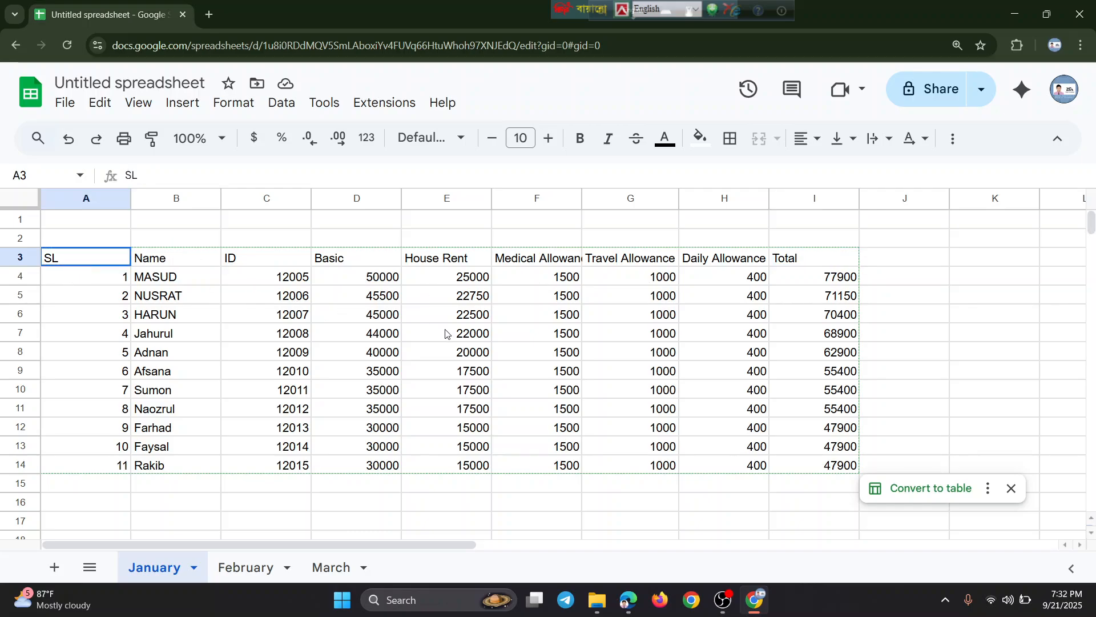
Centre the contents of the payroll table A3:I14 horizontally on the January sheet
{"action": "left_click_drag", "start_coordinate": [79, 261], "coordinate": [206, 259]}
{"action": "left_click", "coordinate": [95, 266]}
{"action": "key", "text": "shift+Right"}
{"action": "key", "text": "shift+Right"}
{"action": "key", "text": "shift+Right"}
{"action": "key", "text": "shift+Right"}
{"action": "key", "text": "shift+Right"}
{"action": "key", "text": "shift+Right"}
{"action": "key", "text": "shift+Right"}
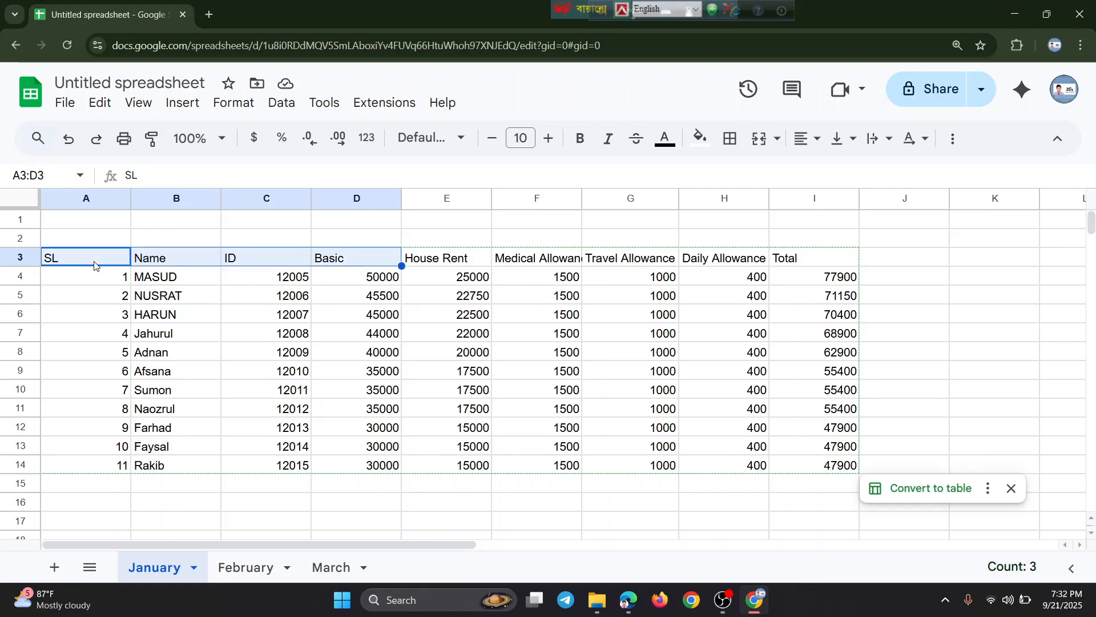
{"action": "key", "text": "shift+Right"}
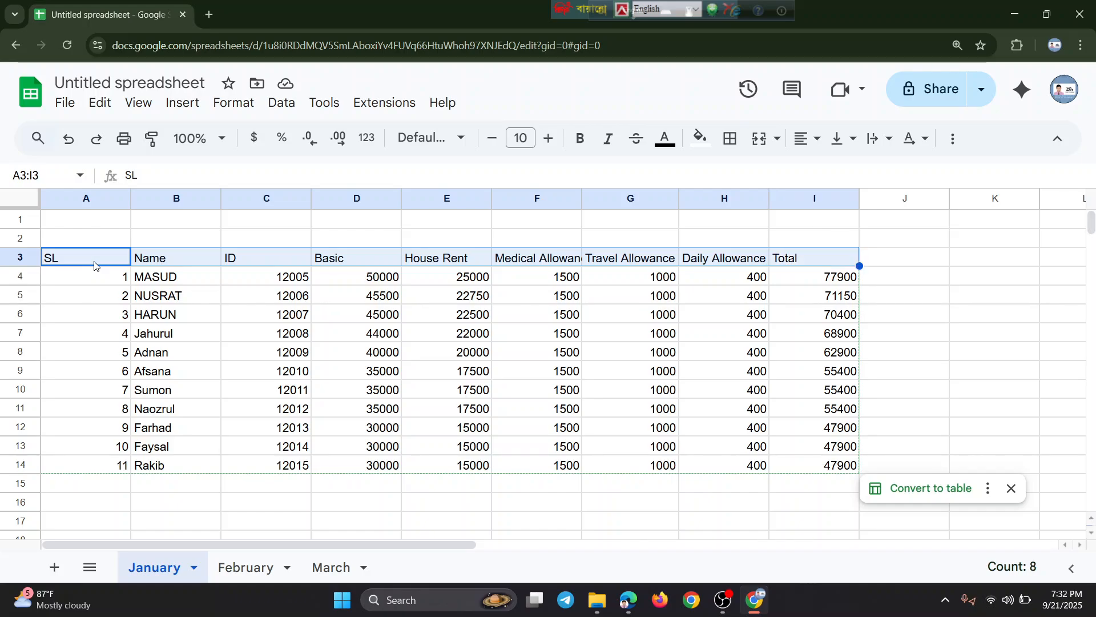
{"action": "key", "text": "shift+Down"}
{"action": "key", "text": "shift+Down"}
{"action": "key", "text": "shift+Down"}
{"action": "key", "text": "shift+Down"}
{"action": "key", "text": "shift+Down"}
{"action": "key", "text": "shift+Down"}
{"action": "key", "text": "shift+Down"}
{"action": "key", "text": "shift+Down"}
{"action": "key", "text": "shift+Down"}
{"action": "key", "text": "shift+Down"}
{"action": "key", "text": "shift+Down"}
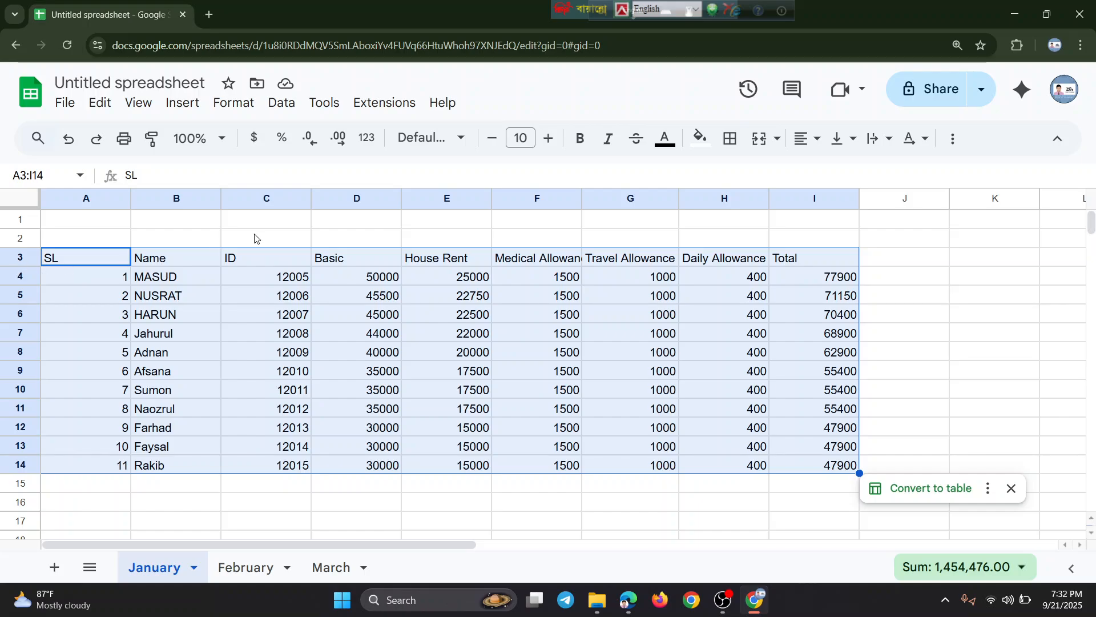
{"action": "left_click", "coordinate": [817, 145]}
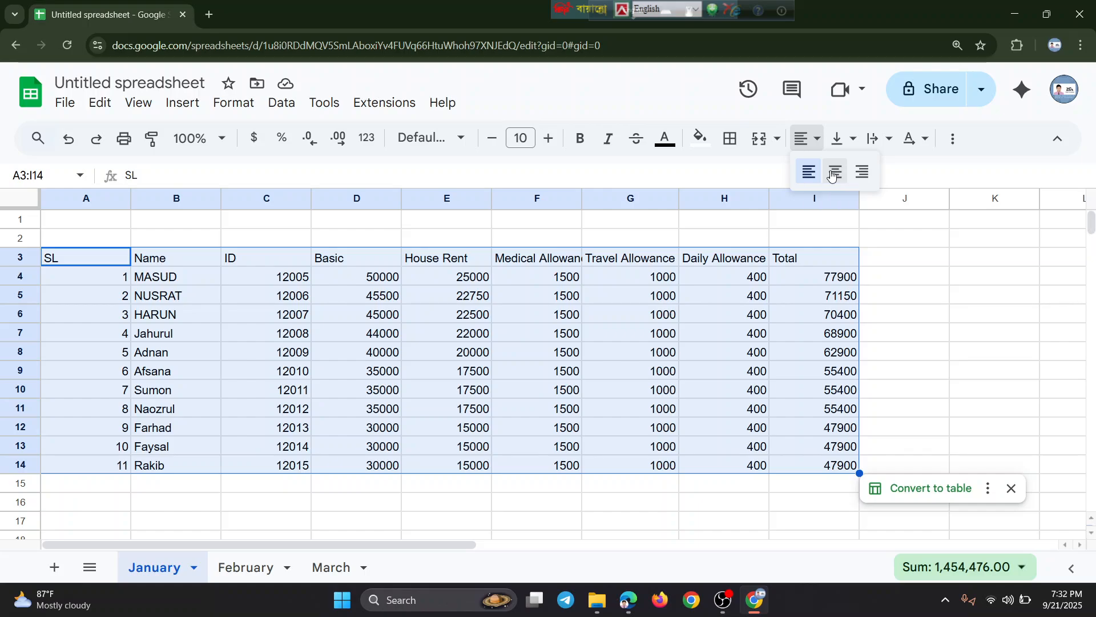
{"action": "left_click", "coordinate": [832, 171]}
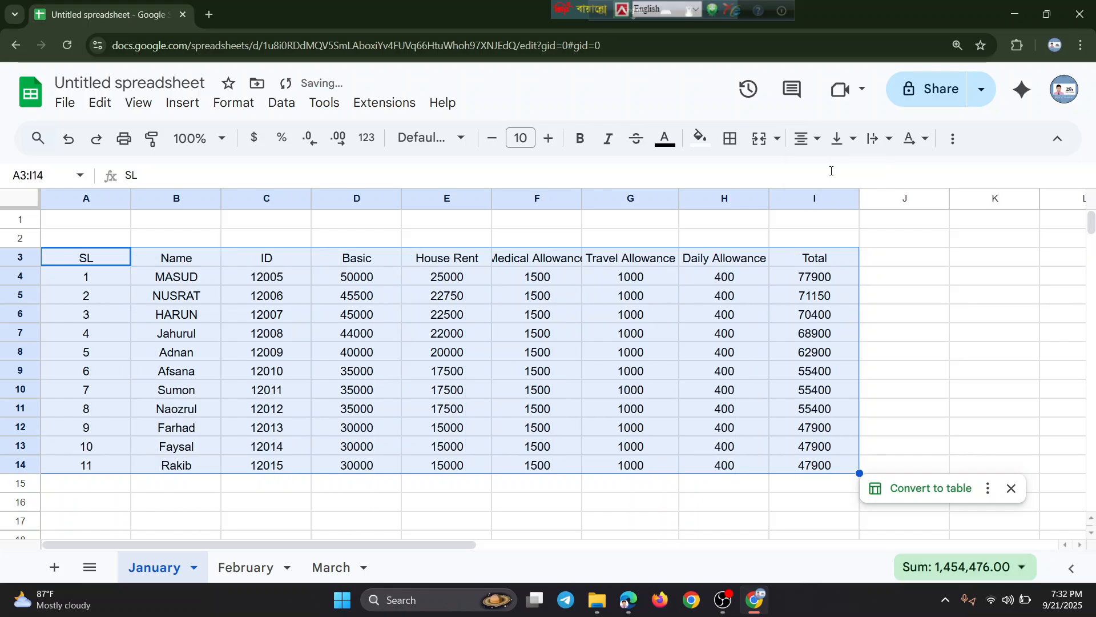
Align the payroll table A3:I14 vertically to the middle and apply all borders to its cells
{"action": "left_click", "coordinate": [851, 142]}
{"action": "left_click", "coordinate": [870, 174]}
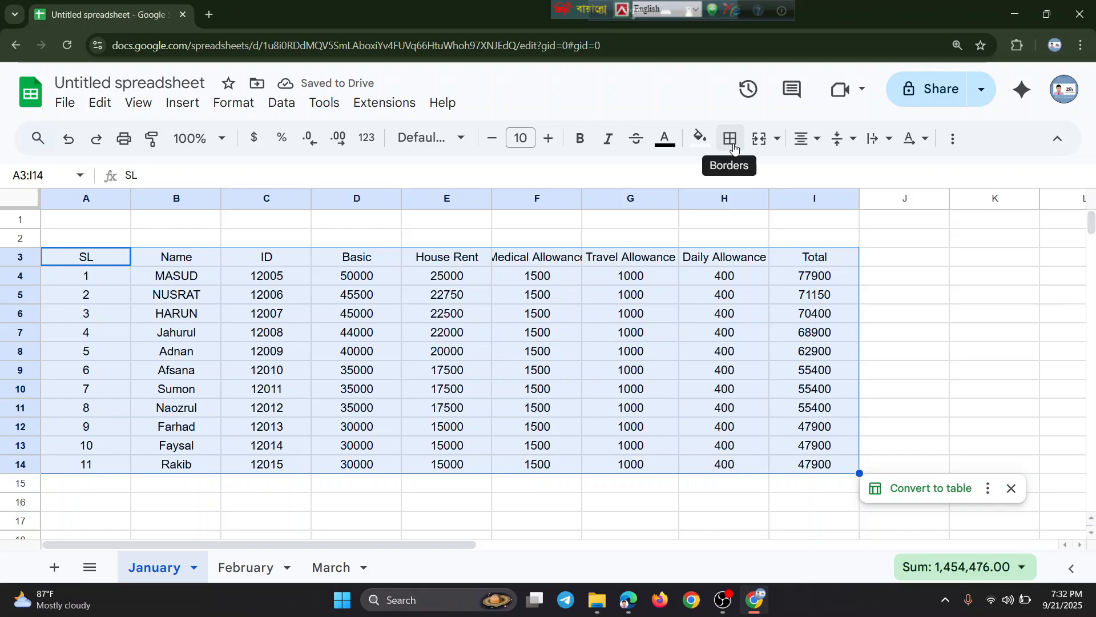
{"action": "left_click", "coordinate": [731, 139]}
{"action": "left_click", "coordinate": [740, 183]}
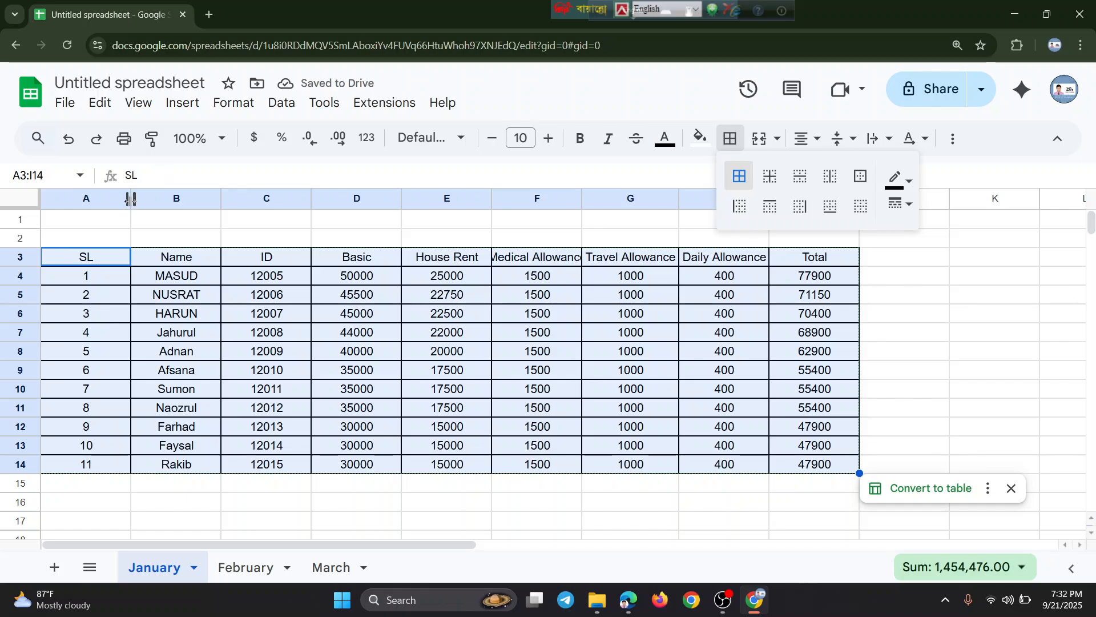
Narrow the SL and Name columns close to their text and auto-fit columns C through I to their contents
{"action": "left_click_drag", "start_coordinate": [130, 198], "coordinate": [64, 199]}
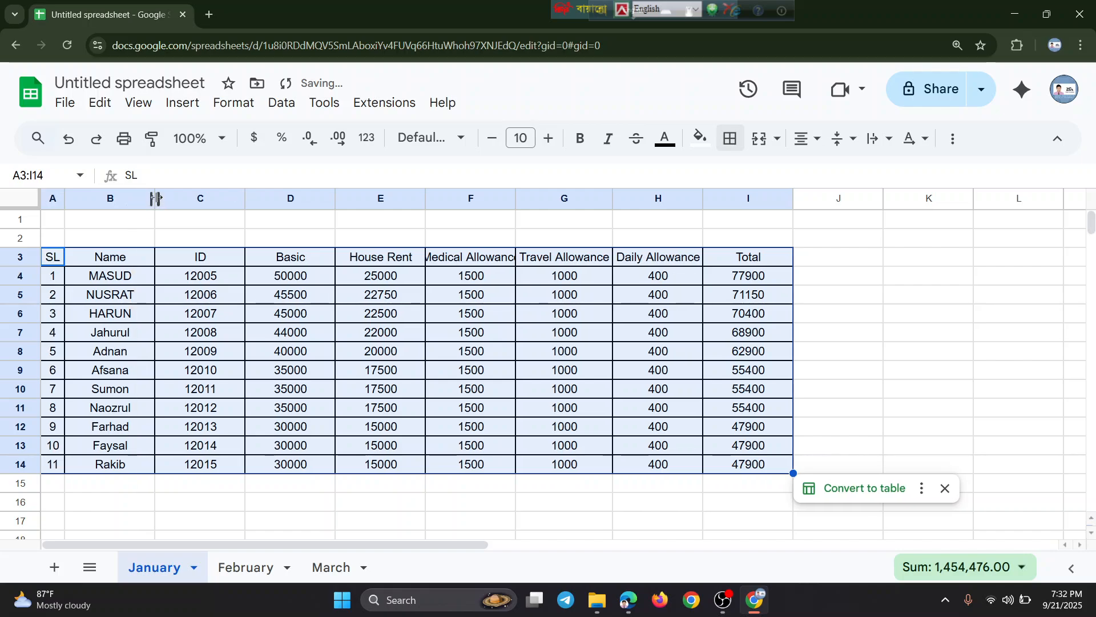
{"action": "left_click_drag", "start_coordinate": [155, 199], "coordinate": [120, 199]}
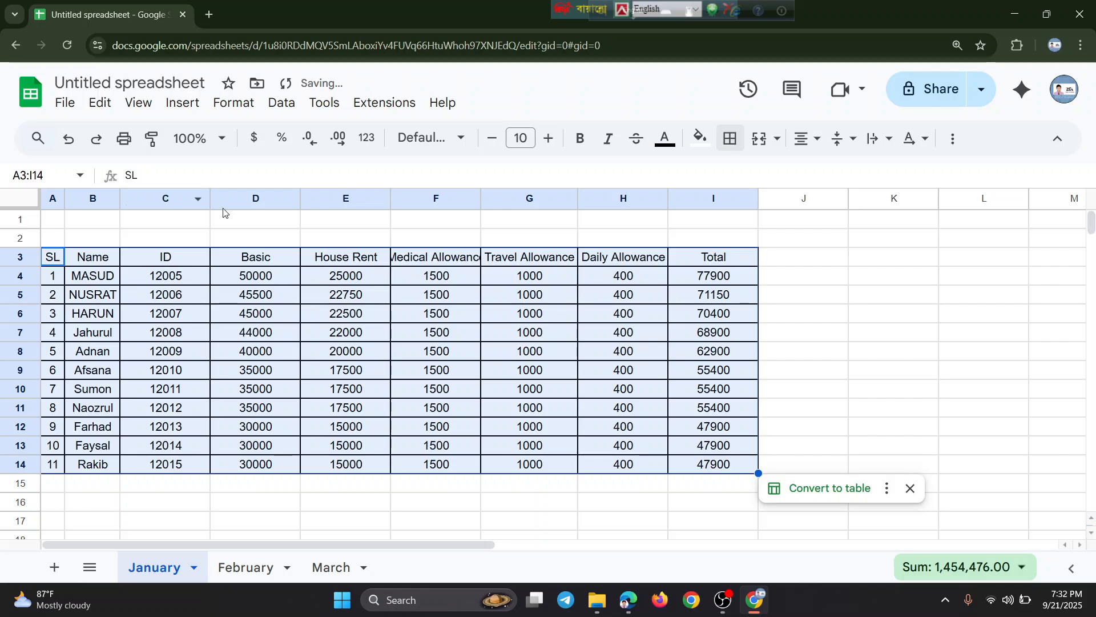
{"action": "double_click", "coordinate": [211, 198]}
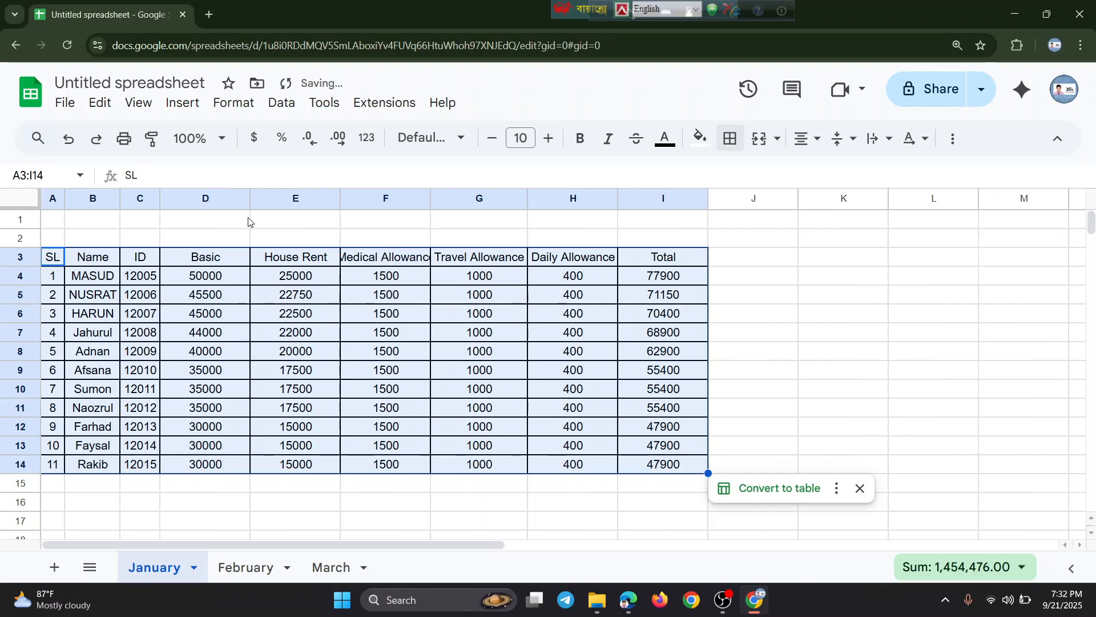
{"action": "double_click", "coordinate": [249, 199]}
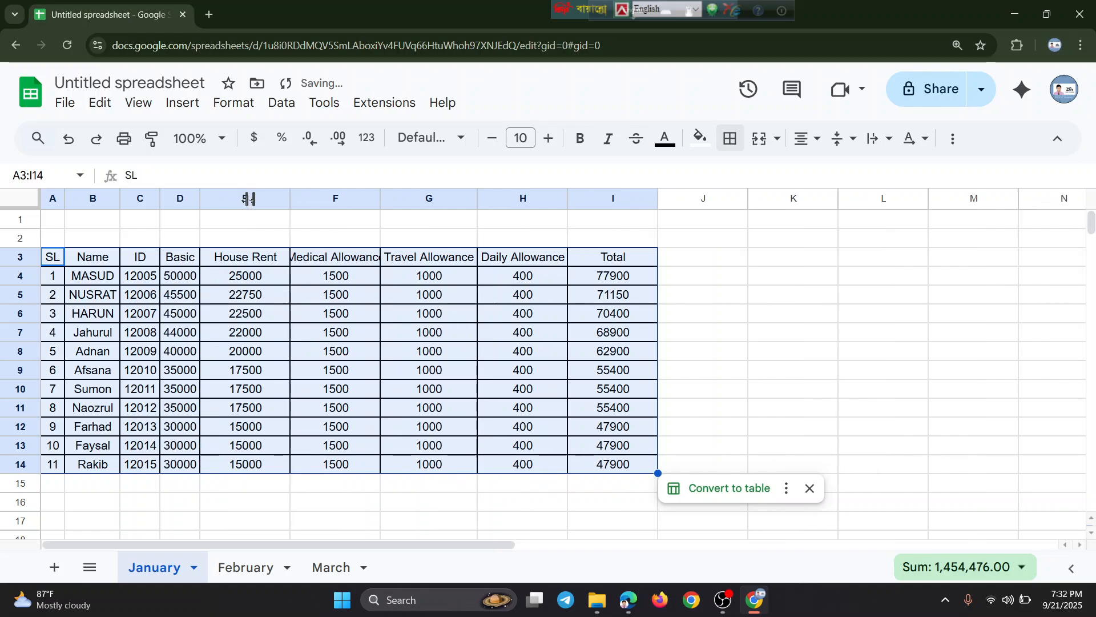
{"action": "double_click", "coordinate": [289, 199]}
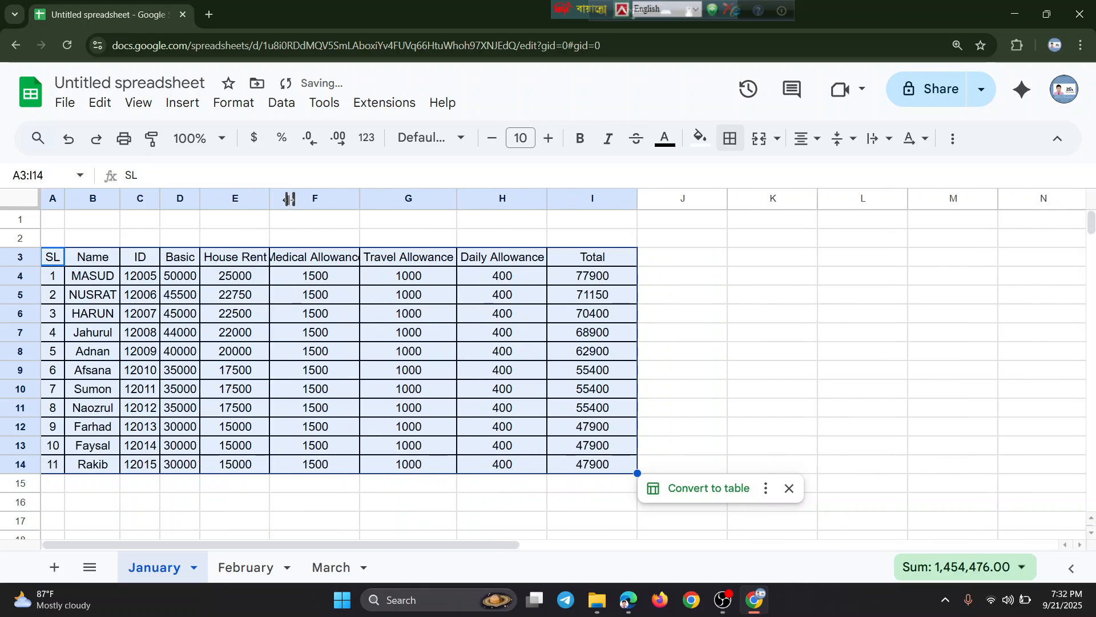
{"action": "double_click", "coordinate": [360, 199]}
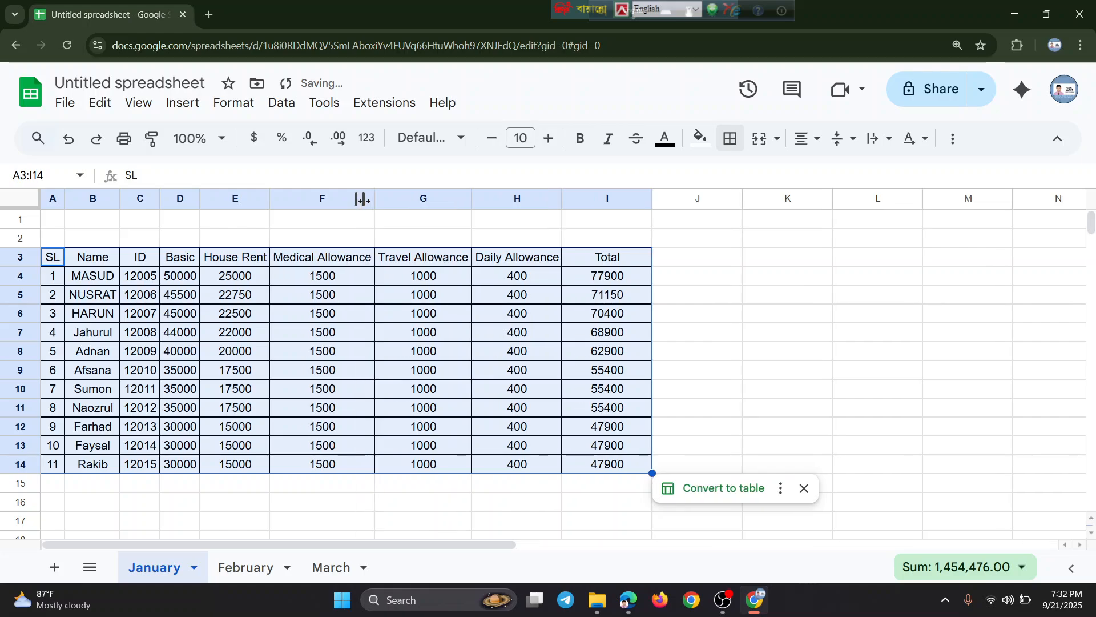
{"action": "left_click", "coordinate": [472, 198]}
{"action": "double_click", "coordinate": [473, 199]}
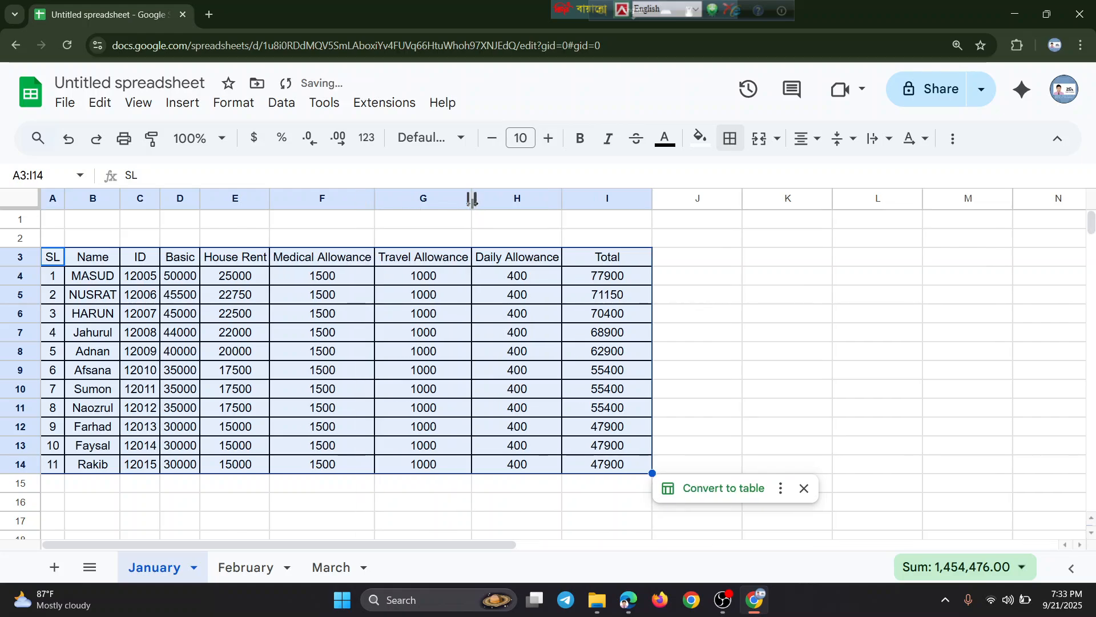
{"action": "double_click", "coordinate": [563, 198]}
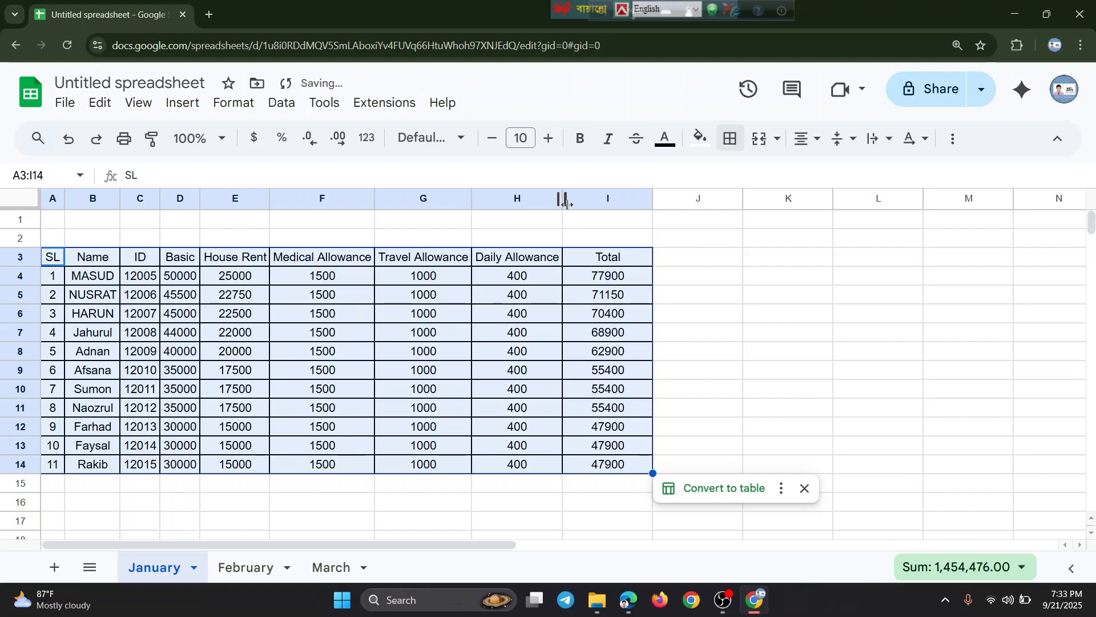
{"action": "double_click", "coordinate": [654, 199]}
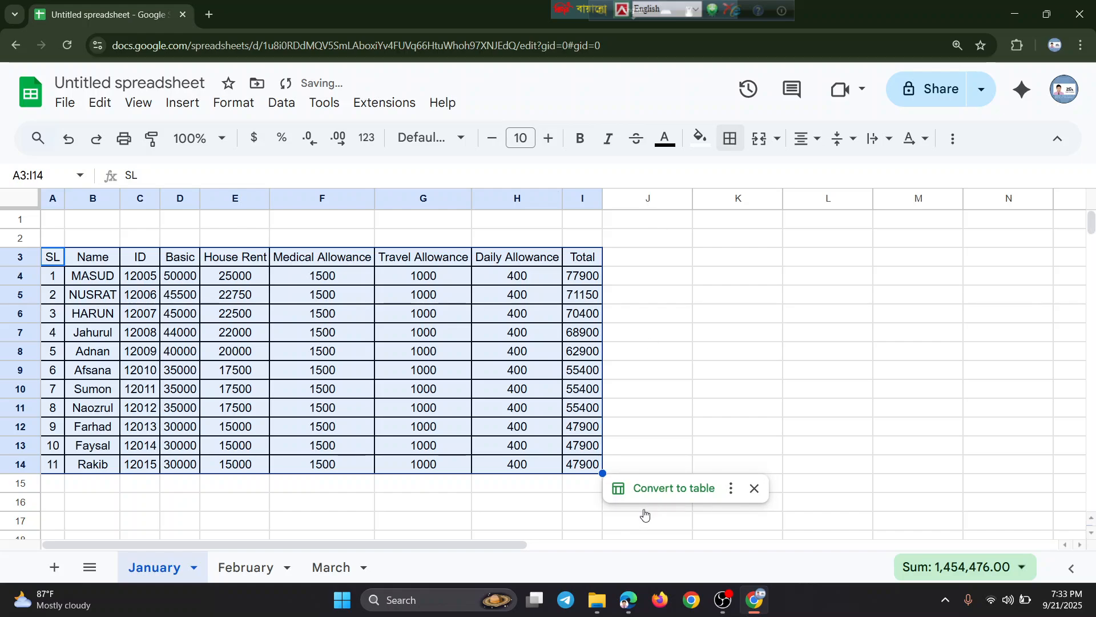
{"action": "left_click", "coordinate": [718, 343]}
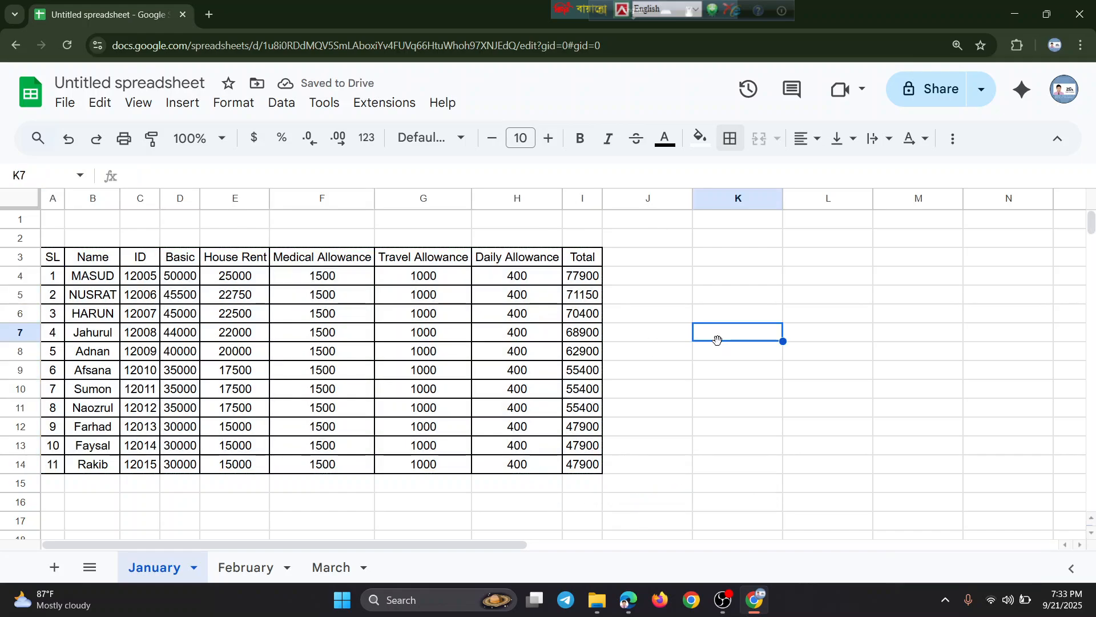
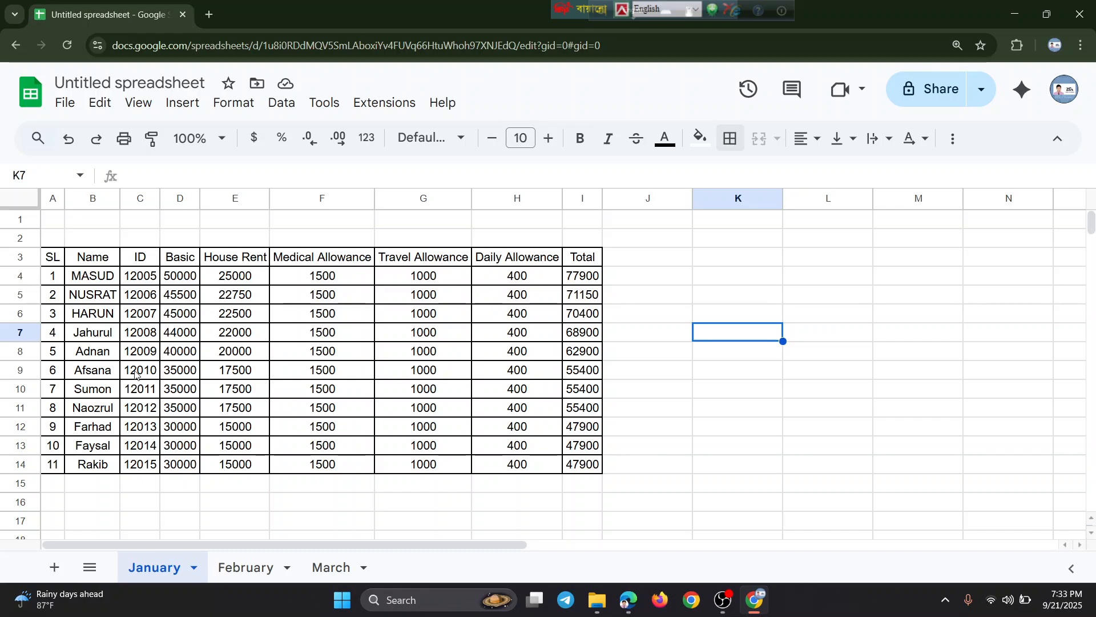
{"action": "left_click", "coordinate": [52, 258]}
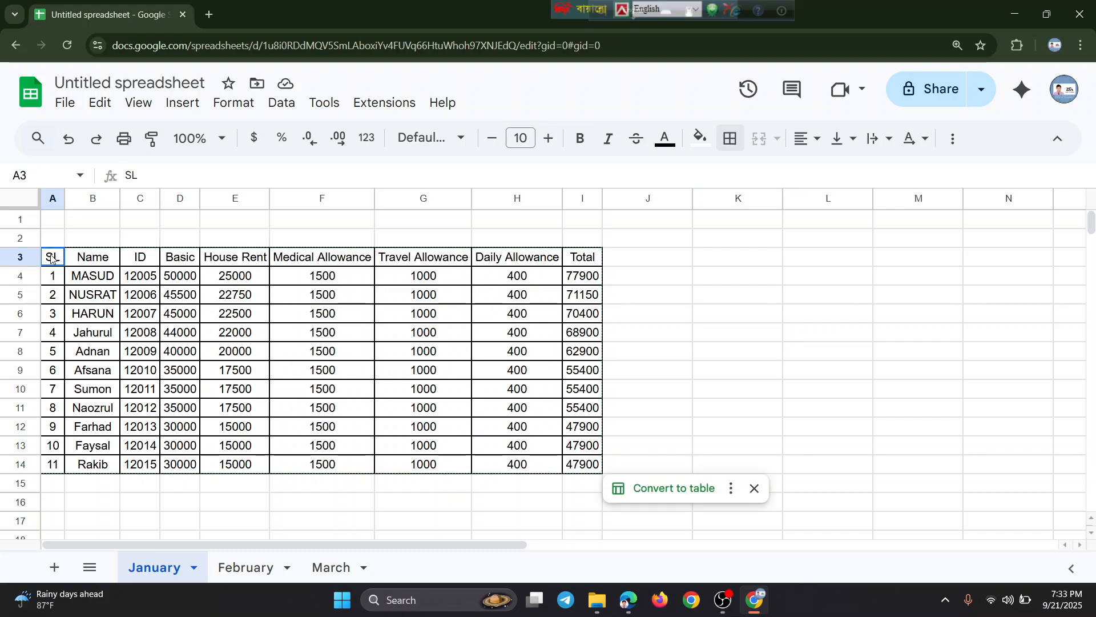
{"action": "left_click_drag", "start_coordinate": [52, 259], "coordinate": [594, 473]}
{"action": "left_click", "coordinate": [768, 434]}
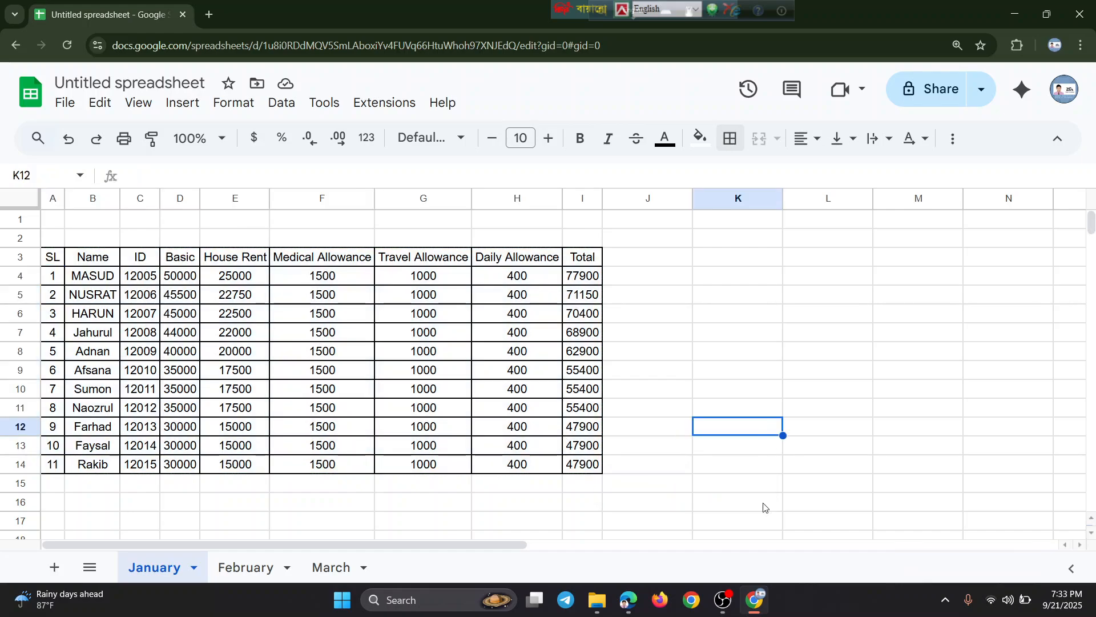
{"action": "left_click", "coordinate": [1076, 606]}
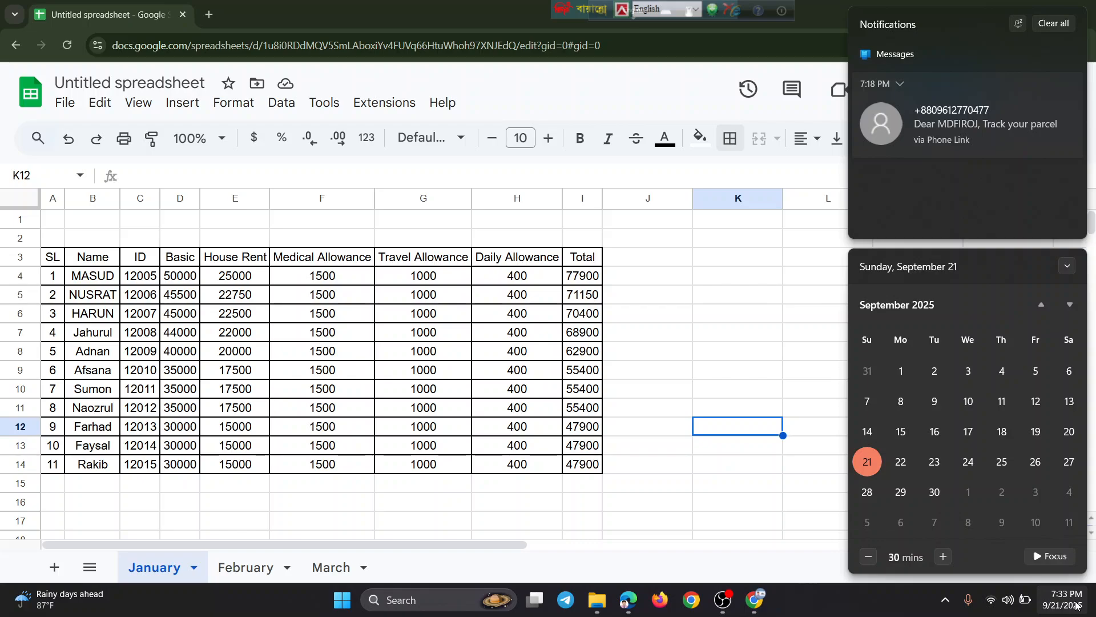
{"action": "left_click", "coordinate": [1075, 605]}
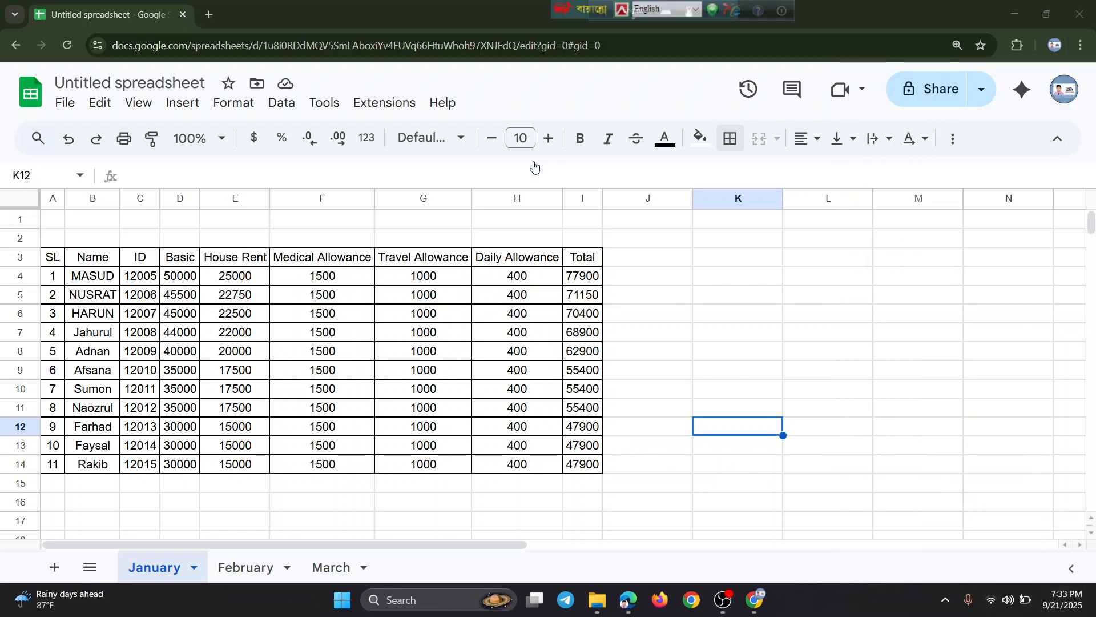
{"action": "left_click", "coordinate": [57, 257]}
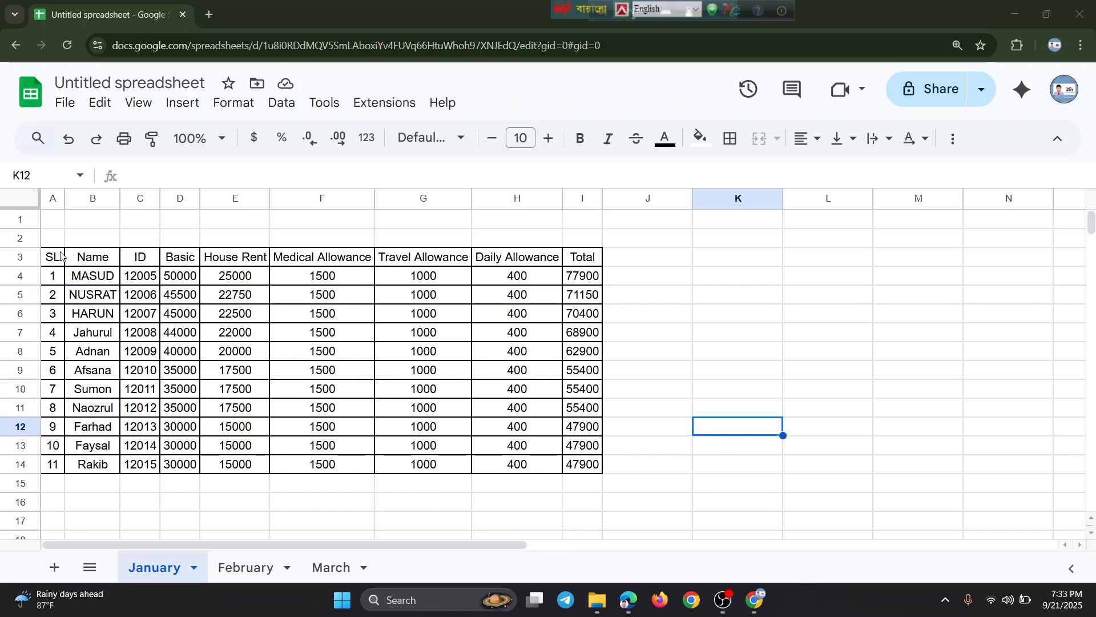
{"action": "key", "text": "ctrl+a"}
{"action": "key", "text": "ctrl+c"}
{"action": "left_click_drag", "start_coordinate": [459, 360], "coordinate": [591, 466]}
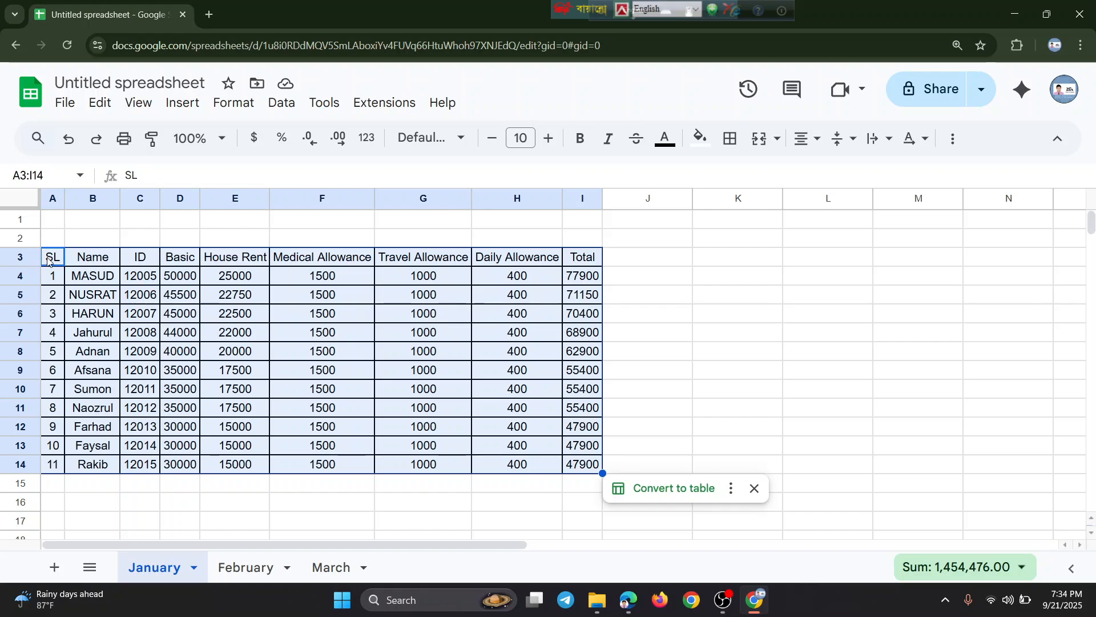
{"action": "key", "text": "ctrl+c"}
{"action": "left_click", "coordinate": [48, 260]}
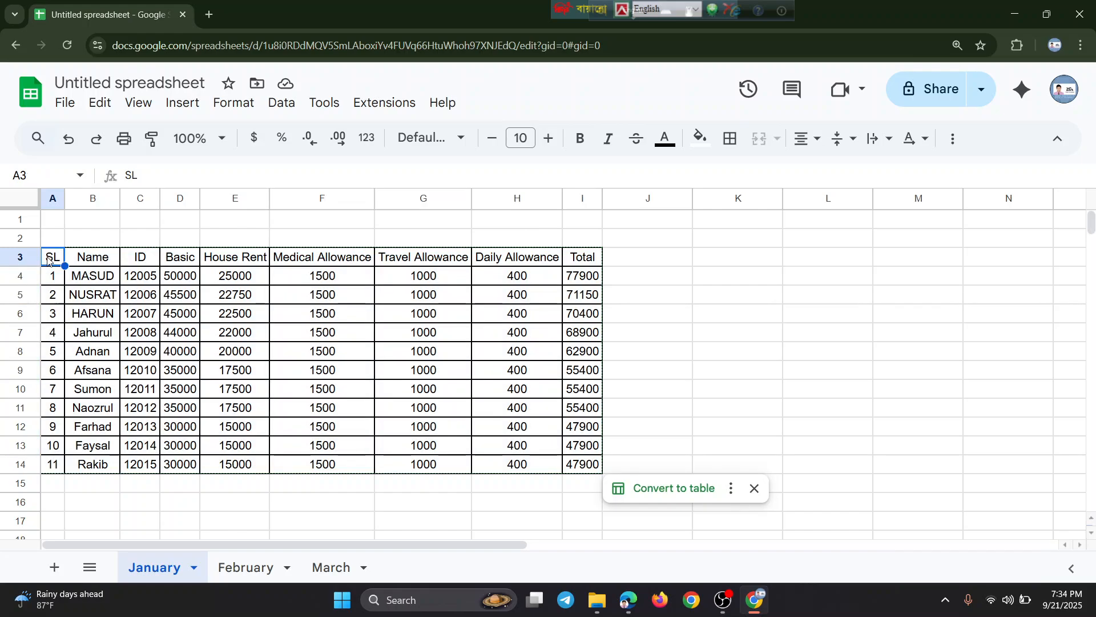
{"action": "left_click_drag", "start_coordinate": [48, 261], "coordinate": [578, 472]}
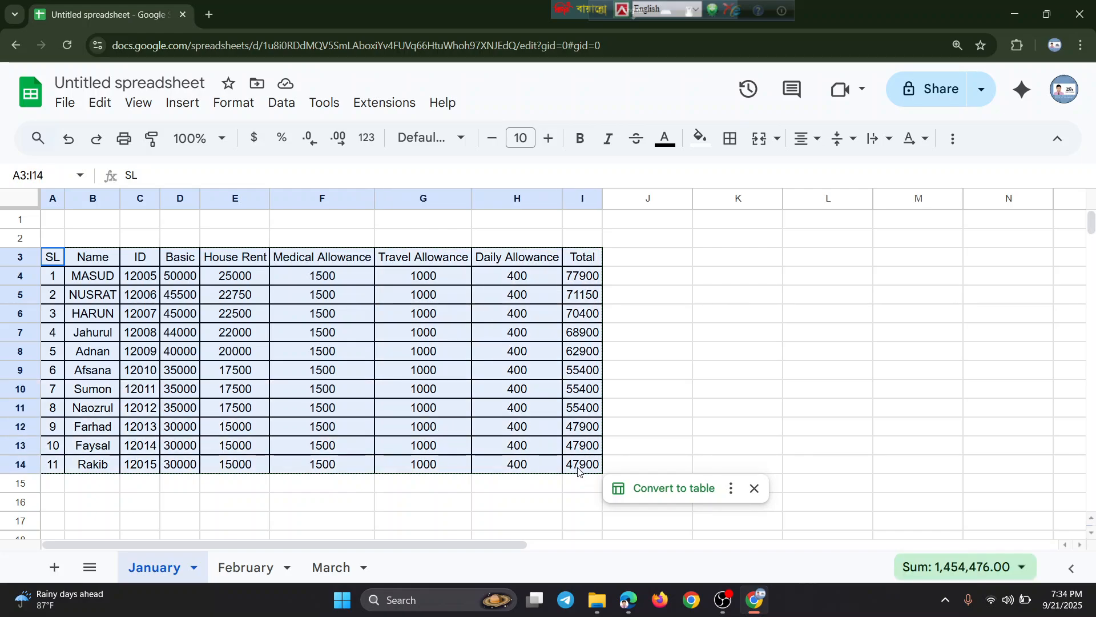
{"action": "left_click", "coordinate": [663, 414]}
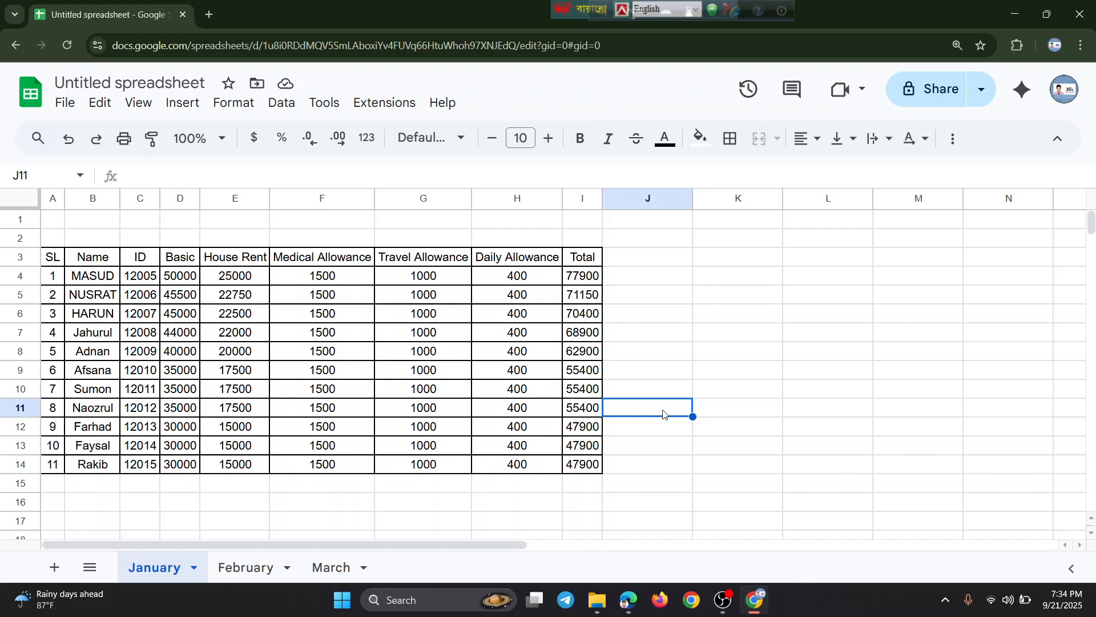
{"action": "left_click", "coordinate": [56, 261]}
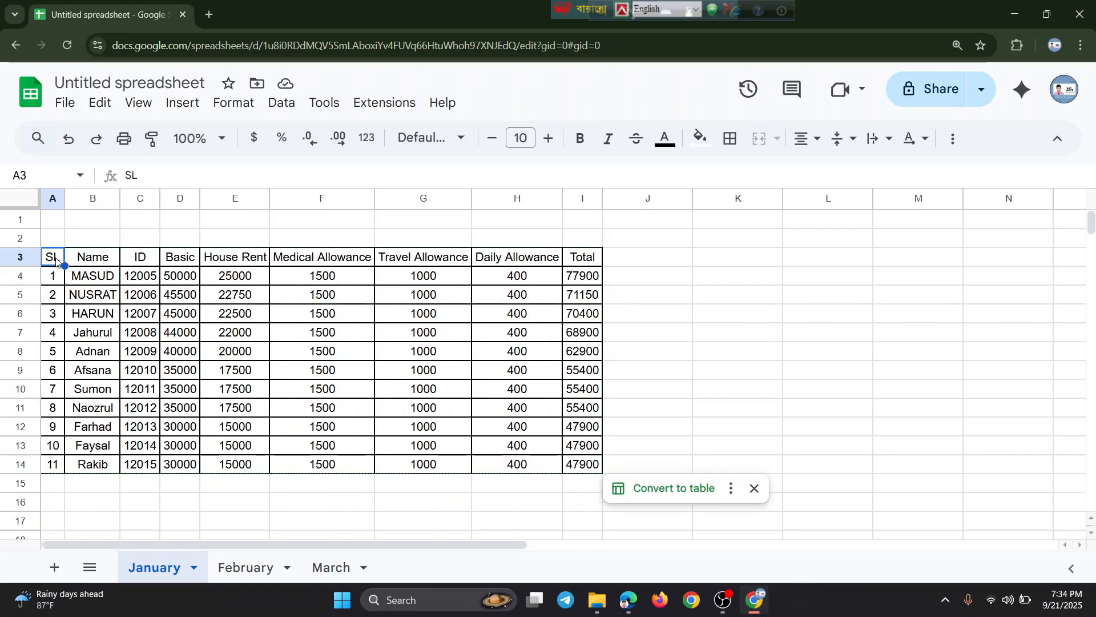
{"action": "left_click_drag", "start_coordinate": [56, 261], "coordinate": [590, 470]}
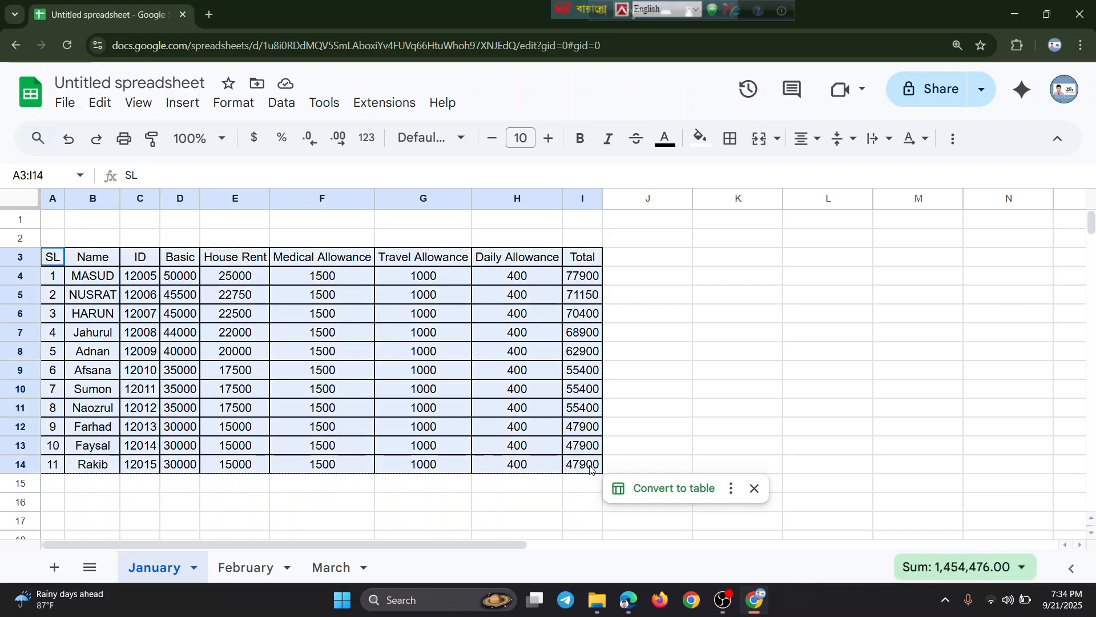
{"action": "left_click", "coordinate": [762, 412]}
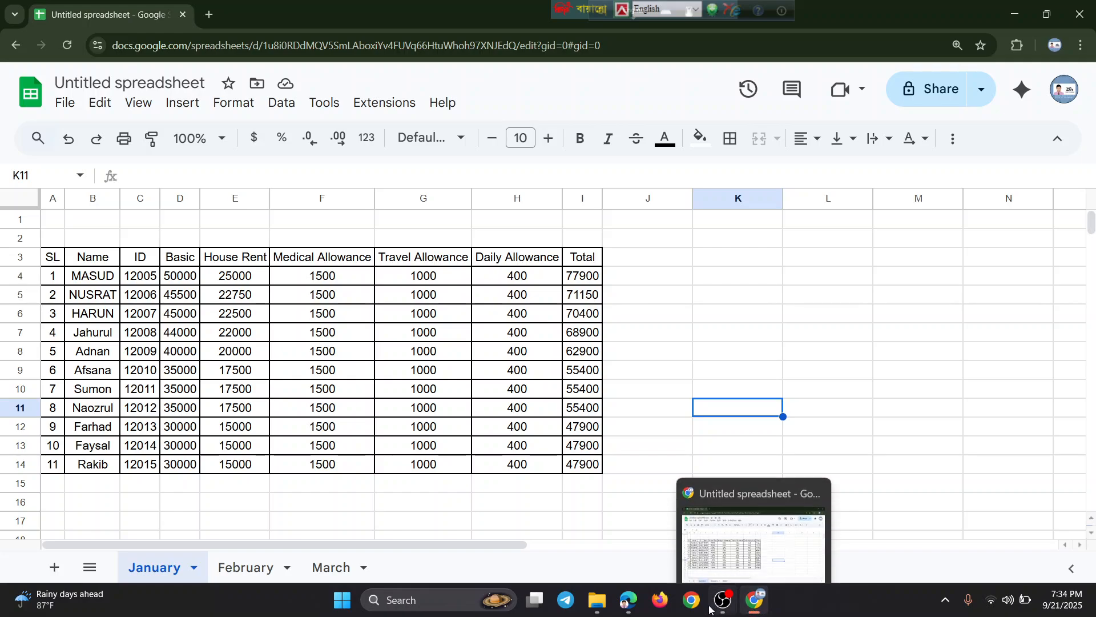
{"action": "mouse_move", "coordinate": [625, 604]}
{"action": "left_click", "coordinate": [580, 564]}
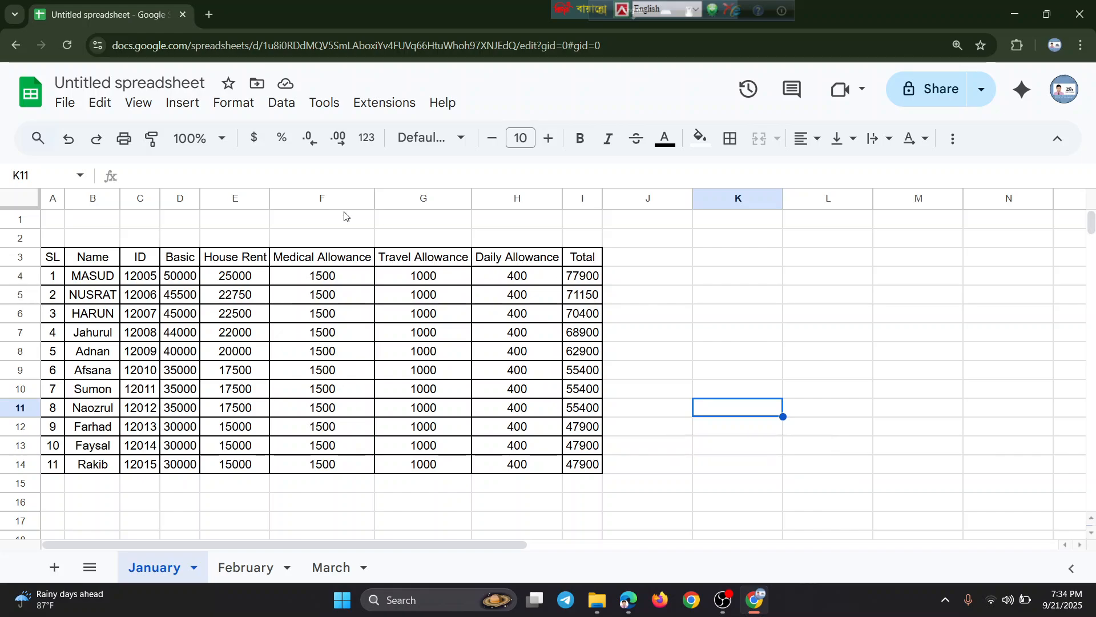
{"action": "left_click_drag", "start_coordinate": [62, 258], "coordinate": [594, 464]}
{"action": "left_click", "coordinate": [733, 360]}
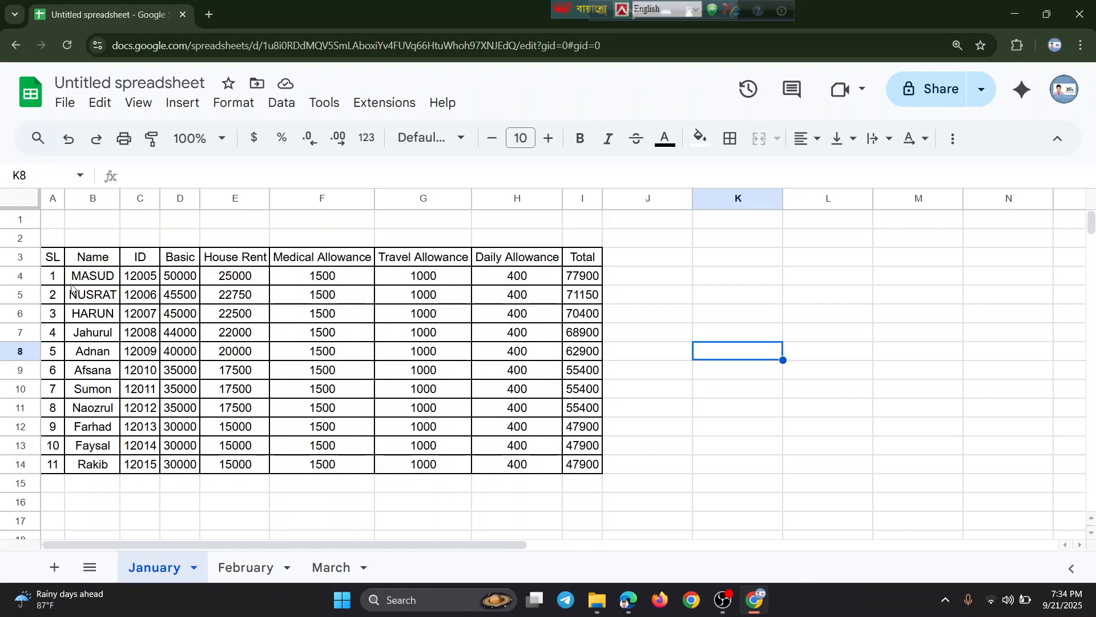
Increase the font size of the whole payroll table A3:I14 to 11
{"action": "left_click", "coordinate": [51, 261]}
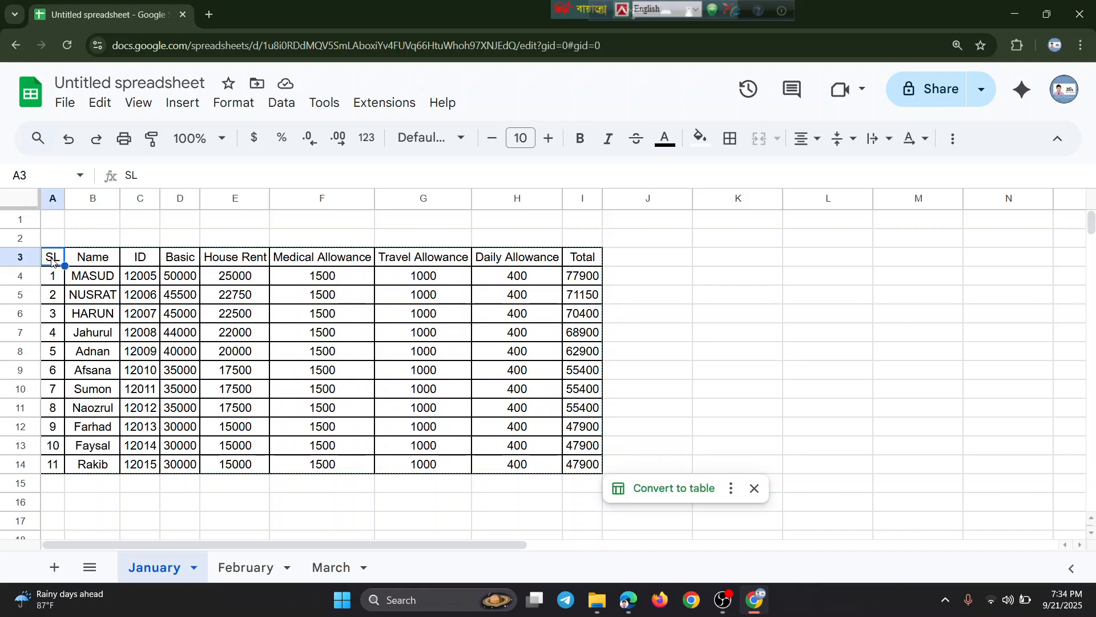
{"action": "key", "text": "ctrl+a"}
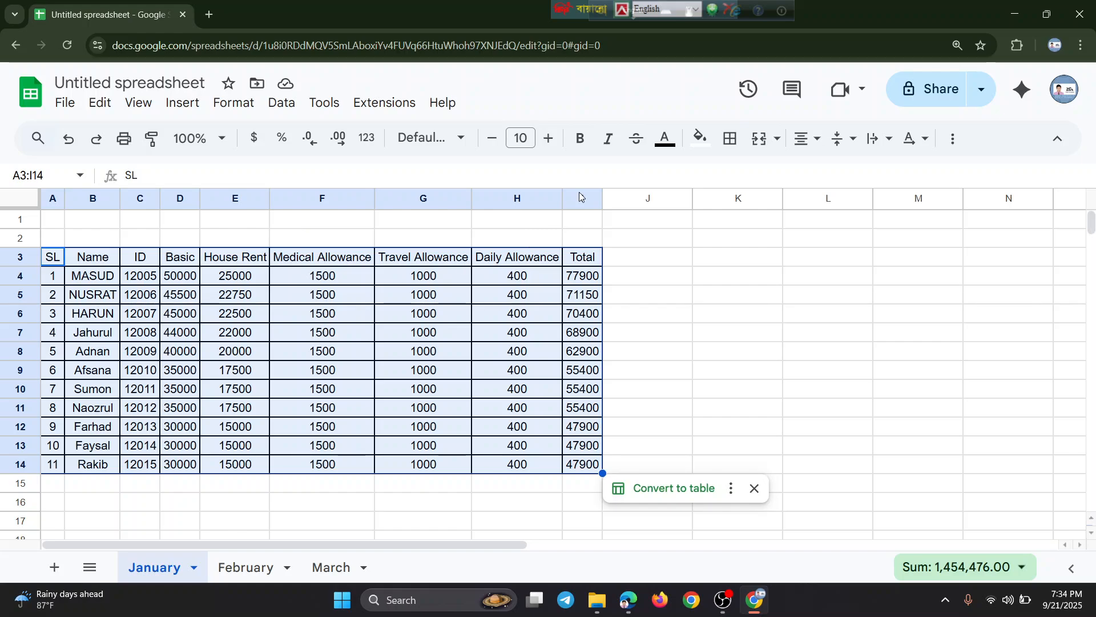
{"action": "left_click", "coordinate": [555, 142]}
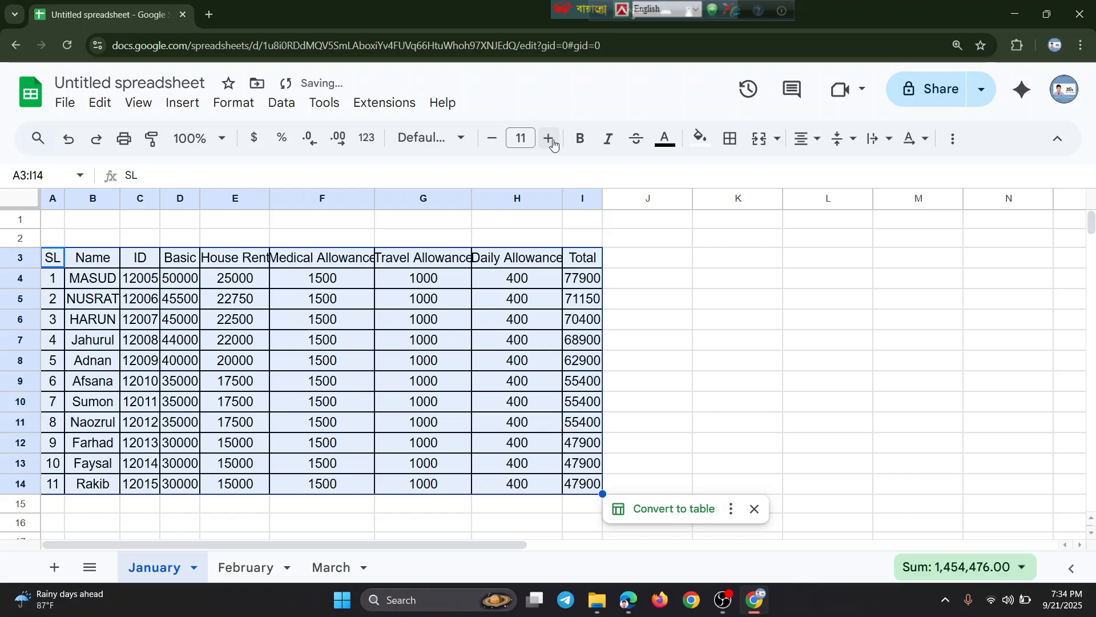
Increase the payroll table's font size to 12 and fit columns B, C, D, E, G and H to their contents
{"action": "left_click", "coordinate": [551, 139]}
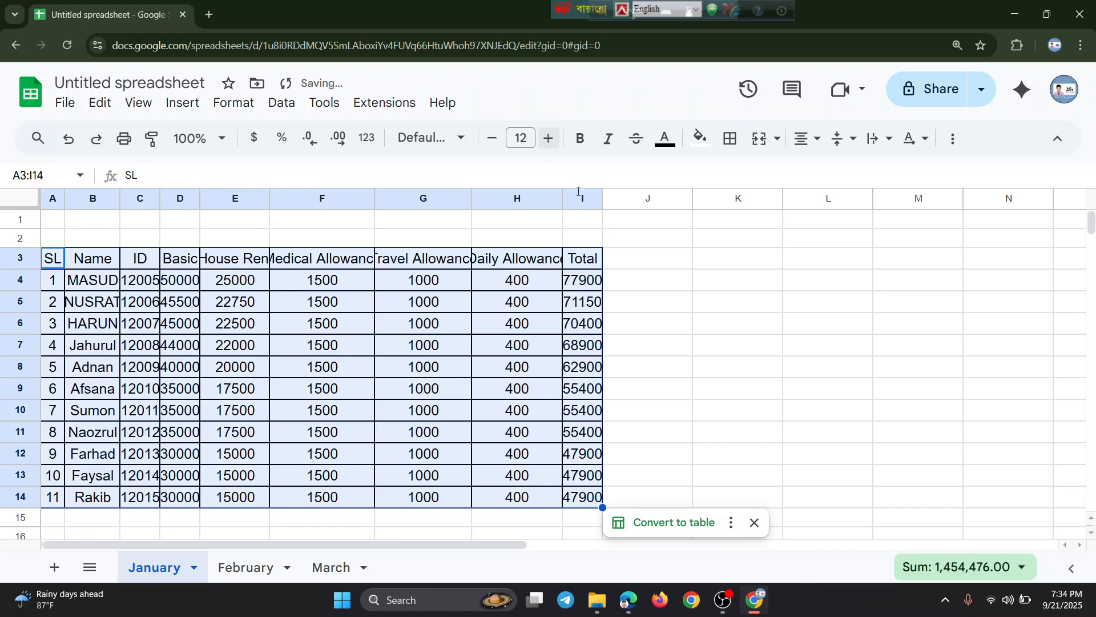
{"action": "left_click_drag", "start_coordinate": [603, 199], "coordinate": [580, 199]}
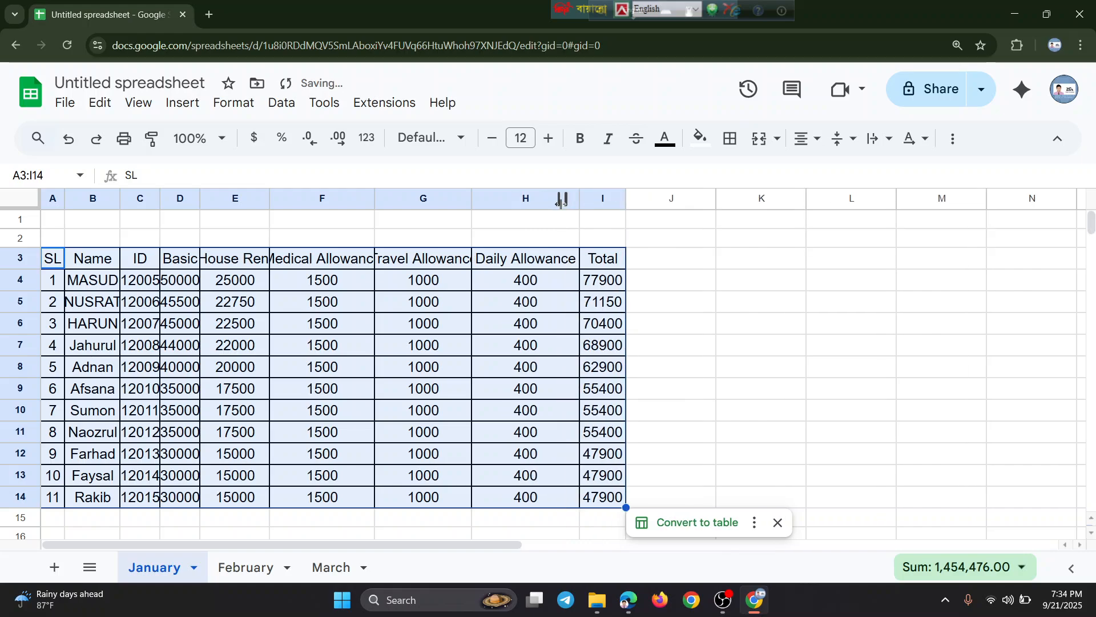
{"action": "double_click", "coordinate": [472, 199]}
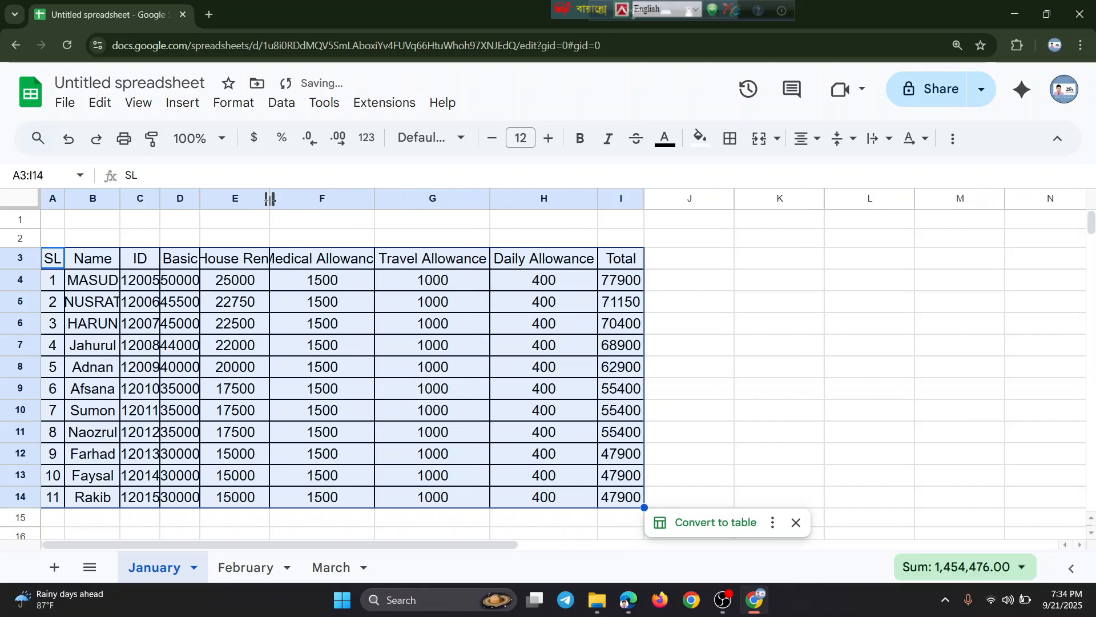
{"action": "double_click", "coordinate": [270, 199]}
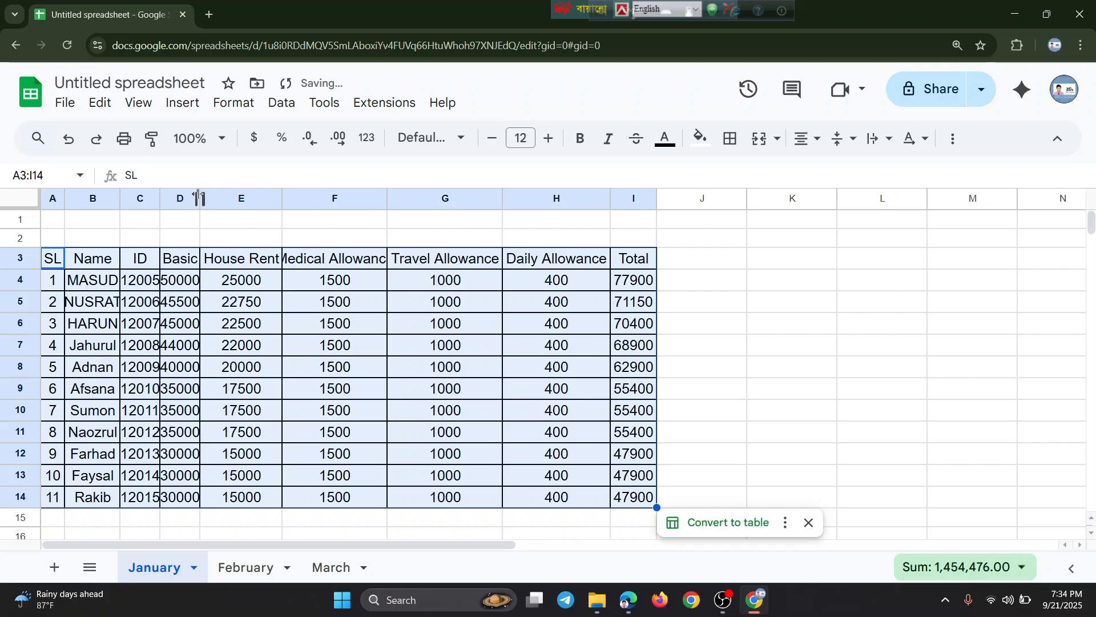
{"action": "double_click", "coordinate": [199, 198]}
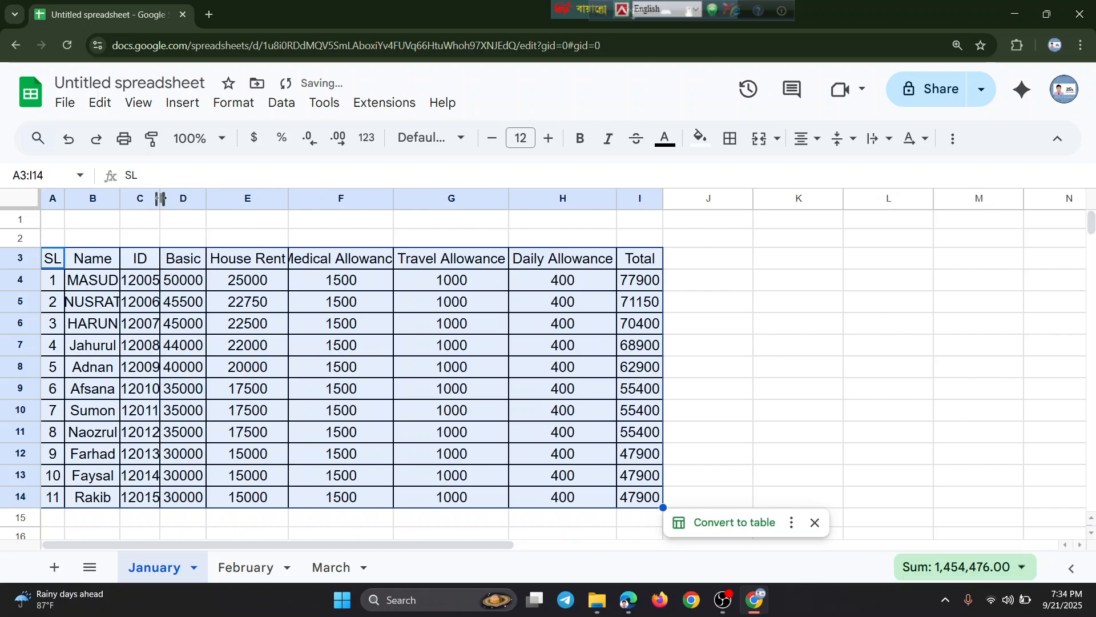
{"action": "double_click", "coordinate": [161, 198]}
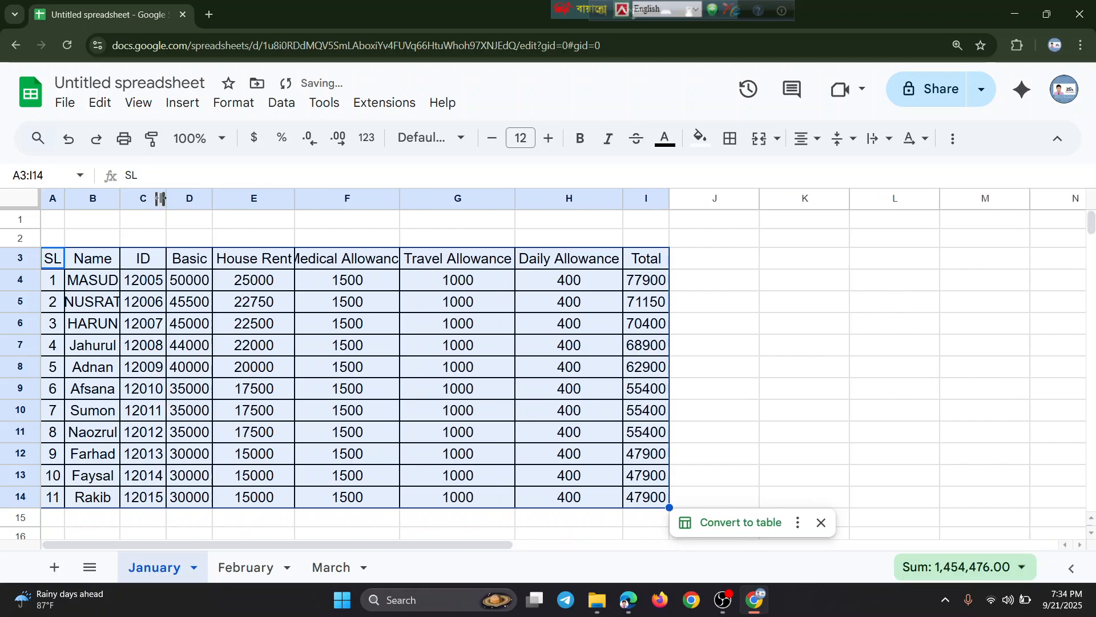
{"action": "double_click", "coordinate": [120, 199]}
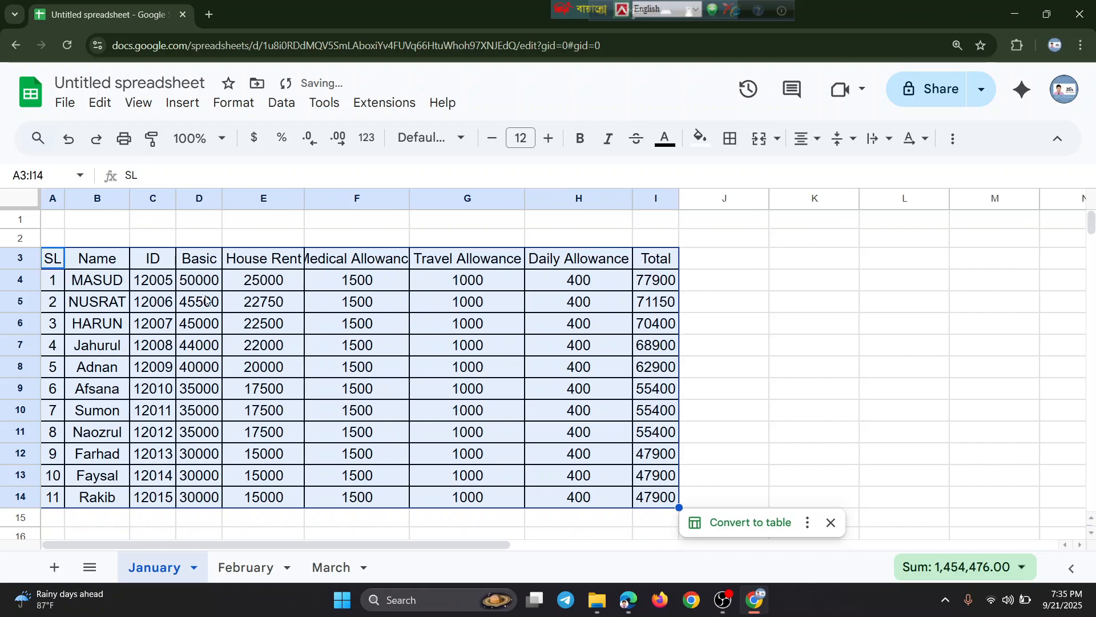
Select the whole payroll table A3:I14 again, from the SL heading to the last total
{"action": "left_click", "coordinate": [573, 484]}
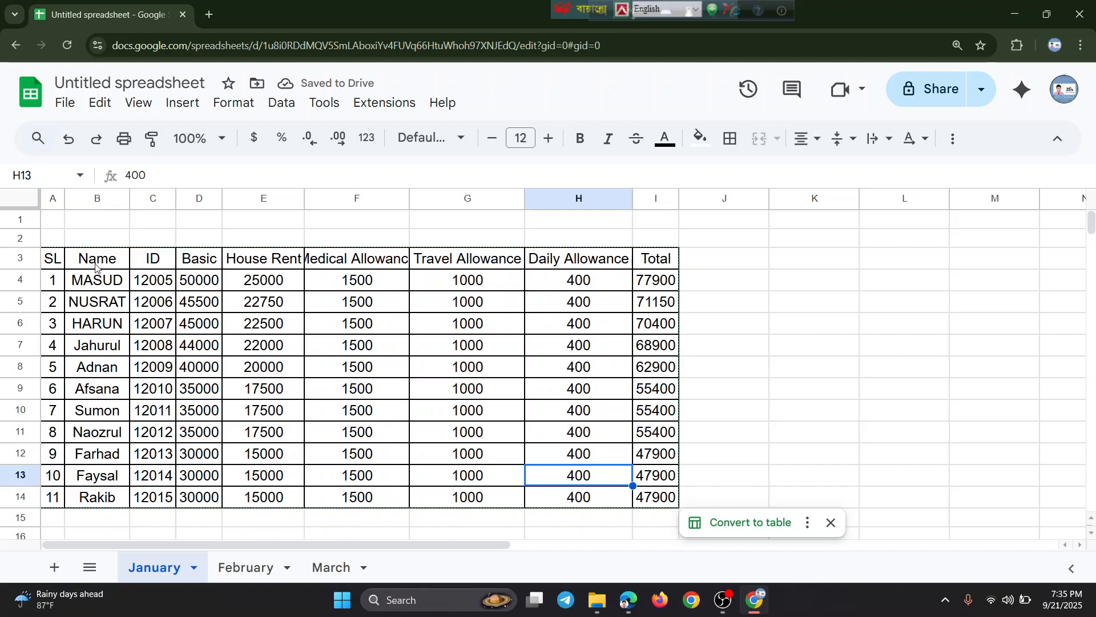
{"action": "left_click", "coordinate": [60, 262]}
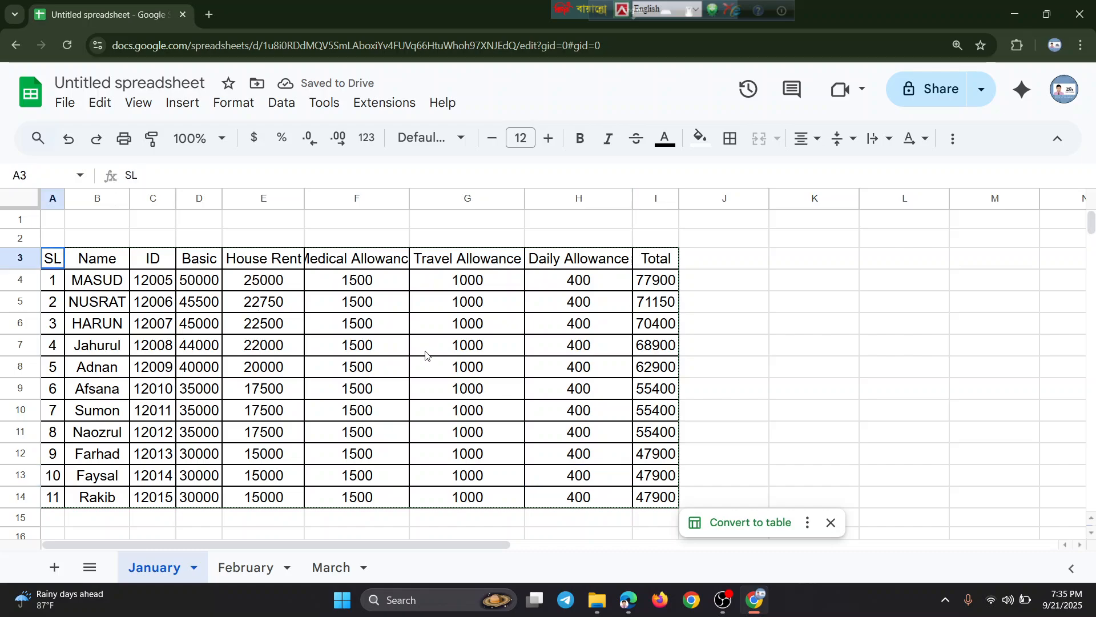
{"action": "left_click_drag", "start_coordinate": [425, 356], "coordinate": [659, 476]}
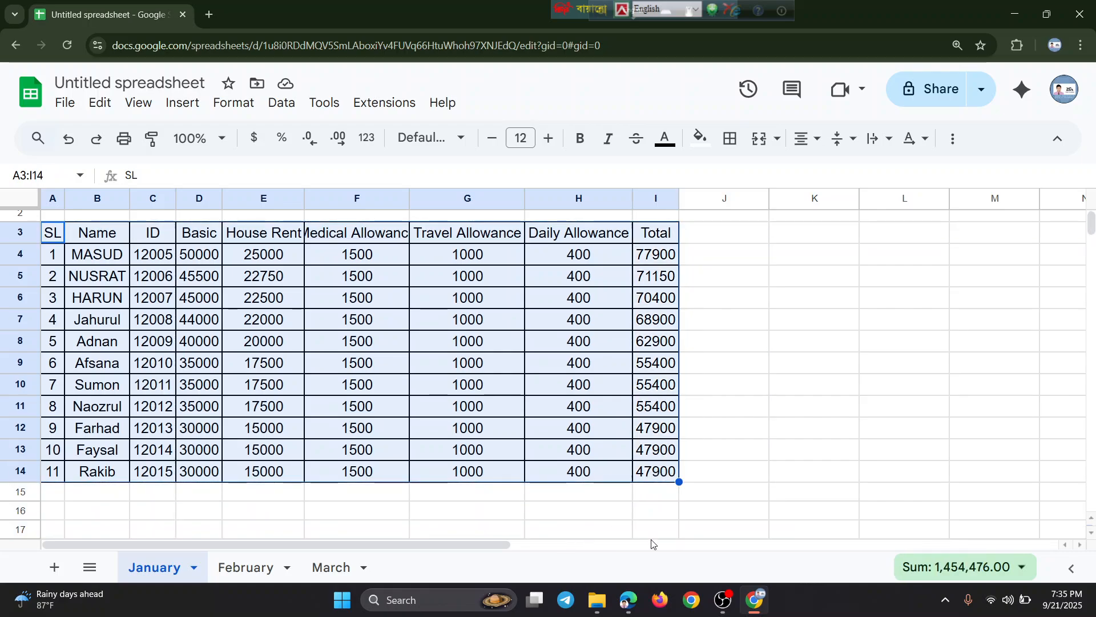
Switch to the Edge window with the Meet call, open the Daily IT Academy Facebook group and close the leftover new tab
{"action": "mouse_move", "coordinate": [628, 600]}
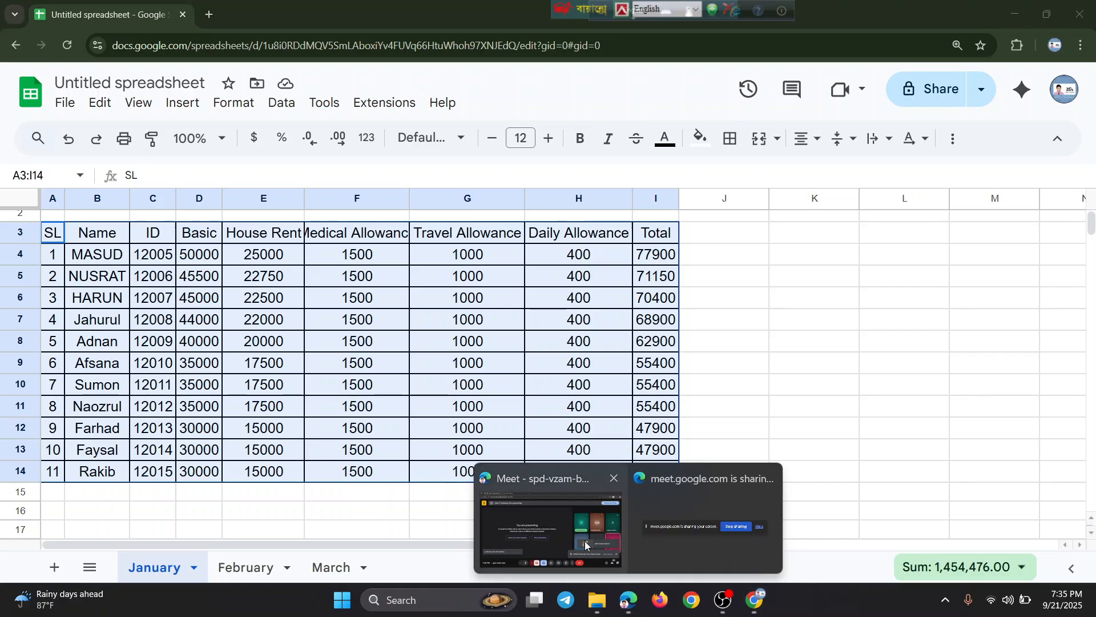
{"action": "left_click", "coordinate": [565, 534]}
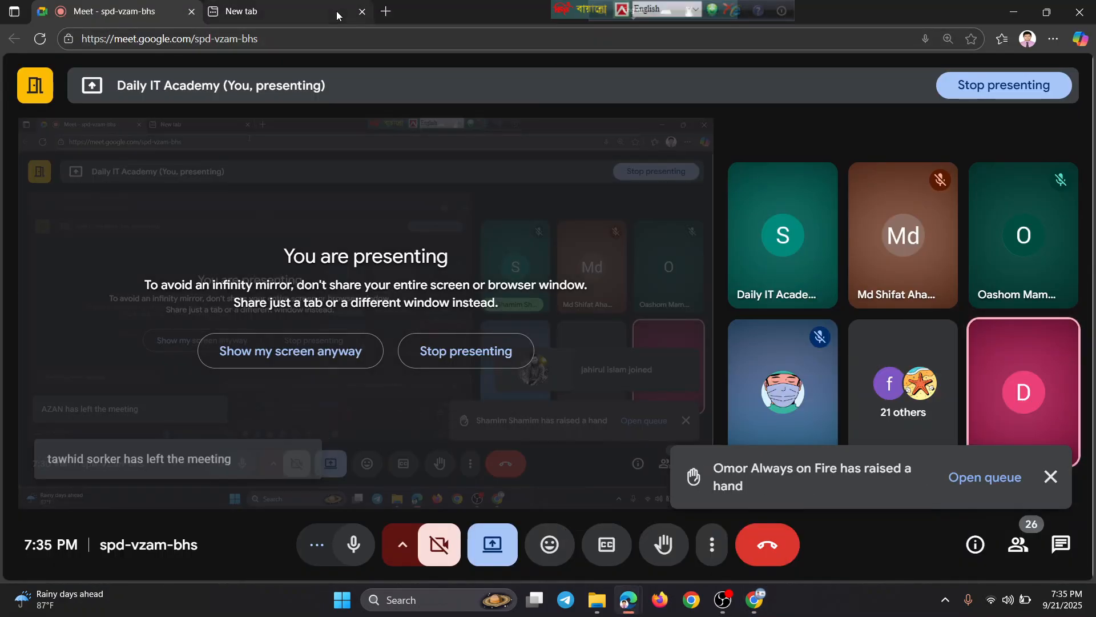
{"action": "left_click", "coordinate": [337, 12]}
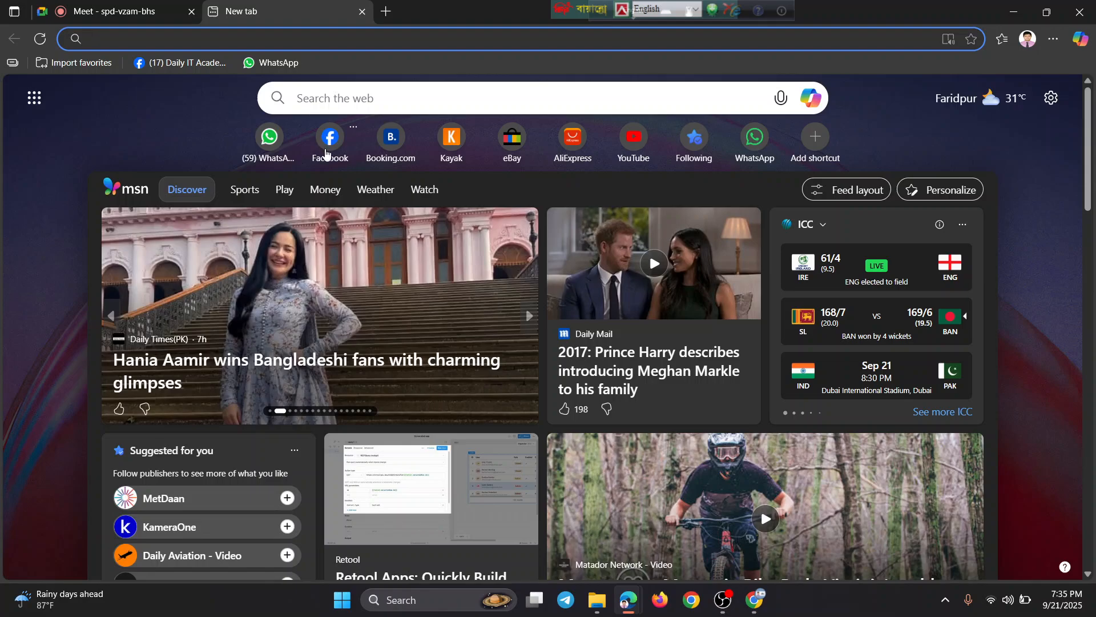
{"action": "left_click", "coordinate": [325, 152]}
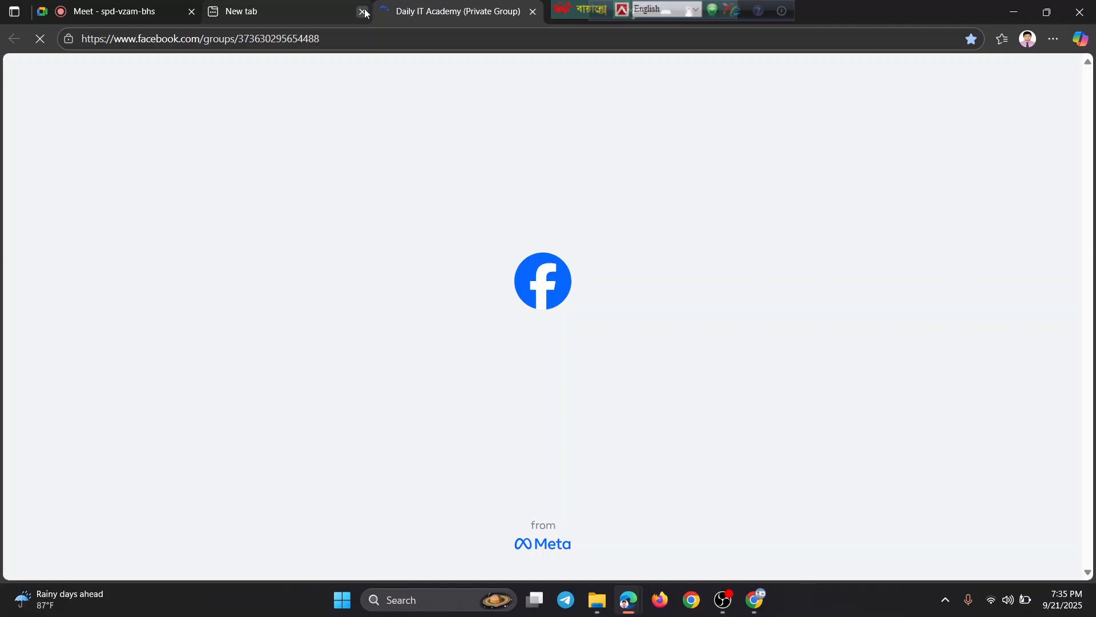
{"action": "left_click", "coordinate": [363, 12]}
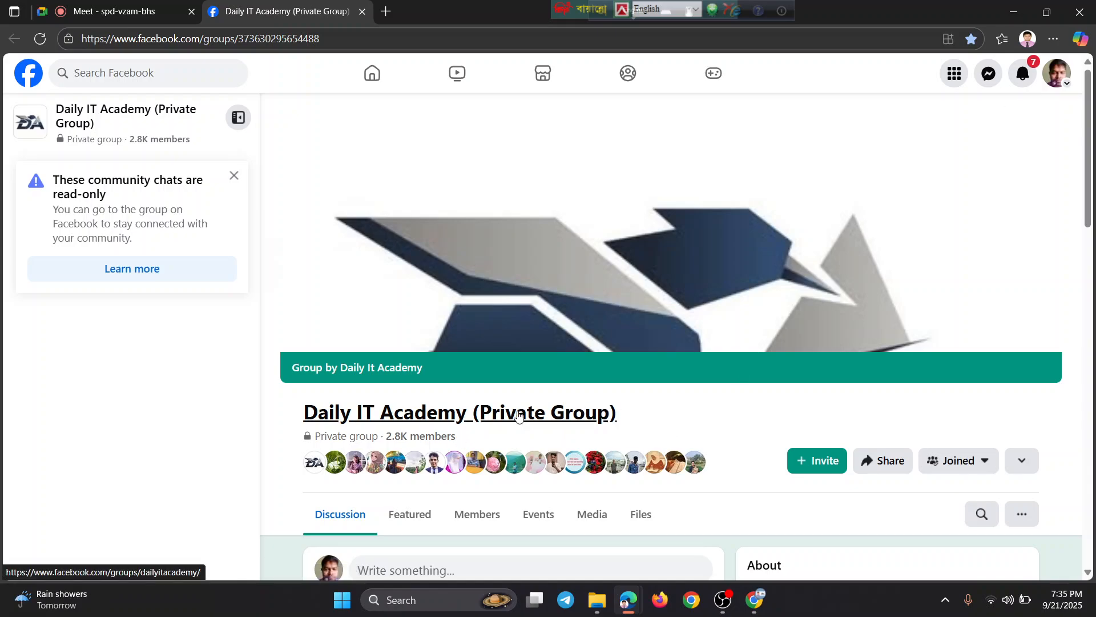
Find the student post about phone numbers in MS Excel in the group's discussion feed and like it
{"action": "scroll", "coordinate": [517, 416], "scroll_direction": "down", "scroll_amount": 2}
{"action": "scroll", "coordinate": [518, 416], "scroll_direction": "down", "scroll_amount": 5}
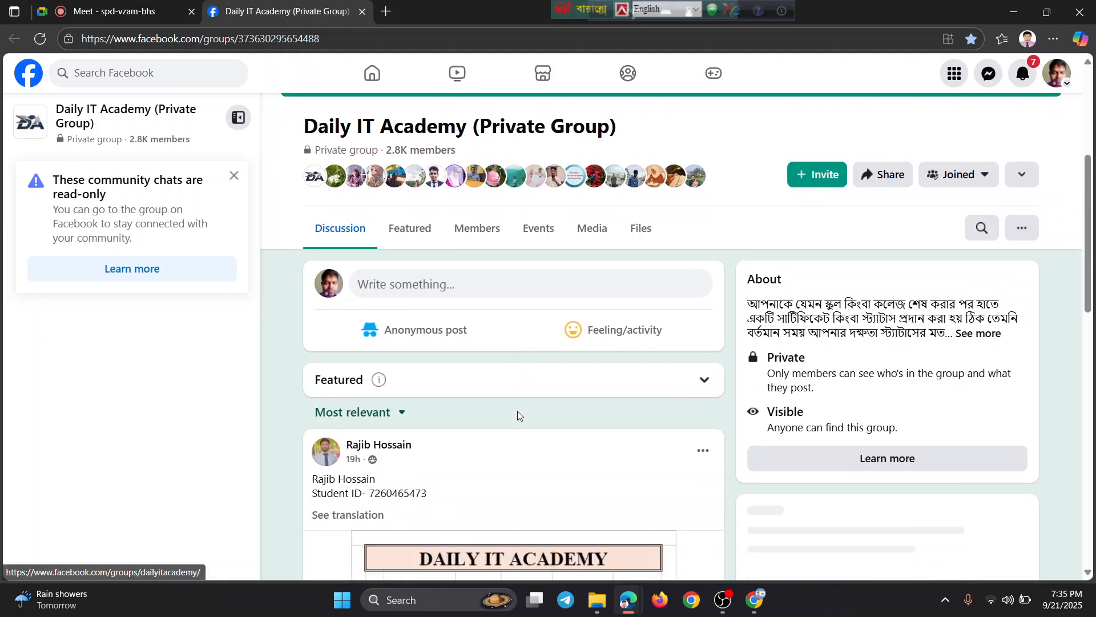
{"action": "scroll", "coordinate": [518, 416], "scroll_direction": "up", "scroll_amount": 5}
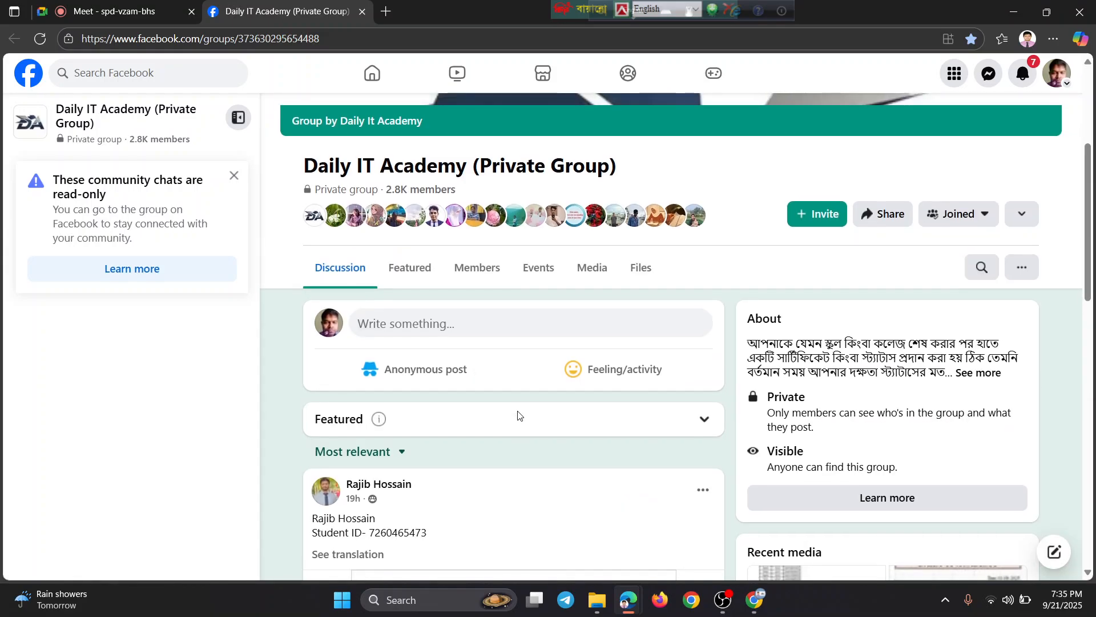
{"action": "scroll", "coordinate": [517, 416], "scroll_direction": "down", "scroll_amount": 3}
{"action": "scroll", "coordinate": [518, 416], "scroll_direction": "down", "scroll_amount": 5}
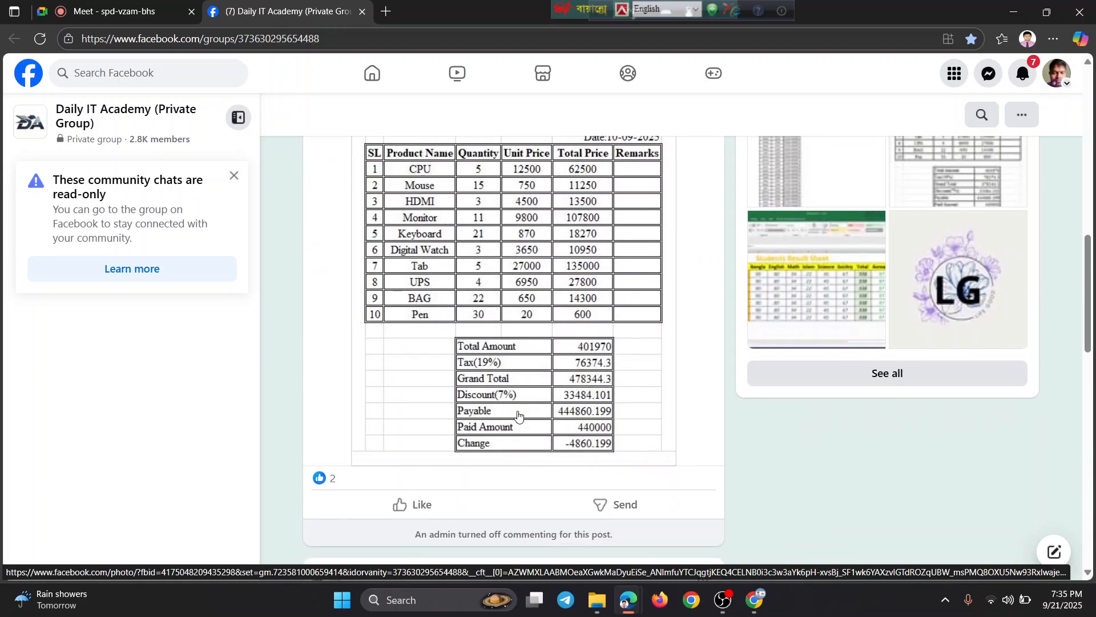
{"action": "scroll", "coordinate": [517, 417], "scroll_direction": "up", "scroll_amount": 3}
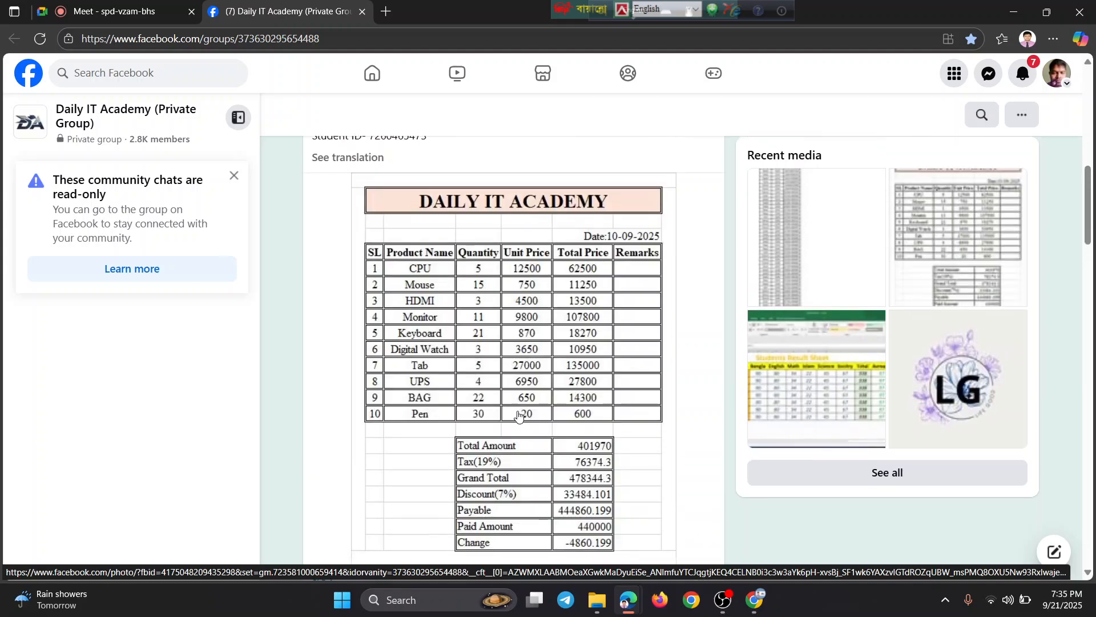
{"action": "scroll", "coordinate": [517, 416], "scroll_direction": "down", "scroll_amount": 9}
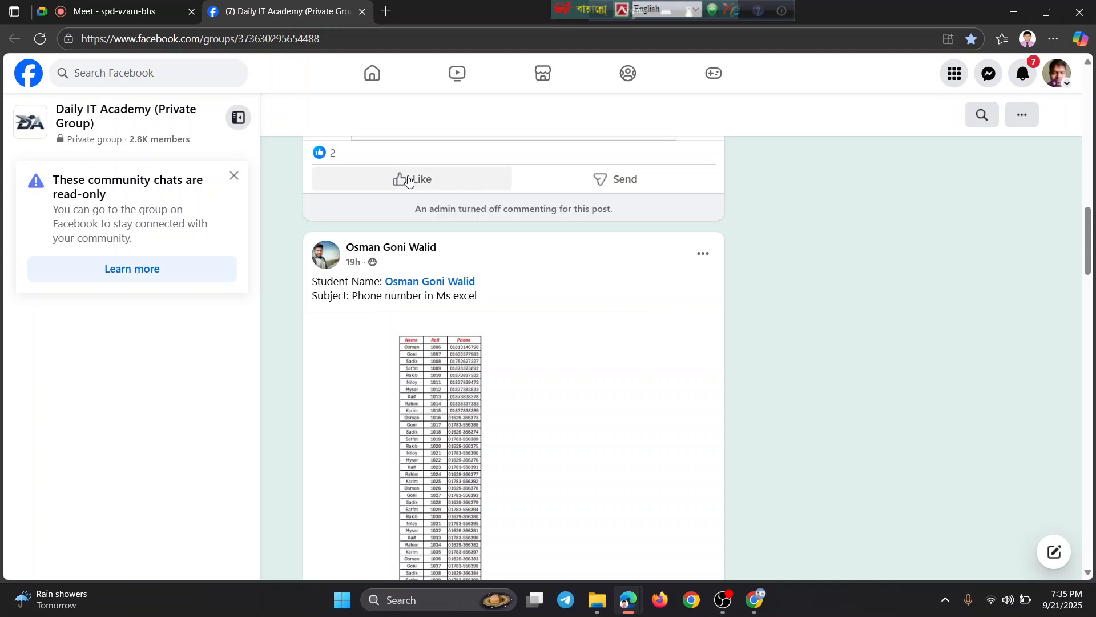
{"action": "scroll", "coordinate": [497, 350], "scroll_direction": "down", "scroll_amount": 6}
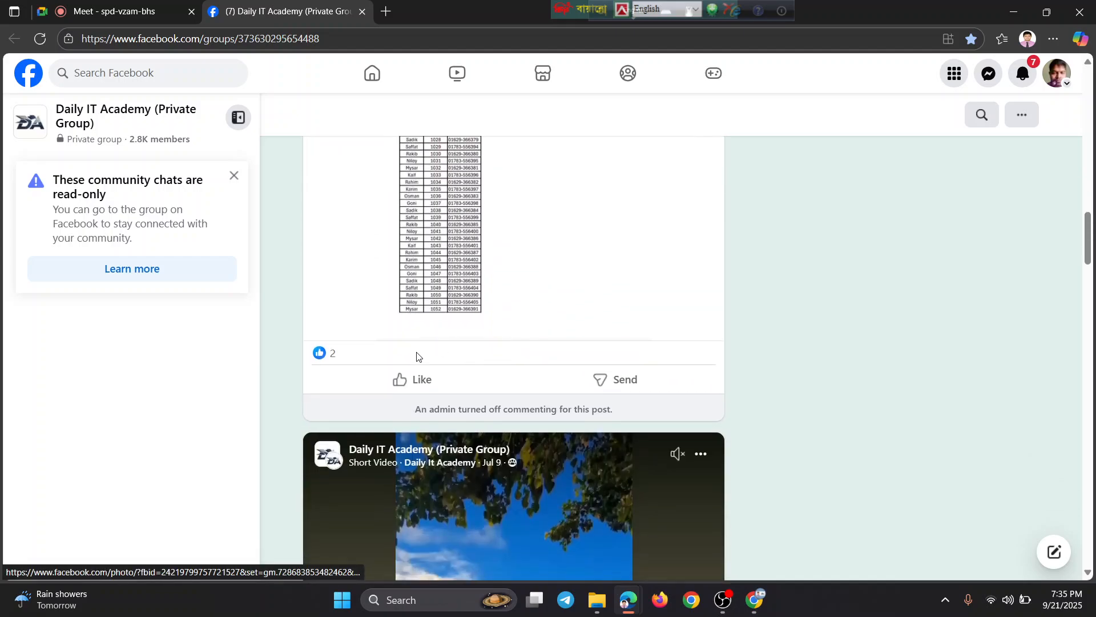
{"action": "left_click", "coordinate": [403, 379]}
Look through the following group posts, return to the start of the group page and check the account's notifications
{"action": "scroll", "coordinate": [525, 413], "scroll_direction": "down", "scroll_amount": 8}
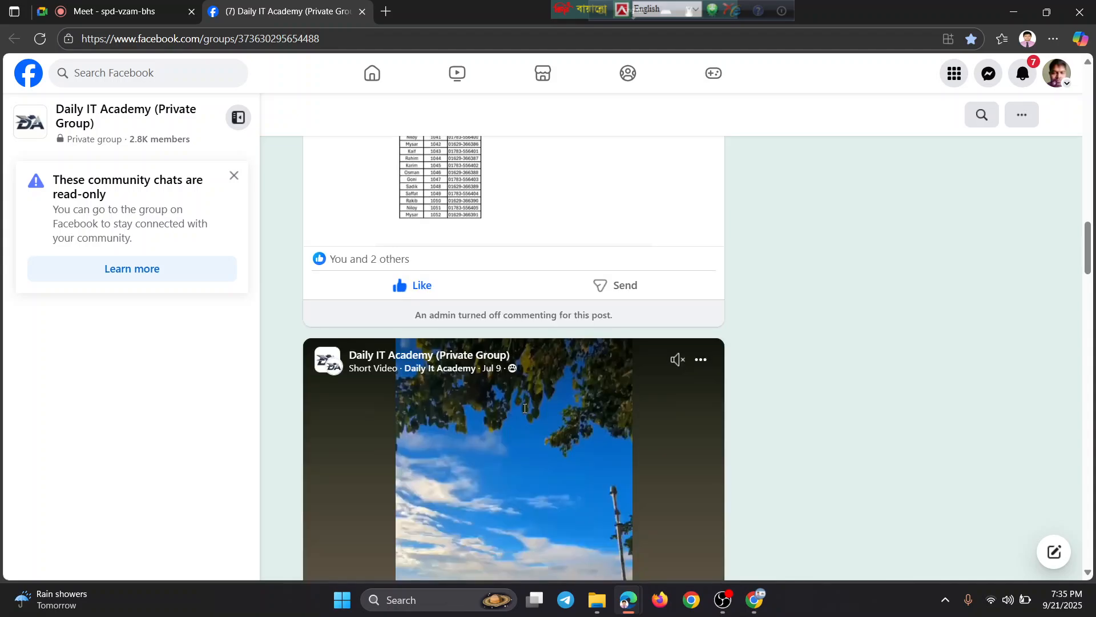
{"action": "scroll", "coordinate": [525, 412], "scroll_direction": "down", "scroll_amount": 3}
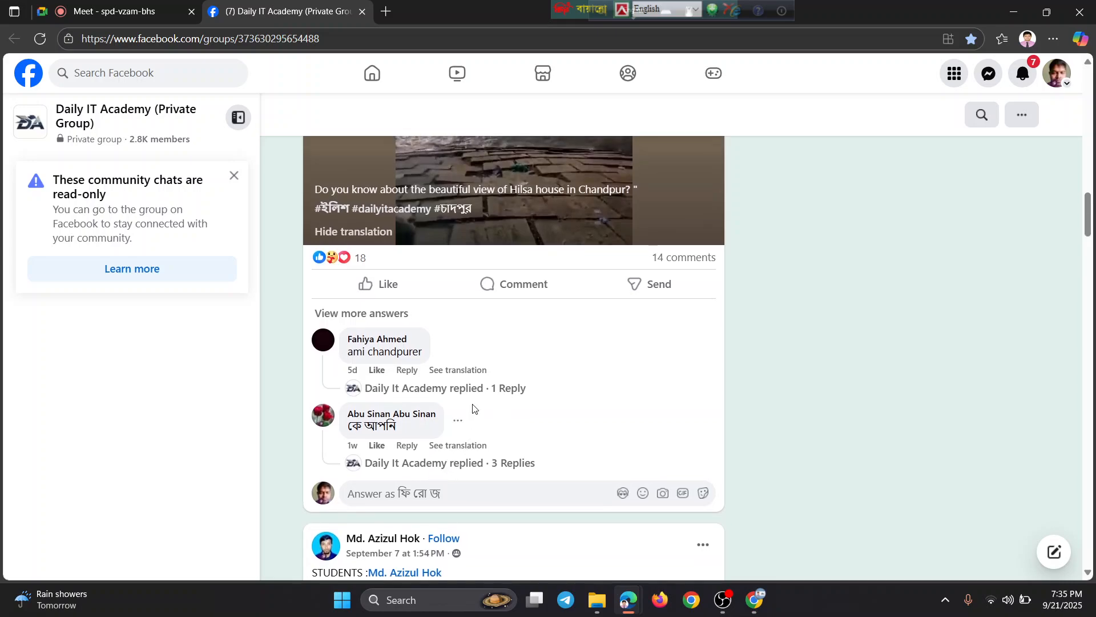
{"action": "scroll", "coordinate": [549, 330], "scroll_direction": "up", "scroll_amount": 6}
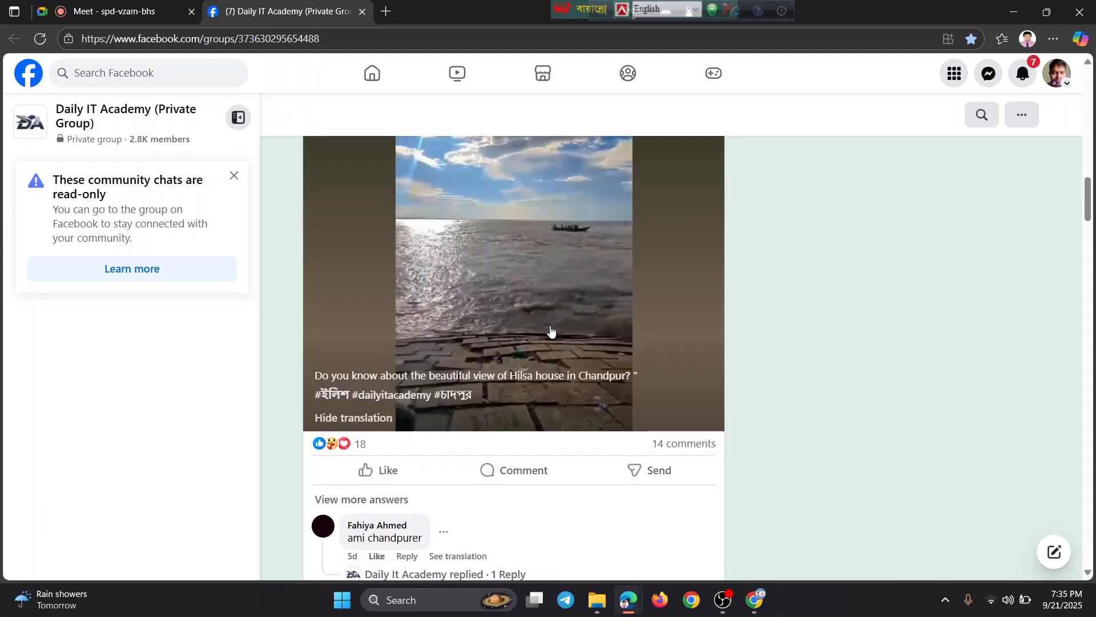
{"action": "scroll", "coordinate": [549, 329], "scroll_direction": "up", "scroll_amount": 20}
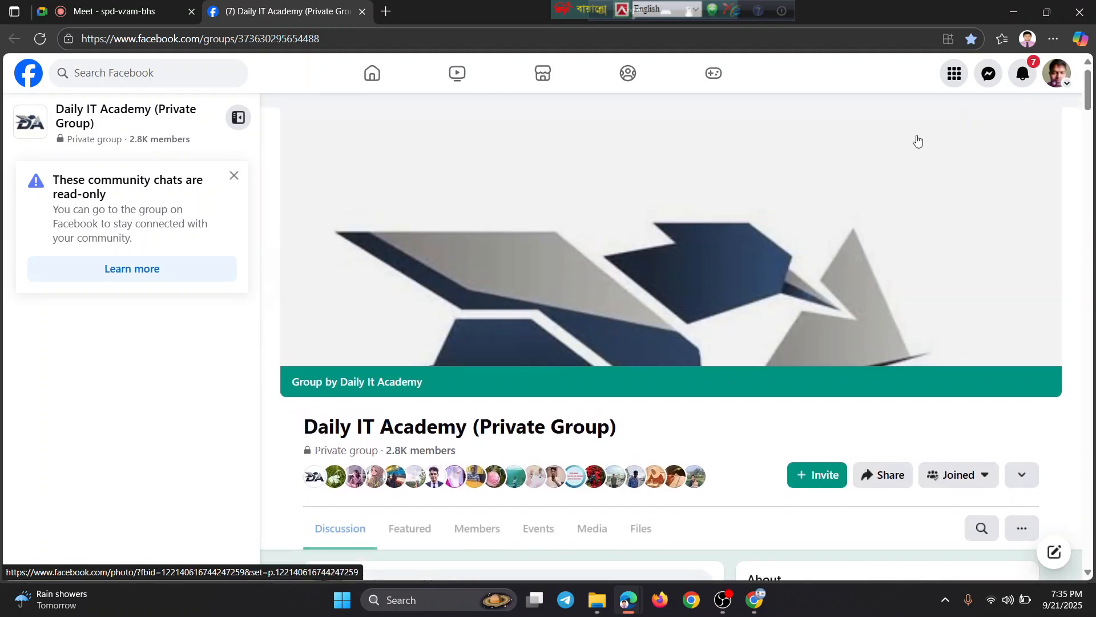
{"action": "left_click", "coordinate": [1028, 88]}
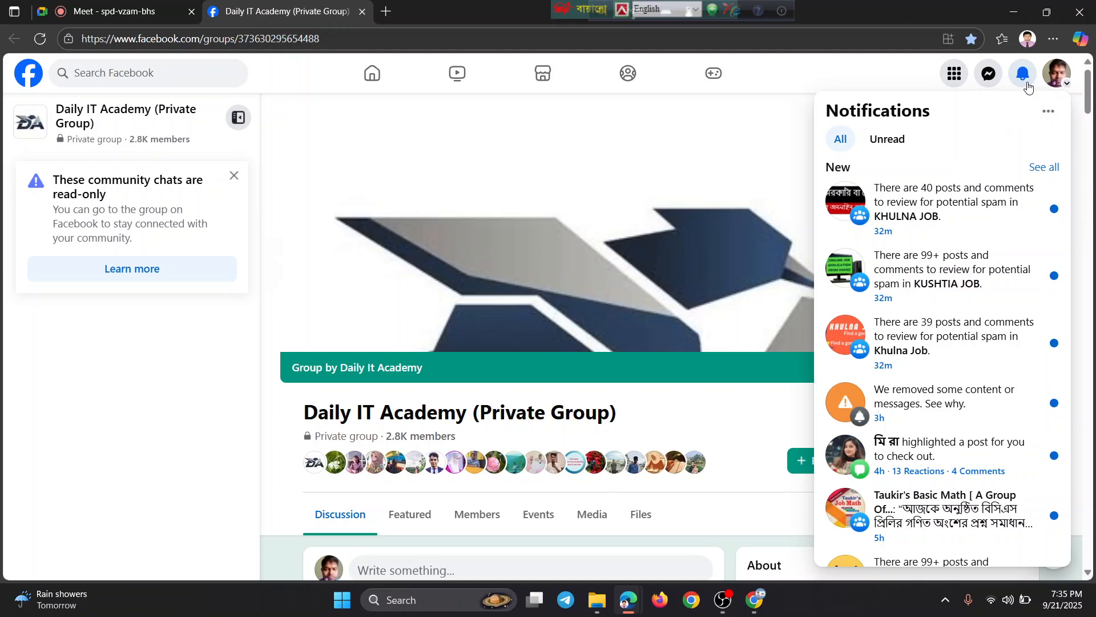
{"action": "left_click", "coordinate": [1028, 87]}
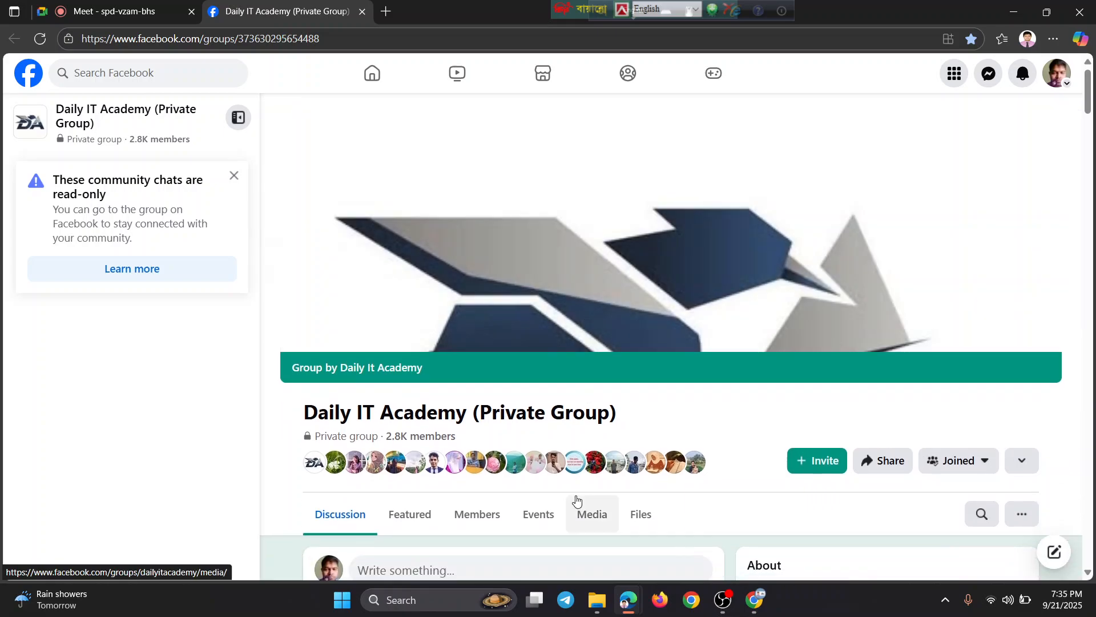
Open the form for creating a new post in the Daily IT Academy private group
{"action": "scroll", "coordinate": [576, 500], "scroll_direction": "down", "scroll_amount": 2}
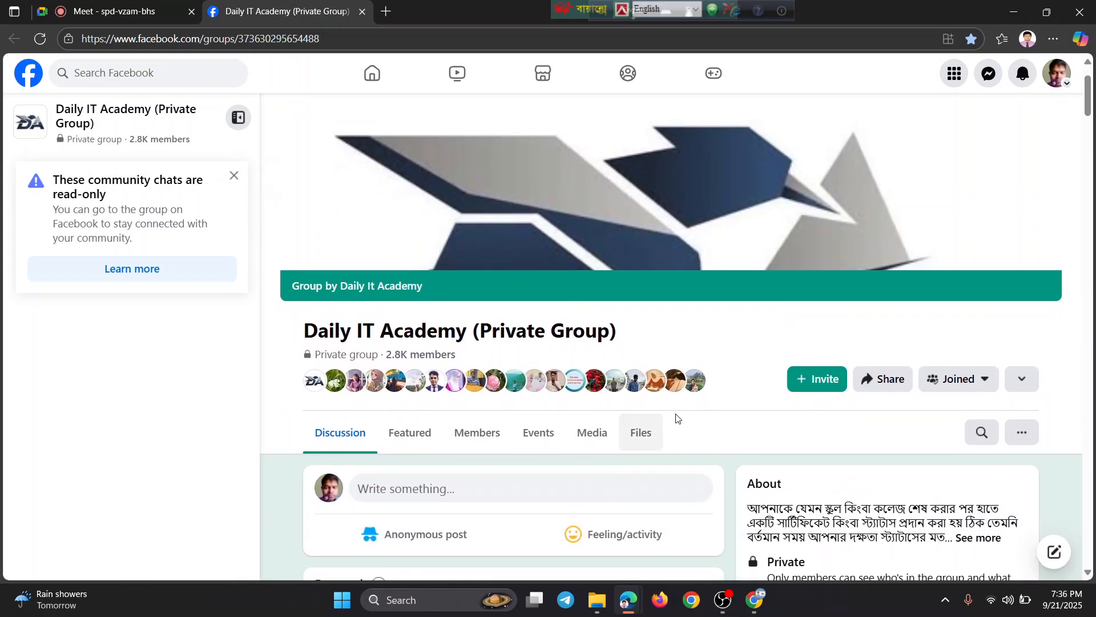
{"action": "scroll", "coordinate": [693, 397], "scroll_direction": "down", "scroll_amount": 3}
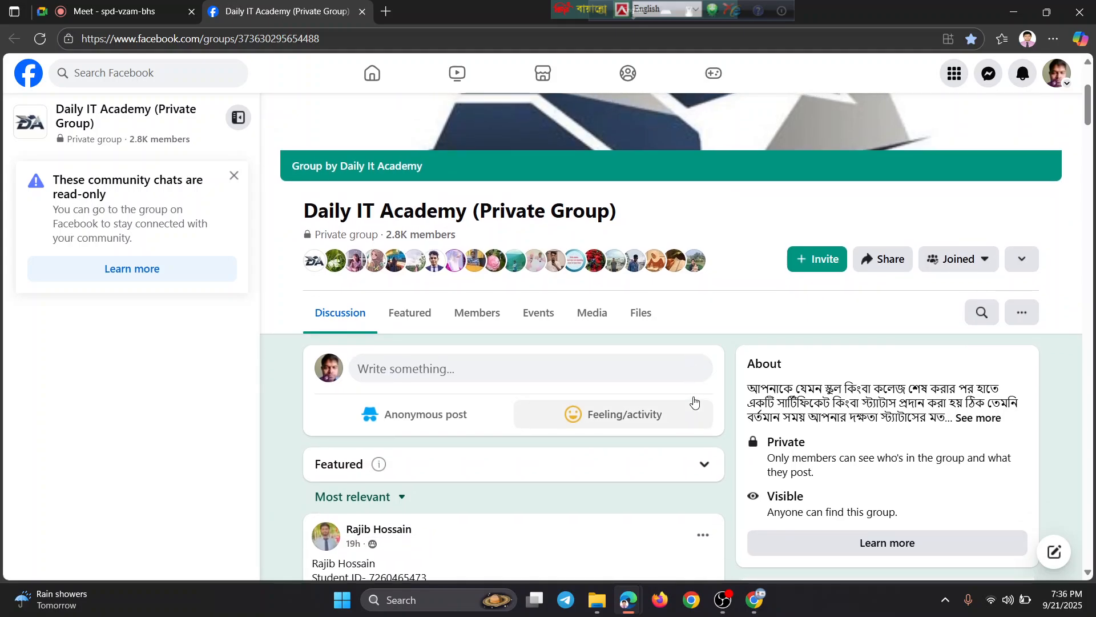
{"action": "scroll", "coordinate": [695, 402], "scroll_direction": "down", "scroll_amount": 1}
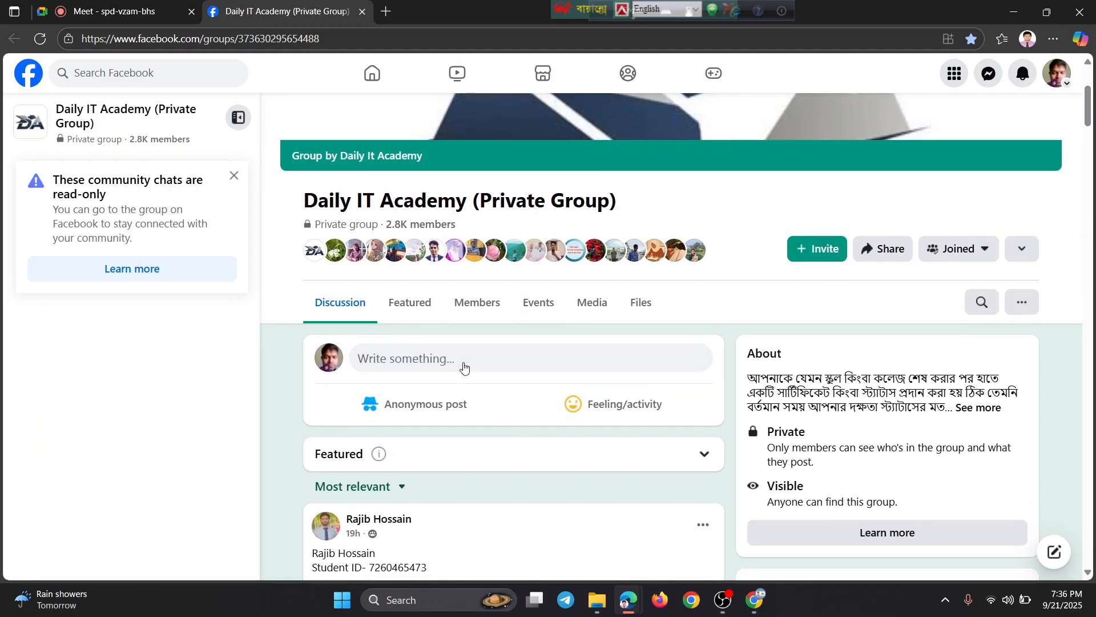
{"action": "scroll", "coordinate": [644, 358], "scroll_direction": "down", "scroll_amount": 2}
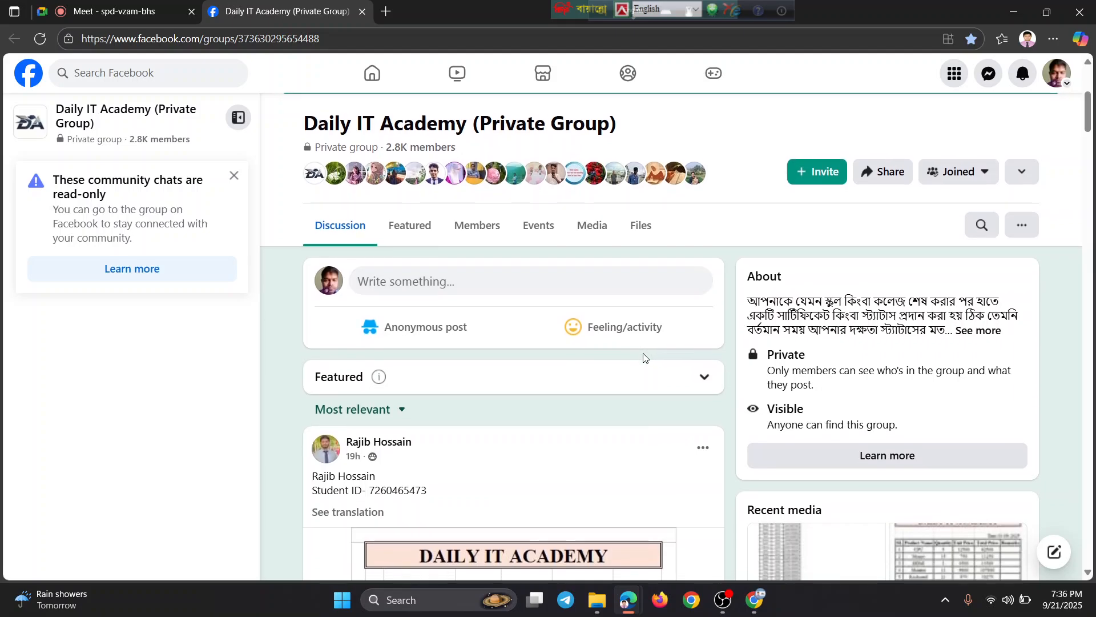
{"action": "scroll", "coordinate": [644, 358], "scroll_direction": "up", "scroll_amount": 1}
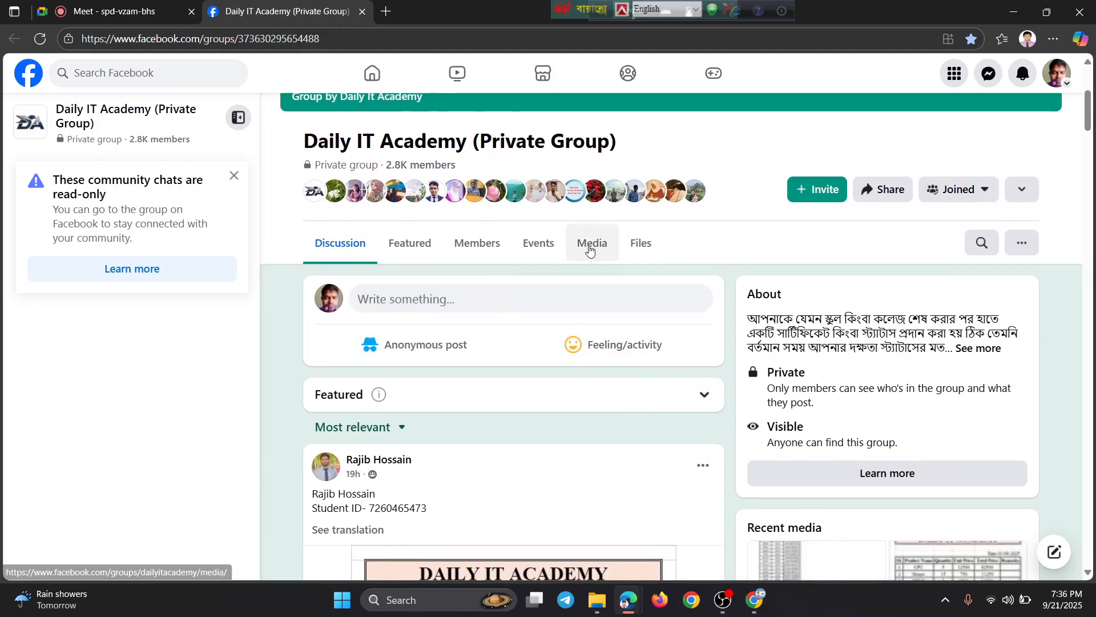
{"action": "scroll", "coordinate": [590, 249], "scroll_direction": "up", "scroll_amount": 2}
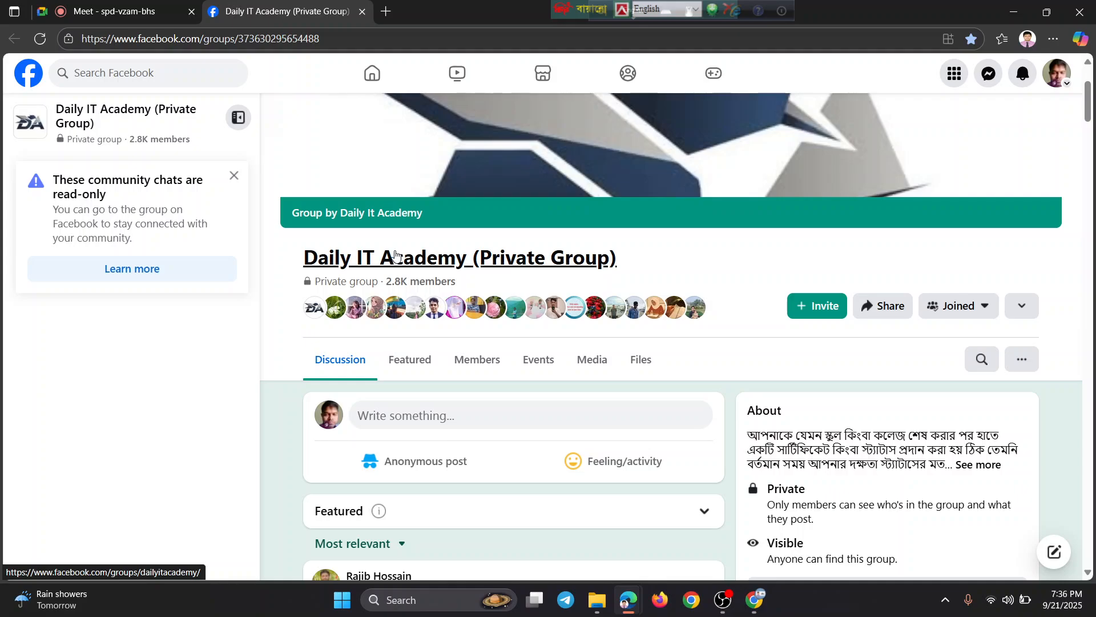
{"action": "scroll", "coordinate": [494, 421], "scroll_direction": "down", "scroll_amount": 1}
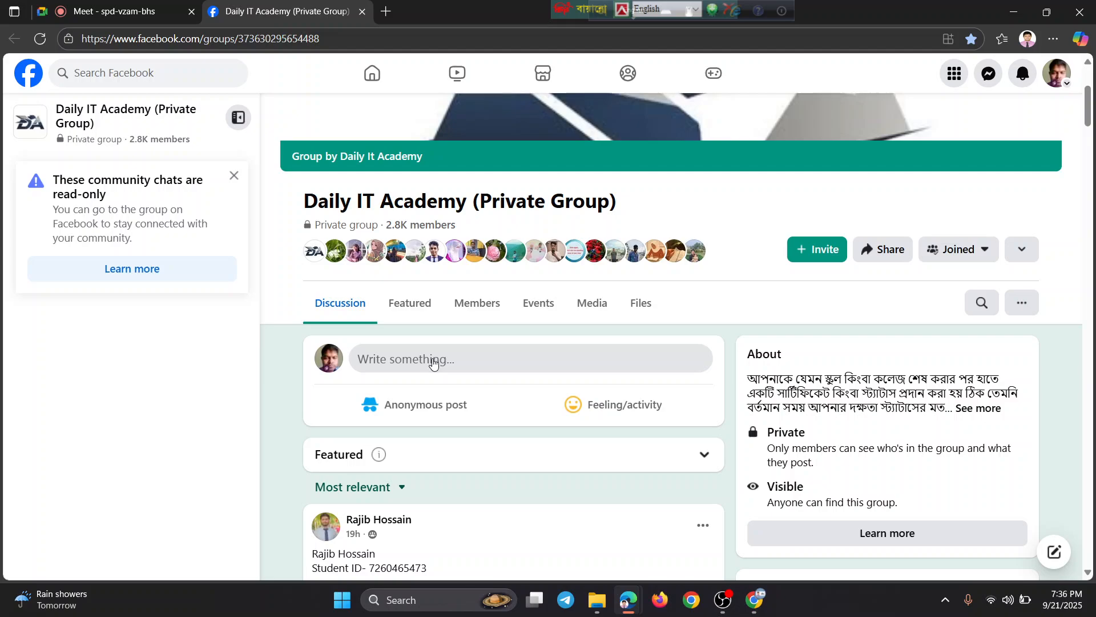
{"action": "left_click", "coordinate": [447, 362]}
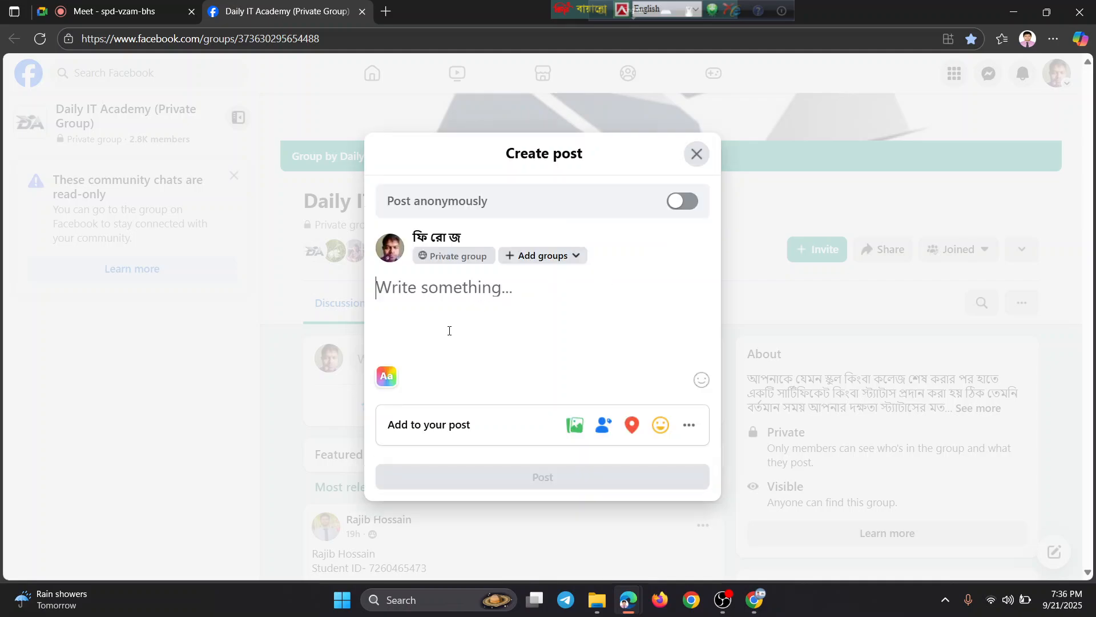
Draft the group post with the lines "HW" and "Trainer:", and tag the trainer's profile after the second one
{"action": "type", "text": "HW"}
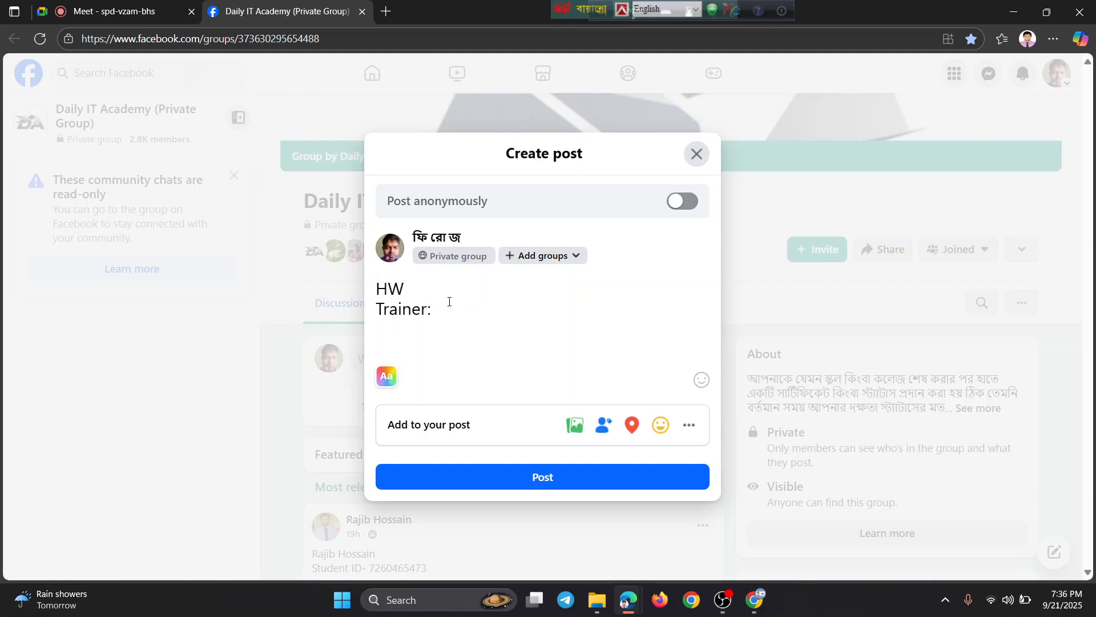
{"action": "type", "text": "@"}
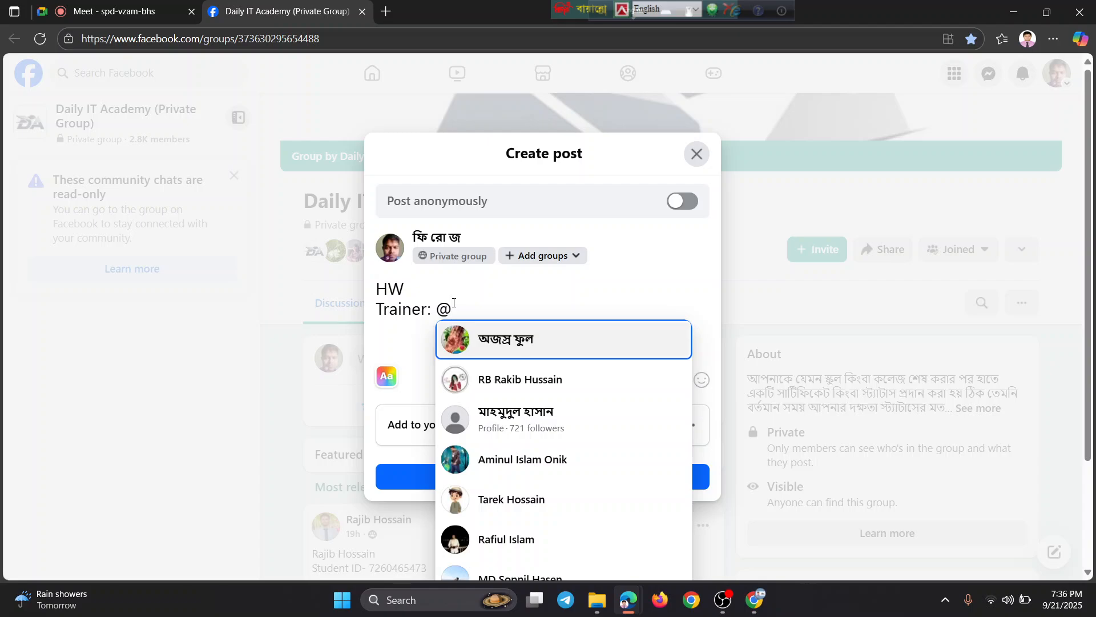
{"action": "type", "text": "dT"}
{"action": "key", "text": "BackSpace"}
{"action": "type", "text": "ফি"}
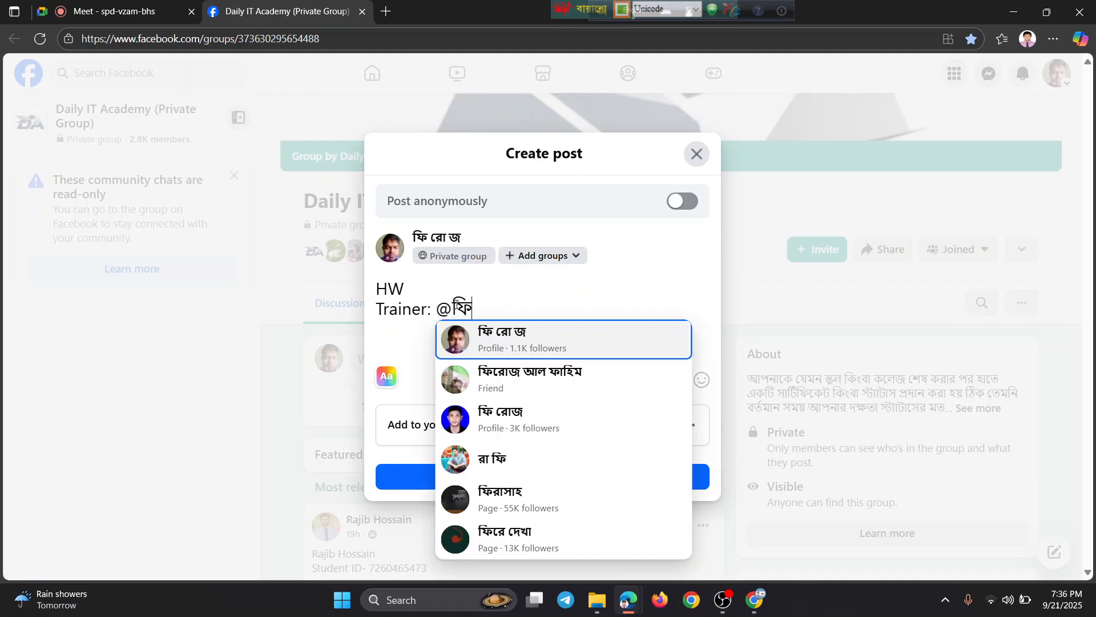
{"action": "left_click", "coordinate": [534, 339]}
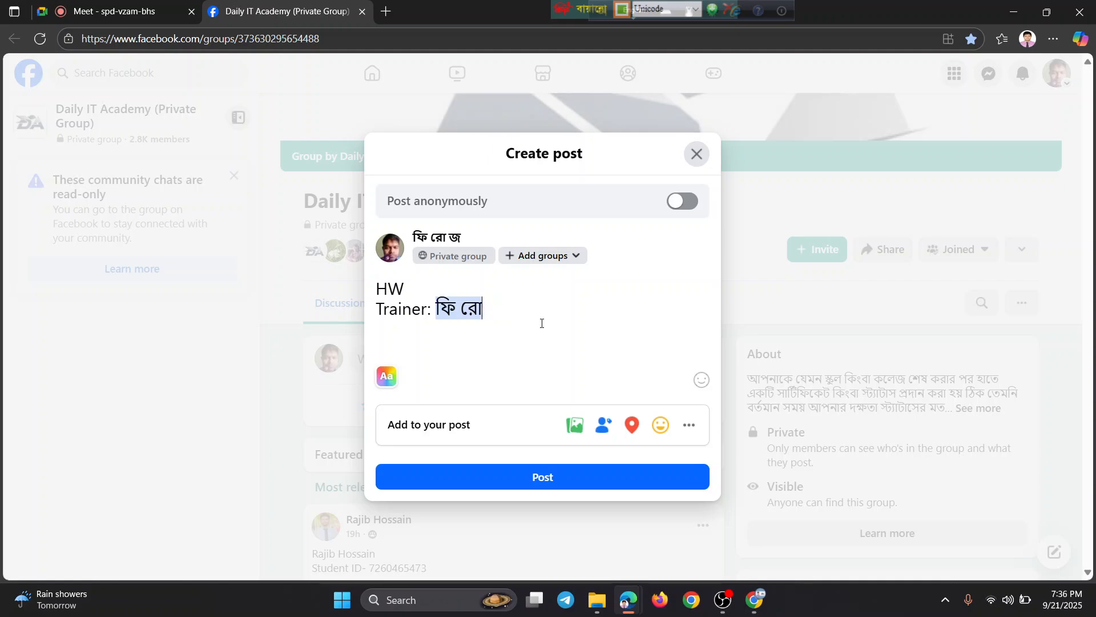
Remove the trainer tag from the draft and close the post form without publishing
{"action": "key", "text": "BackSpace"}
{"action": "key", "text": "BackSpace"}
{"action": "key", "text": "BackSpace"}
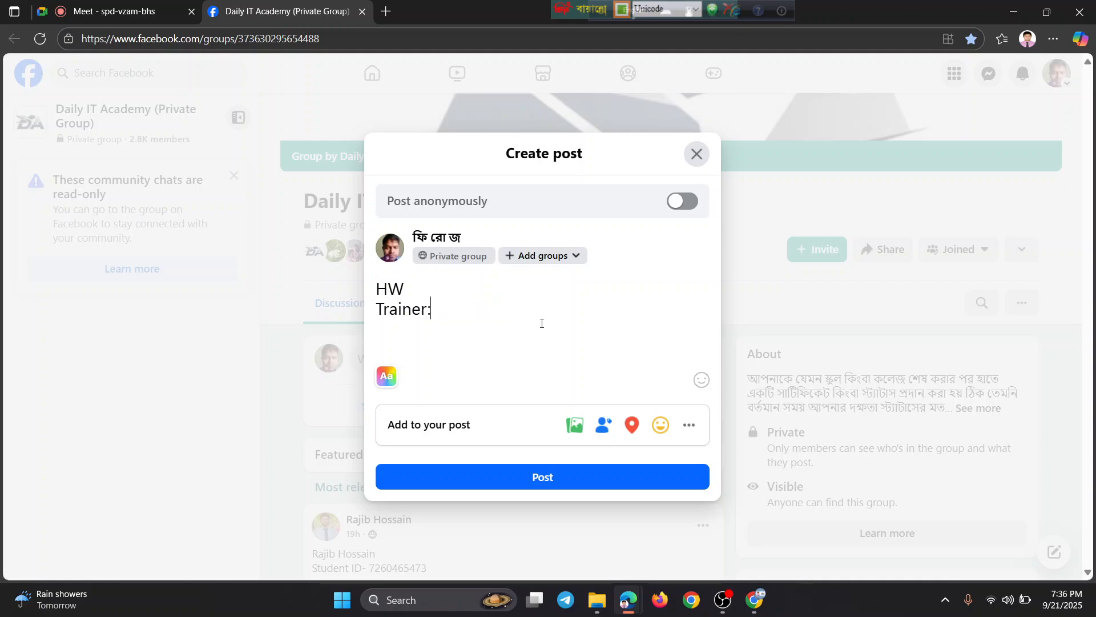
{"action": "left_click", "coordinate": [695, 153]}
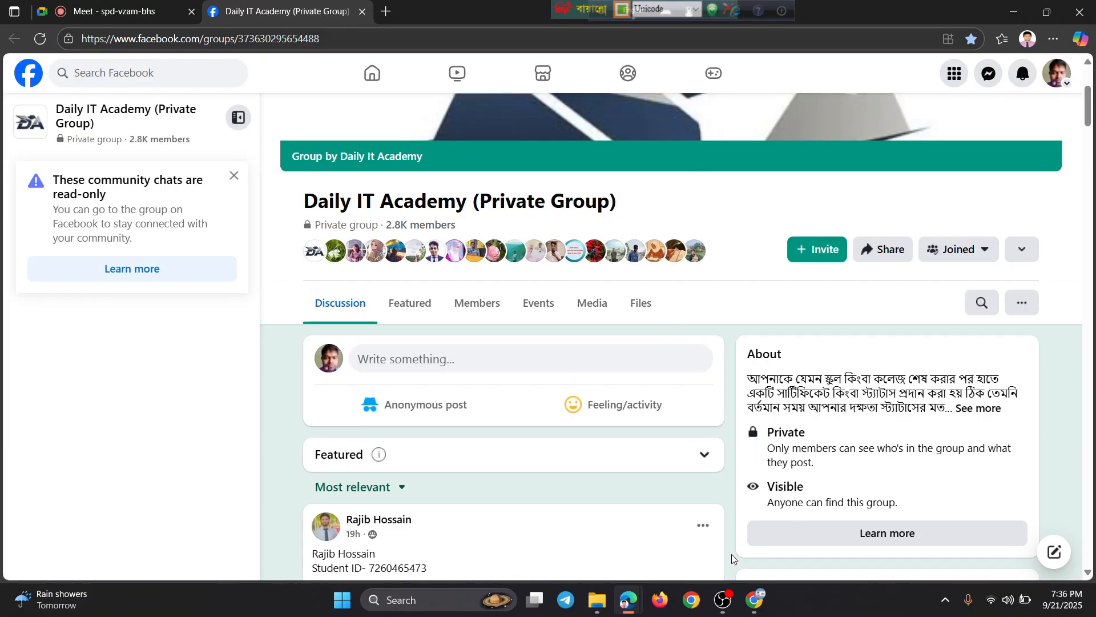
Switch to the Meet call, read the in-call messages and close them
{"action": "mouse_move", "coordinate": [628, 599]}
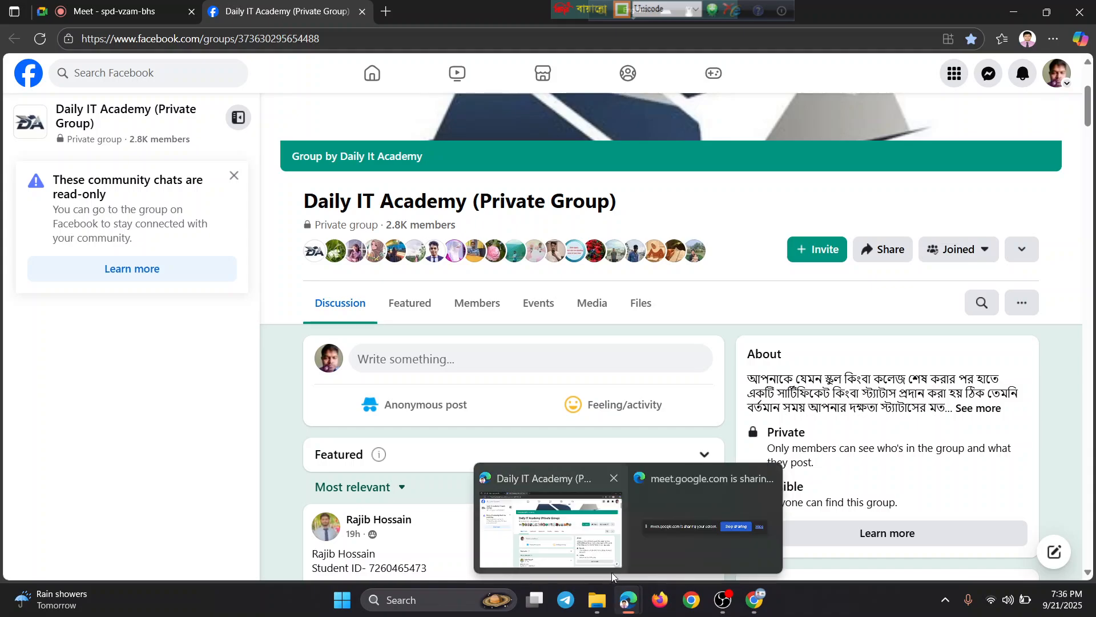
{"action": "mouse_move", "coordinate": [658, 544]}
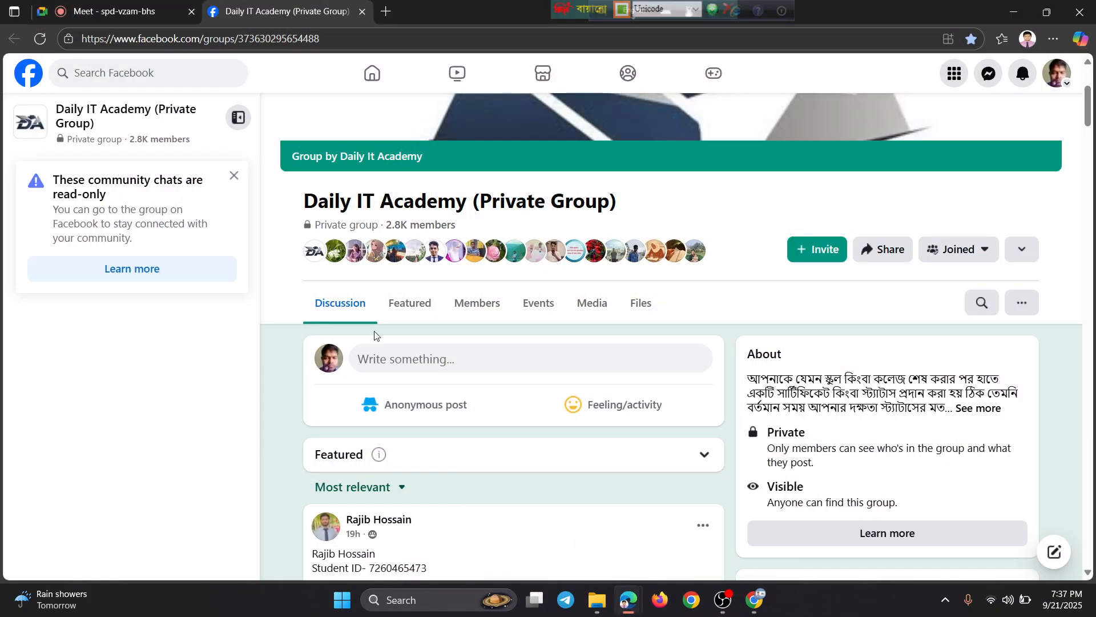
{"action": "left_click", "coordinate": [163, 4]}
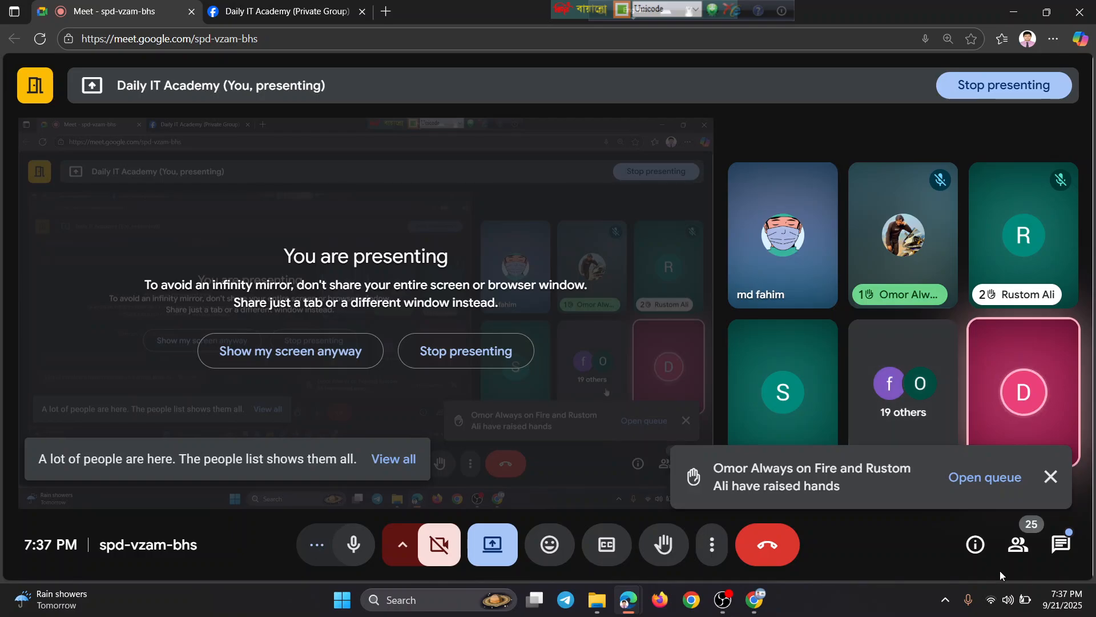
{"action": "left_click", "coordinate": [1062, 548]}
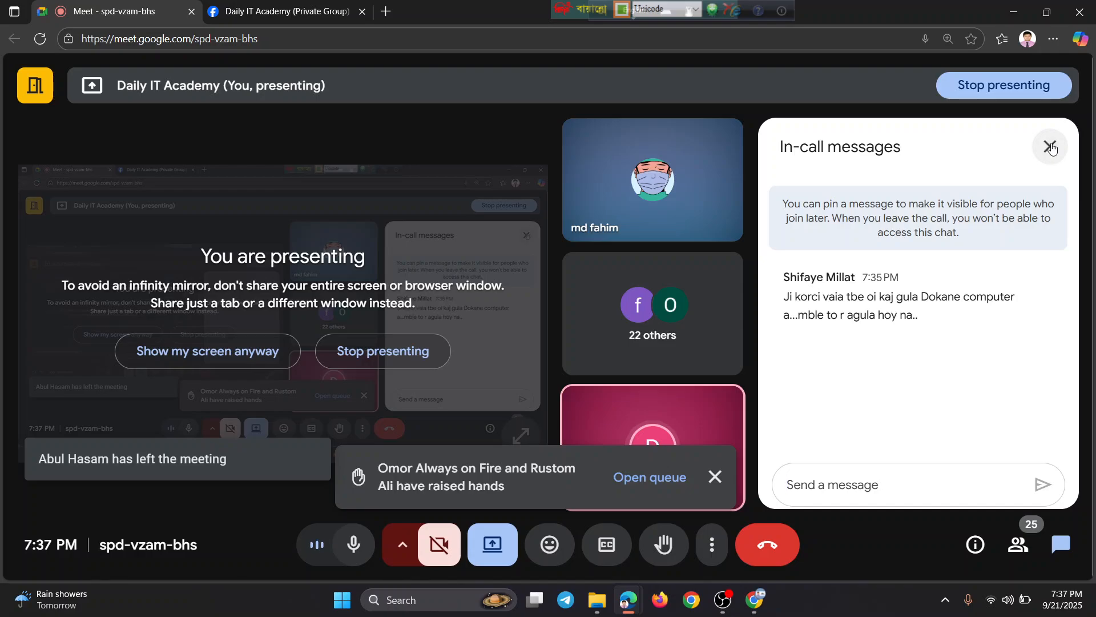
{"action": "left_click", "coordinate": [1051, 147]}
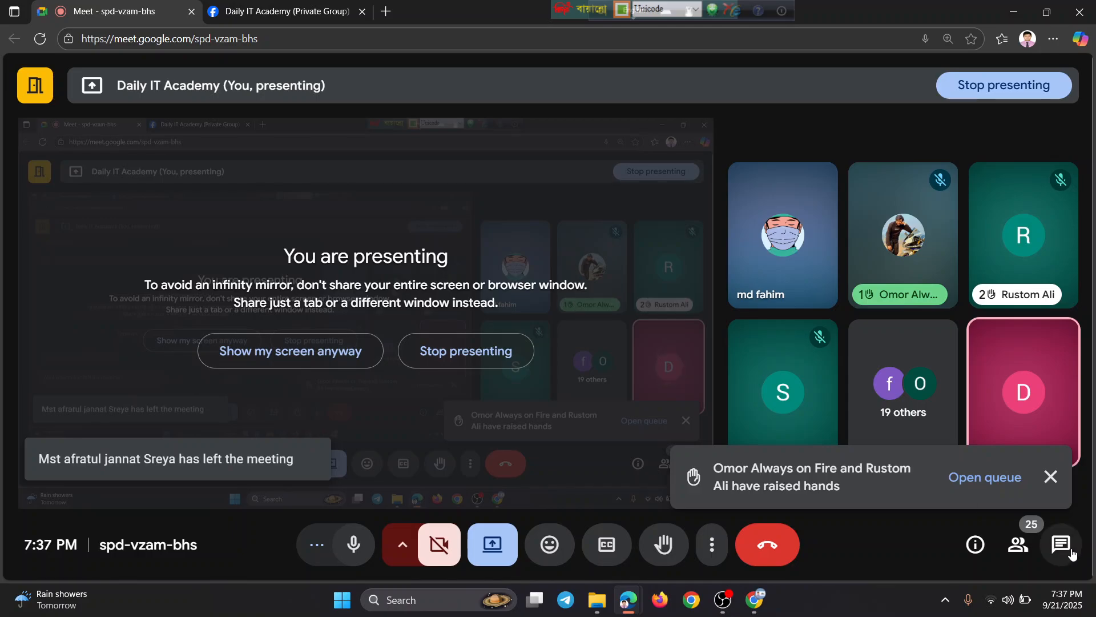
{"action": "left_click", "coordinate": [1061, 546]}
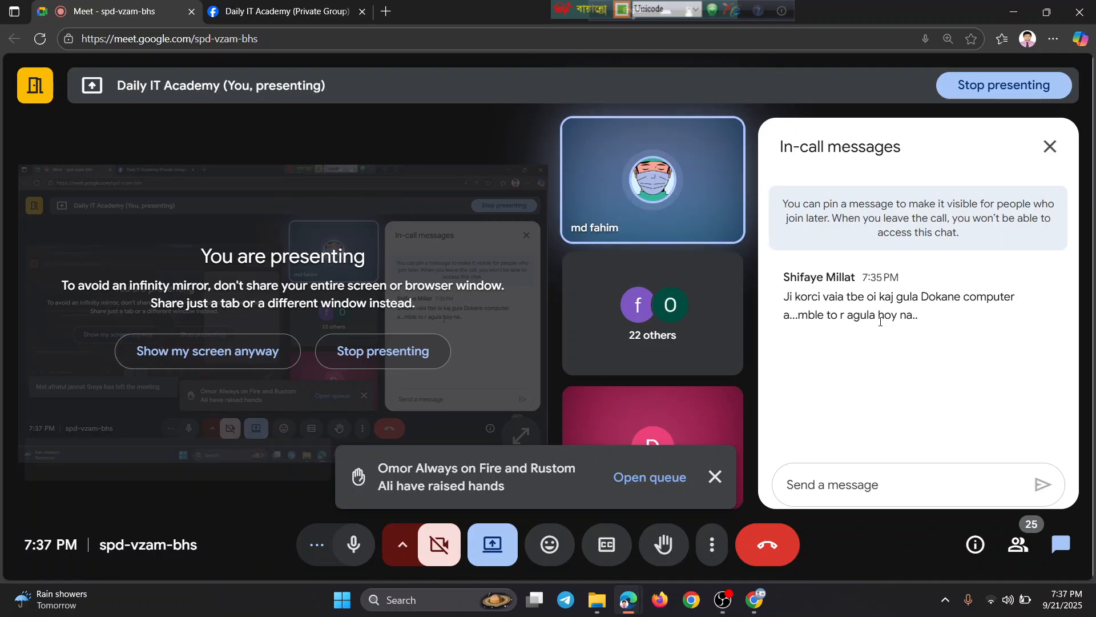
{"action": "left_click", "coordinate": [1062, 151]}
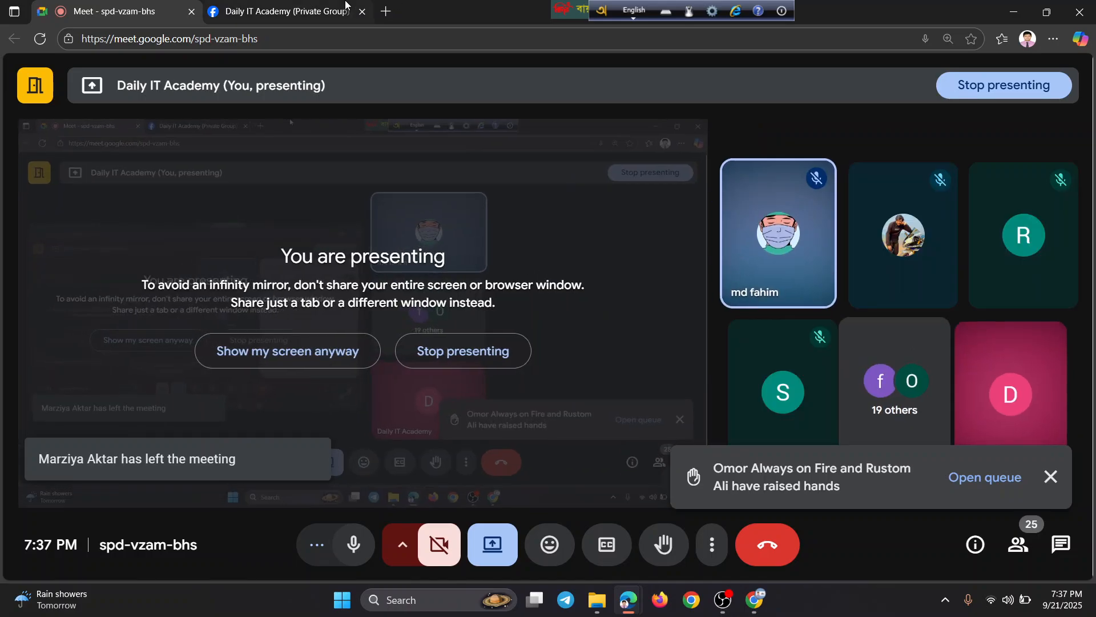
Return to the Daily IT Academy group page and copy its full web address
{"action": "left_click", "coordinate": [320, 11]}
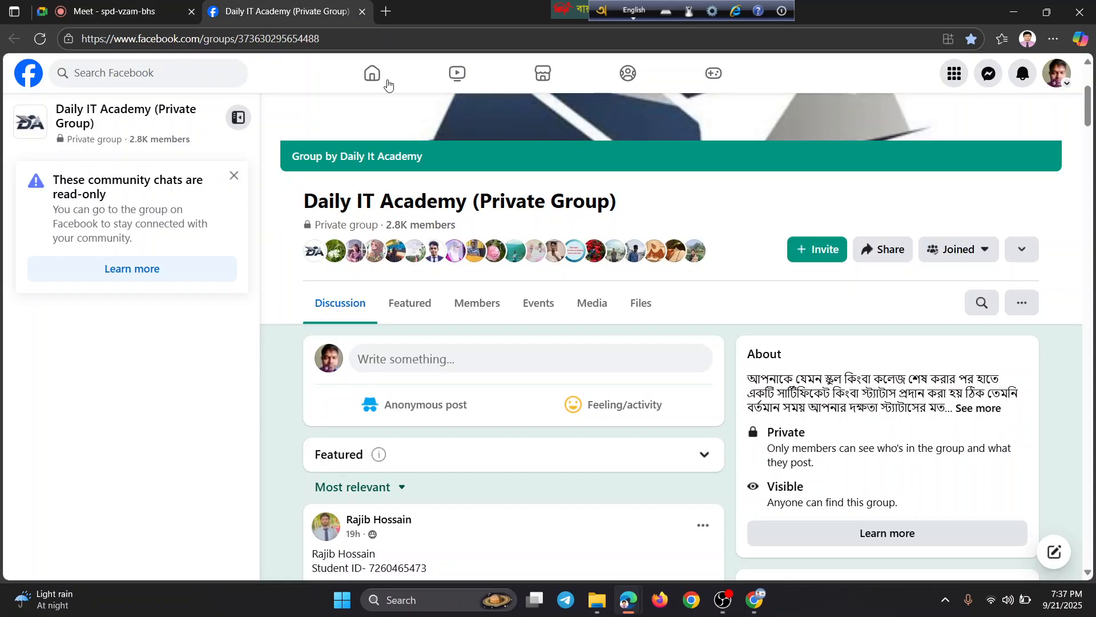
{"action": "scroll", "coordinate": [415, 137], "scroll_direction": "up", "scroll_amount": 4}
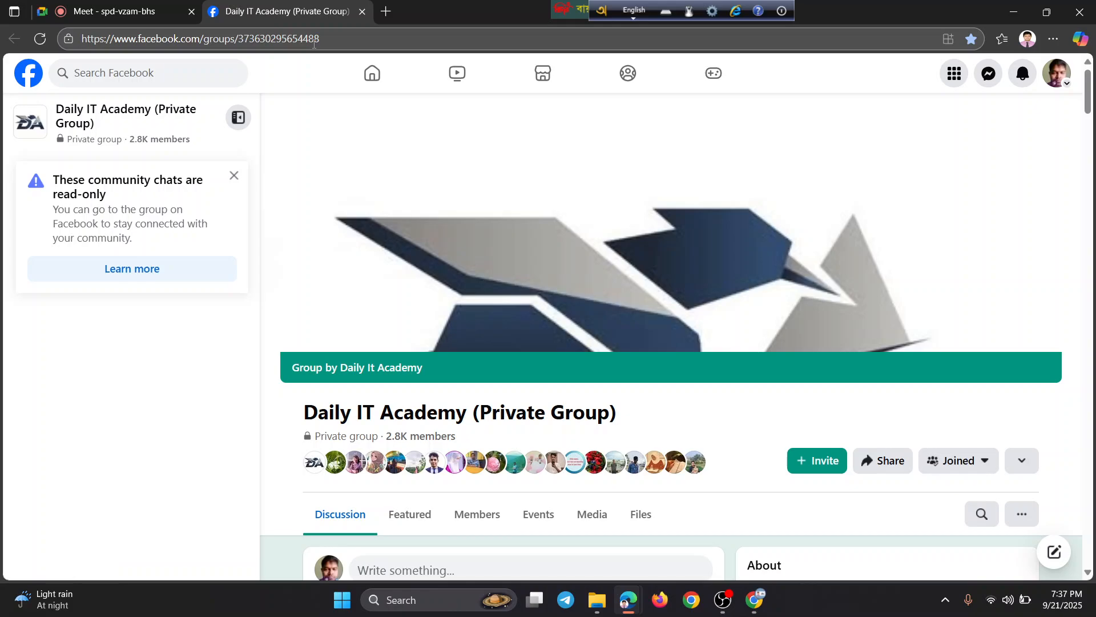
{"action": "left_click", "coordinate": [314, 44]}
{"action": "left_click", "coordinate": [314, 44]}
{"action": "key", "text": "End"}
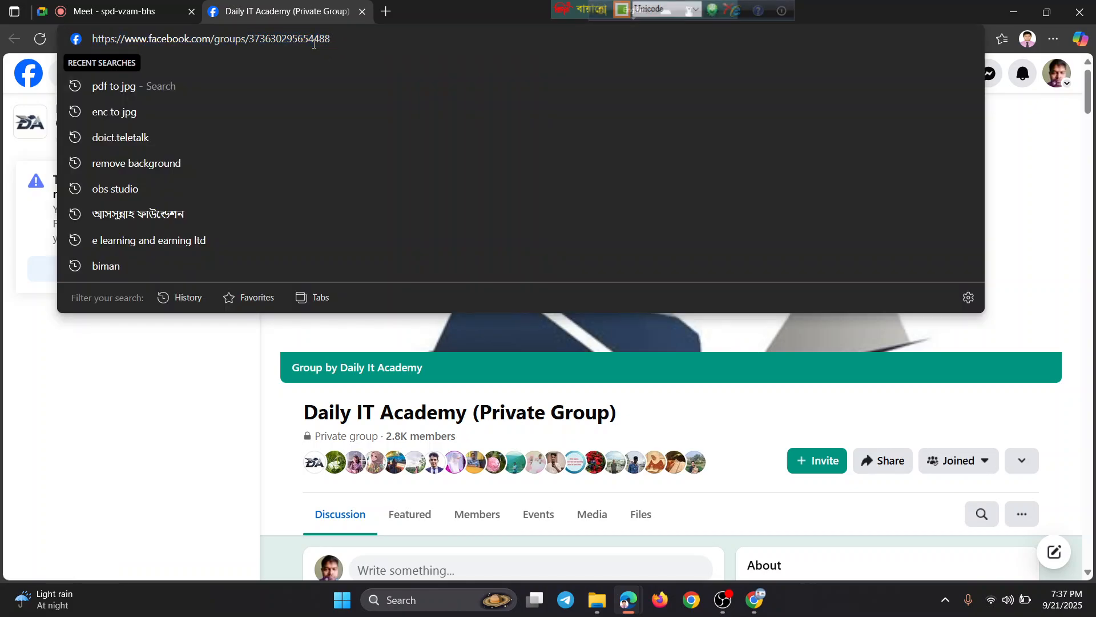
{"action": "key", "text": "ctrl+a"}
{"action": "key", "text": "ctrl+c"}
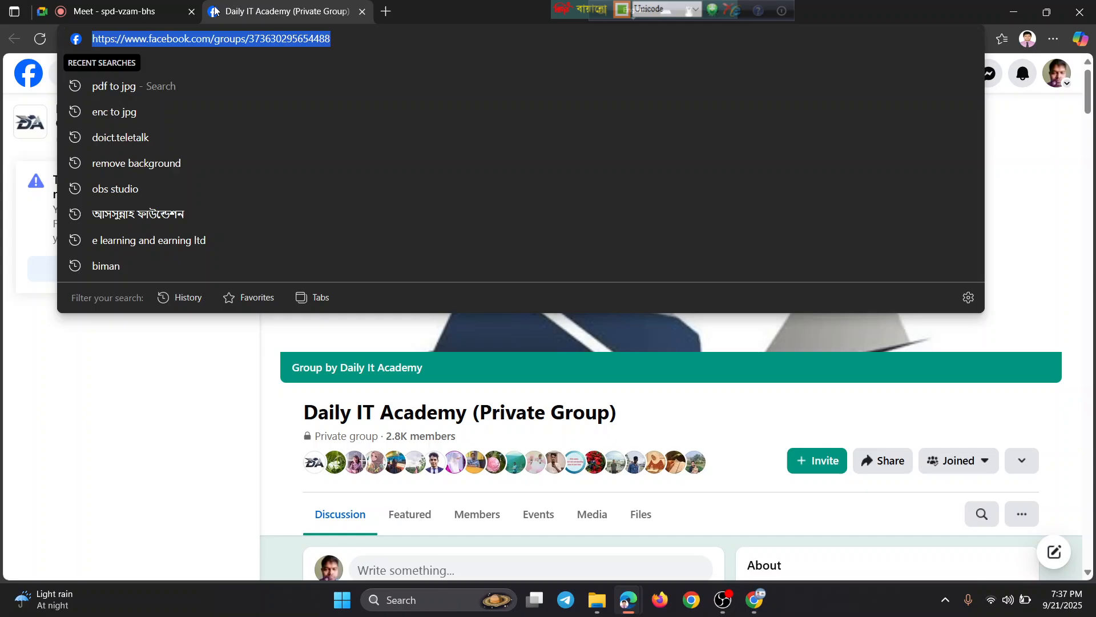
Send the copied Facebook group link to the participants as an in-call message in the Meet call
{"action": "left_click", "coordinate": [114, 10]}
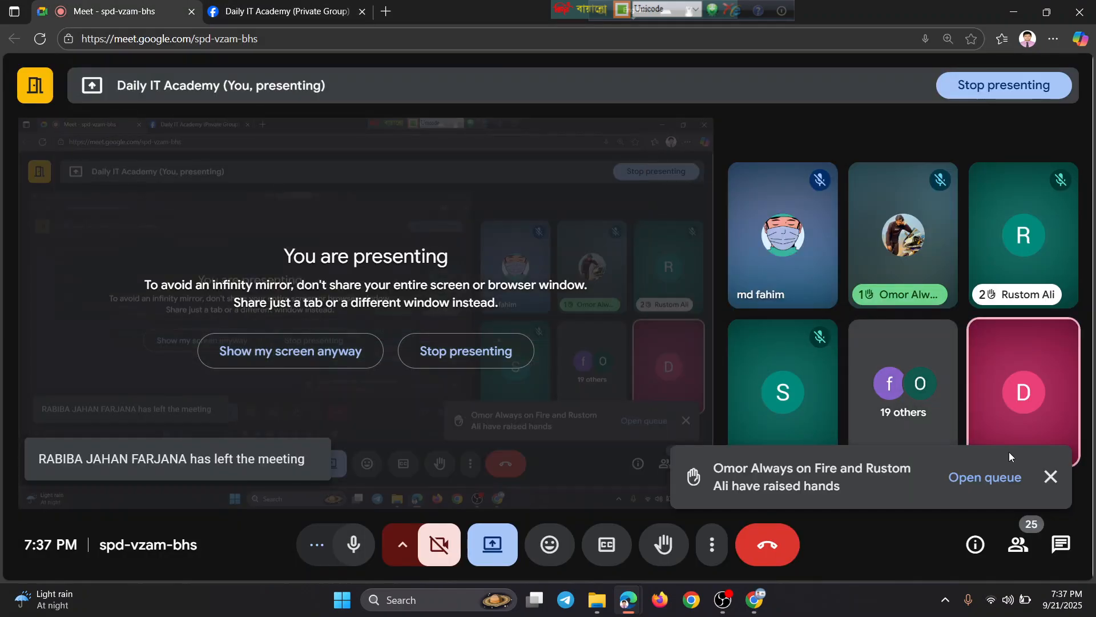
{"action": "left_click", "coordinate": [1061, 544]}
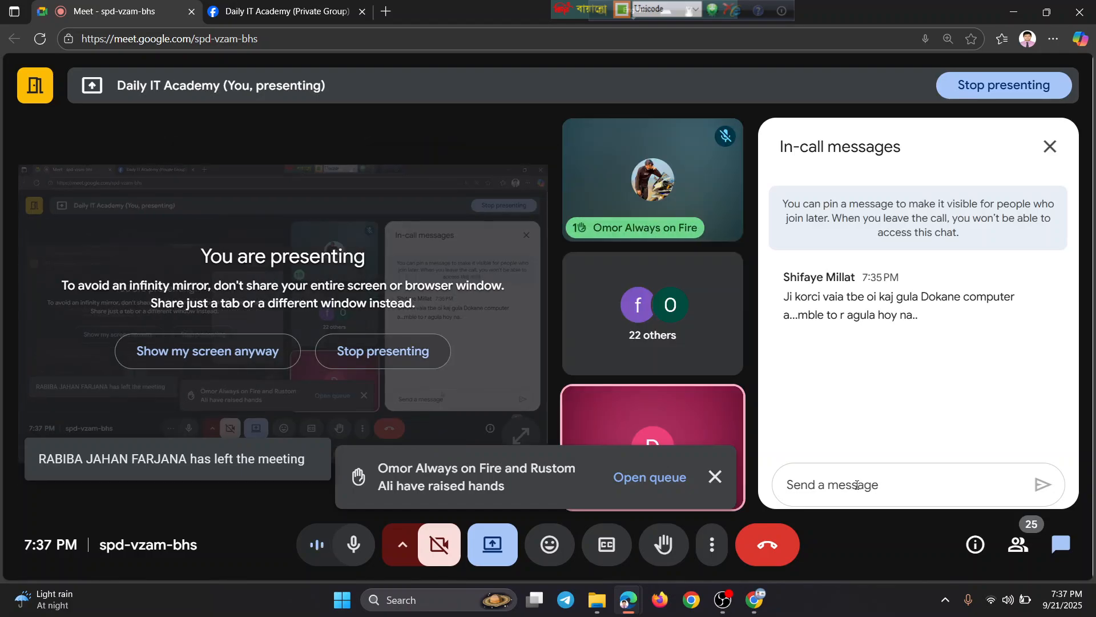
{"action": "key", "text": "ctrl+v"}
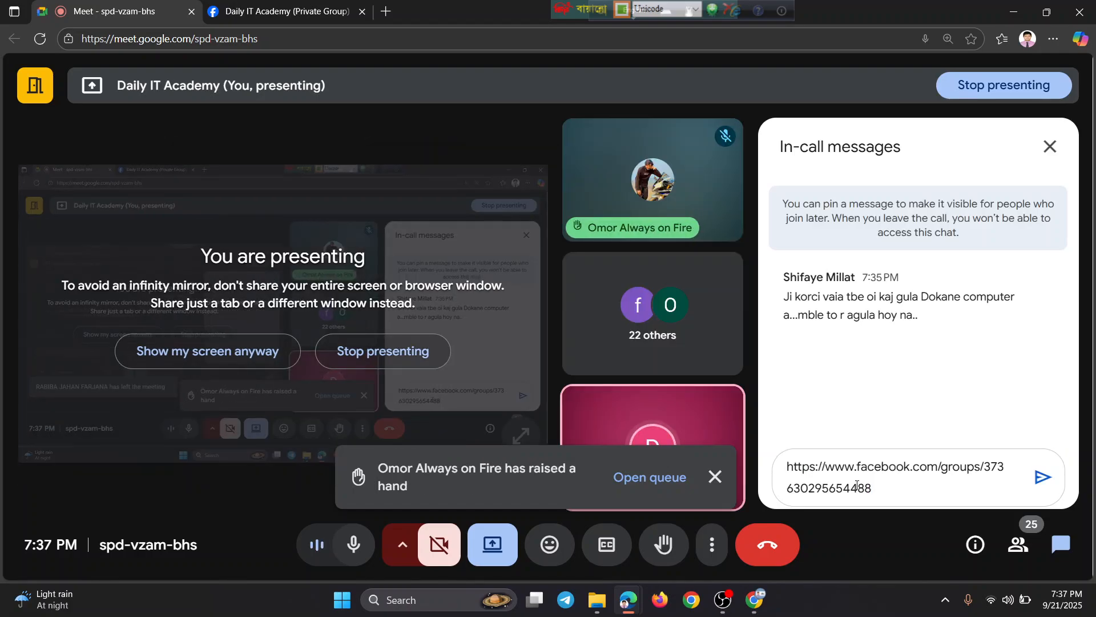
{"action": "key", "text": "Return"}
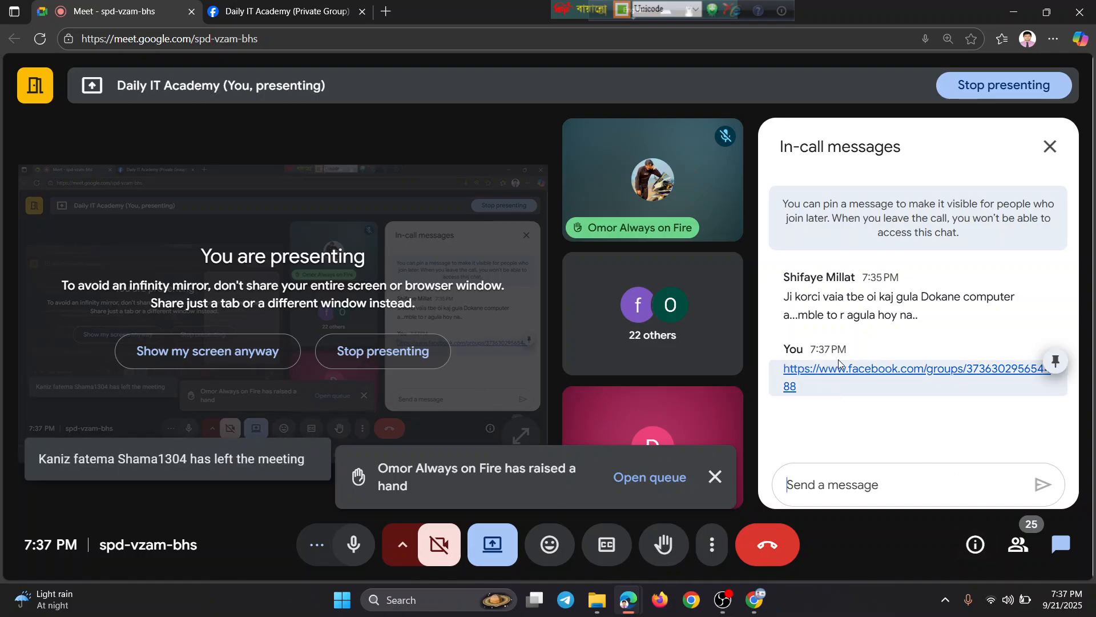
Look over the group page once more, then return to the Meet call and close the in-call messages
{"action": "left_click", "coordinate": [319, 18]}
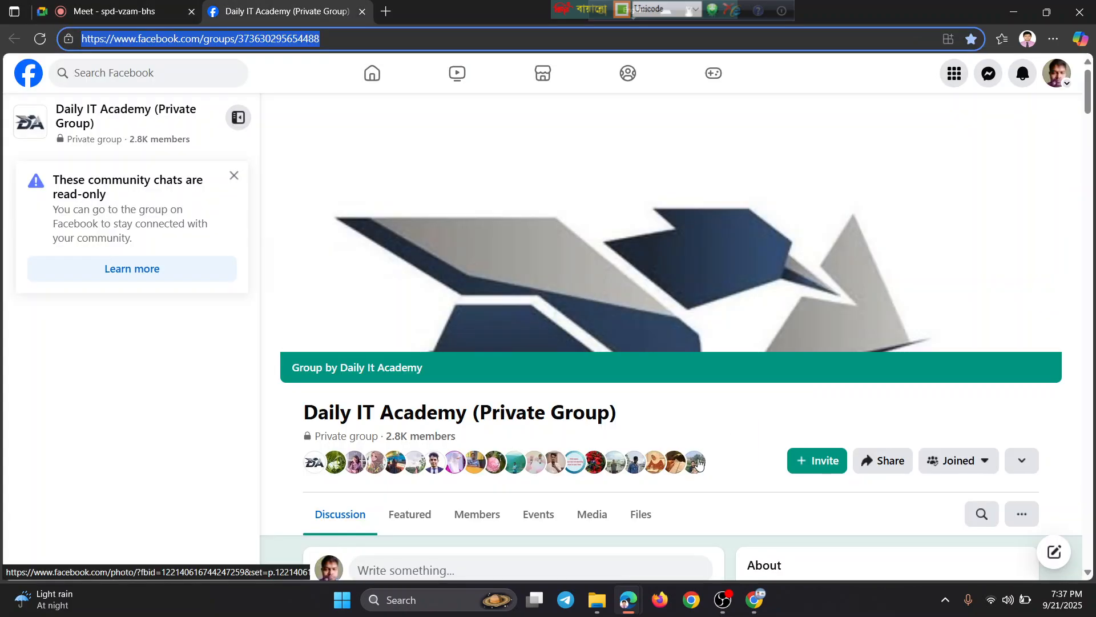
{"action": "scroll", "coordinate": [699, 462], "scroll_direction": "down", "scroll_amount": 7}
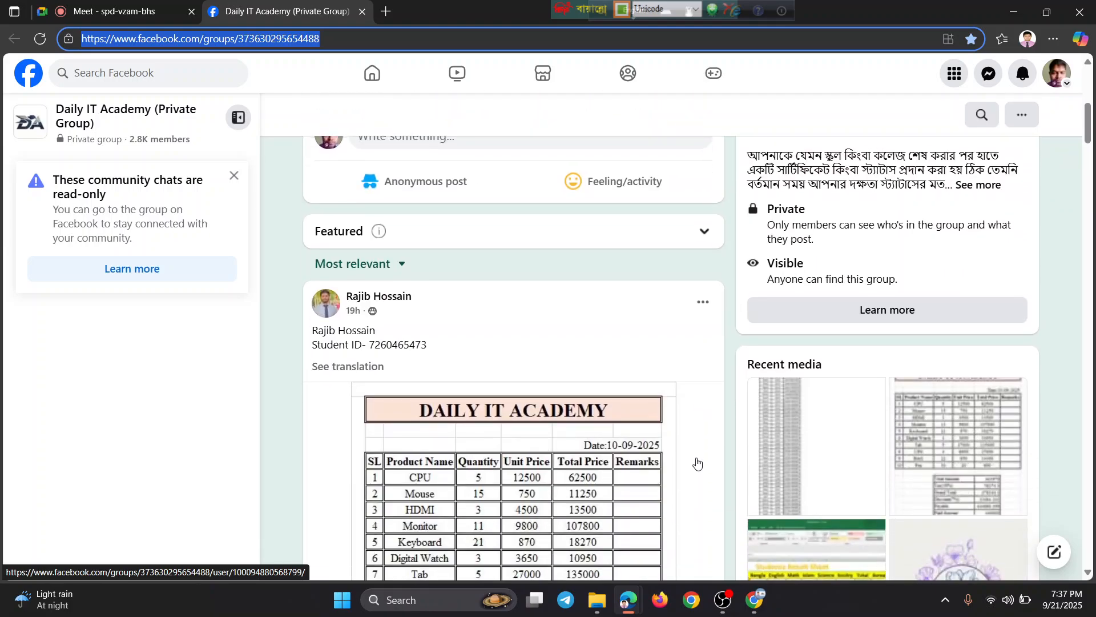
{"action": "scroll", "coordinate": [697, 463], "scroll_direction": "up", "scroll_amount": 7}
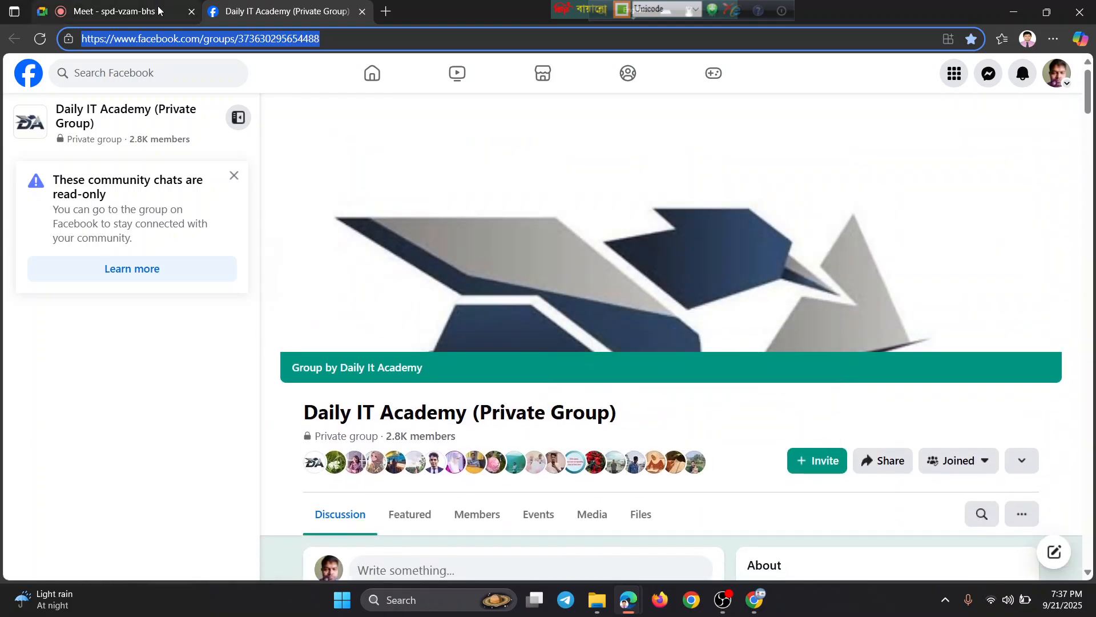
{"action": "left_click", "coordinate": [157, 9]}
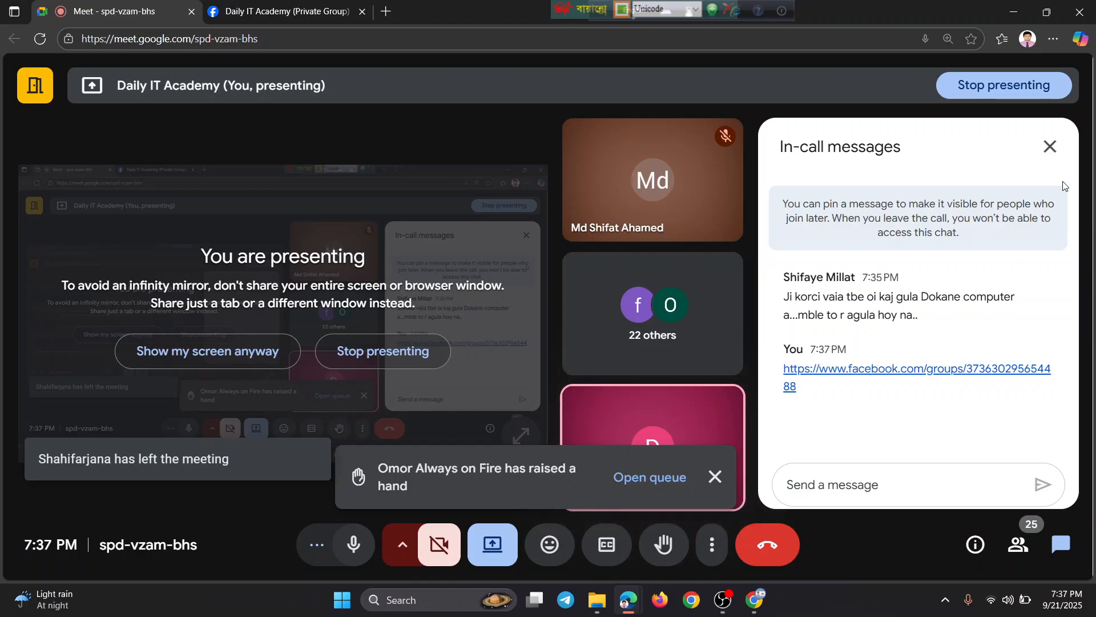
{"action": "left_click", "coordinate": [1052, 149]}
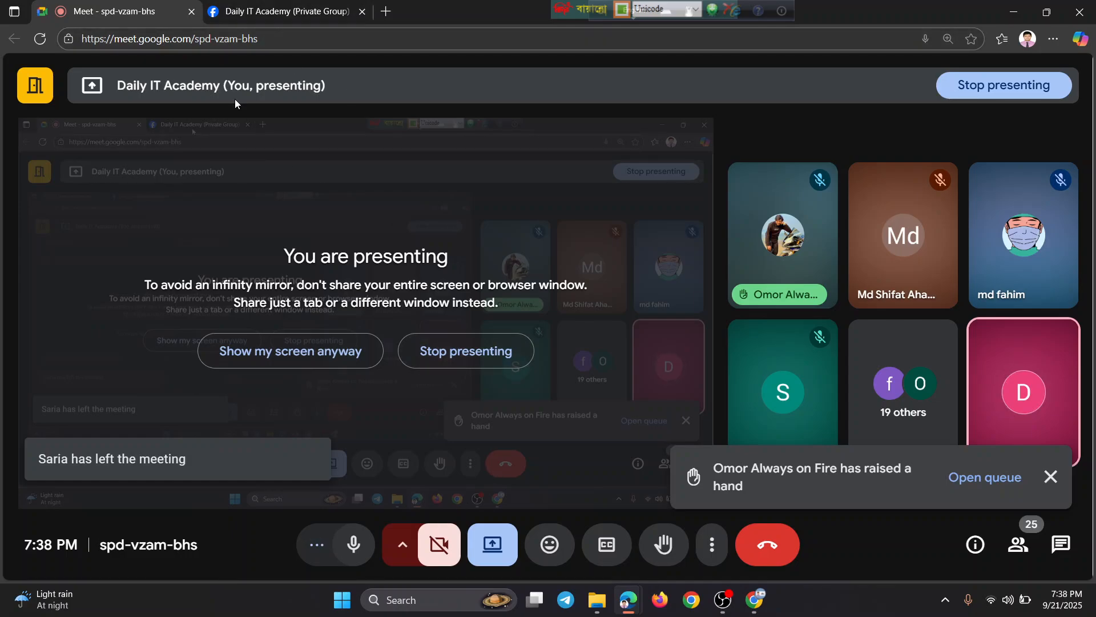
Go back to the Facebook group, open the account's own profile page and highlight the profile name
{"action": "left_click", "coordinate": [266, 15]}
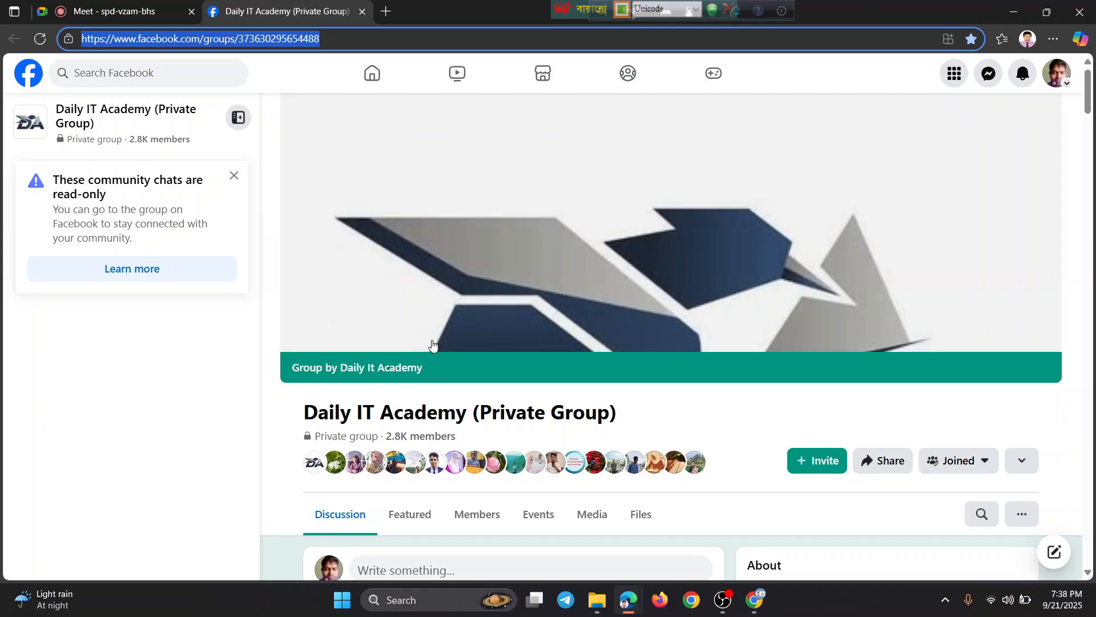
{"action": "scroll", "coordinate": [544, 412], "scroll_direction": "down", "scroll_amount": 10}
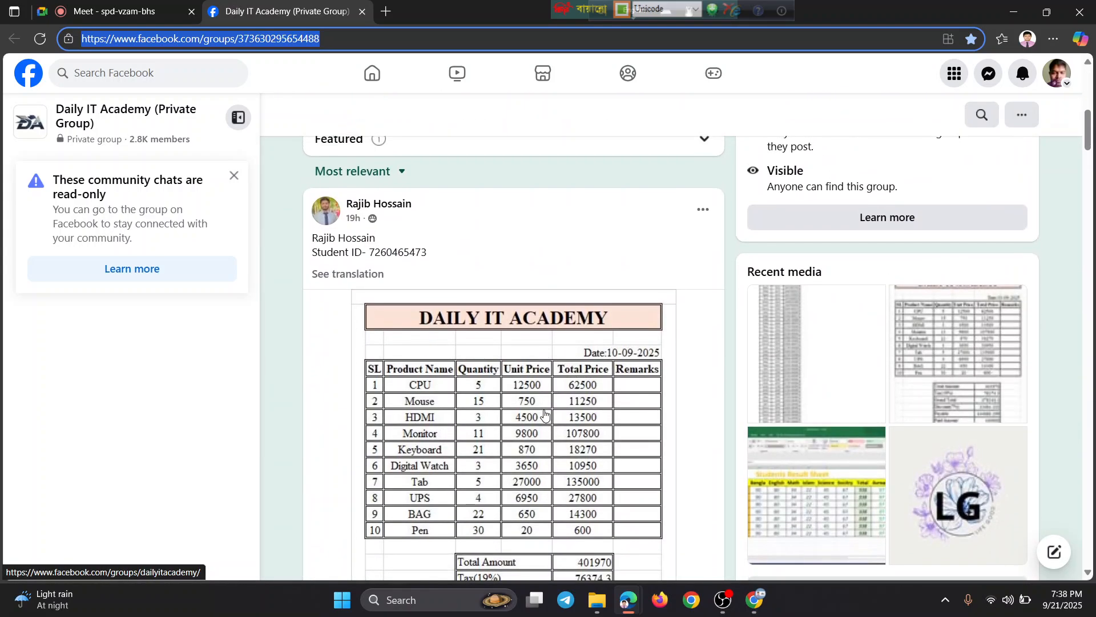
{"action": "scroll", "coordinate": [545, 412], "scroll_direction": "up", "scroll_amount": 10}
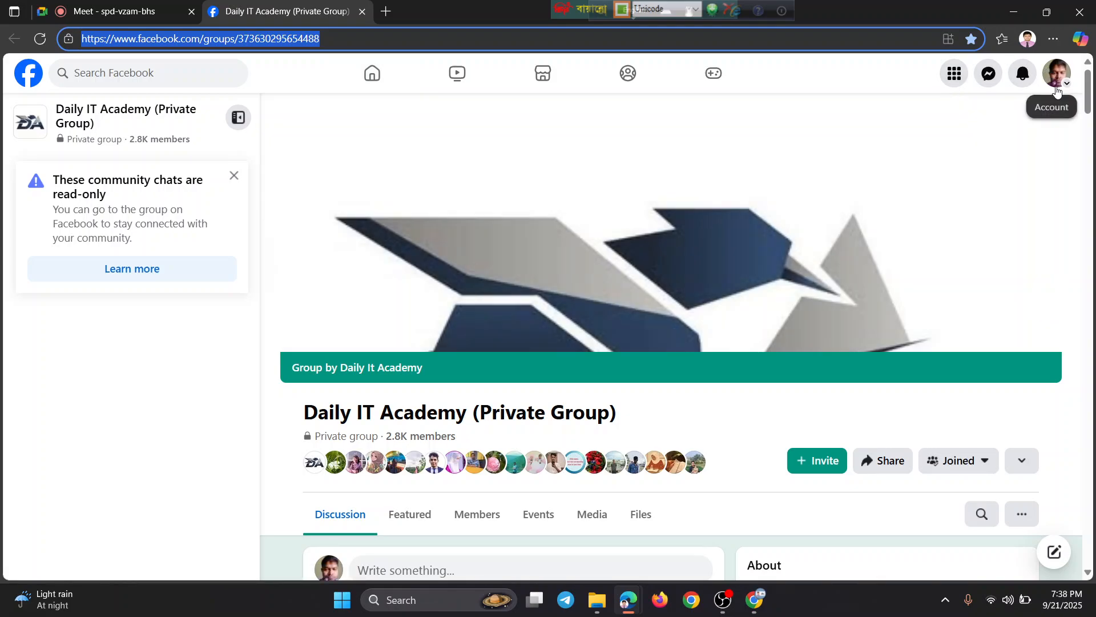
{"action": "left_click", "coordinate": [1057, 90]}
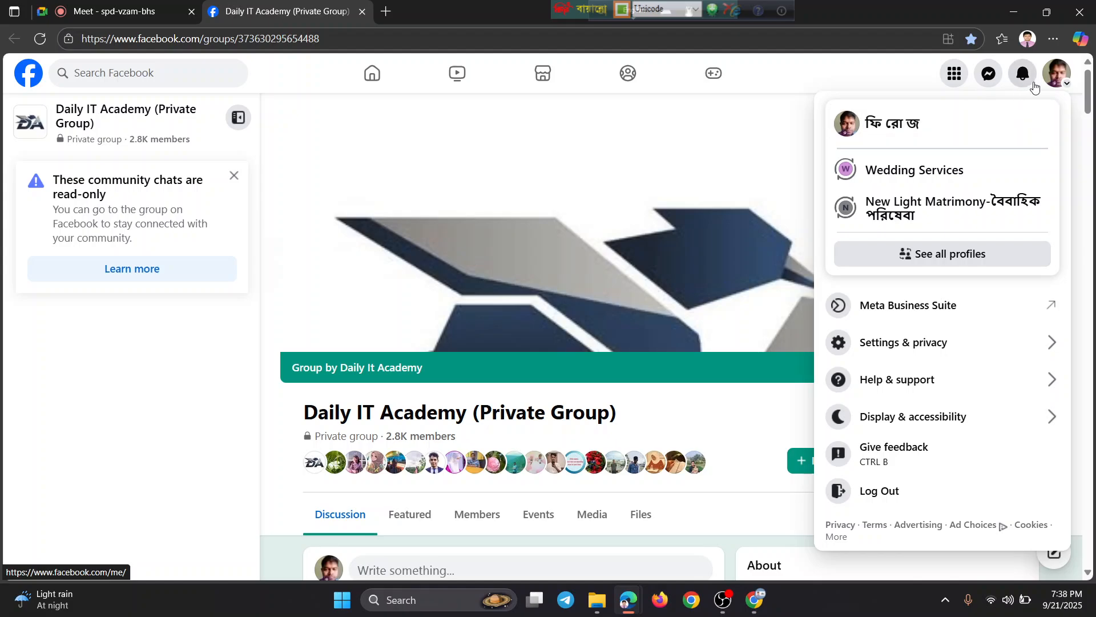
{"action": "left_click", "coordinate": [881, 130]}
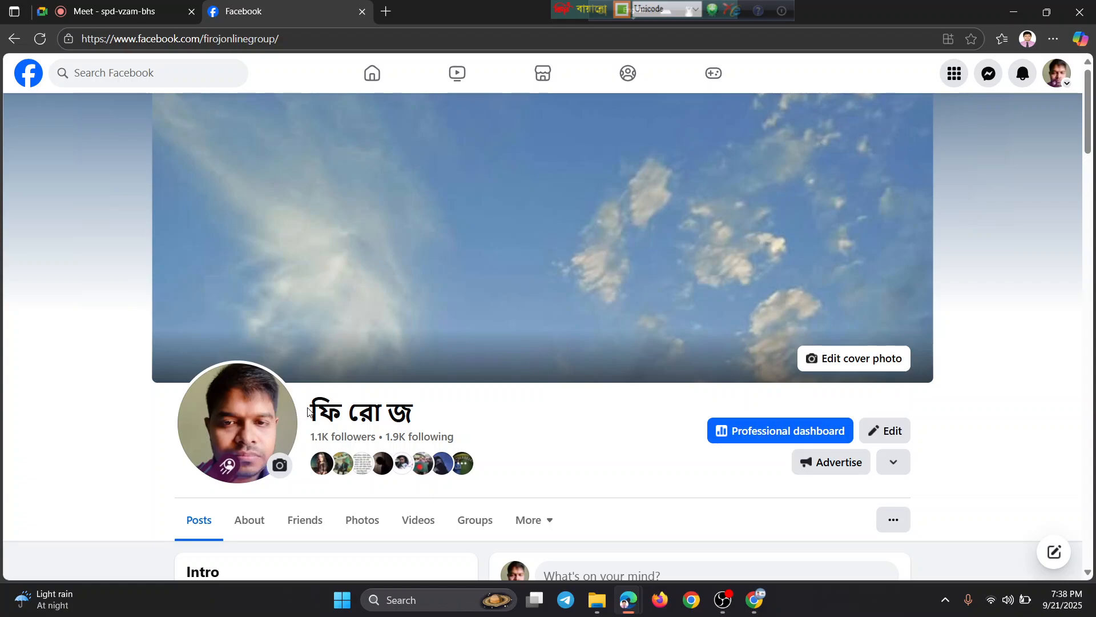
{"action": "left_click_drag", "start_coordinate": [308, 412], "coordinate": [490, 399]}
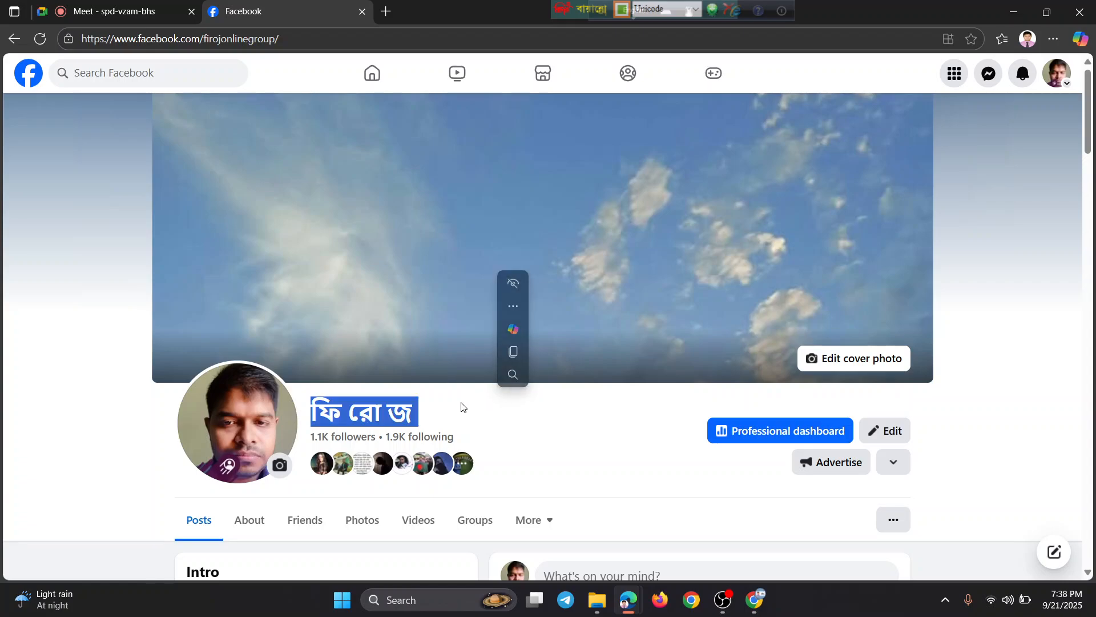
Return to the Meet call, close the Facebook tab and switch to the Chrome window with the payroll spreadsheet
{"action": "left_click", "coordinate": [134, 6]}
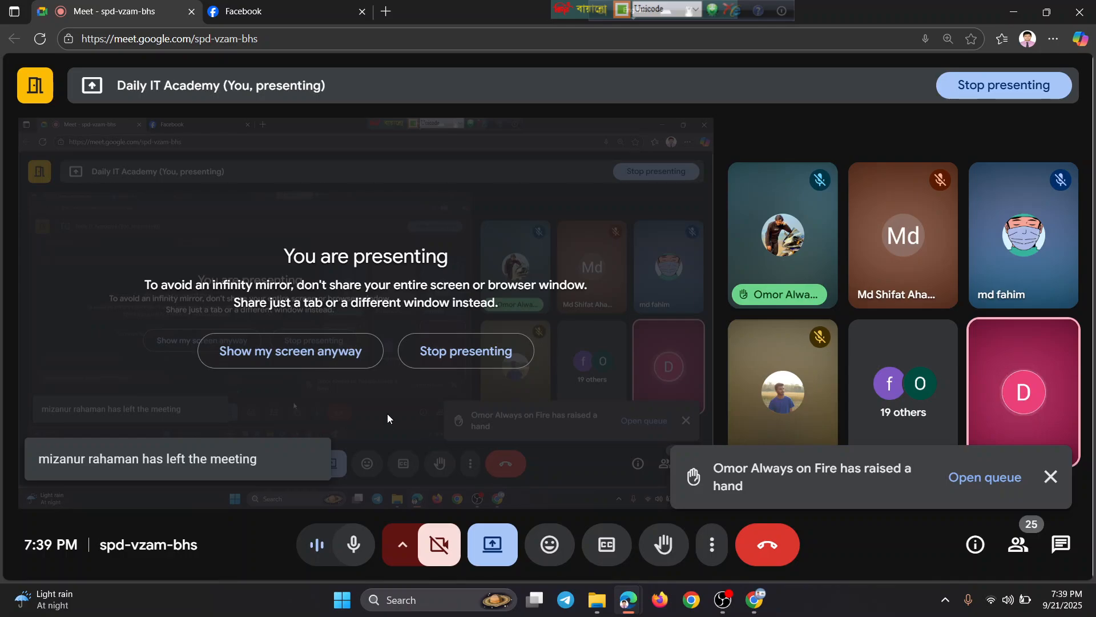
{"action": "left_click", "coordinate": [362, 12]}
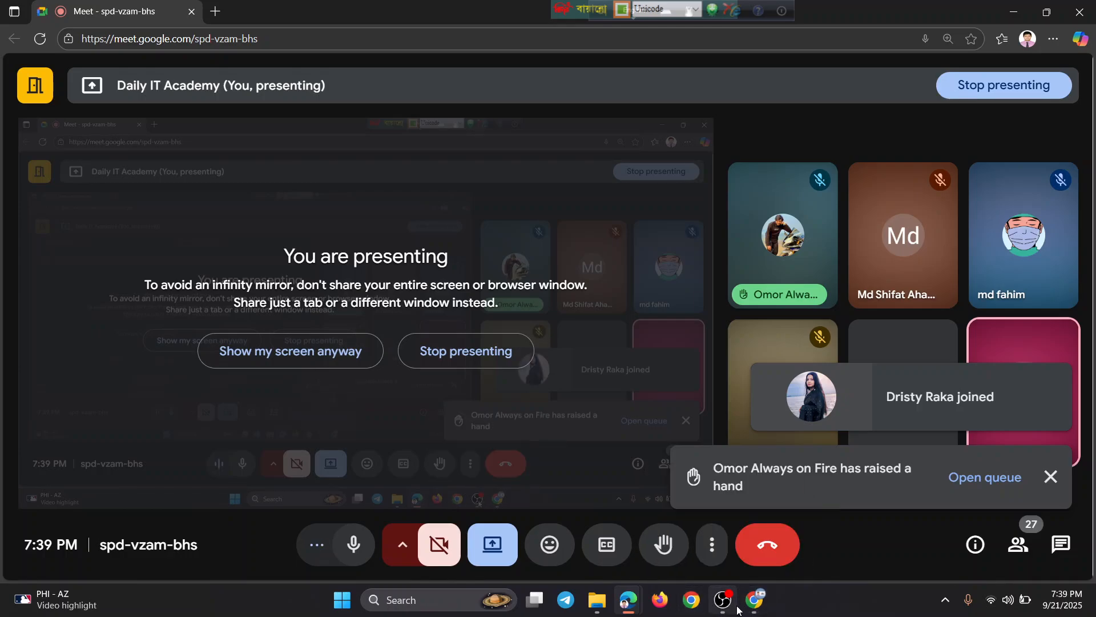
{"action": "left_click", "coordinate": [754, 599]}
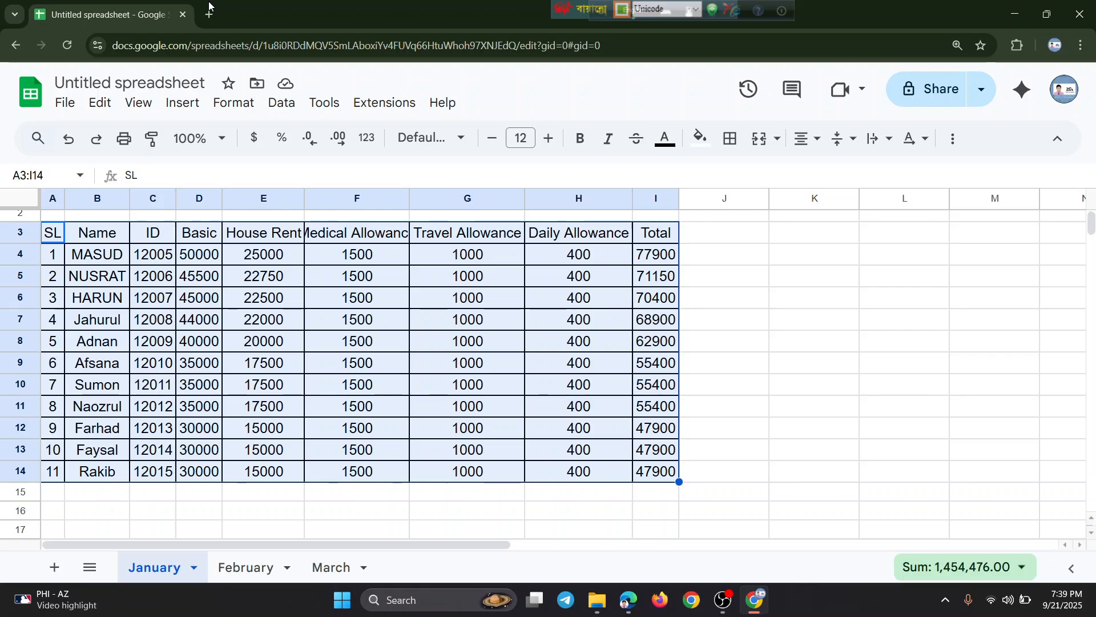
Search Google for "get into pc" in a new browser tab and open the getintopc.com website from the results
{"action": "left_click", "coordinate": [210, 13]}
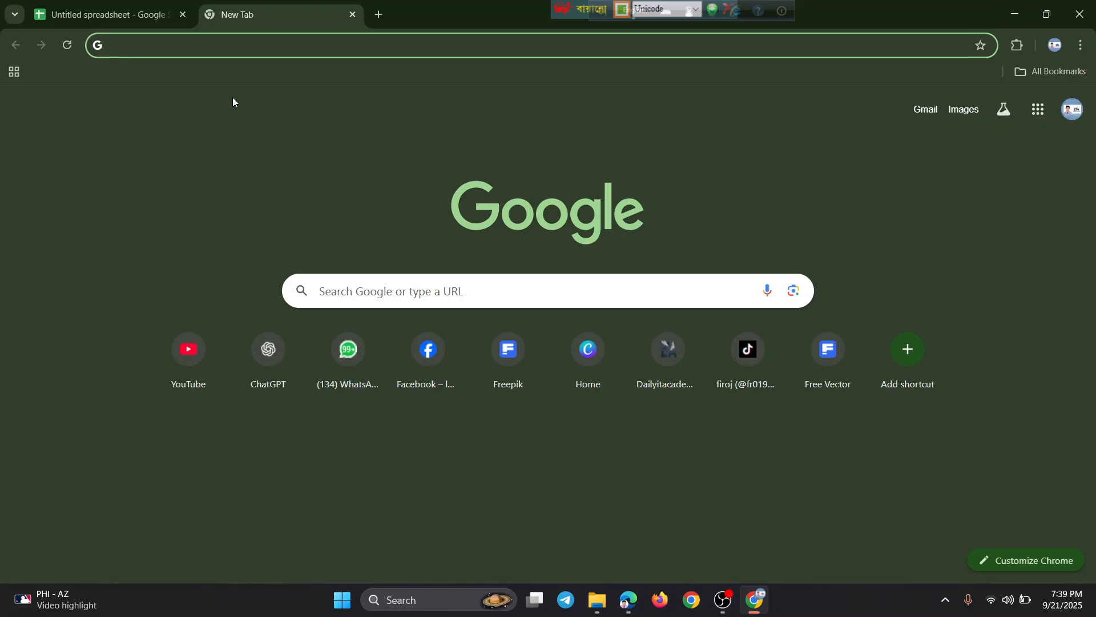
{"action": "key", "text": "ctrl+alt+v"}
{"action": "type", "text": "ge"}
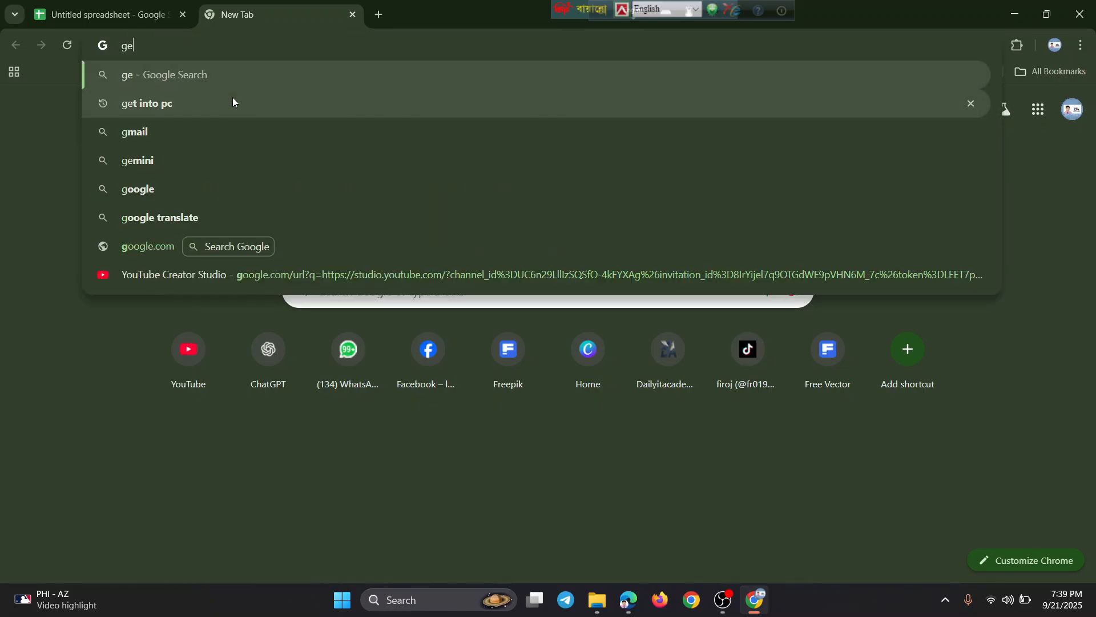
{"action": "type", "text": "t int"}
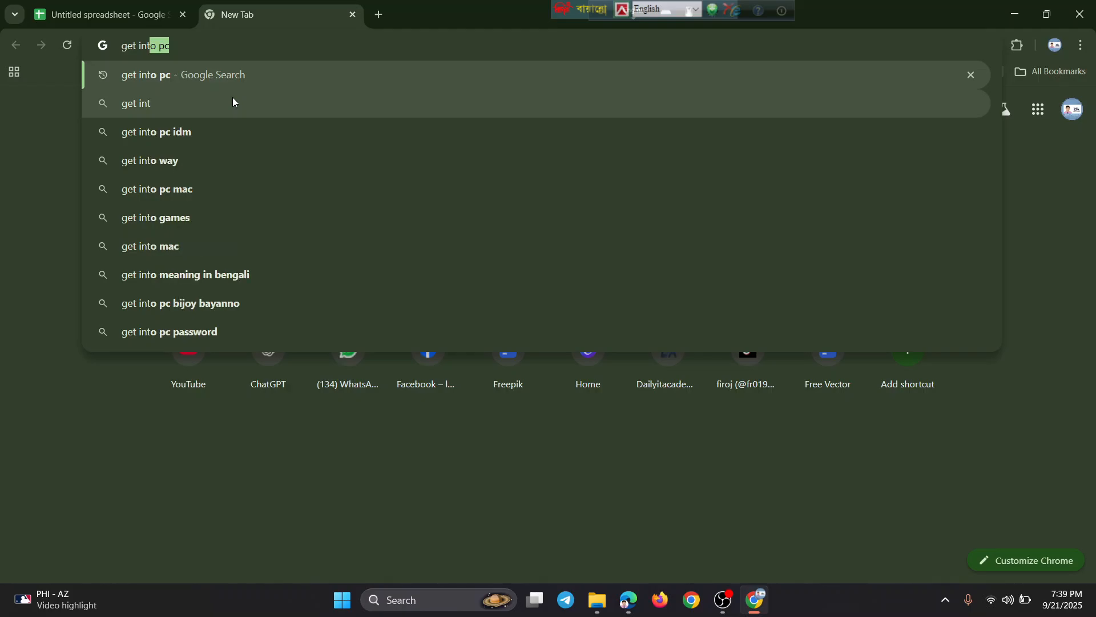
{"action": "type", "text": "o pc"}
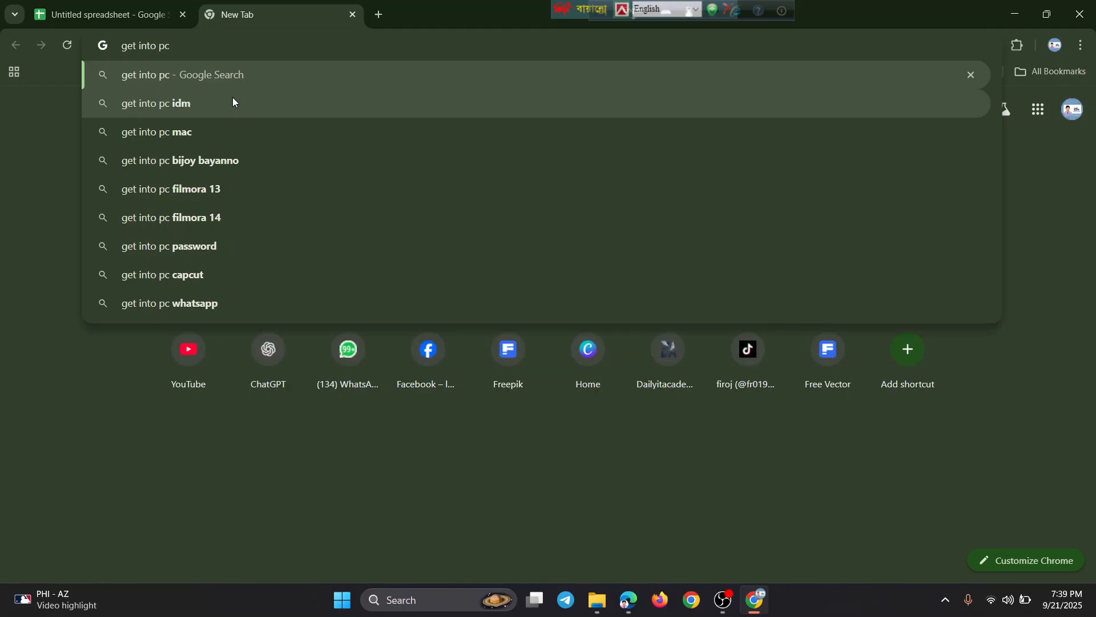
{"action": "key", "text": "Return"}
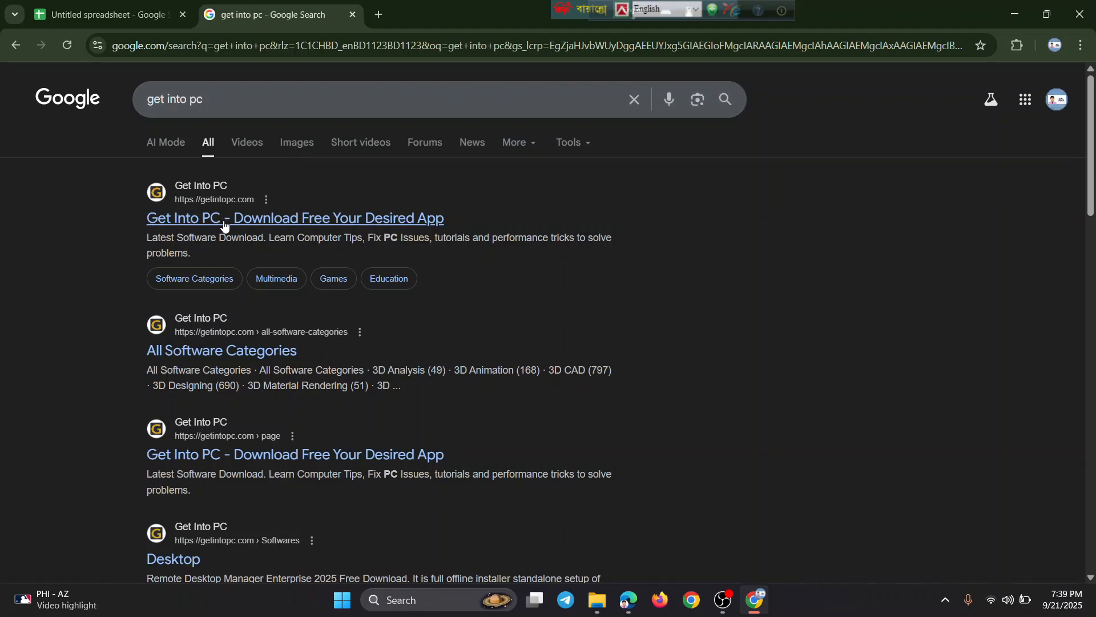
{"action": "scroll", "coordinate": [203, 218], "scroll_direction": "up", "scroll_amount": 5}
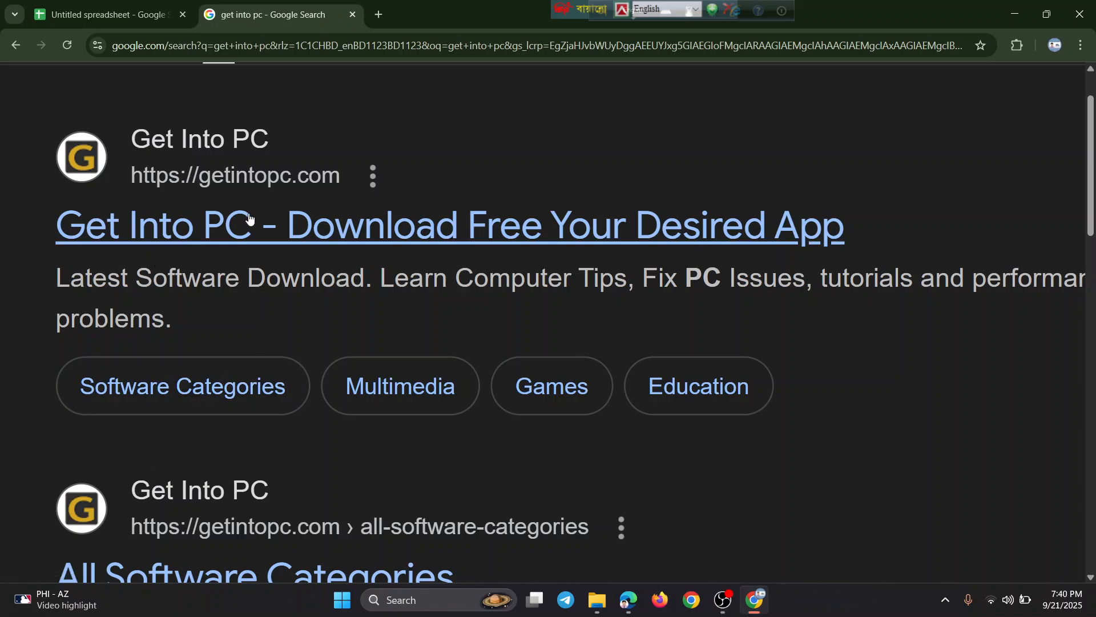
{"action": "scroll", "coordinate": [282, 235], "scroll_direction": "down", "scroll_amount": 5}
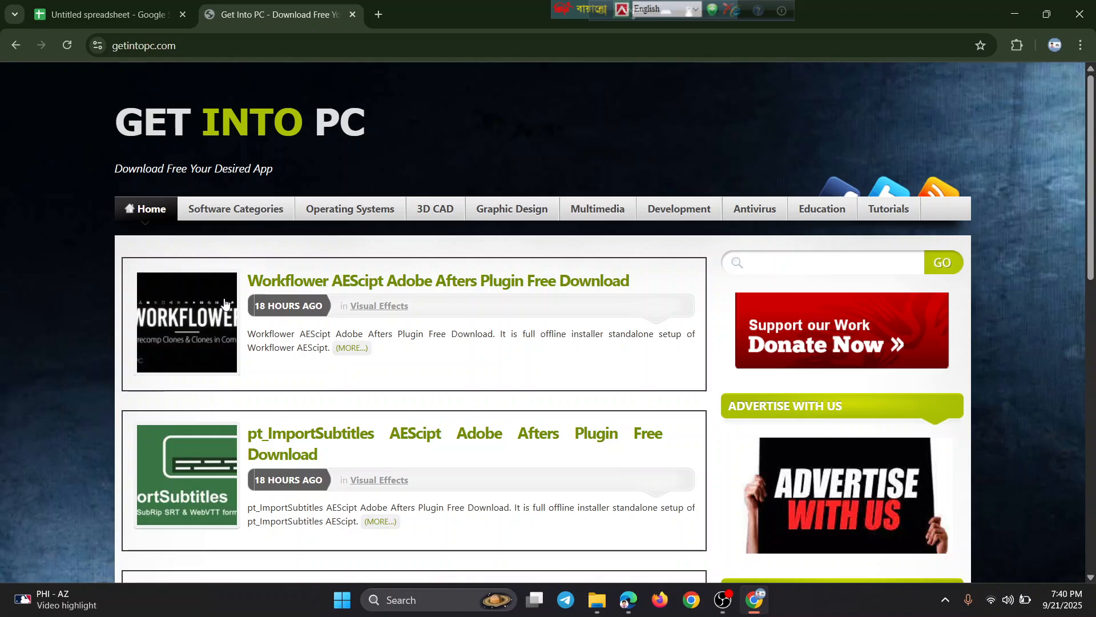
Search the Get Into PC website for MS OFFICE 2016 using the site's own search
{"action": "scroll", "coordinate": [825, 280], "scroll_direction": "up", "scroll_amount": 5}
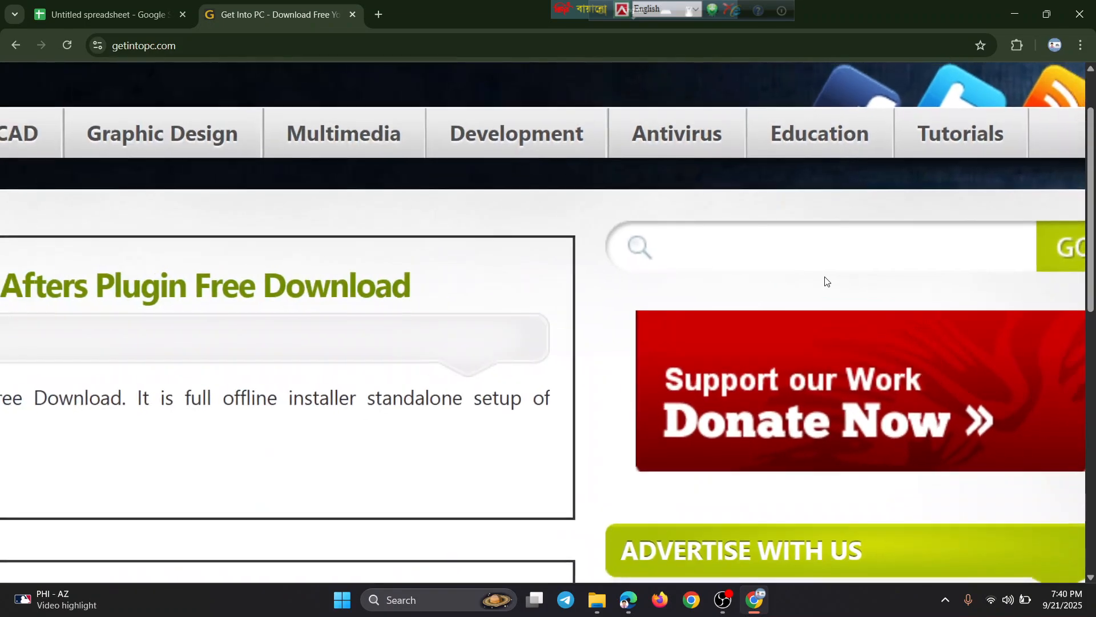
{"action": "scroll", "coordinate": [825, 280], "scroll_direction": "down", "scroll_amount": 5}
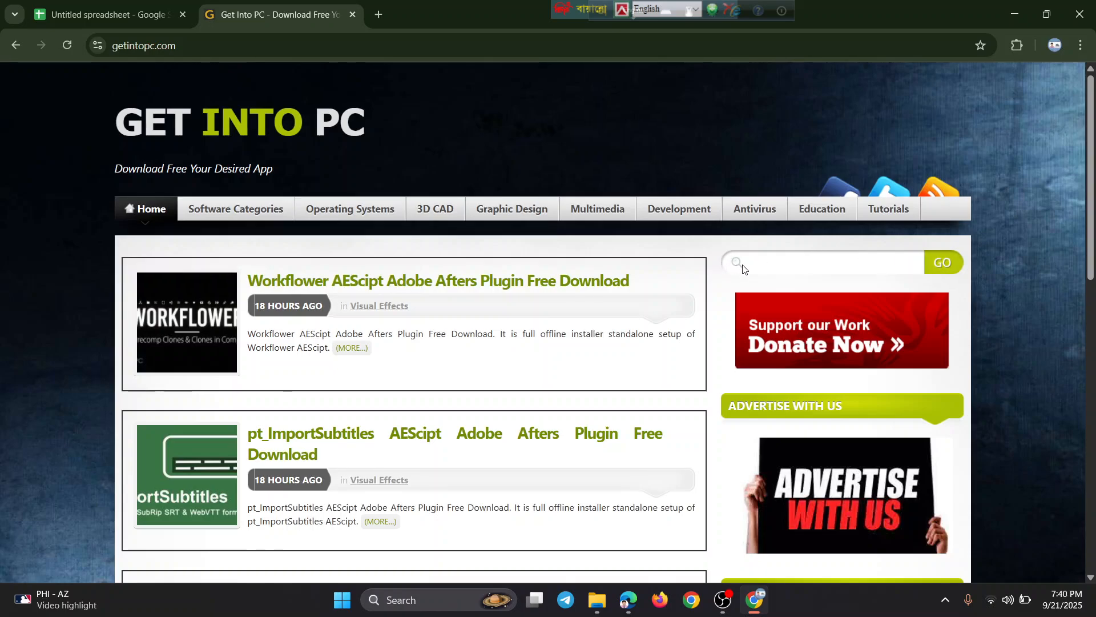
{"action": "scroll", "coordinate": [743, 268], "scroll_direction": "up", "scroll_amount": 5}
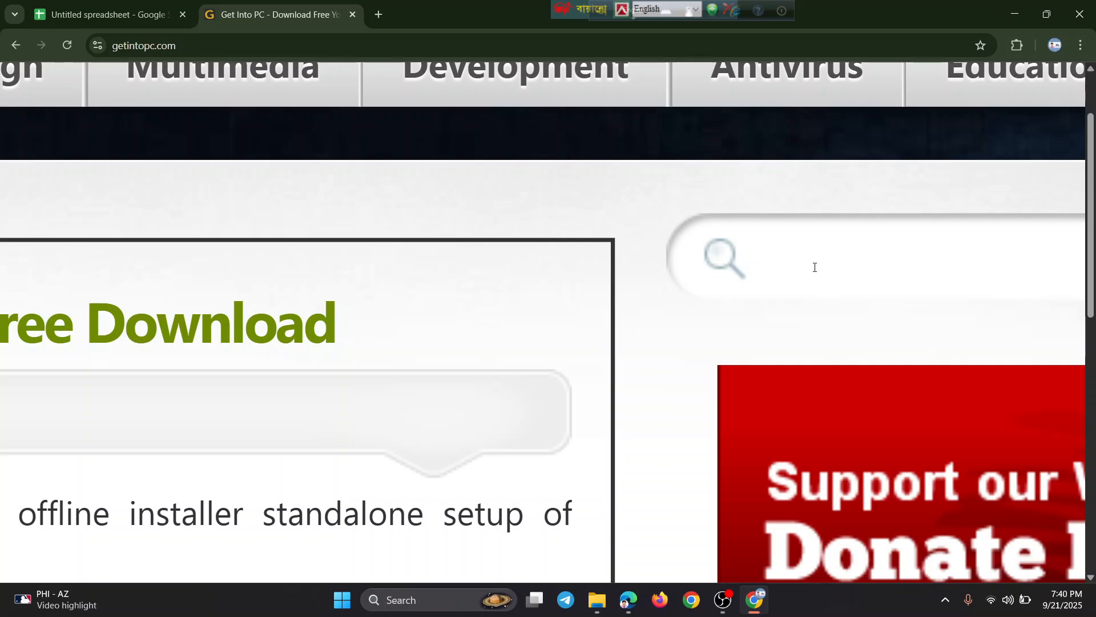
{"action": "scroll", "coordinate": [821, 262], "scroll_direction": "down", "scroll_amount": 5}
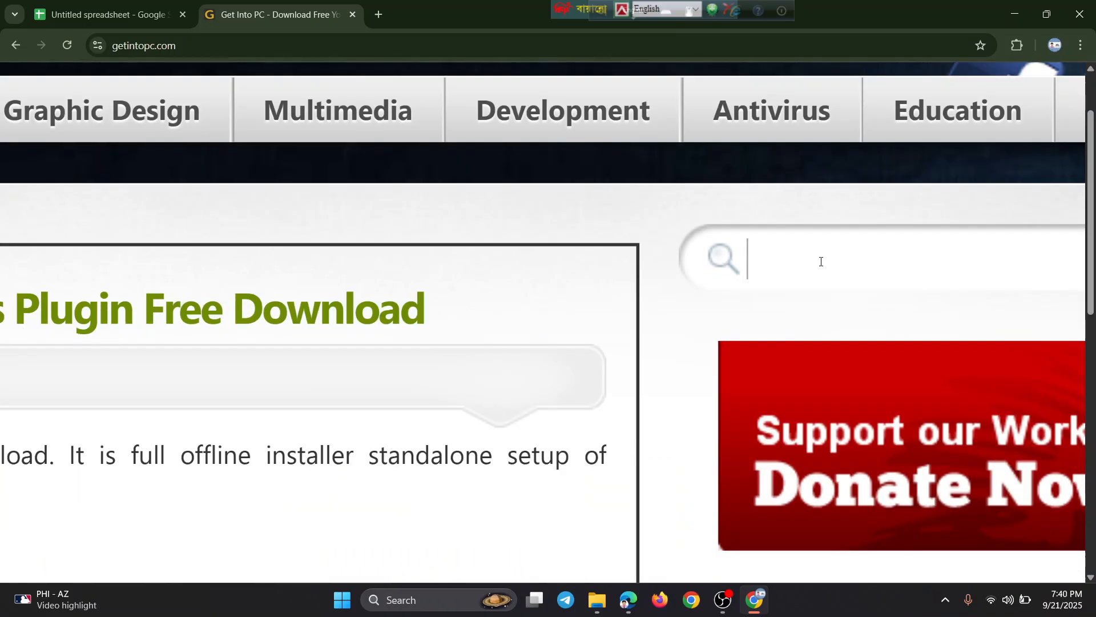
{"action": "scroll", "coordinate": [821, 262], "scroll_direction": "up", "scroll_amount": 3}
{"action": "scroll", "coordinate": [800, 263], "scroll_direction": "down", "scroll_amount": 3}
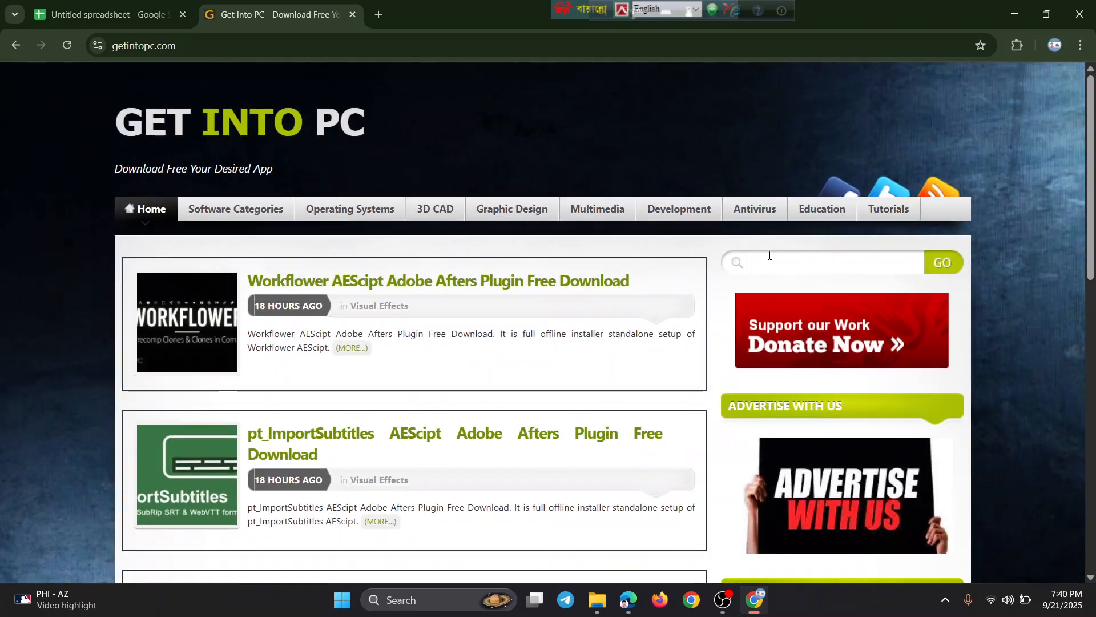
{"action": "left_click", "coordinate": [763, 265]}
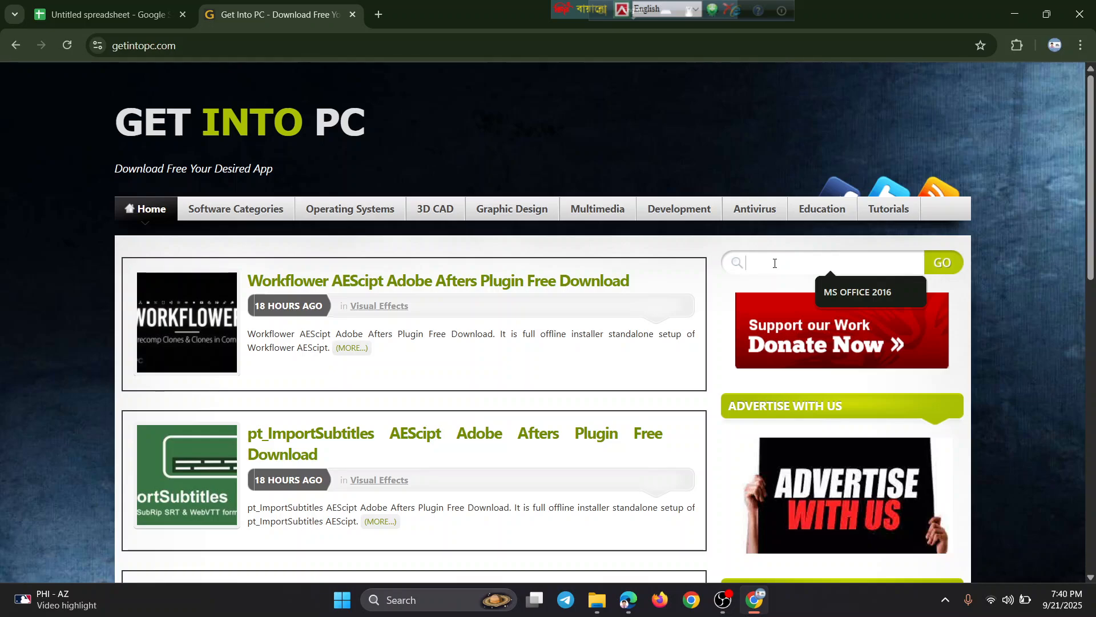
{"action": "left_click", "coordinate": [867, 290]}
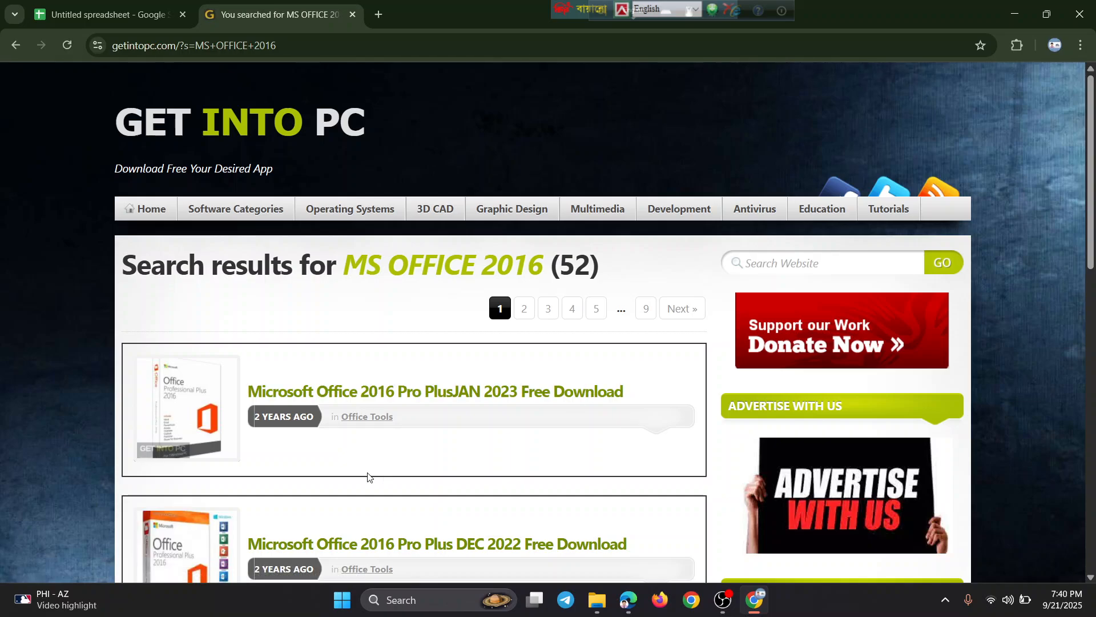
Open the Microsoft Office 2016 Pro PlusJAN 2023 Free Download page from the site's search results
{"action": "scroll", "coordinate": [515, 406], "scroll_direction": "down", "scroll_amount": 1}
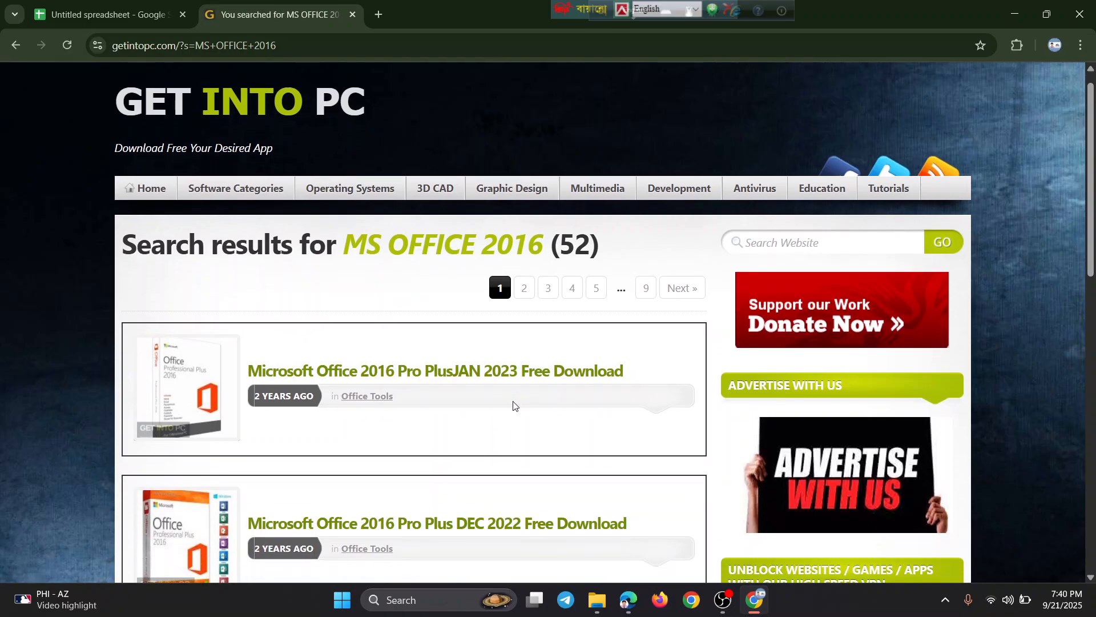
{"action": "scroll", "coordinate": [516, 406], "scroll_direction": "up", "scroll_amount": 1}
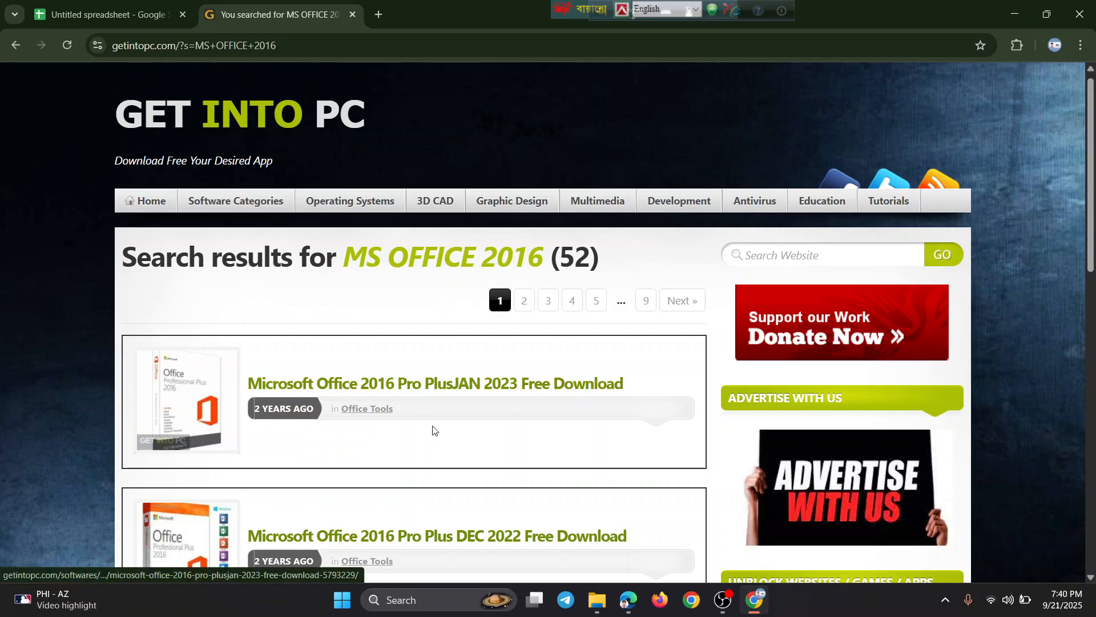
{"action": "scroll", "coordinate": [433, 430], "scroll_direction": "down", "scroll_amount": 1}
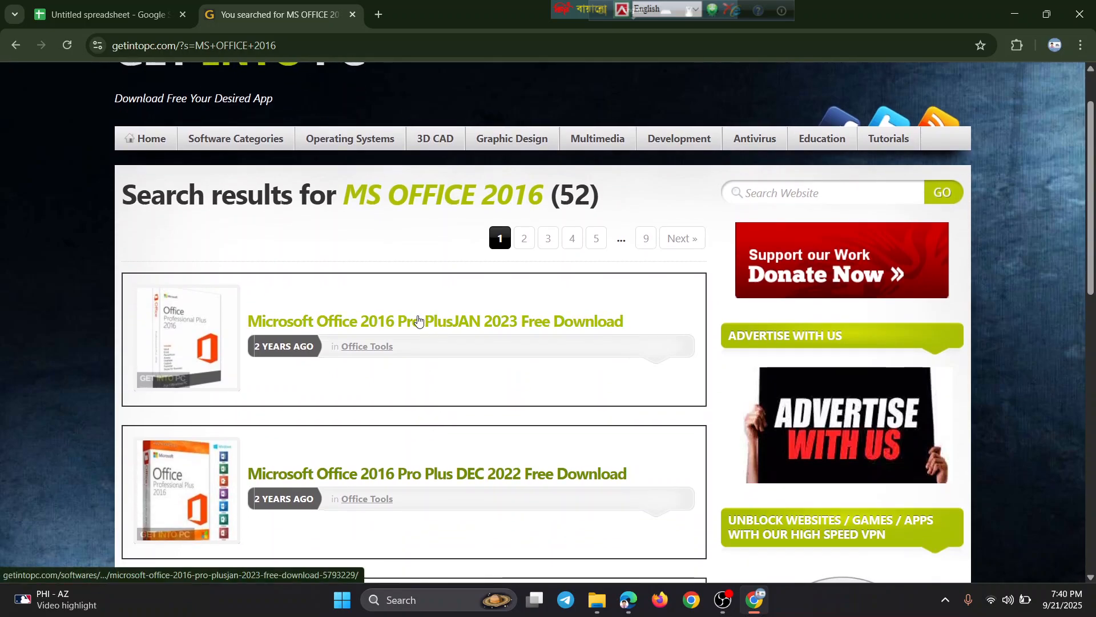
{"action": "left_click", "coordinate": [417, 323]}
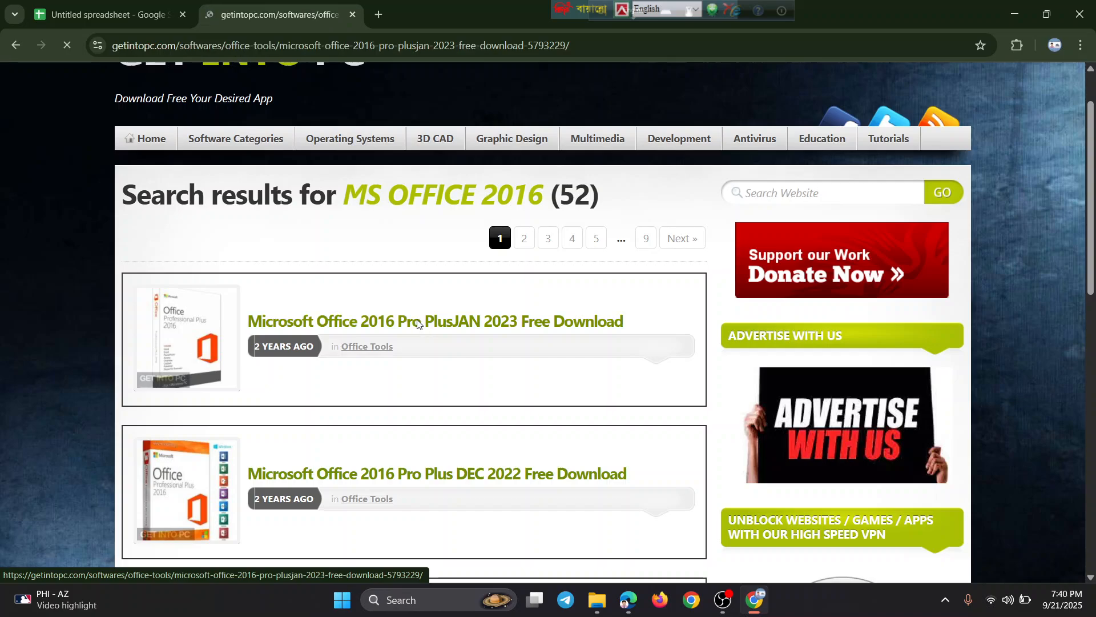
Look through the Office 2016 page, examining its features, system requirements, 64-bit download and additional fix files sections
{"action": "scroll", "coordinate": [498, 443], "scroll_direction": "down", "scroll_amount": 1}
{"action": "scroll", "coordinate": [498, 443], "scroll_direction": "down", "scroll_amount": 15}
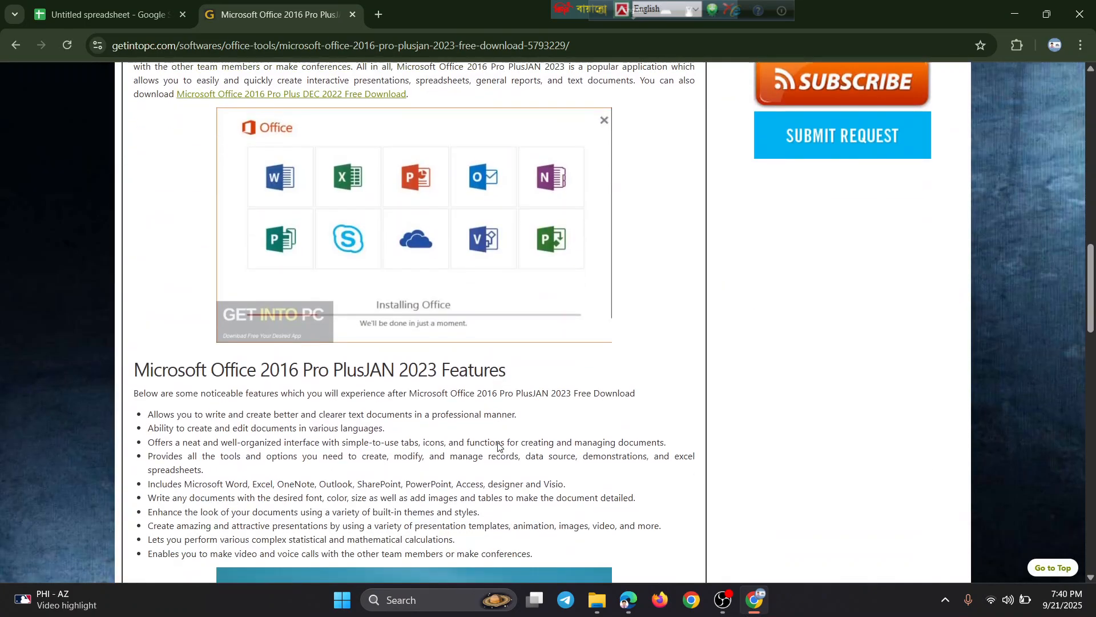
{"action": "scroll", "coordinate": [498, 441], "scroll_direction": "down", "scroll_amount": 8}
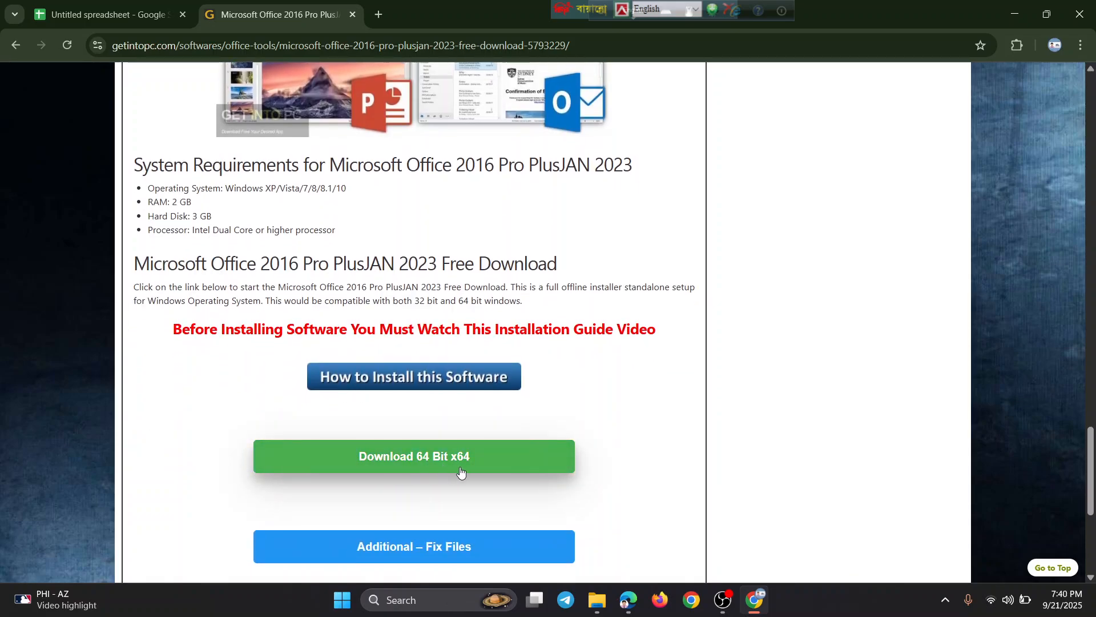
{"action": "scroll", "coordinate": [405, 486], "scroll_direction": "down", "scroll_amount": 1}
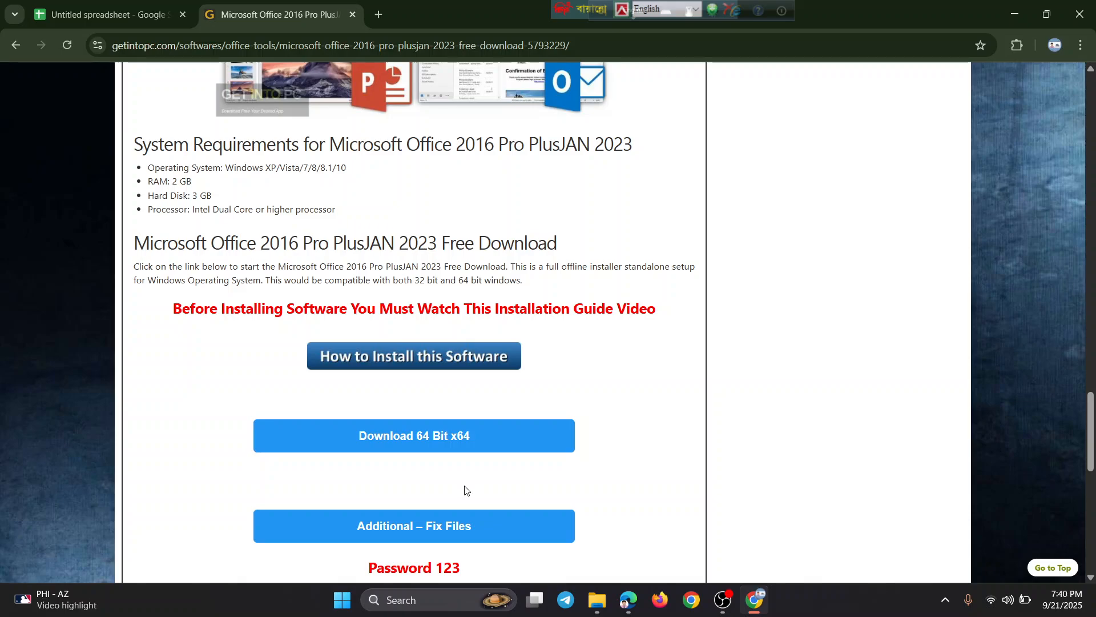
{"action": "scroll", "coordinate": [465, 490], "scroll_direction": "down", "scroll_amount": 1}
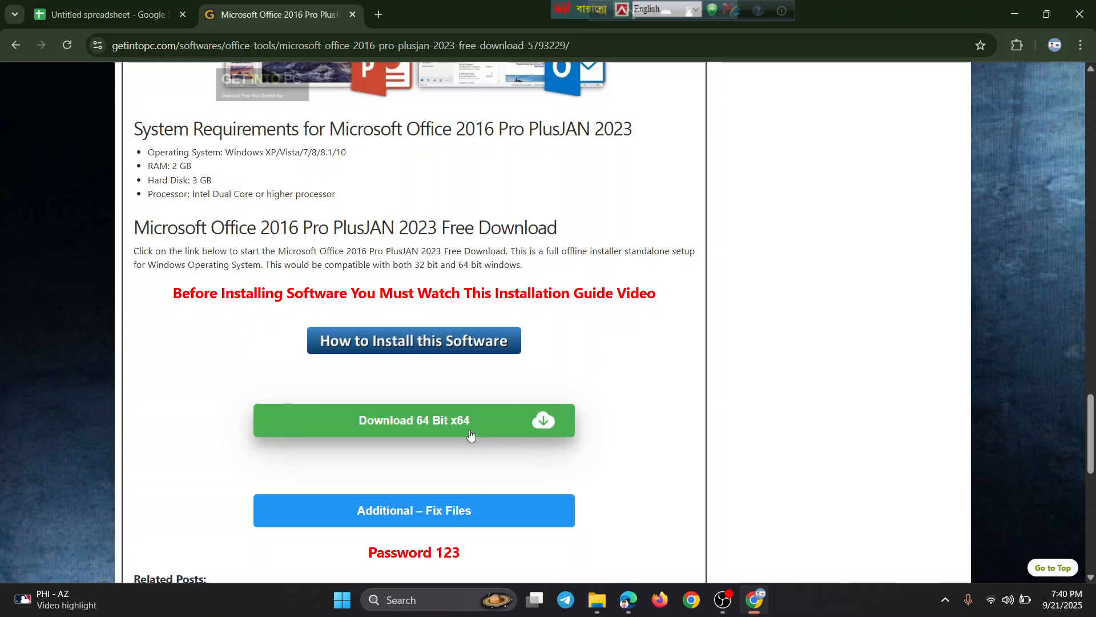
{"action": "scroll", "coordinate": [461, 431], "scroll_direction": "down", "scroll_amount": 1}
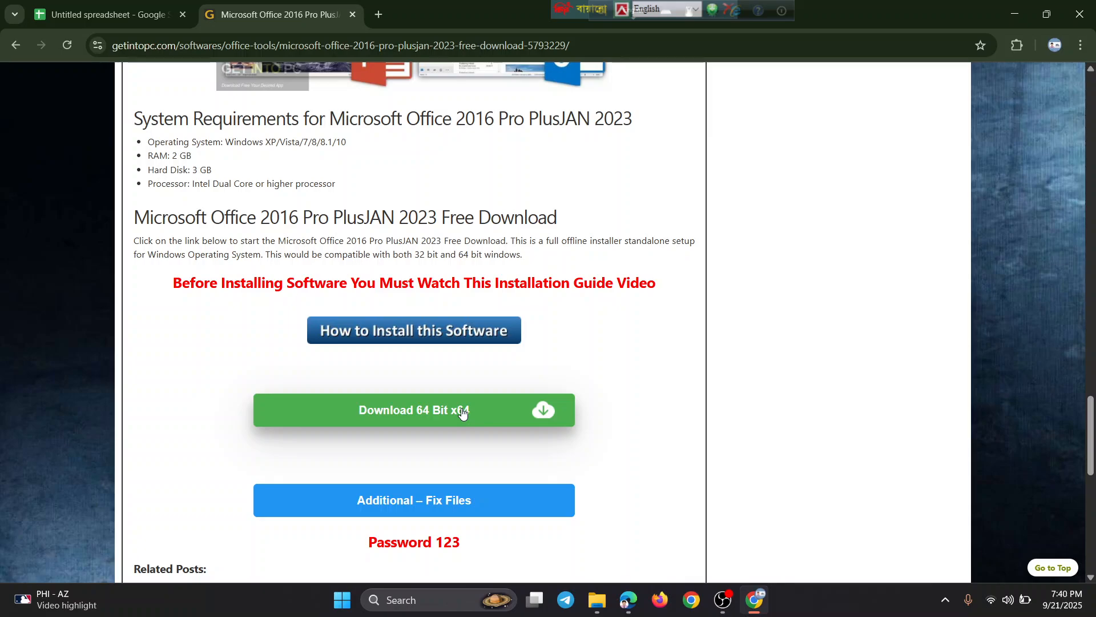
{"action": "scroll", "coordinate": [463, 411], "scroll_direction": "down", "scroll_amount": 5}
{"action": "scroll", "coordinate": [461, 408], "scroll_direction": "down", "scroll_amount": 2}
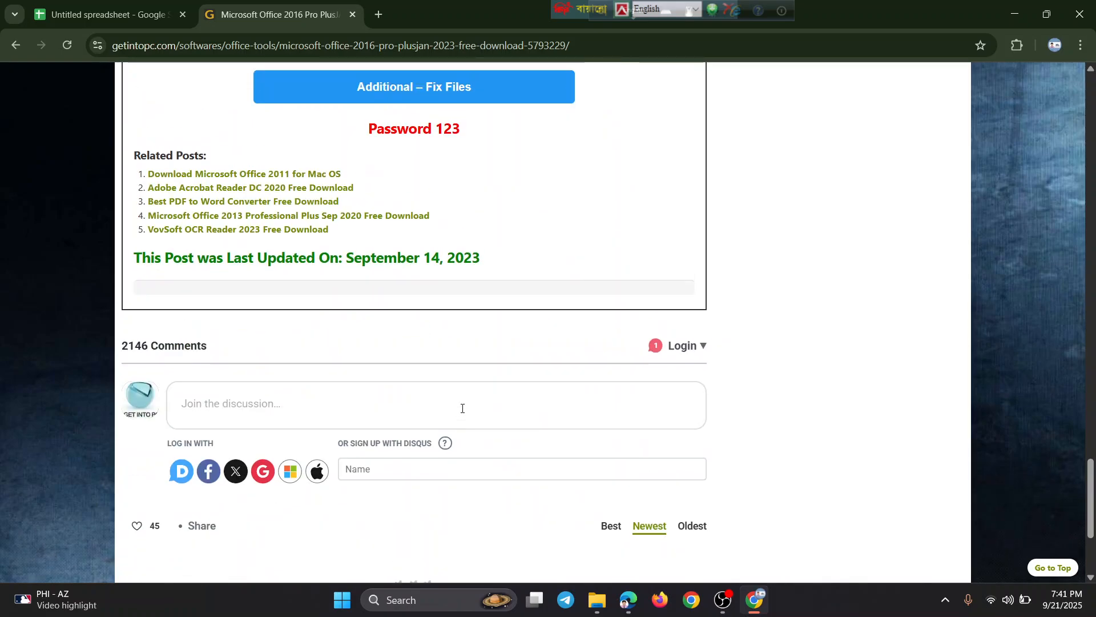
{"action": "scroll", "coordinate": [461, 409], "scroll_direction": "up", "scroll_amount": 3}
{"action": "scroll", "coordinate": [459, 333], "scroll_direction": "up", "scroll_amount": 1}
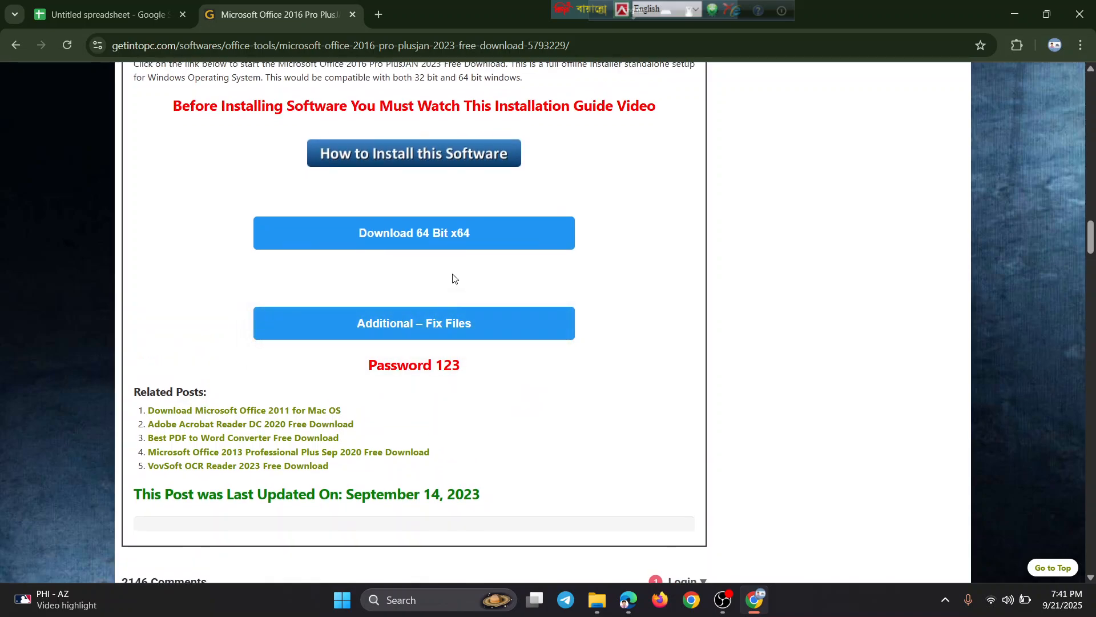
{"action": "scroll", "coordinate": [453, 278], "scroll_direction": "up", "scroll_amount": 1}
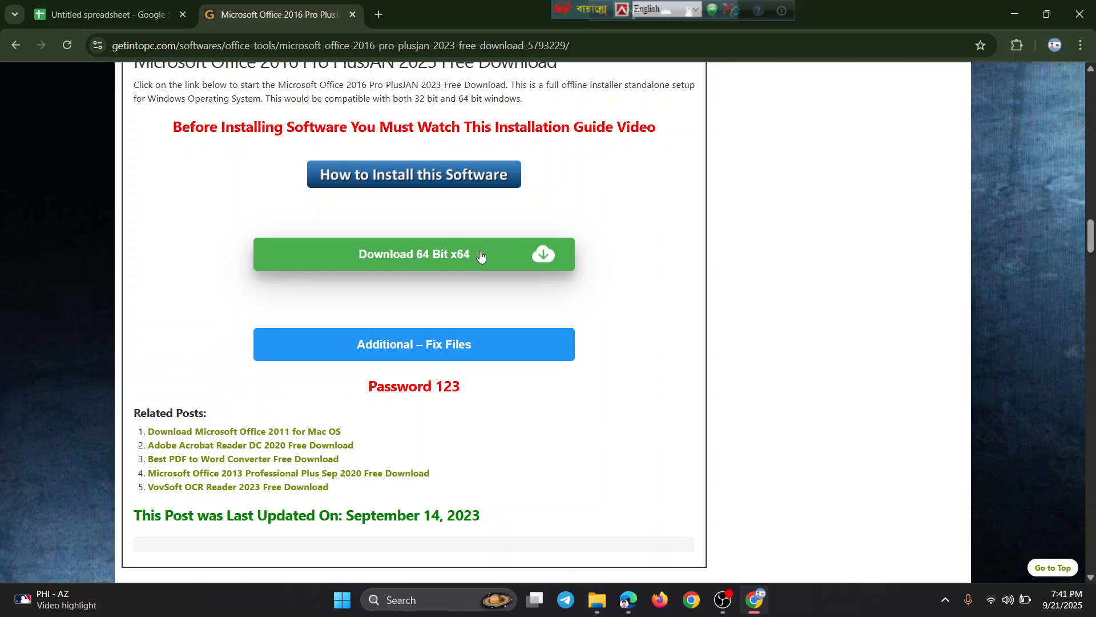
{"action": "scroll", "coordinate": [485, 257], "scroll_direction": "up", "scroll_amount": 1}
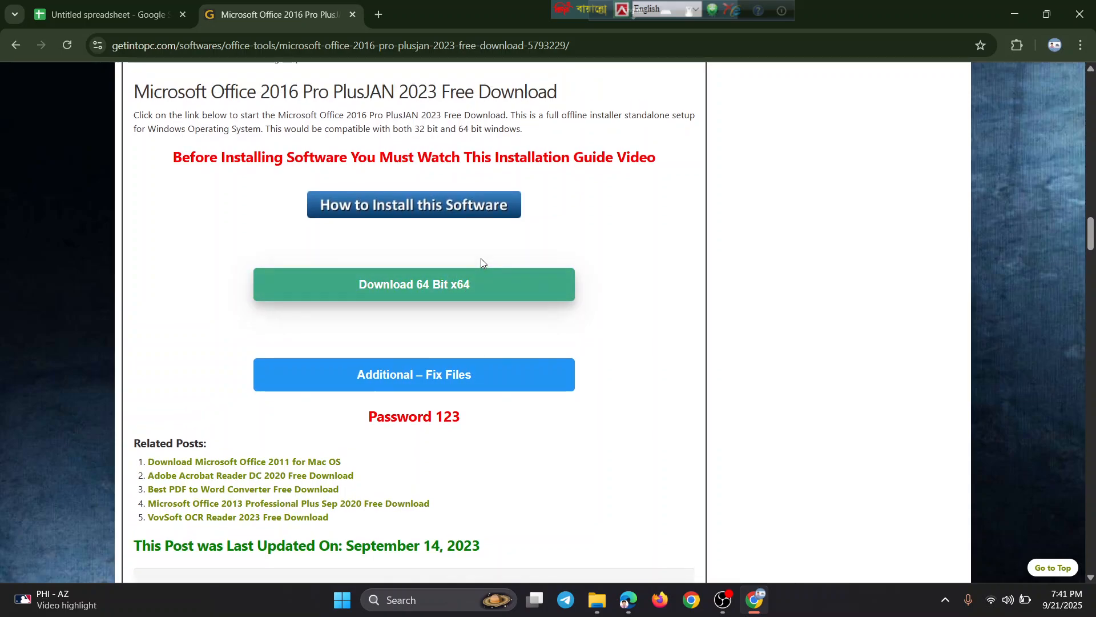
{"action": "scroll", "coordinate": [472, 255], "scroll_direction": "up", "scroll_amount": 1}
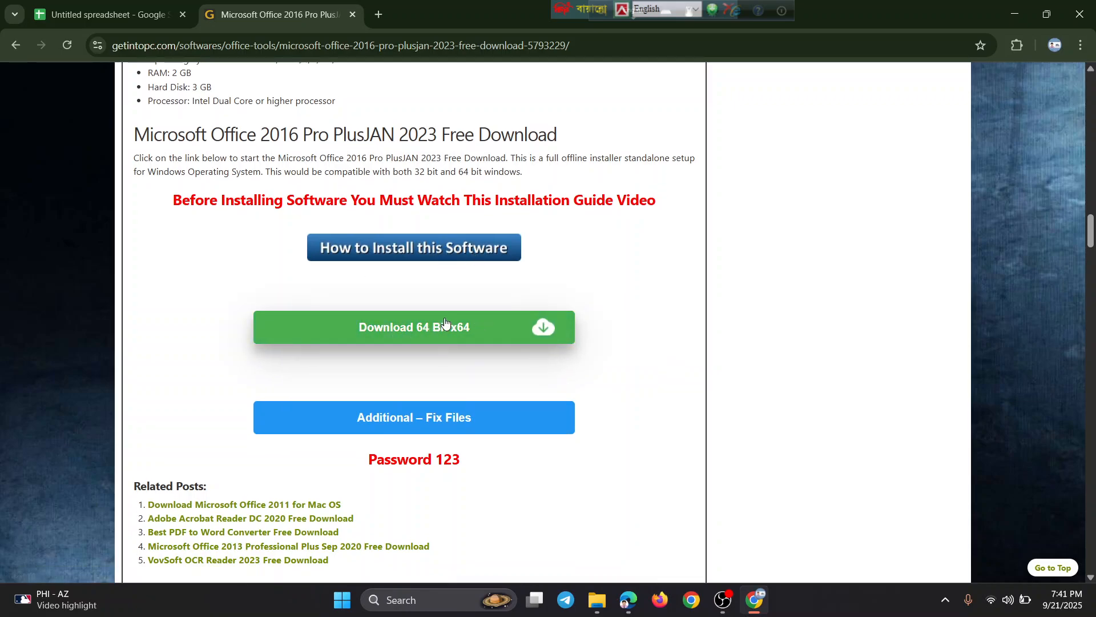
{"action": "scroll", "coordinate": [434, 324], "scroll_direction": "up", "scroll_amount": 1}
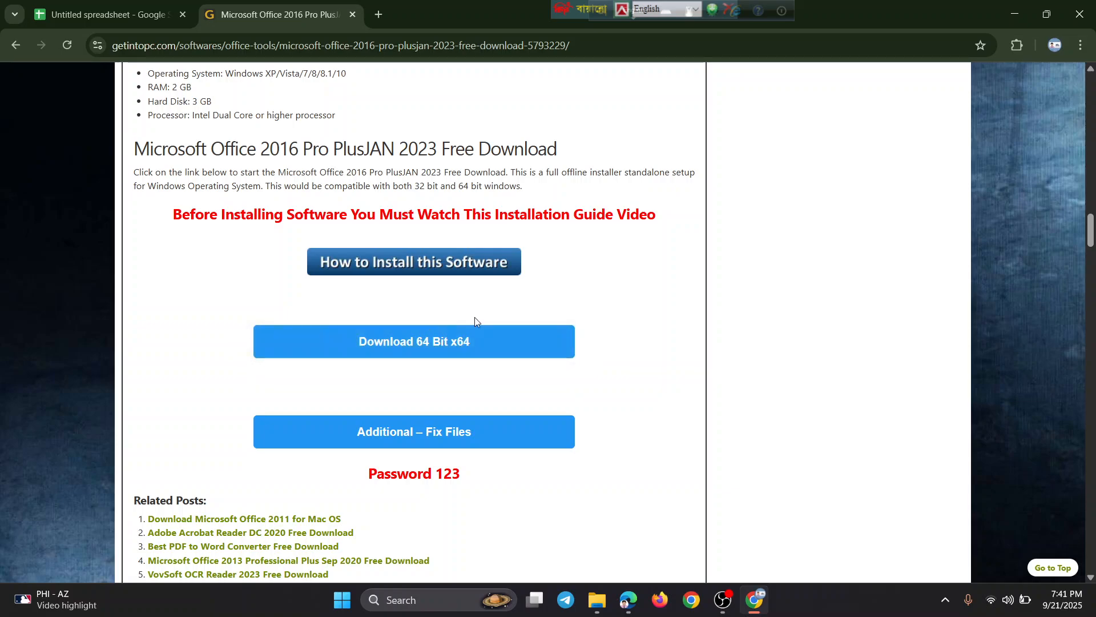
{"action": "scroll", "coordinate": [457, 342], "scroll_direction": "up", "scroll_amount": 1}
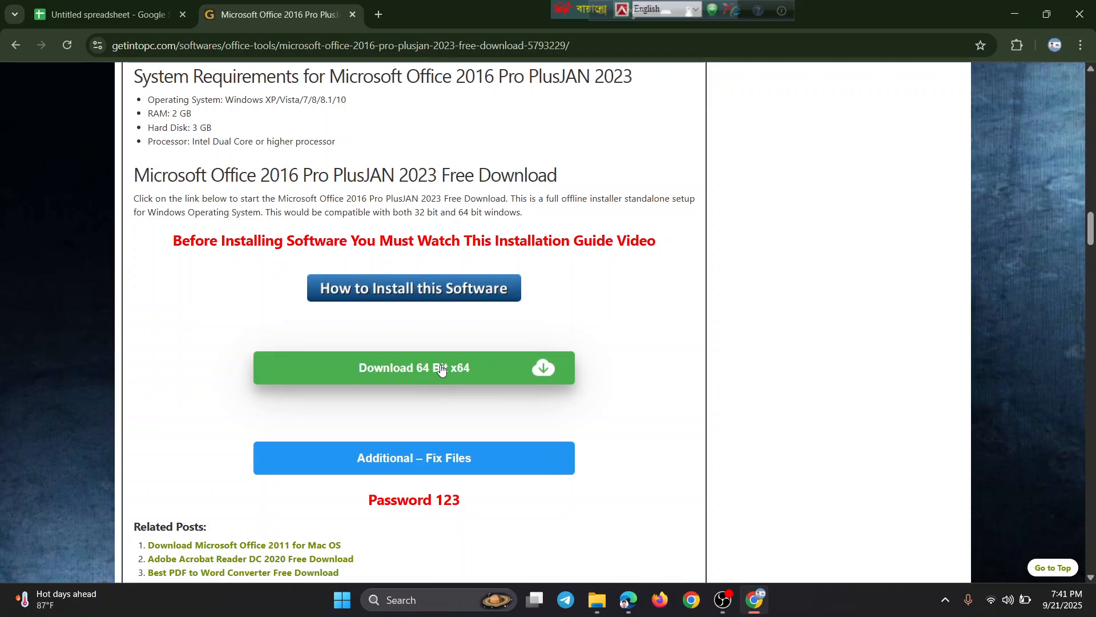
{"action": "scroll", "coordinate": [487, 216], "scroll_direction": "up", "scroll_amount": 15}
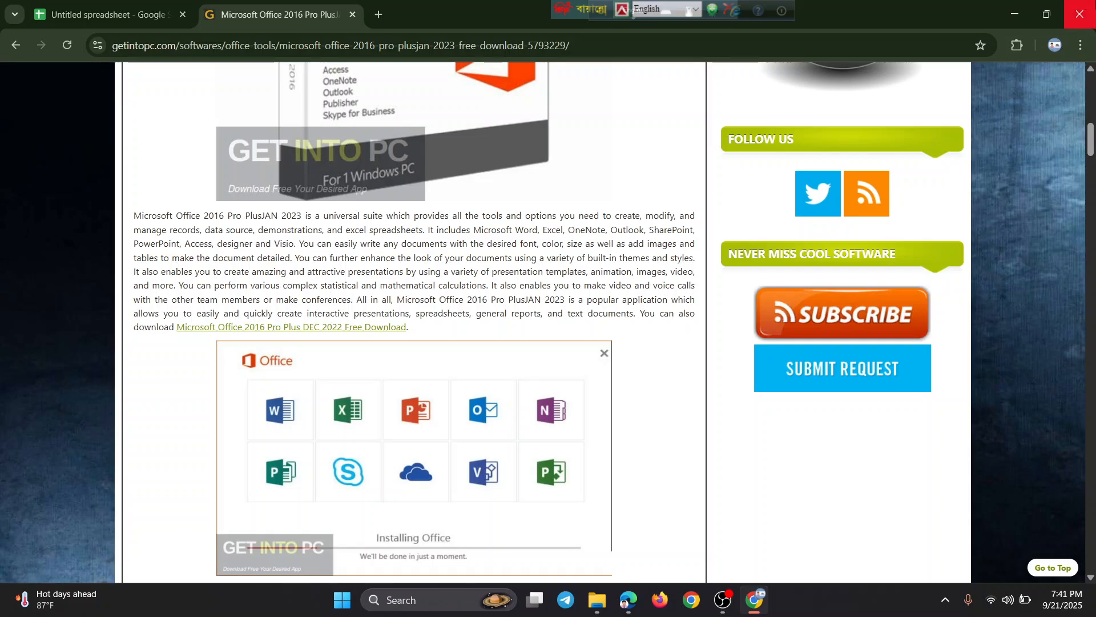
{"action": "scroll", "coordinate": [306, 234], "scroll_direction": "up", "scroll_amount": 7}
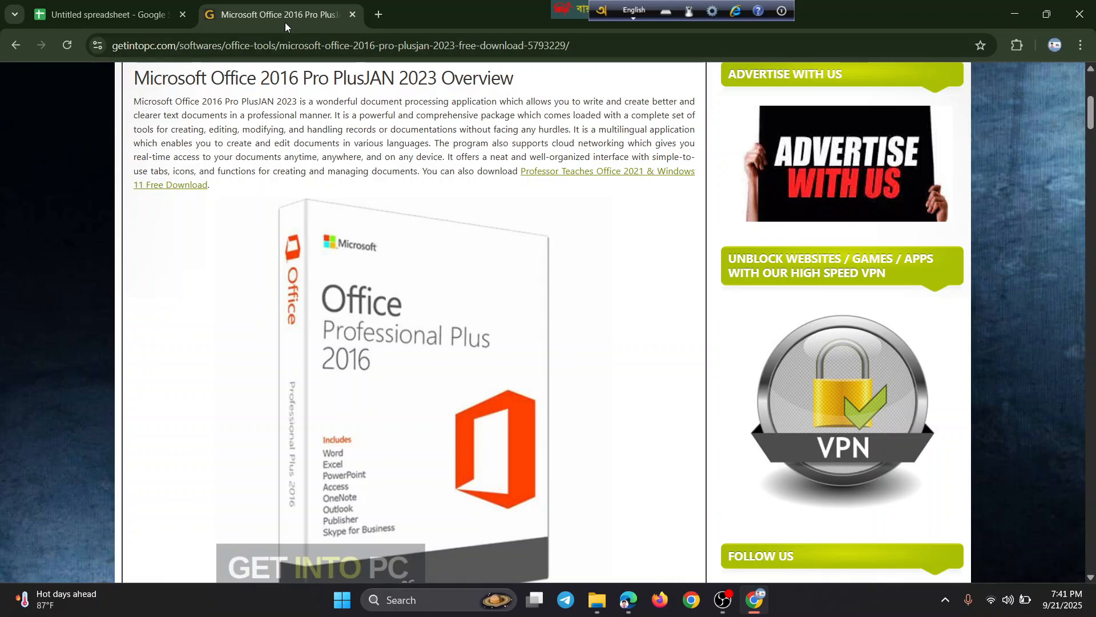
Return to the payroll spreadsheet, clear the table selection and select cell F8 in the Medical Allowance column
{"action": "left_click", "coordinate": [157, 14]}
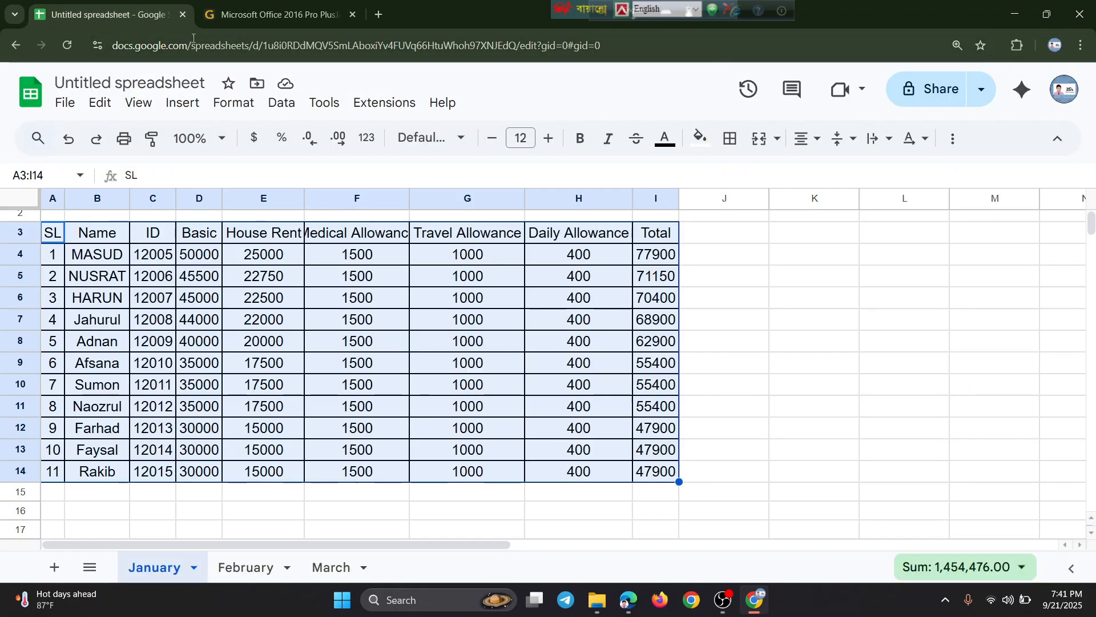
{"action": "left_click", "coordinate": [781, 417]}
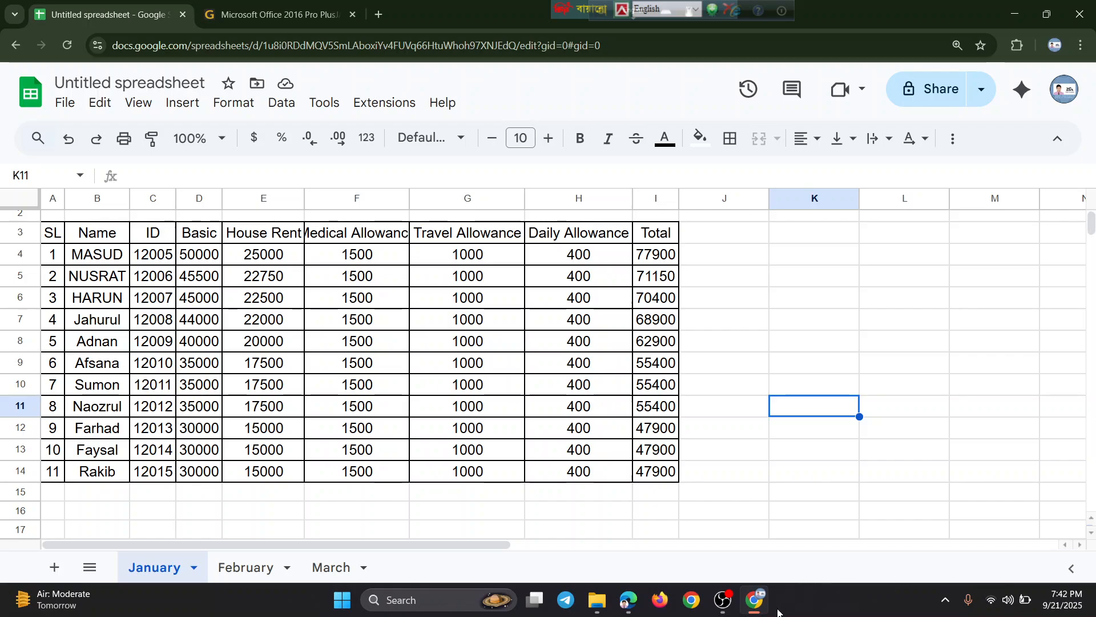
{"action": "left_click", "coordinate": [366, 337]}
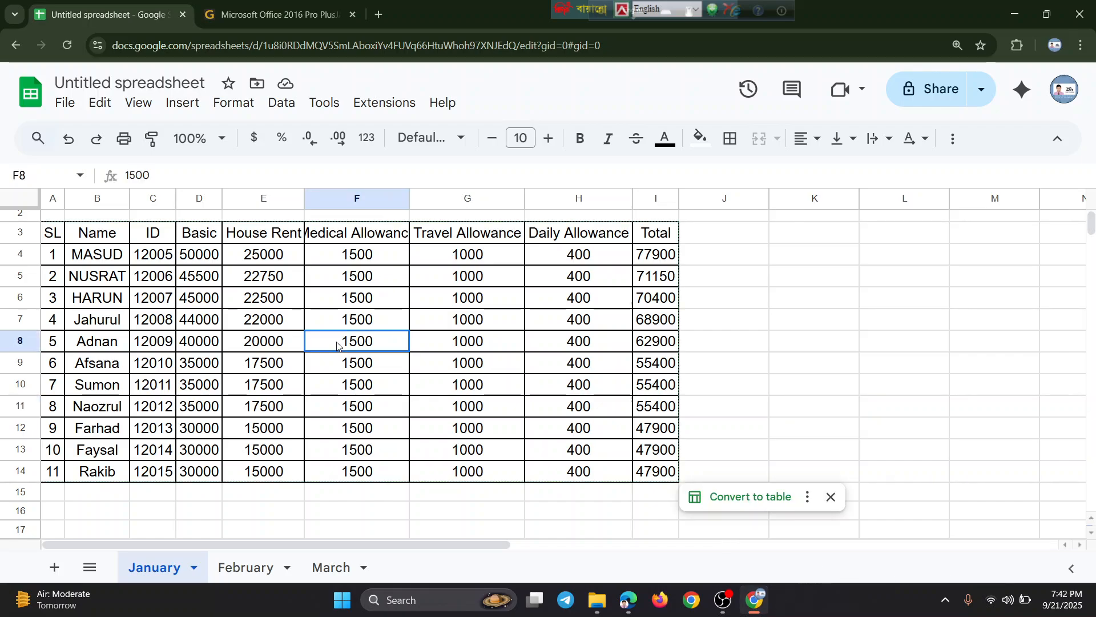
{"action": "left_click", "coordinate": [99, 241]}
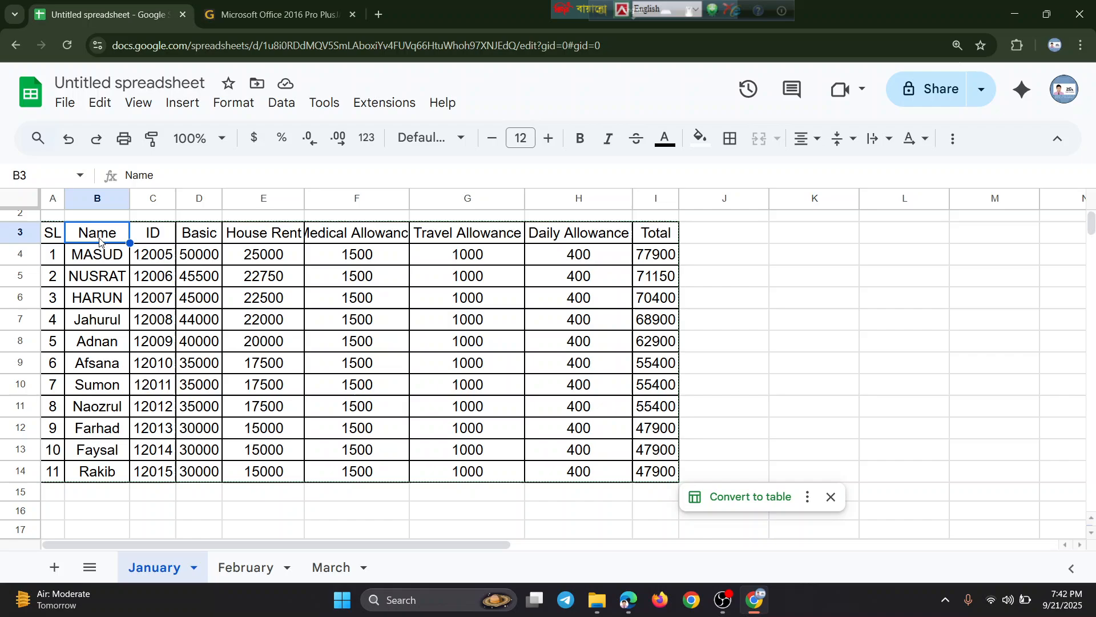
{"action": "left_click", "coordinate": [56, 239]}
{"action": "mouse_move", "coordinate": [56, 239]}
{"action": "left_mouse_down"}
{"action": "mouse_move", "coordinate": [249, 301]}
{"action": "mouse_move", "coordinate": [278, 325]}
{"action": "left_mouse_up"}
{"action": "left_click_drag", "start_coordinate": [68, 236], "coordinate": [82, 236]}
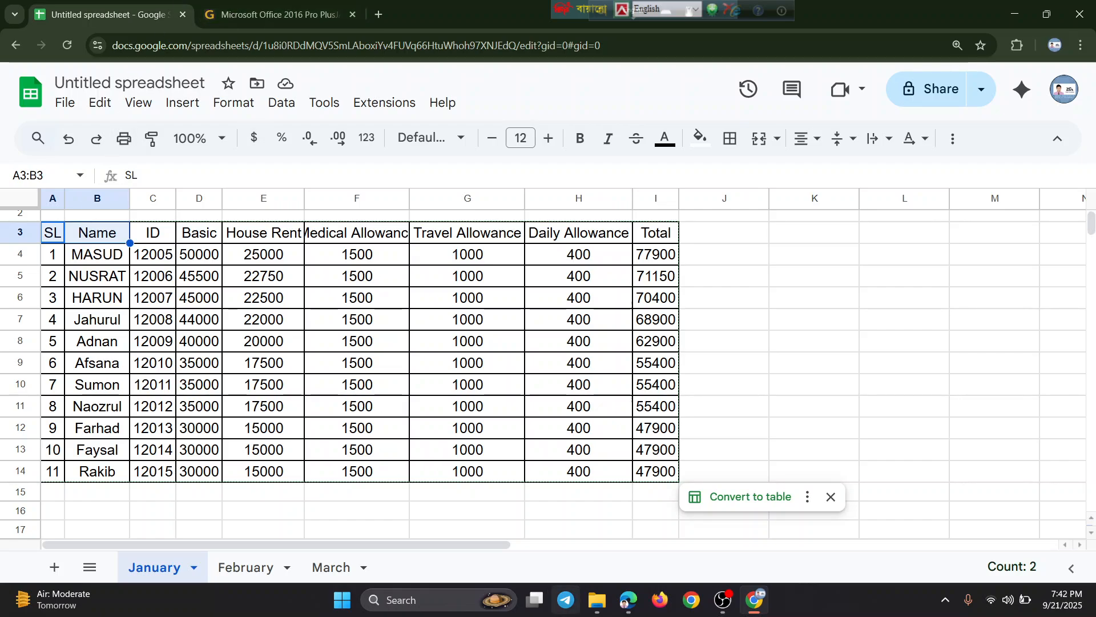
Check the Google Meet call and the OBS recording window, returning to the payroll spreadsheet at cell H12
{"action": "mouse_move", "coordinate": [629, 604]}
{"action": "left_click", "coordinate": [539, 534]}
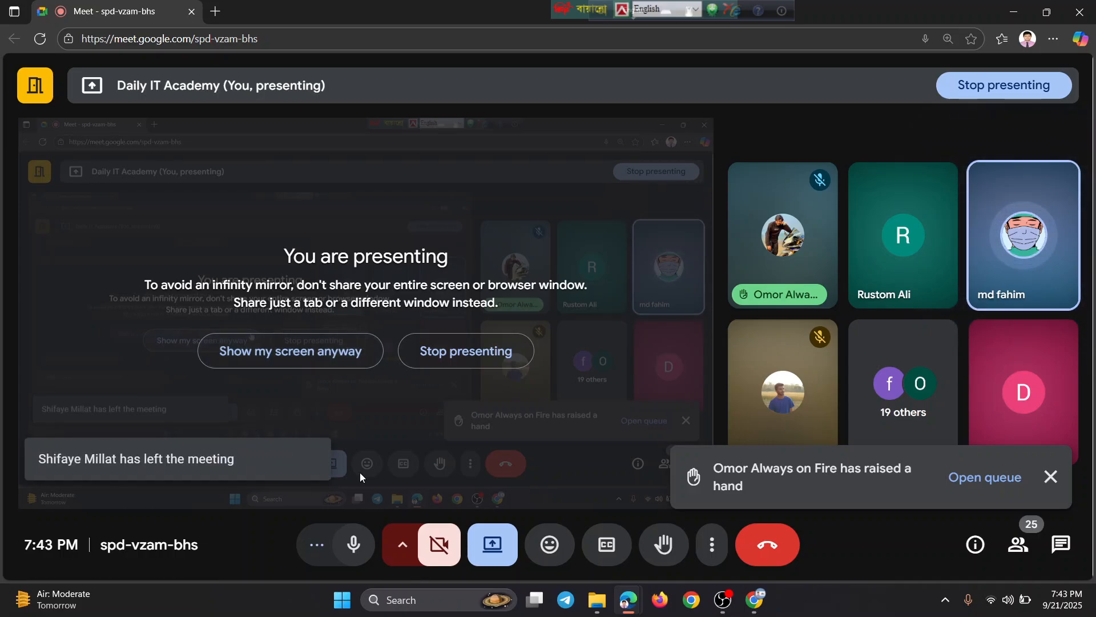
{"action": "mouse_move", "coordinate": [715, 610]}
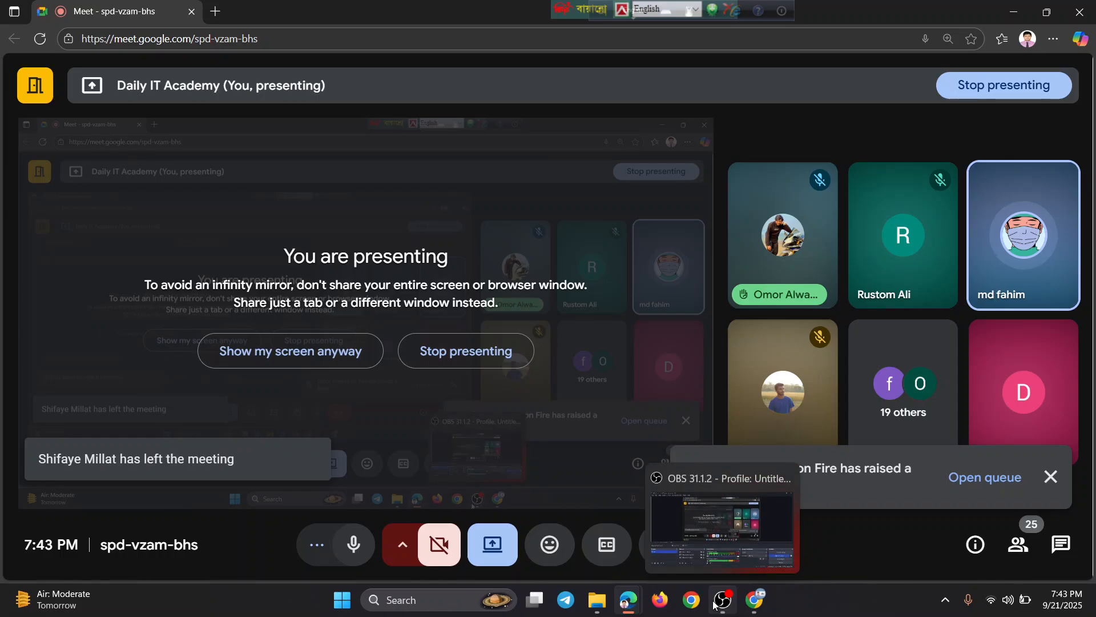
{"action": "left_click", "coordinate": [702, 521]}
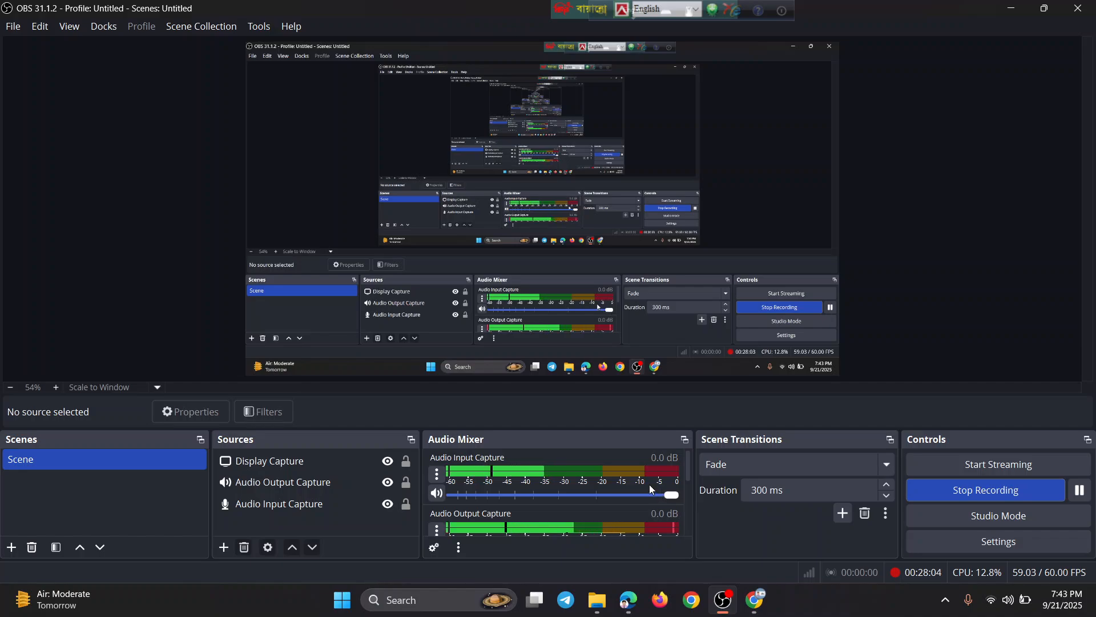
{"action": "left_click", "coordinate": [737, 577]}
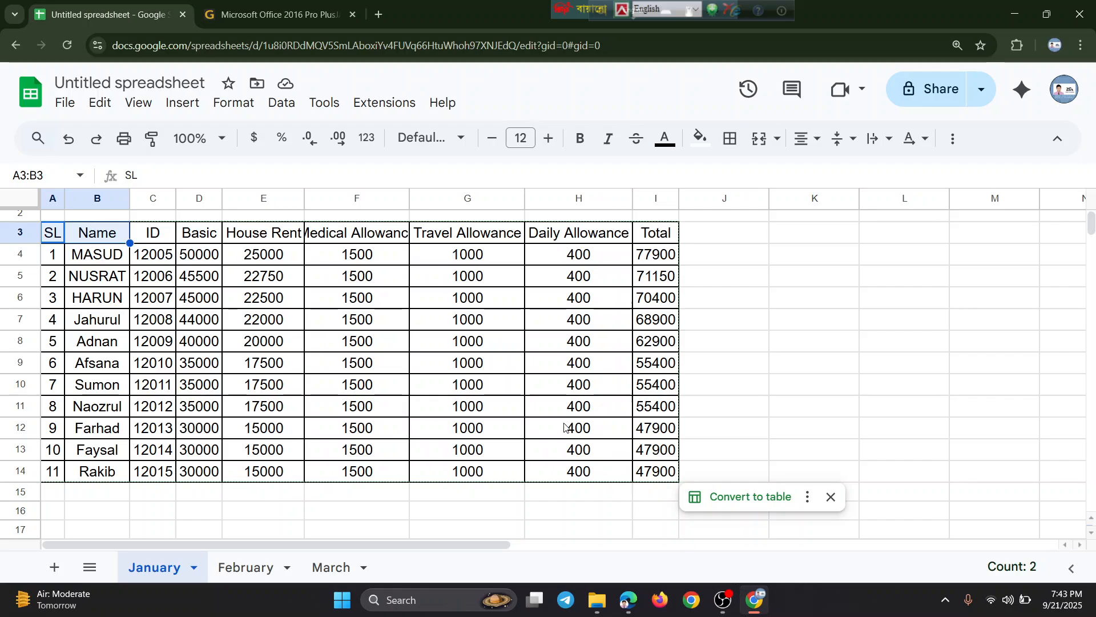
{"action": "left_click", "coordinate": [558, 427]}
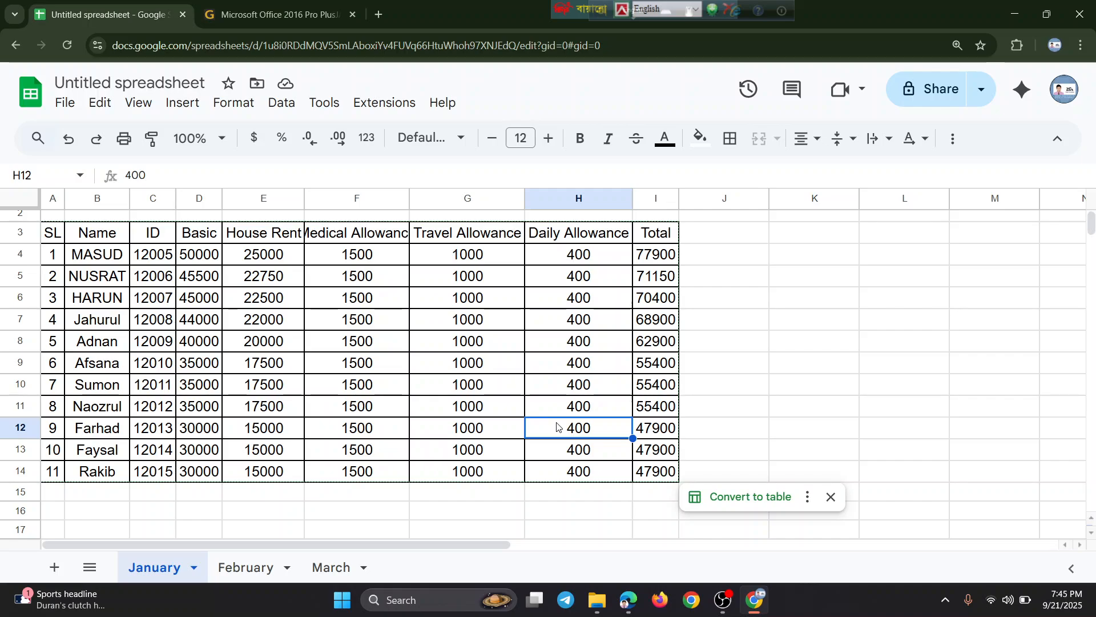
Connect the computer to the full-strength secured Wi-Fi network listed directly beneath E-larning and return to the spreadsheet
{"action": "left_click", "coordinate": [991, 602]}
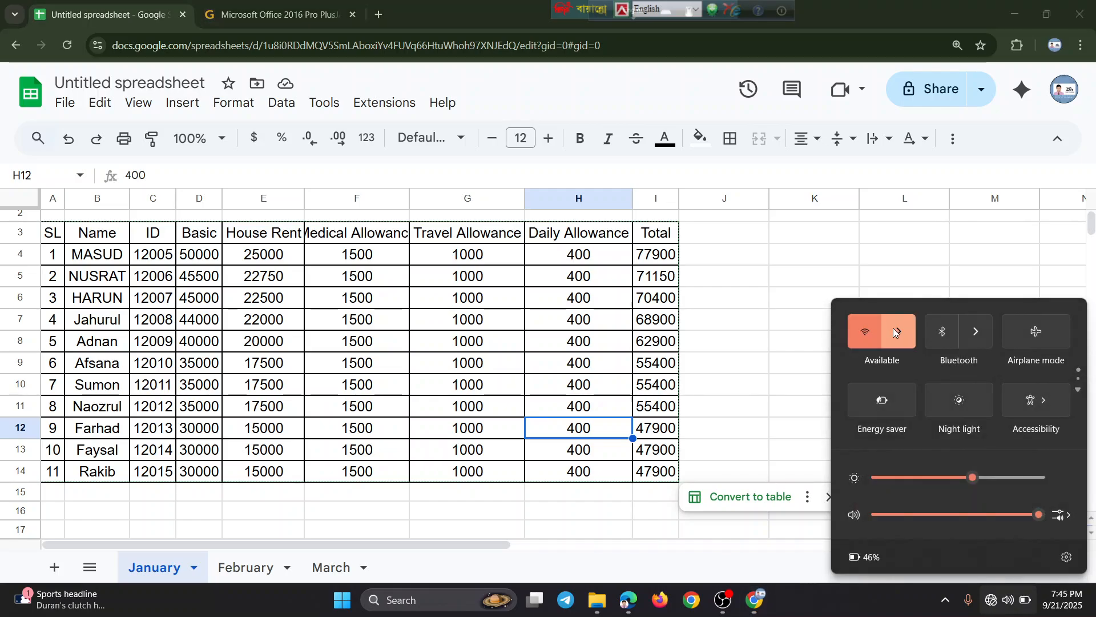
{"action": "left_click", "coordinate": [896, 332]}
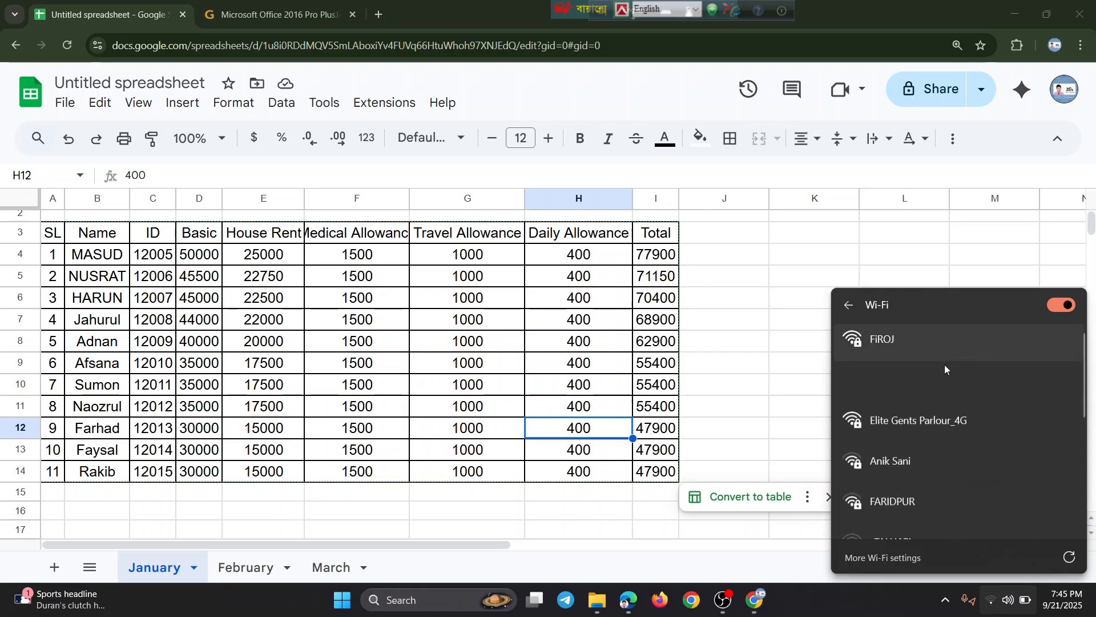
{"action": "left_click", "coordinate": [923, 378]}
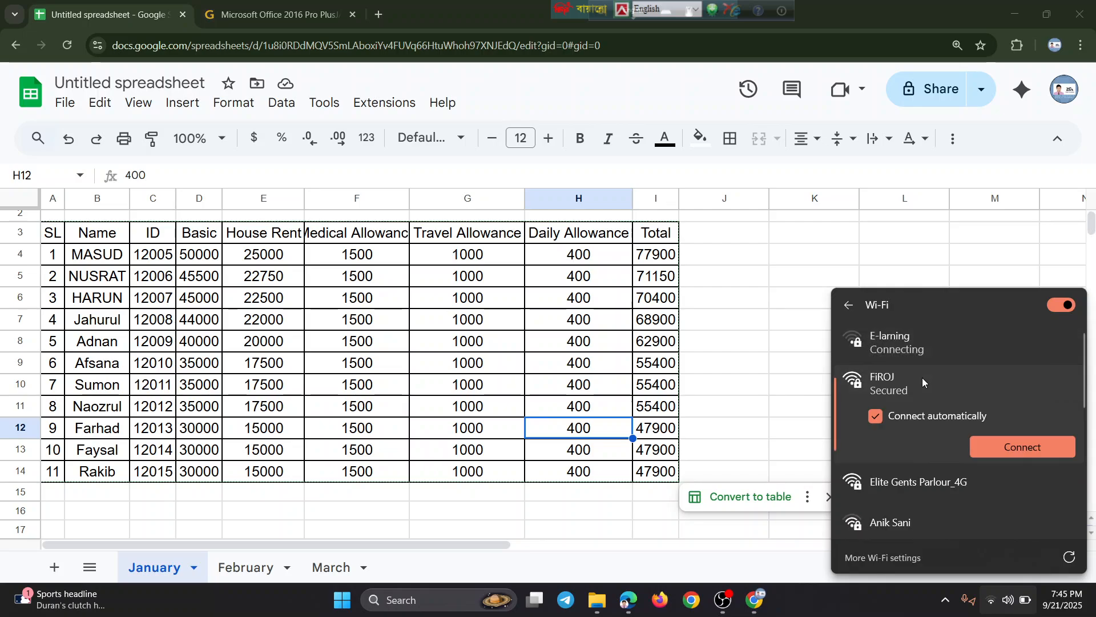
{"action": "left_click", "coordinate": [1012, 450]}
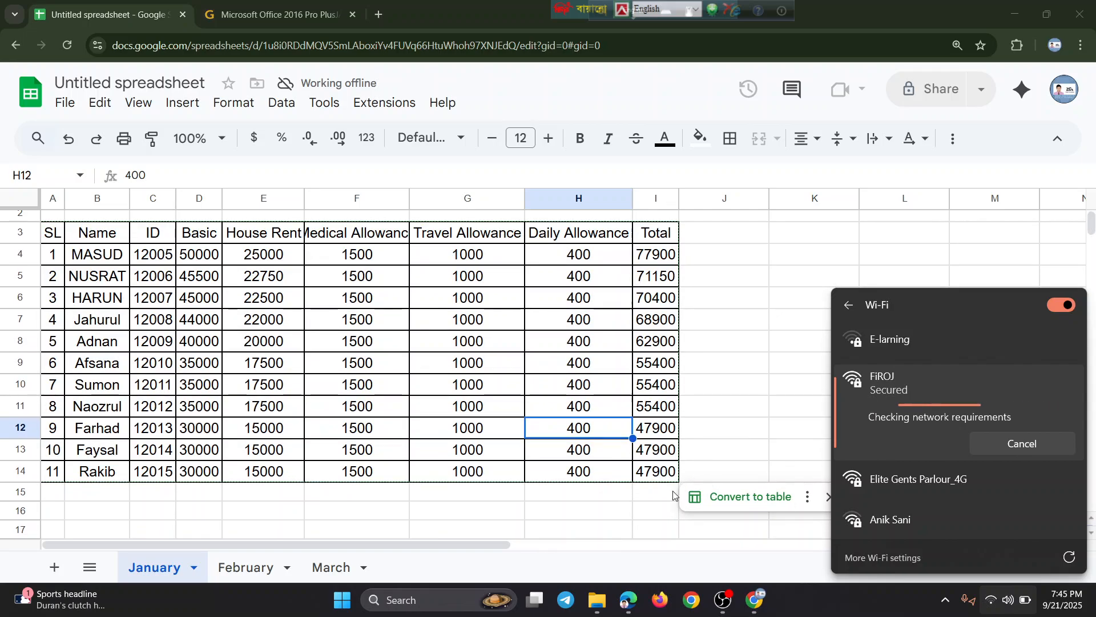
{"action": "left_click", "coordinate": [704, 408]}
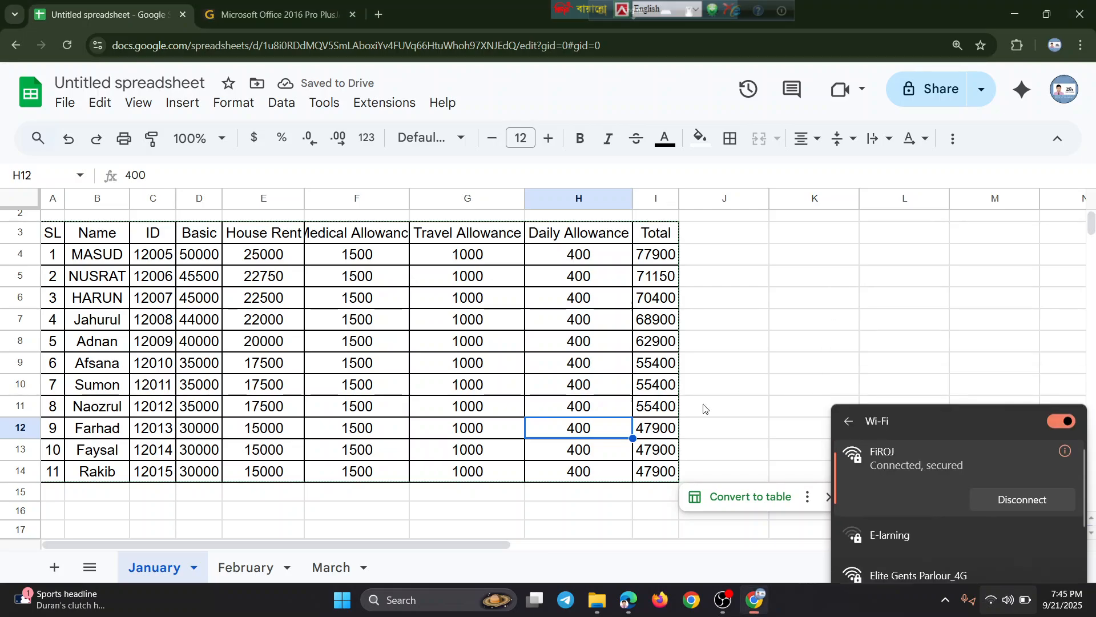
{"action": "left_click", "coordinate": [704, 408]}
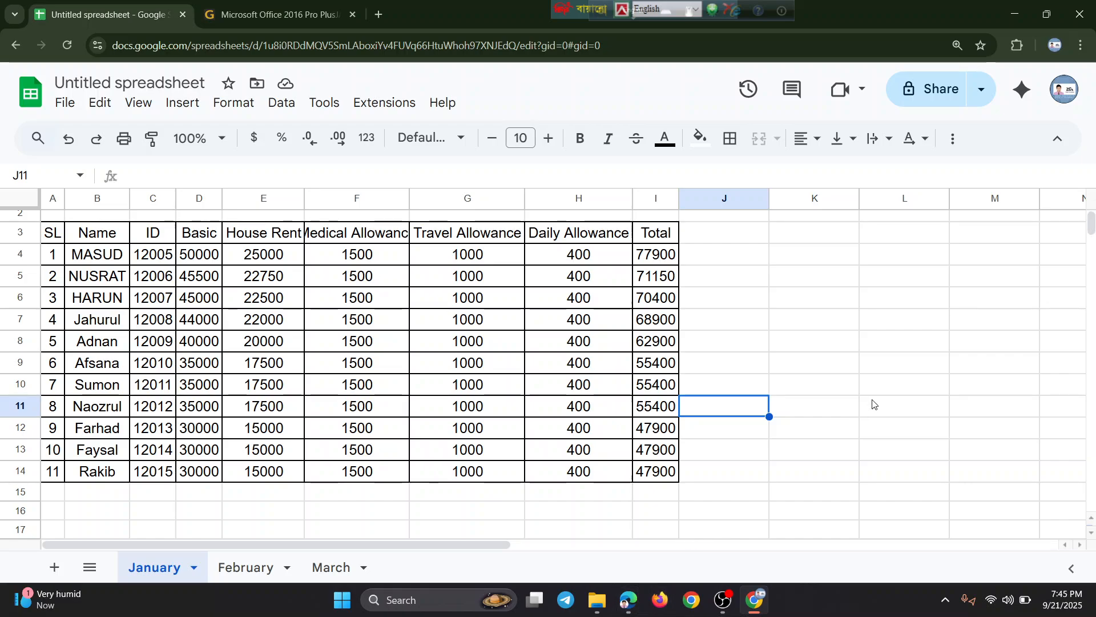
{"action": "left_click", "coordinate": [841, 394]}
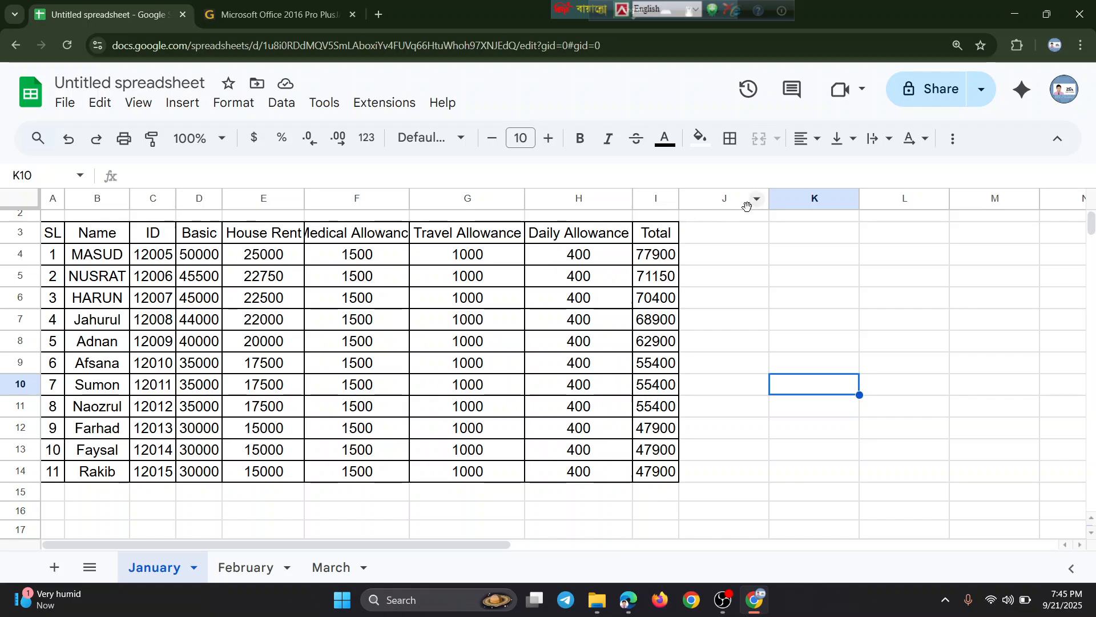
Clear all the formulas in the Total column, cells I4 to I14
{"action": "left_click", "coordinate": [672, 256]}
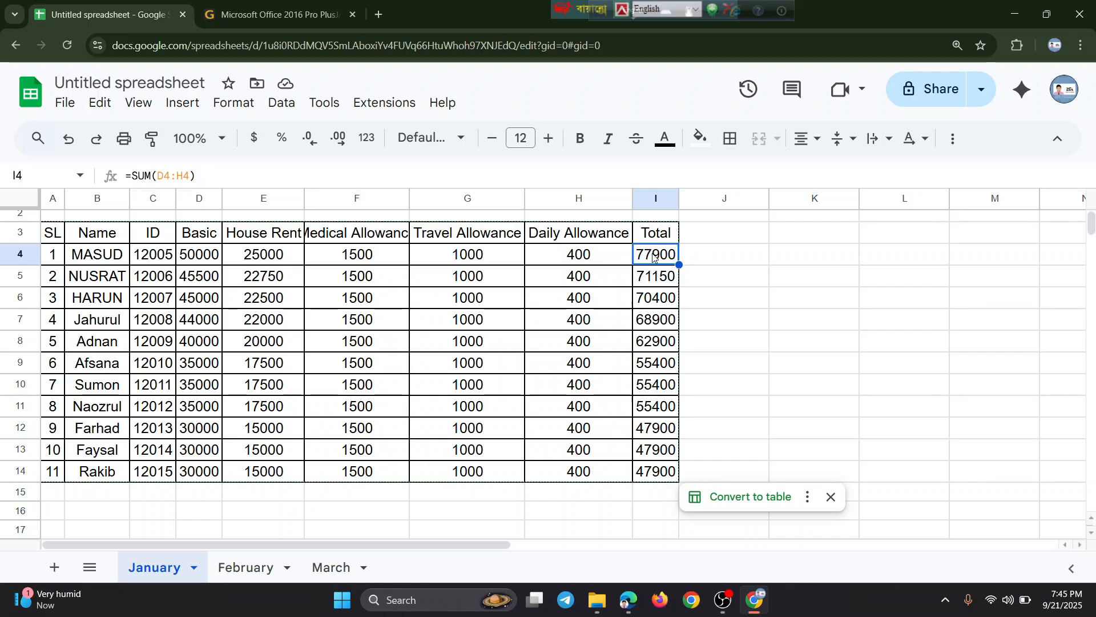
{"action": "left_click_drag", "start_coordinate": [658, 441], "coordinate": [662, 474]}
{"action": "key", "text": "Delete"}
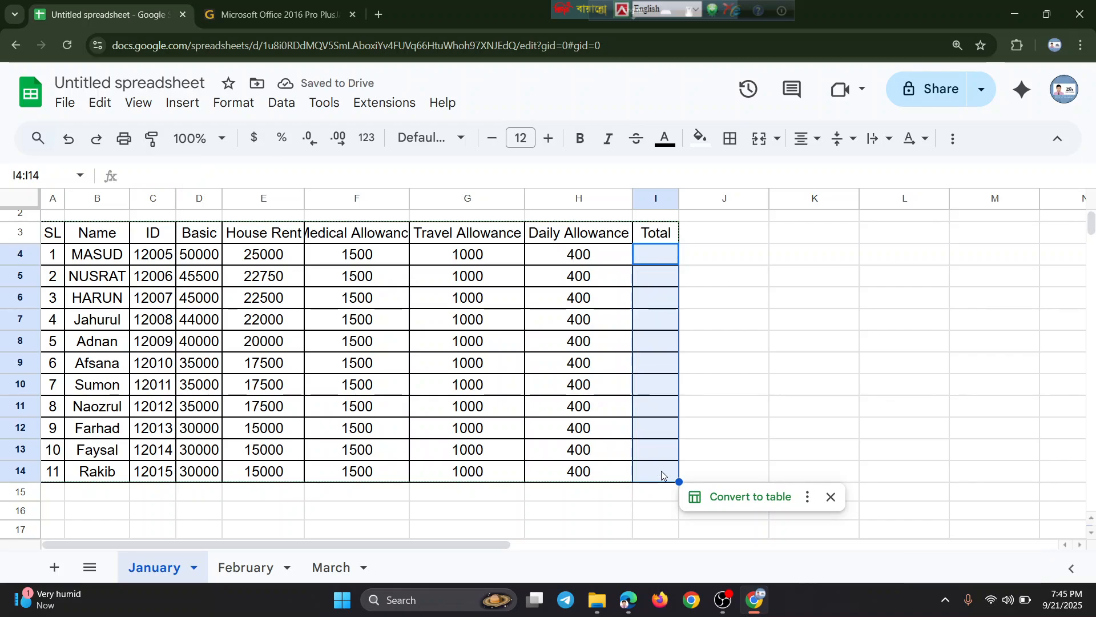
Enter the formula =SUM(D4:H4) in cell I4 to total the first employee's basic pay and allowances
{"action": "left_click", "coordinate": [658, 259]}
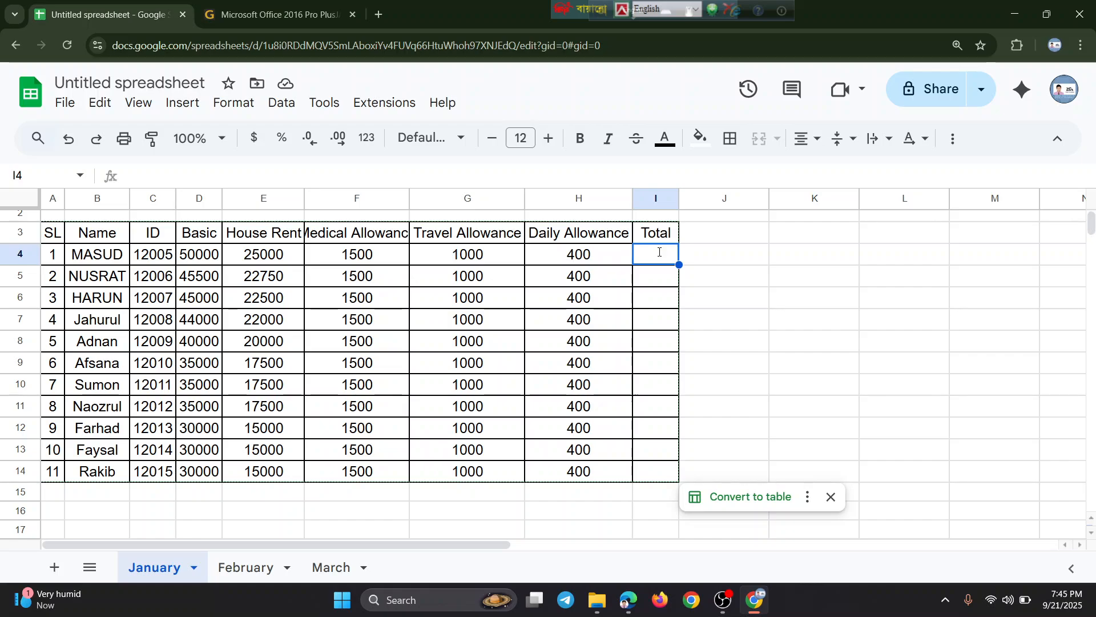
{"action": "type", "text": "="}
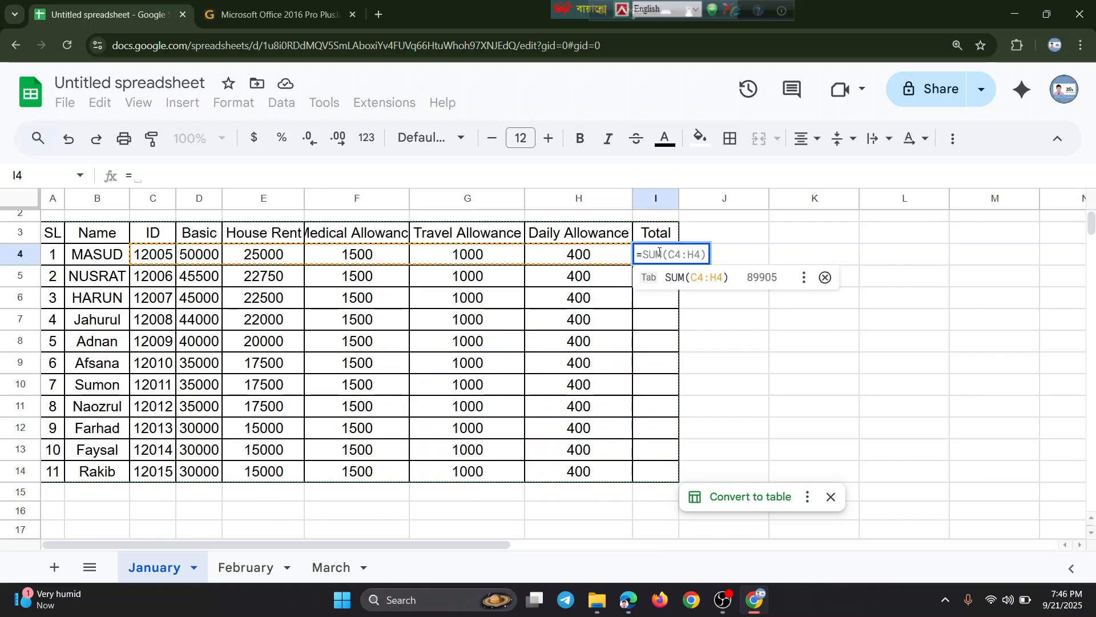
{"action": "type", "text": "SUM"}
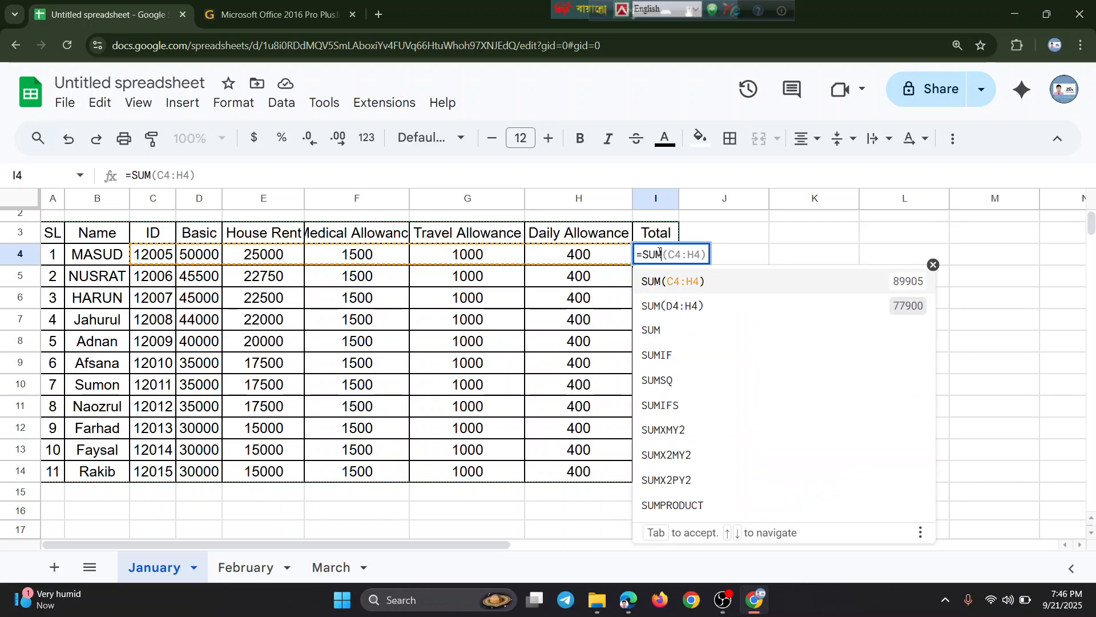
{"action": "type", "text": "("}
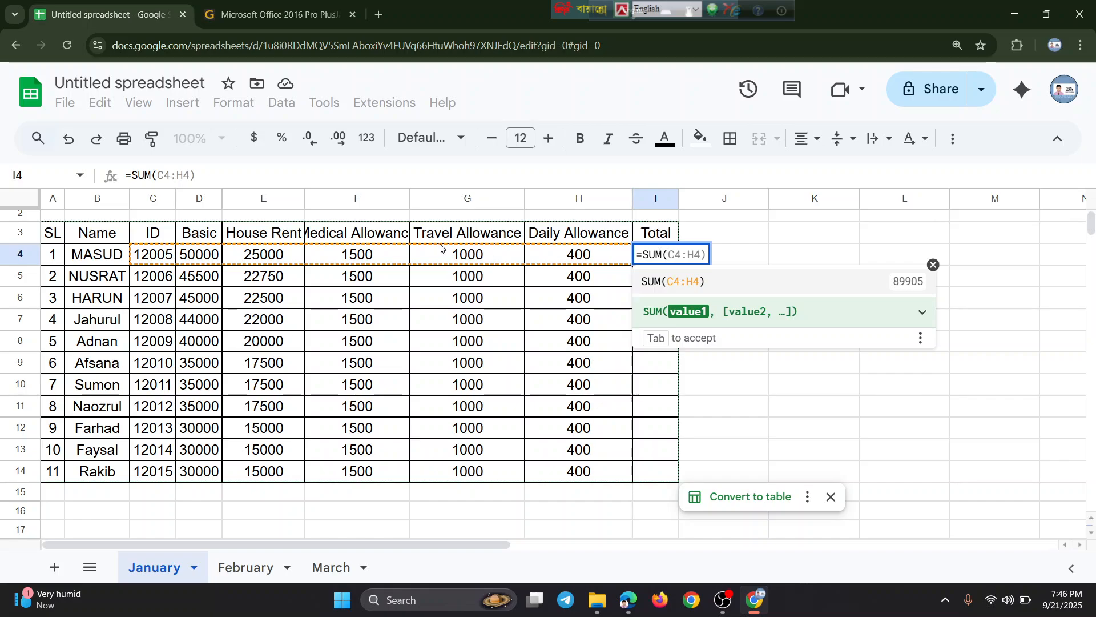
{"action": "left_click", "coordinate": [203, 257]}
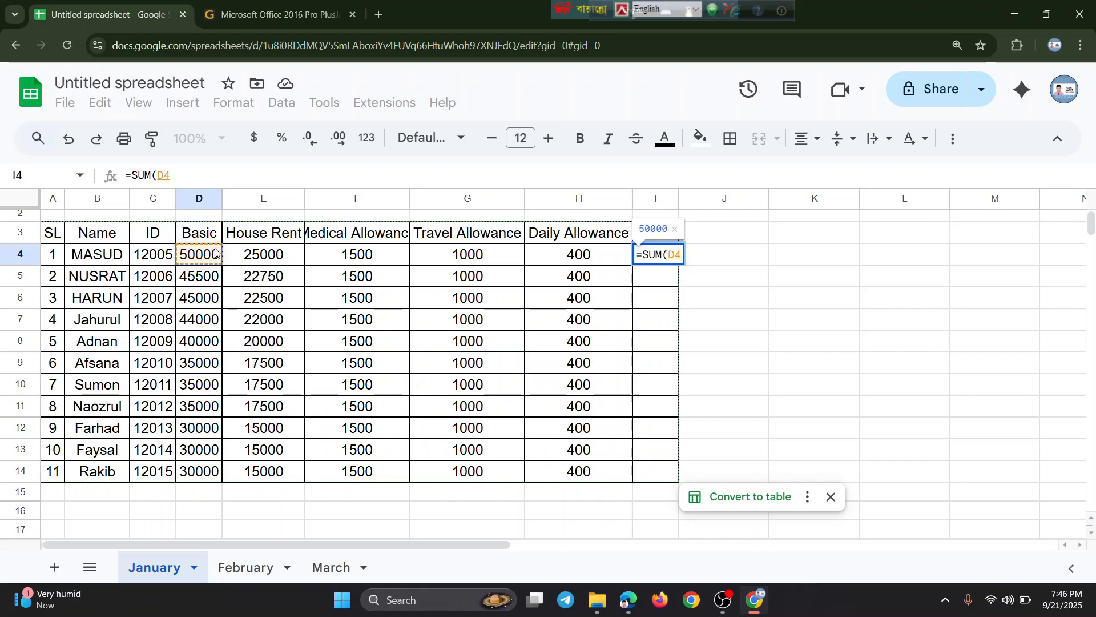
{"action": "left_click_drag", "start_coordinate": [222, 253], "coordinate": [609, 266]}
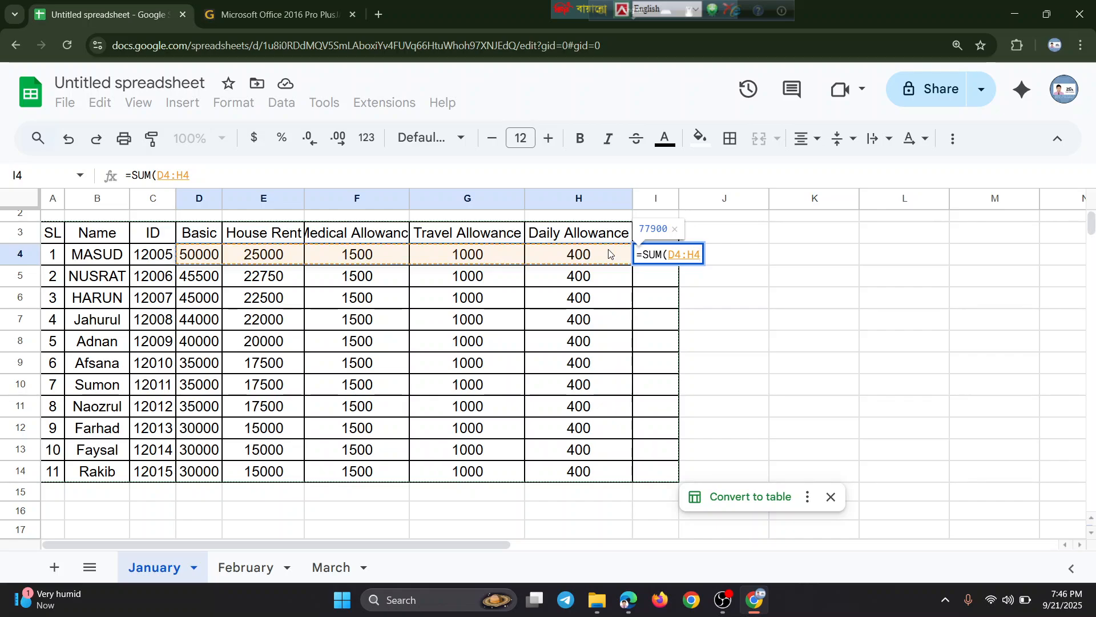
{"action": "type", "text": ")"}
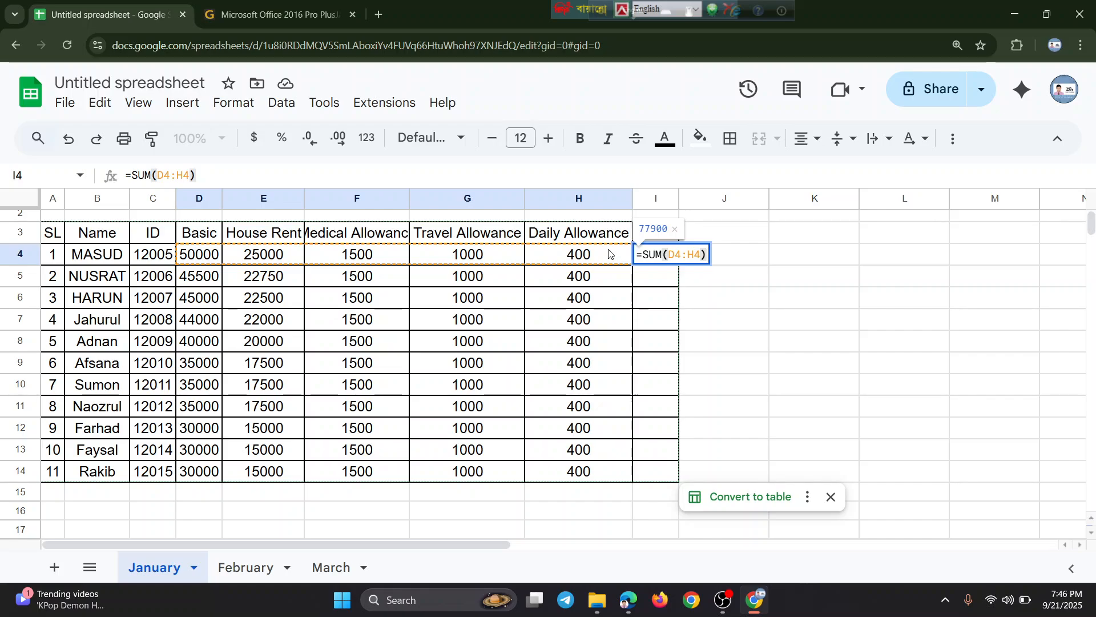
{"action": "key", "text": "Return"}
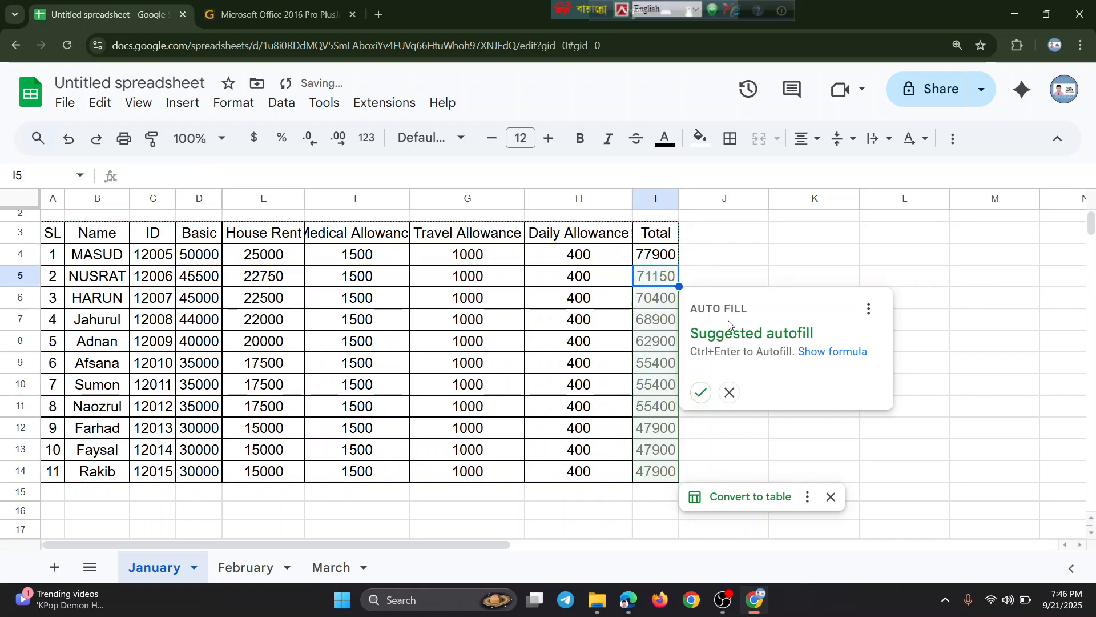
Fill the total formula down I5 to I14 by accepting the suggested autofill, and deselect the table
{"action": "left_click", "coordinate": [697, 394]}
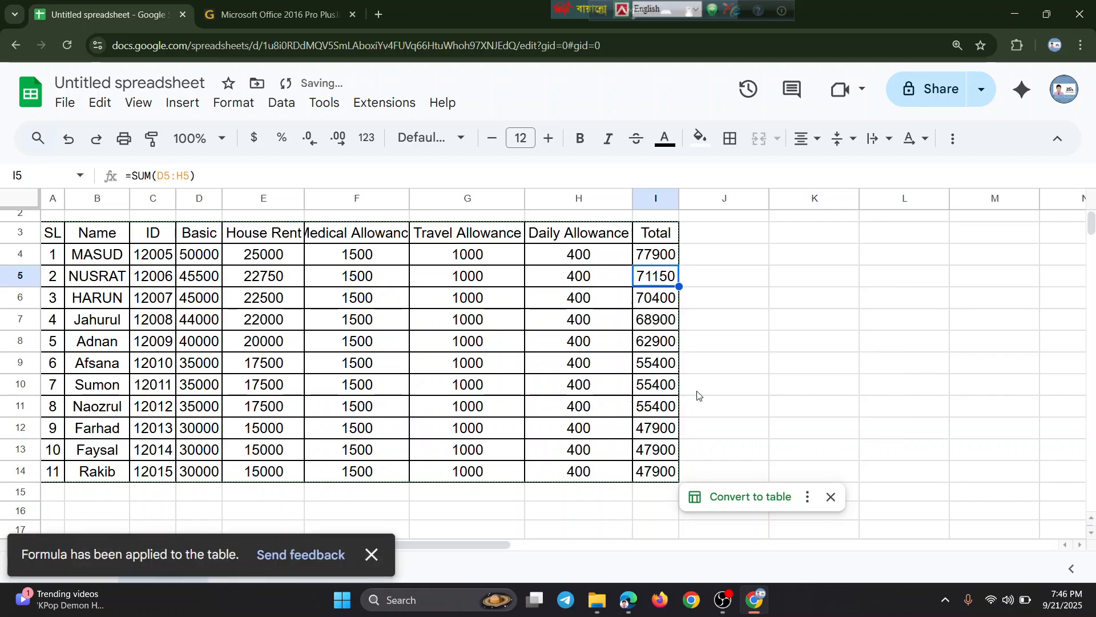
{"action": "left_click", "coordinate": [782, 342]}
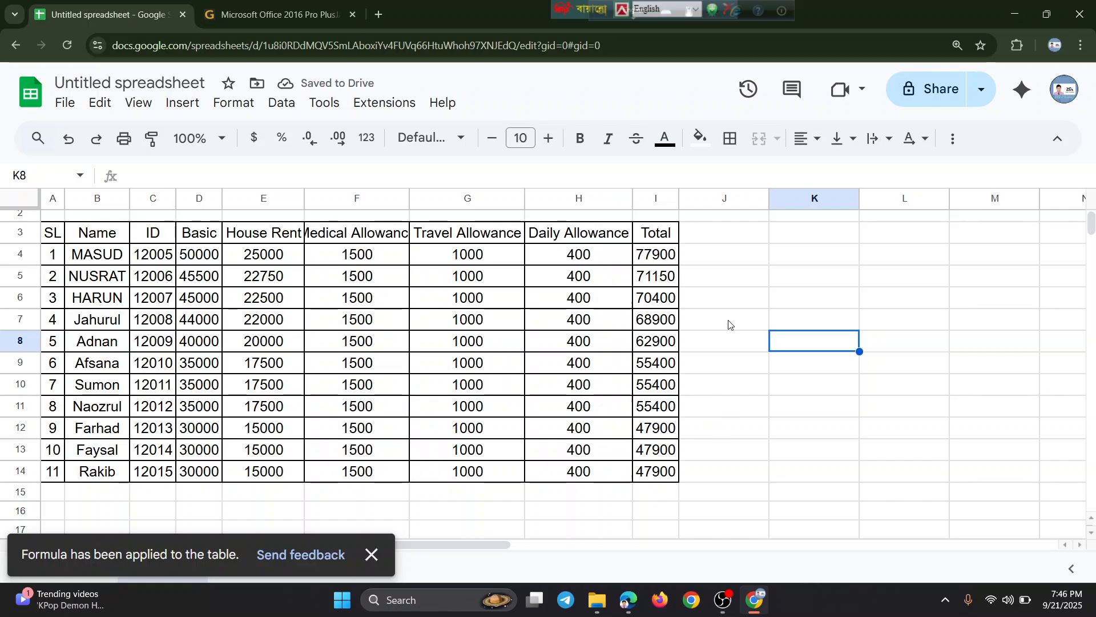
{"action": "left_click", "coordinate": [721, 261]}
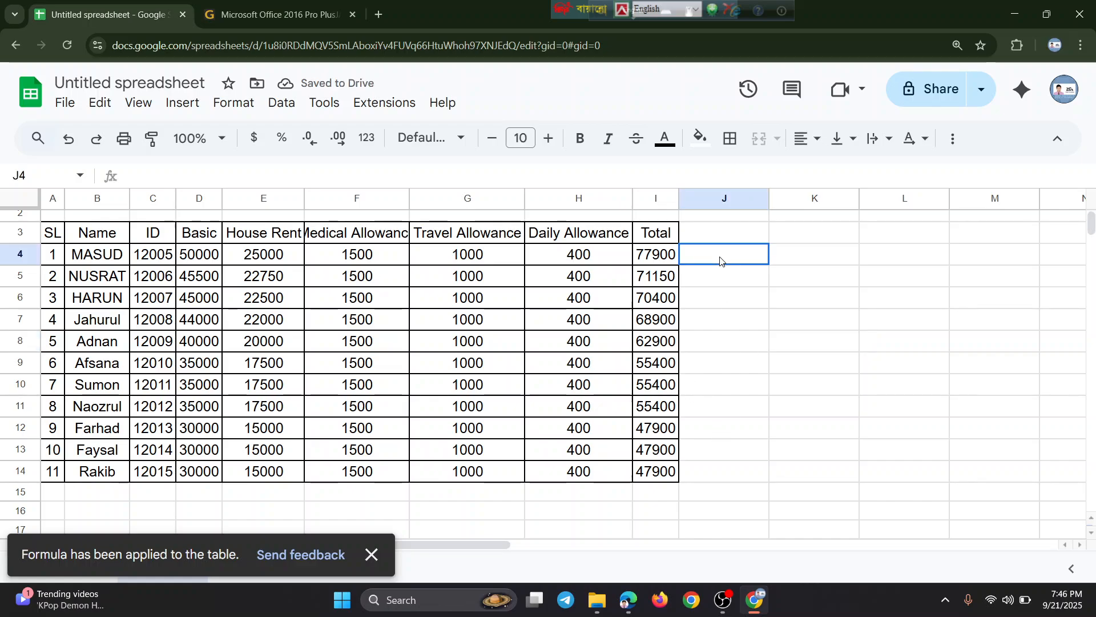
{"action": "left_click", "coordinate": [719, 477]}
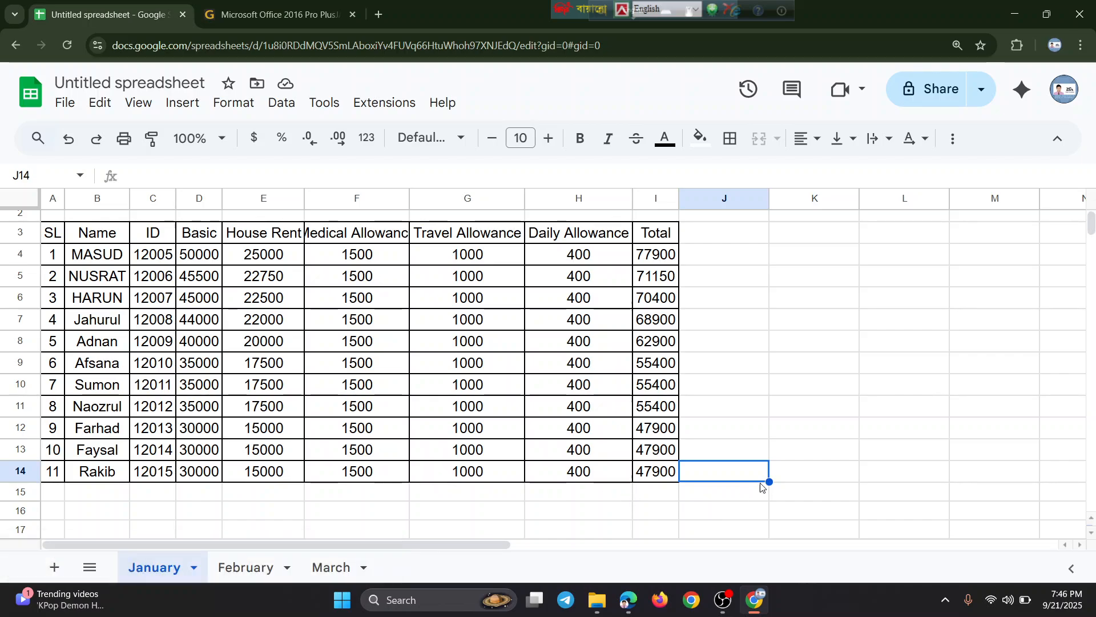
{"action": "left_click", "coordinate": [730, 261]}
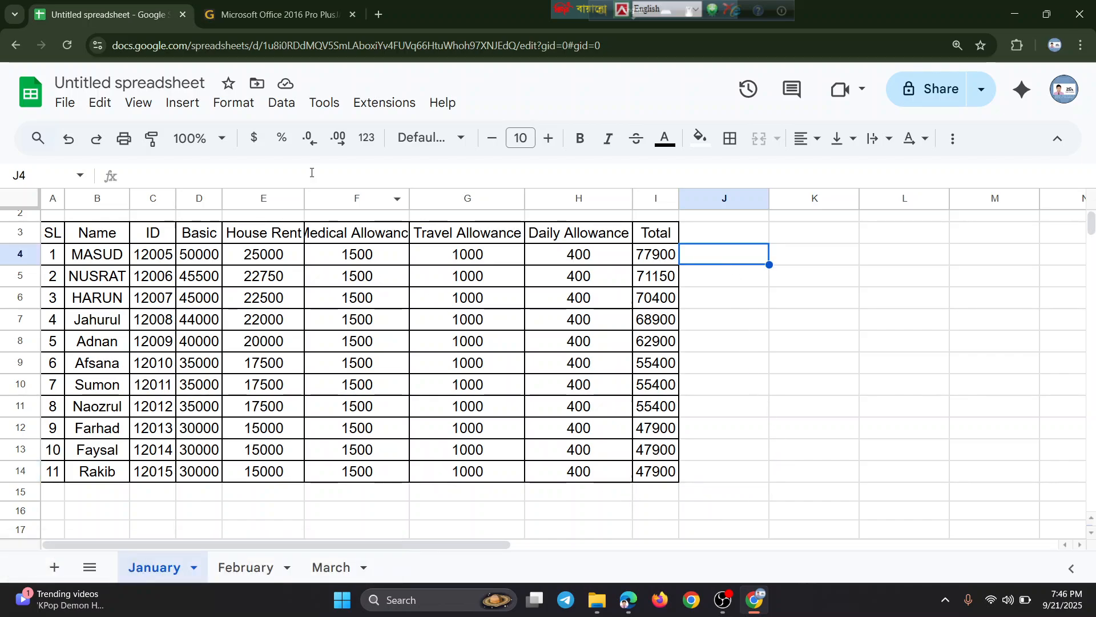
Auto-fit the Medical Allowance column's width to its header text and clear the table selection
{"action": "left_click", "coordinate": [59, 233]}
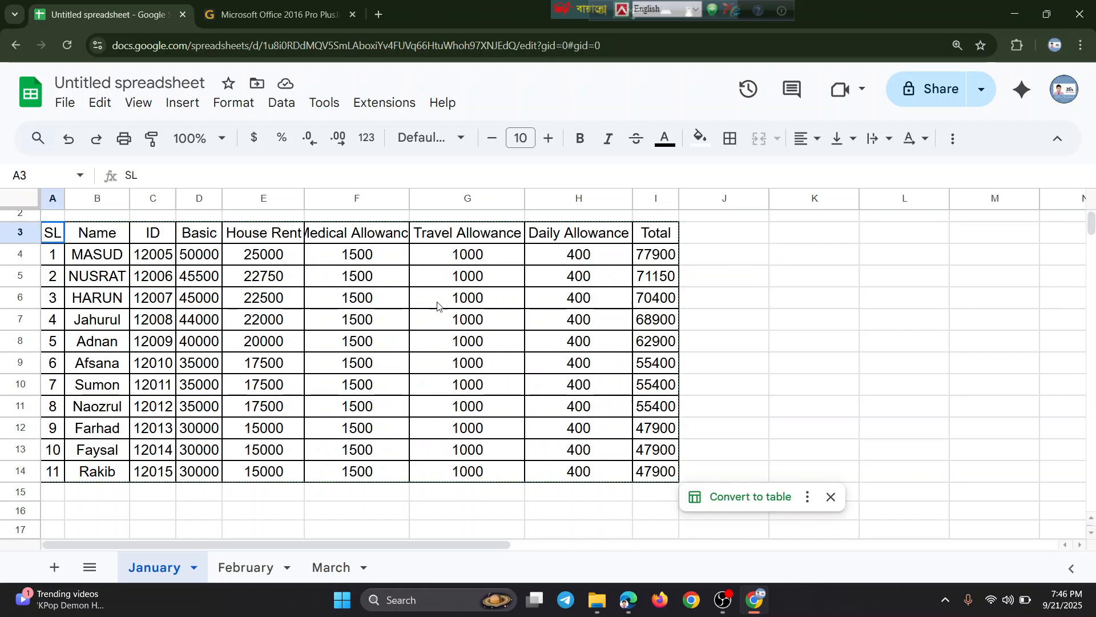
{"action": "left_click", "coordinate": [440, 306], "text": "shift"}
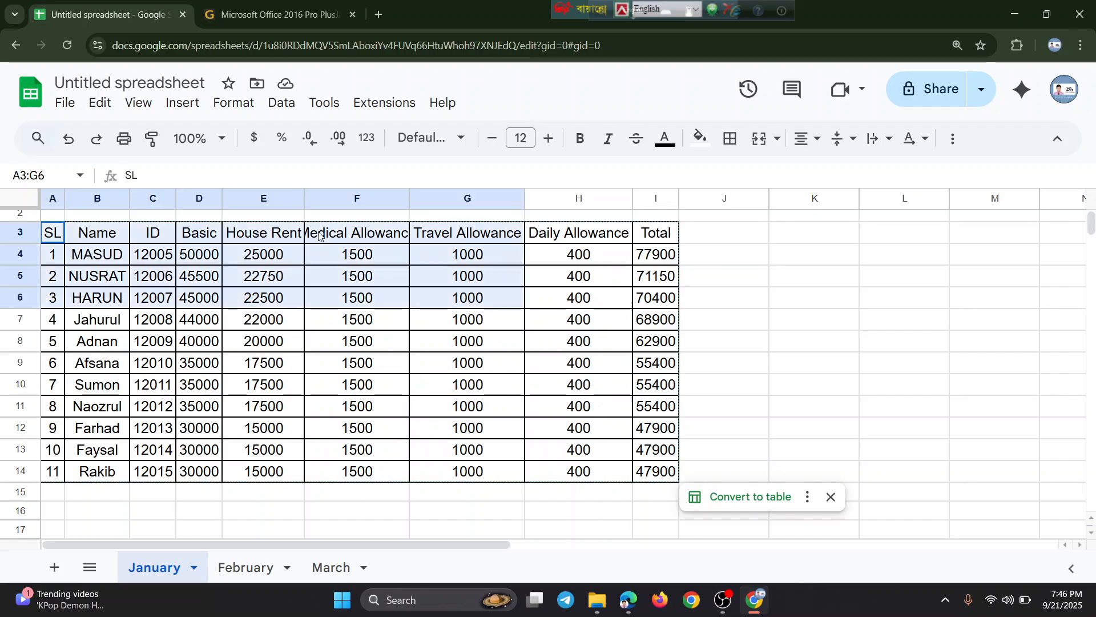
{"action": "double_click", "coordinate": [410, 200]}
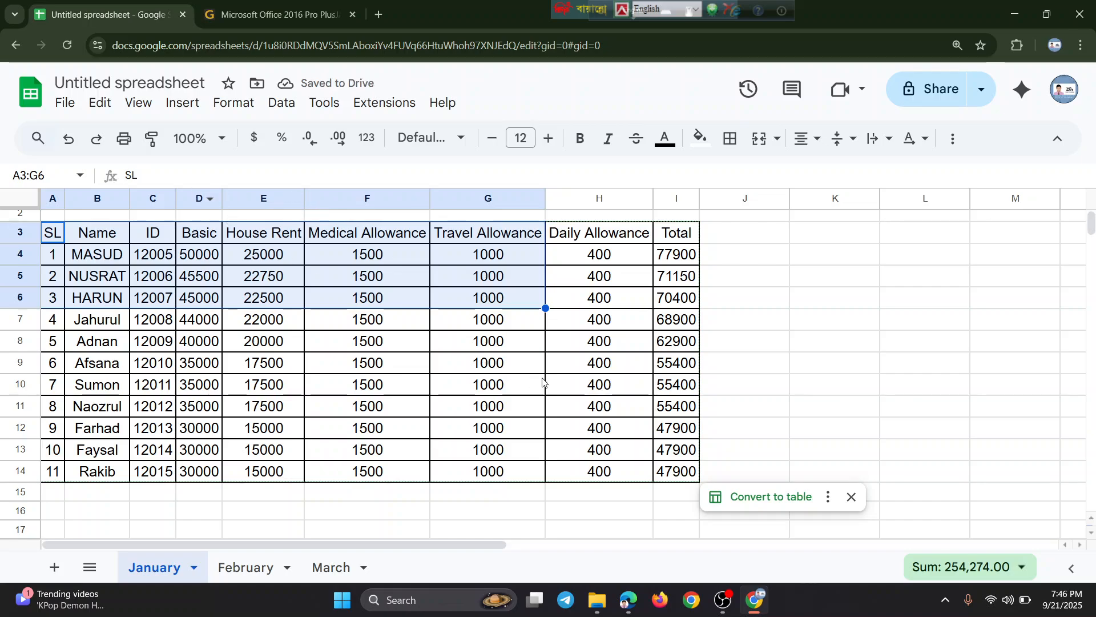
{"action": "left_click", "coordinate": [873, 350]}
{"action": "left_click", "coordinate": [762, 389]}
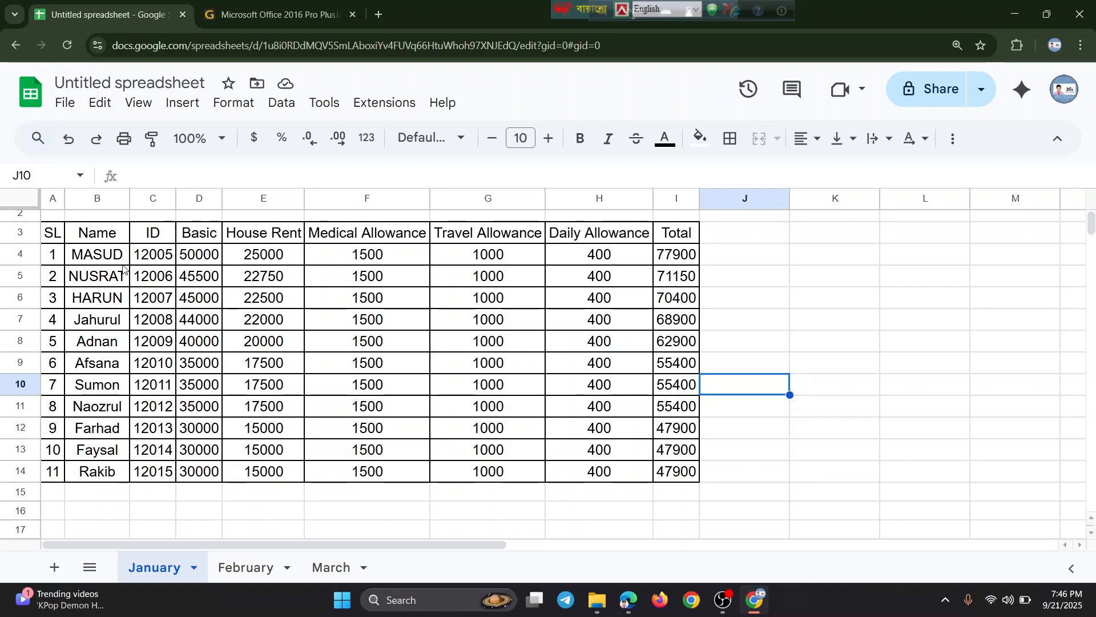
Select the block from the SL header to cell C5, and clear the selection on a name cell
{"action": "left_click", "coordinate": [52, 242]}
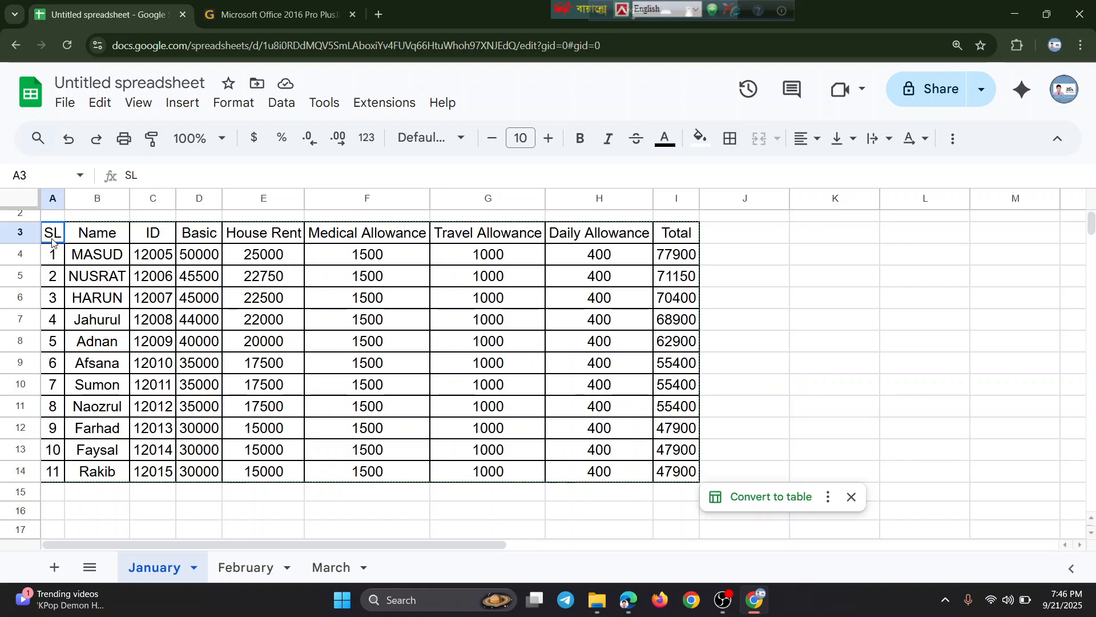
{"action": "left_click", "coordinate": [146, 276], "text": "shift"}
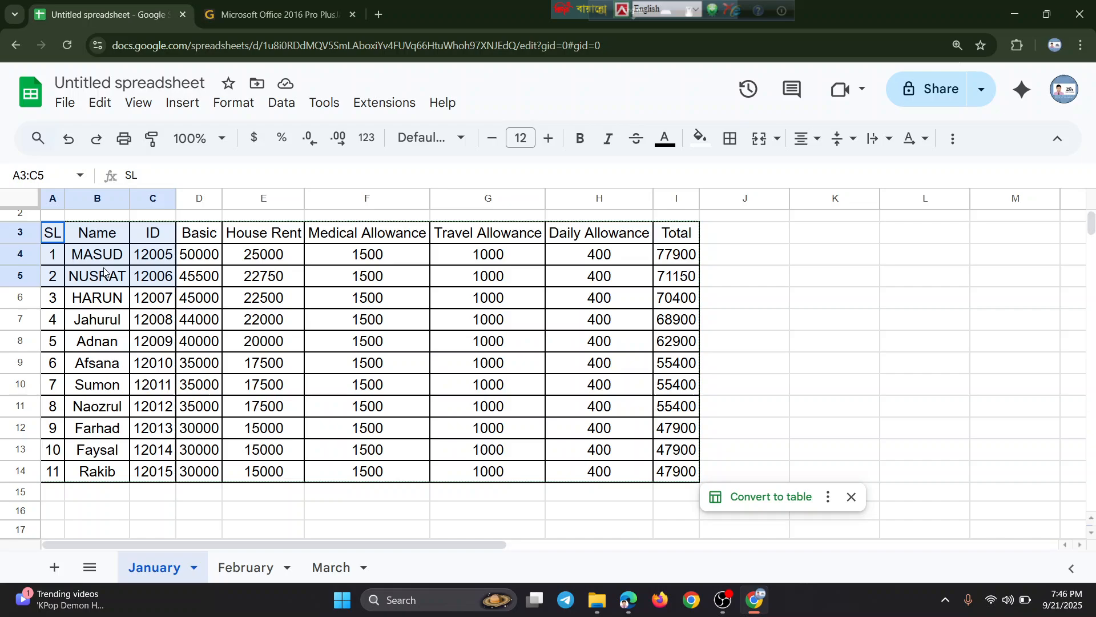
{"action": "left_click", "coordinate": [120, 319]}
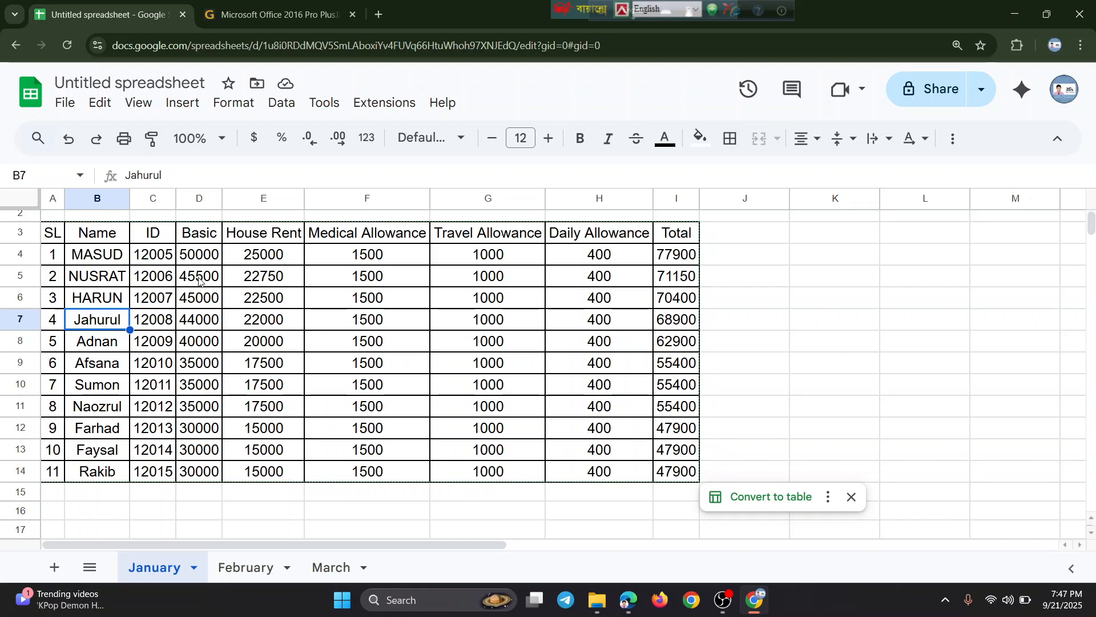
Extend a selection cell by cell from the SL header to C5, enlarge it toward the Travel Allowance column, and deselect it
{"action": "left_click", "coordinate": [53, 235]}
{"action": "key", "text": "shift+Right"}
{"action": "key", "text": "shift+Down"}
{"action": "key", "text": "shift+Right"}
{"action": "key", "text": "shift+Down"}
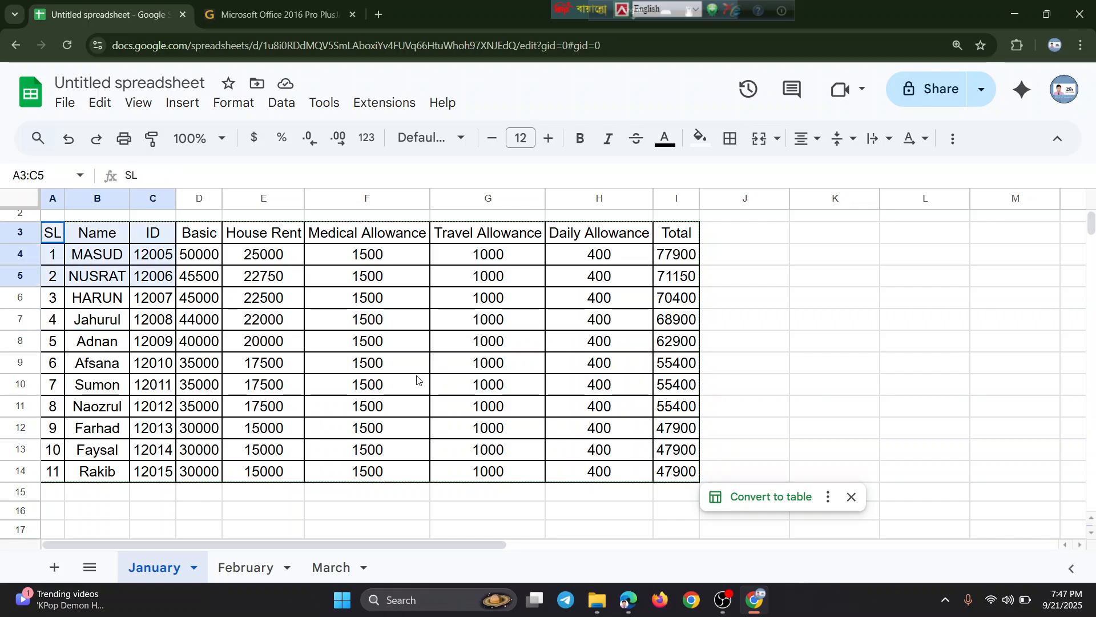
{"action": "left_click", "coordinate": [540, 412], "text": "shift"}
{"action": "left_click", "coordinate": [540, 413]}
{"action": "left_click", "coordinate": [515, 372]}
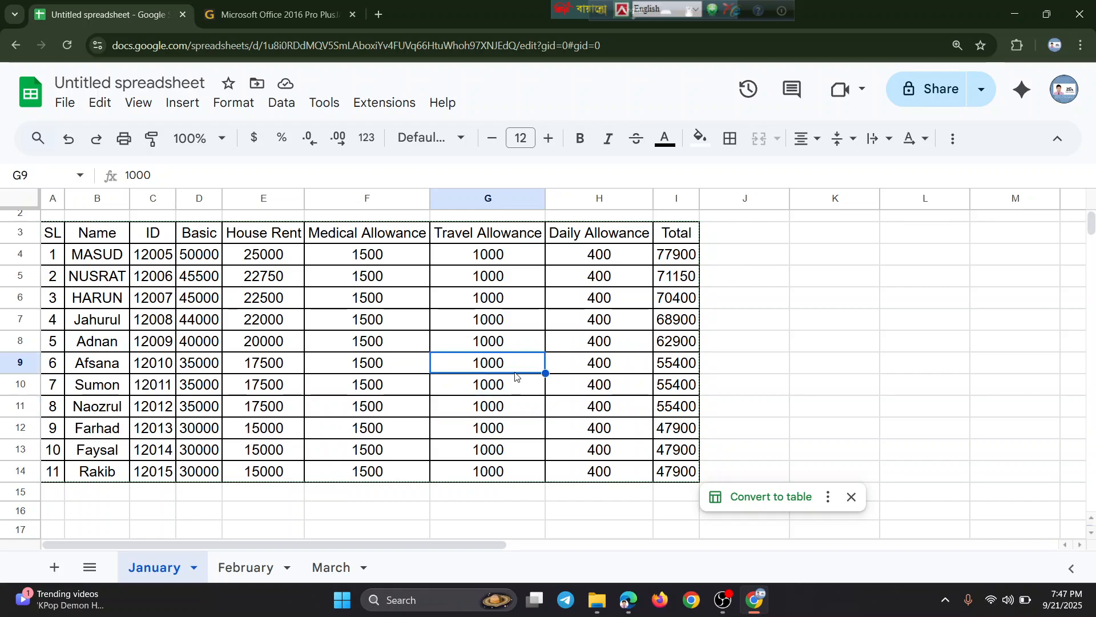
Select and copy the whole payroll table A3:I14, and return to the first employee's name cell
{"action": "key", "text": "ctrl+a"}
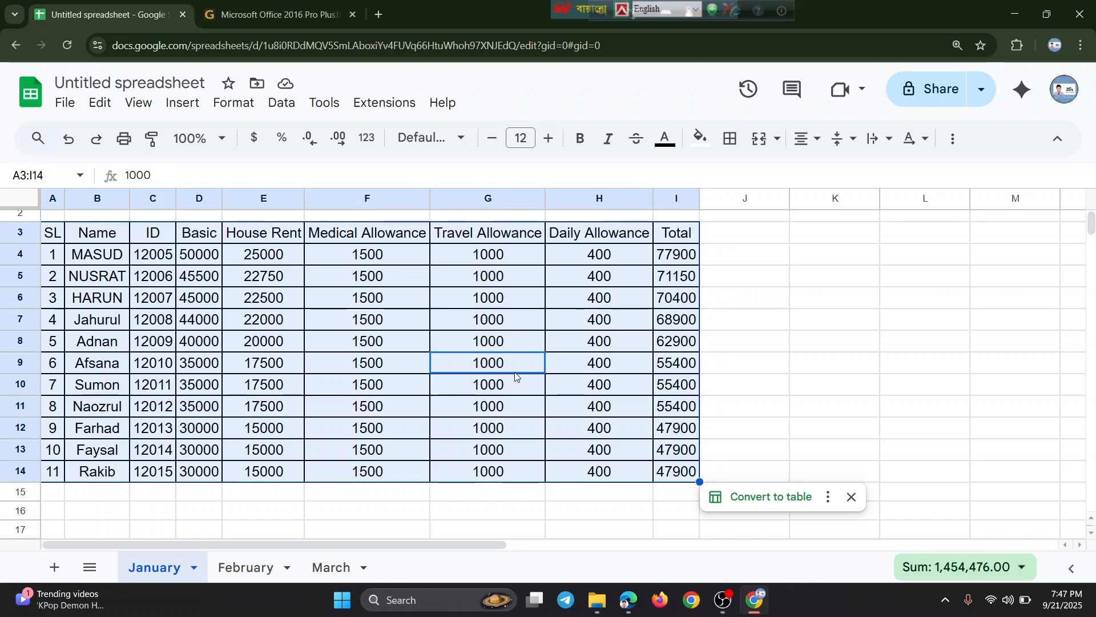
{"action": "key", "text": "ctrl+c"}
{"action": "left_click", "coordinate": [102, 253]}
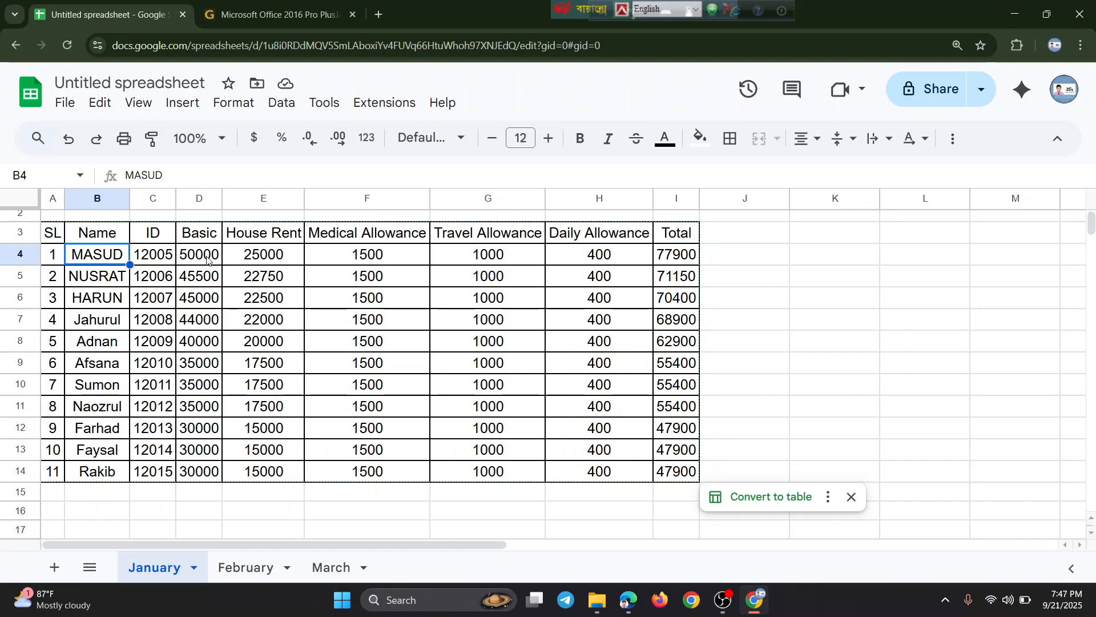
Go over the allowance and House Rent headers, auto-fit the ID column's width, and return to the SL header
{"action": "left_click", "coordinate": [609, 241]}
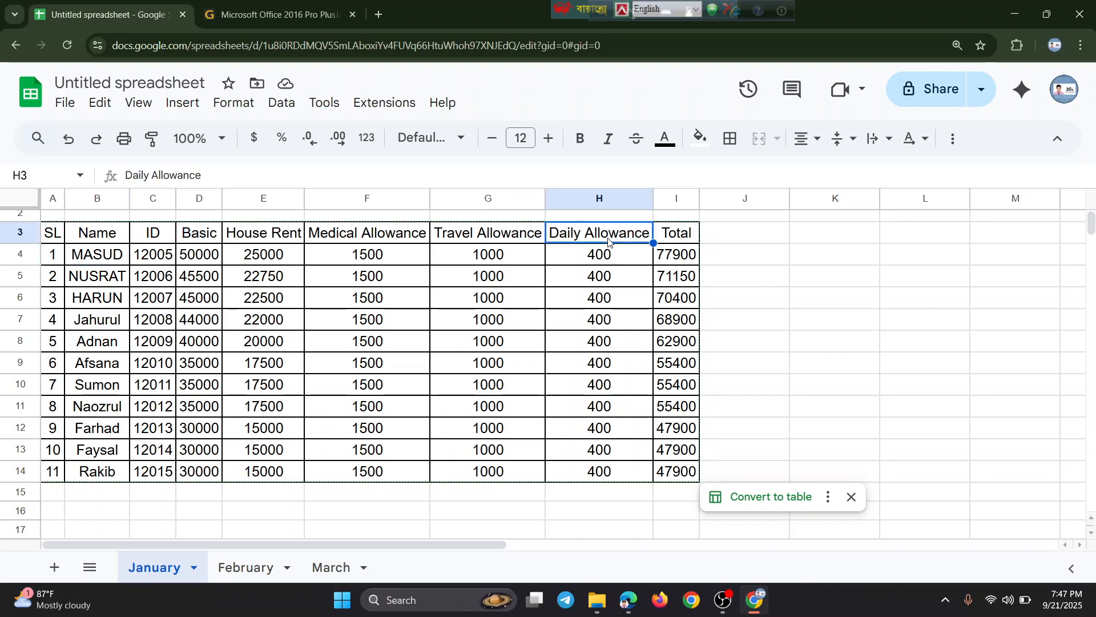
{"action": "left_click", "coordinate": [484, 236]}
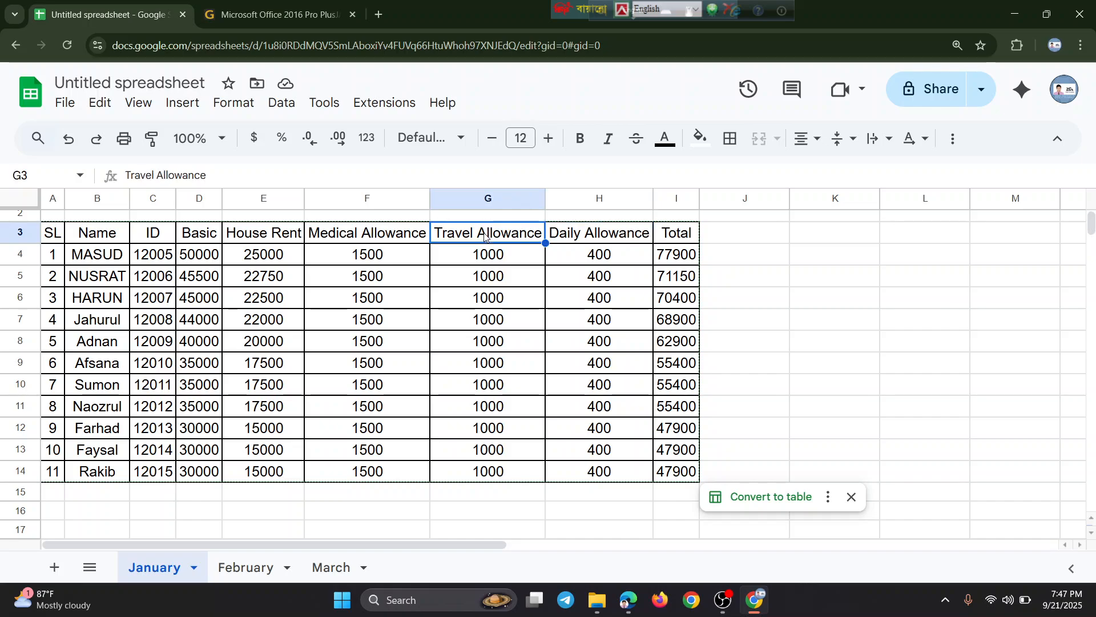
{"action": "left_click", "coordinate": [291, 239]}
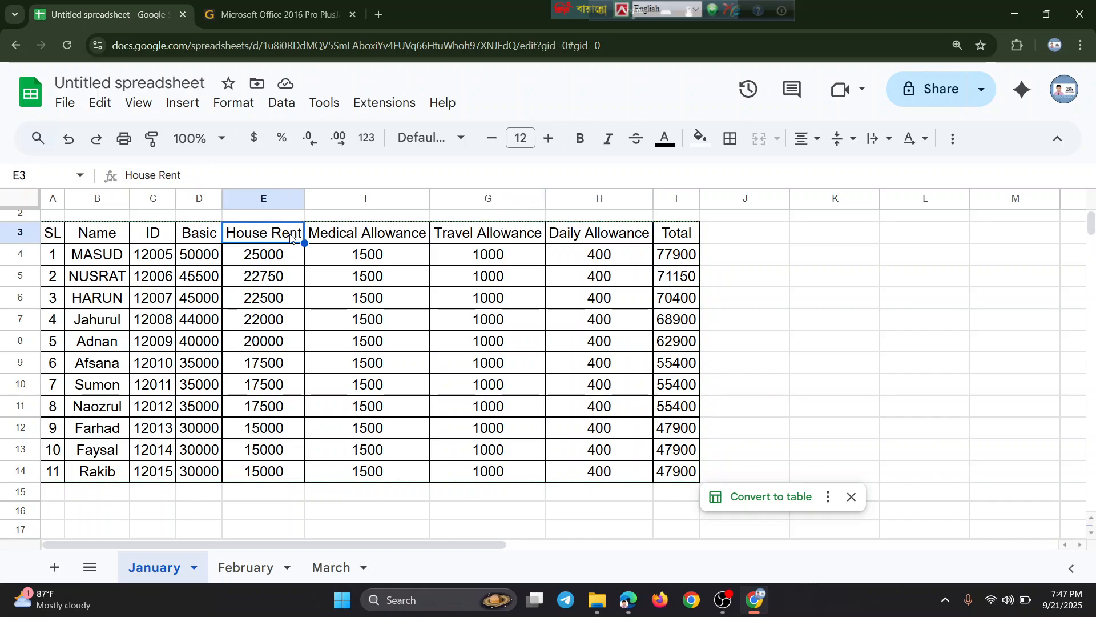
{"action": "double_click", "coordinate": [178, 199]}
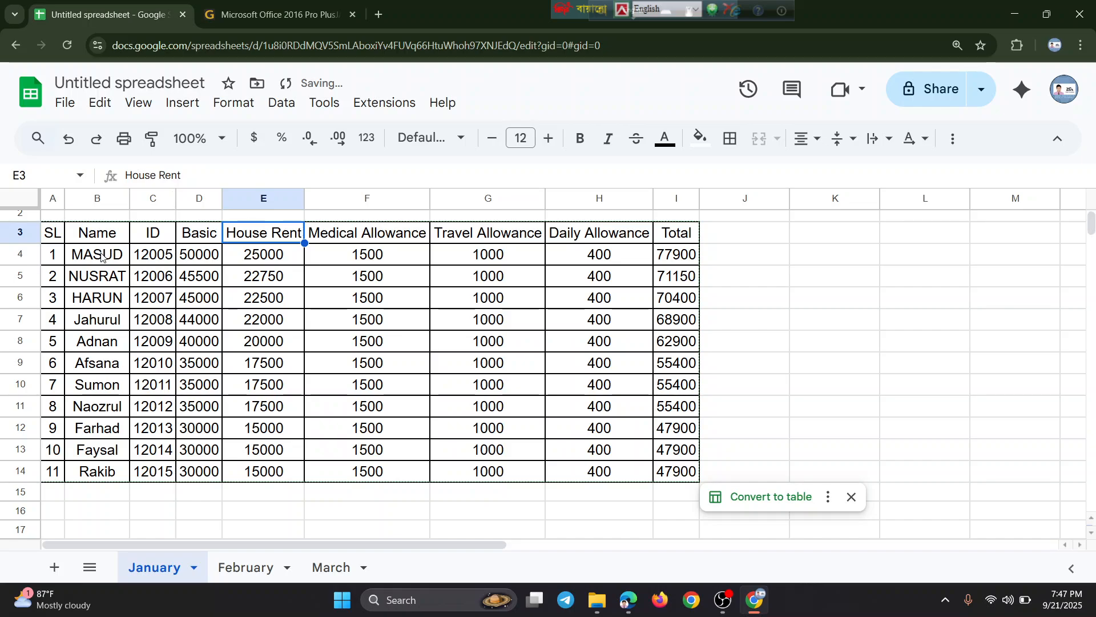
{"action": "left_click", "coordinate": [67, 246]}
{"action": "left_click", "coordinate": [61, 240]}
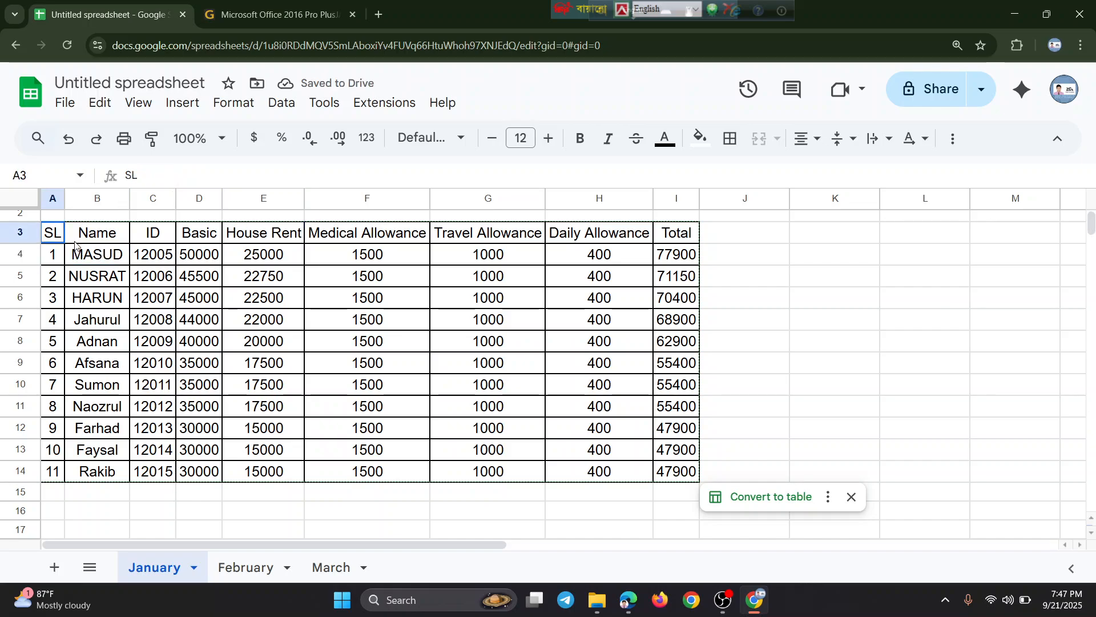
Practise range selection from the SL header, selecting A3:H13, A3:G14 and A3:H13 again
{"action": "left_click_drag", "start_coordinate": [144, 252], "coordinate": [406, 411]}
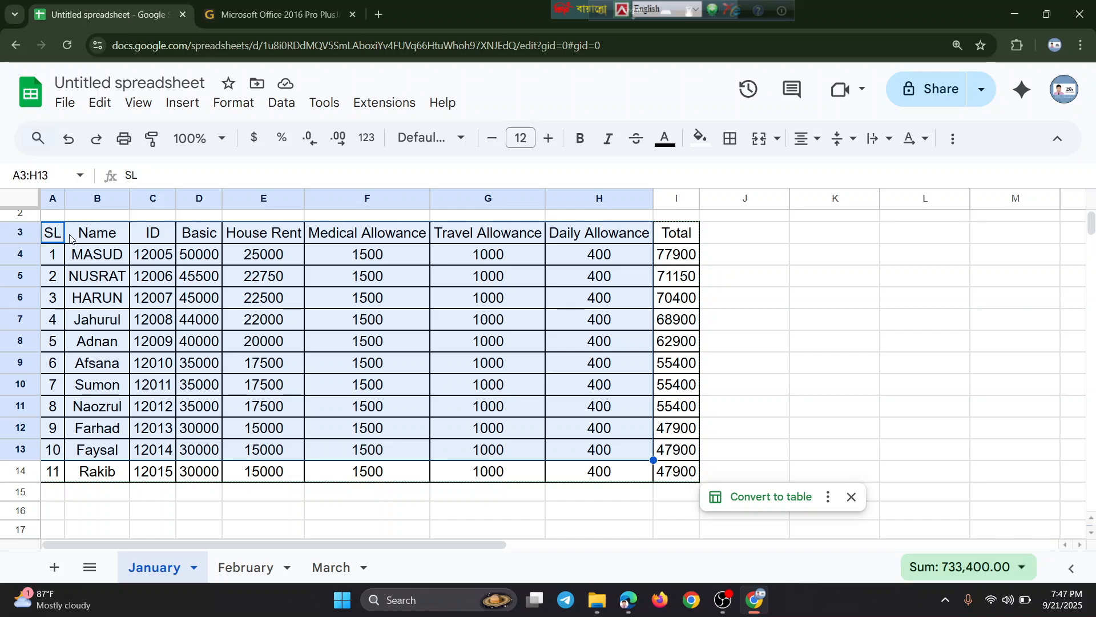
{"action": "left_click", "coordinate": [54, 237]}
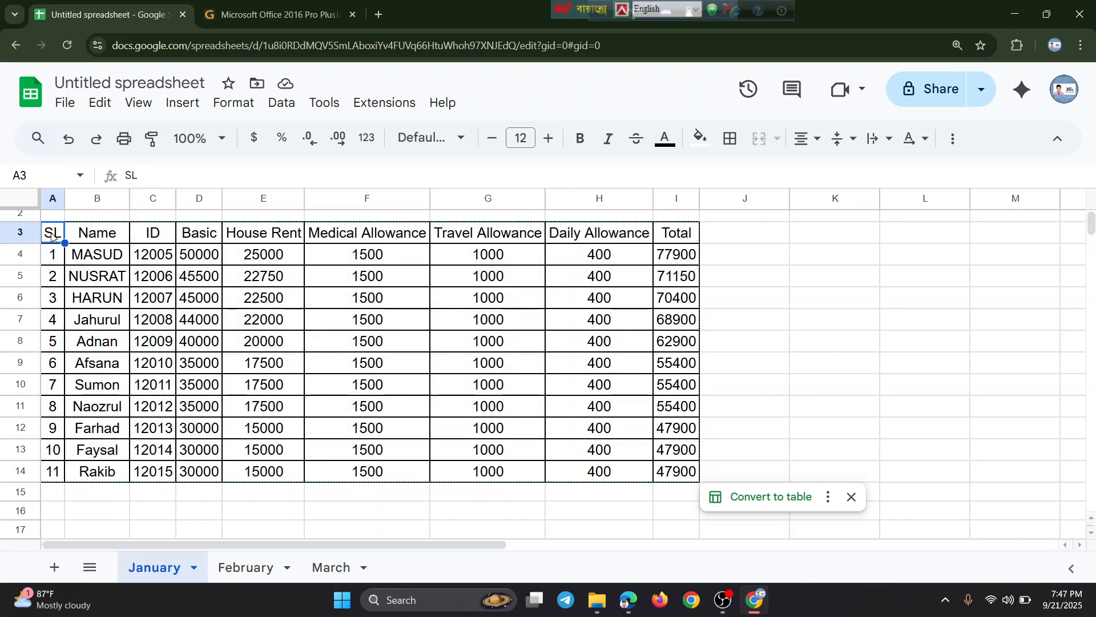
{"action": "left_click_drag", "start_coordinate": [51, 237], "coordinate": [524, 469]}
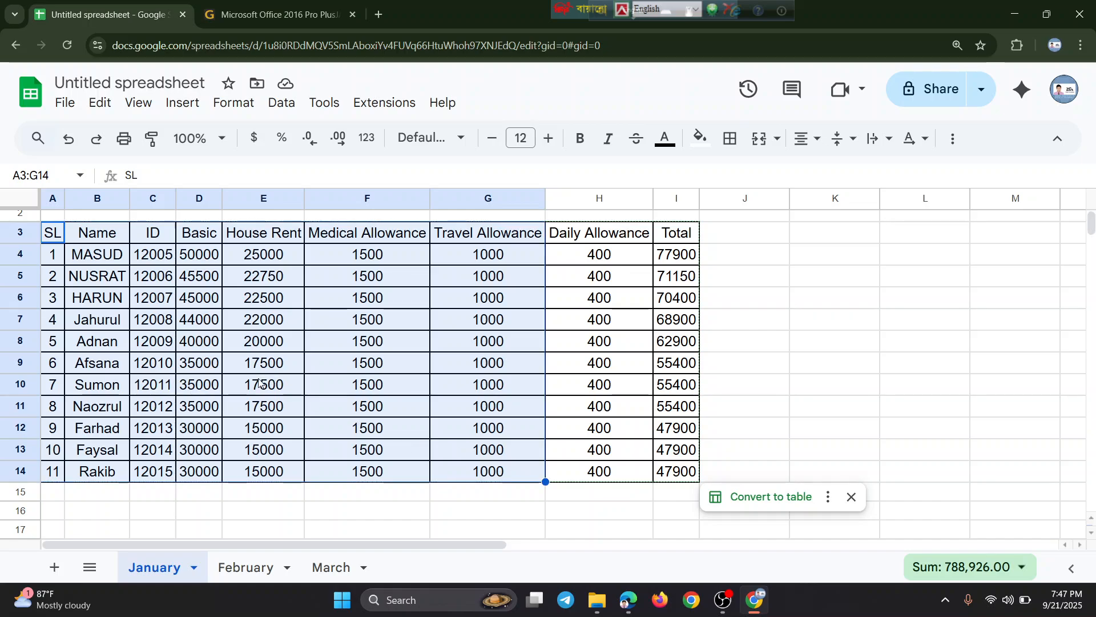
{"action": "left_click", "coordinate": [56, 238]}
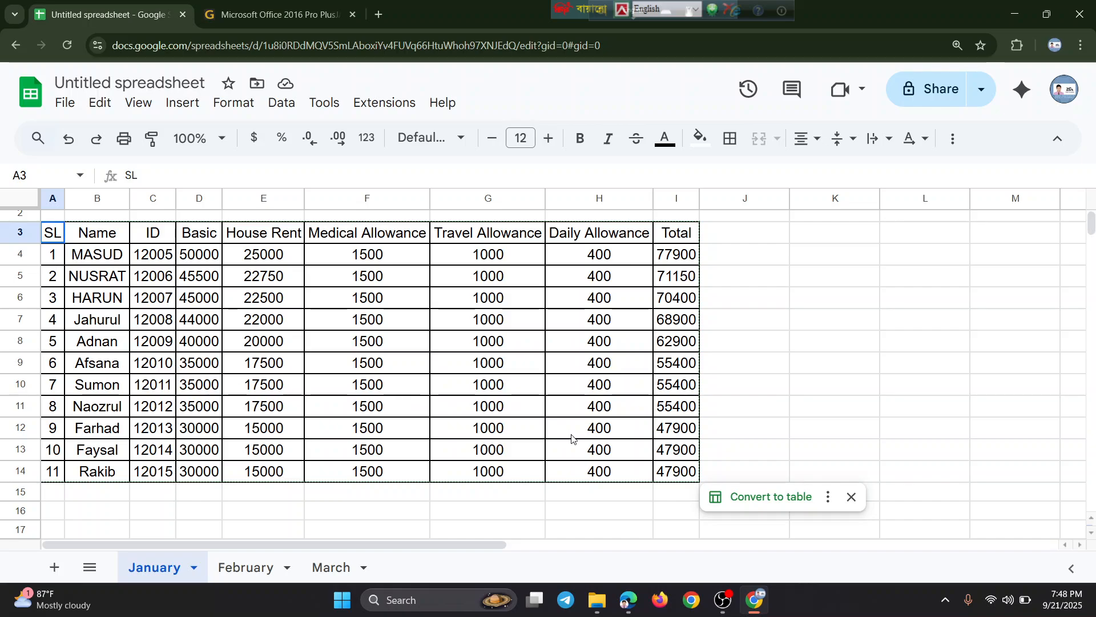
{"action": "key", "text": "shift+Down"}
{"action": "left_click", "coordinate": [580, 451], "text": "shift"}
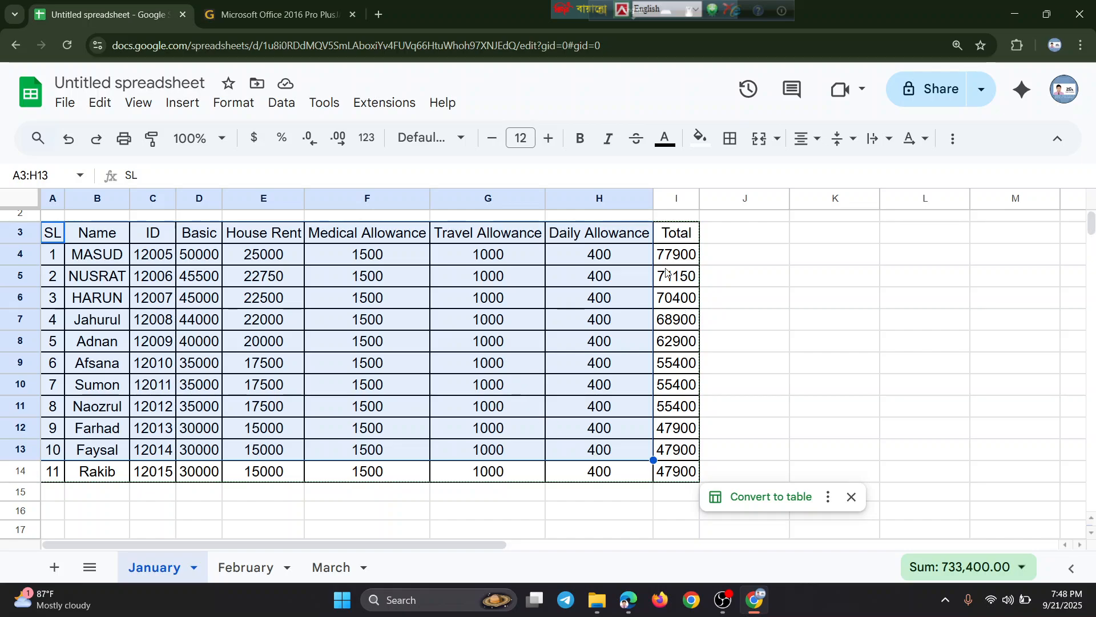
Select the whole table A3:I14 starting from the Total header, copy it, and select the SUM formula in I4
{"action": "left_click_drag", "start_coordinate": [676, 233], "coordinate": [66, 473]}
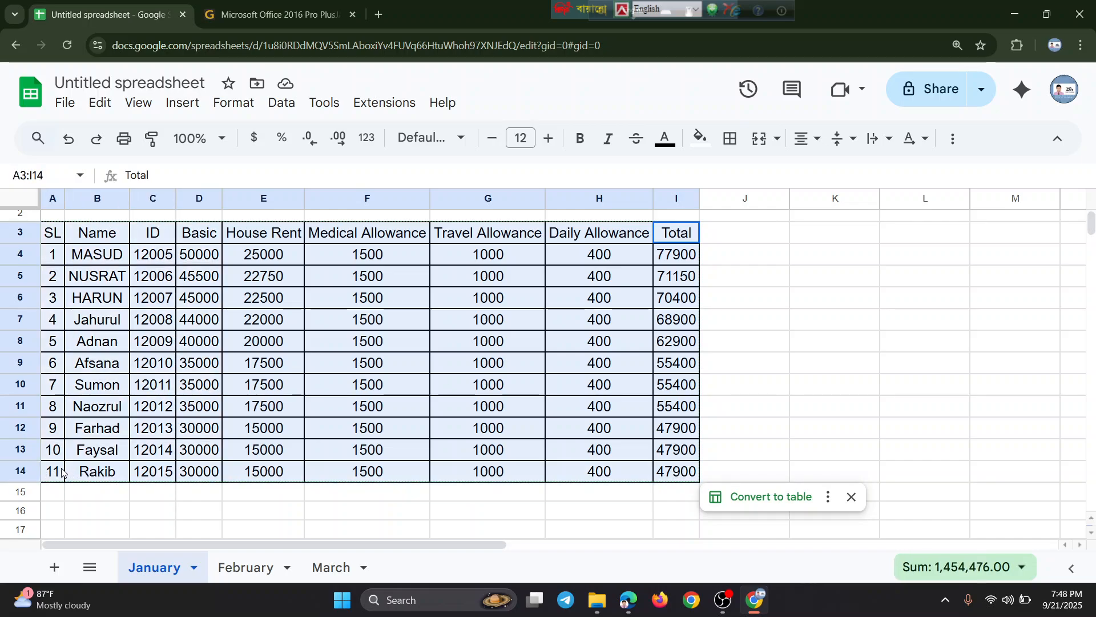
{"action": "key", "text": "ctrl+c"}
{"action": "left_click", "coordinate": [362, 374]}
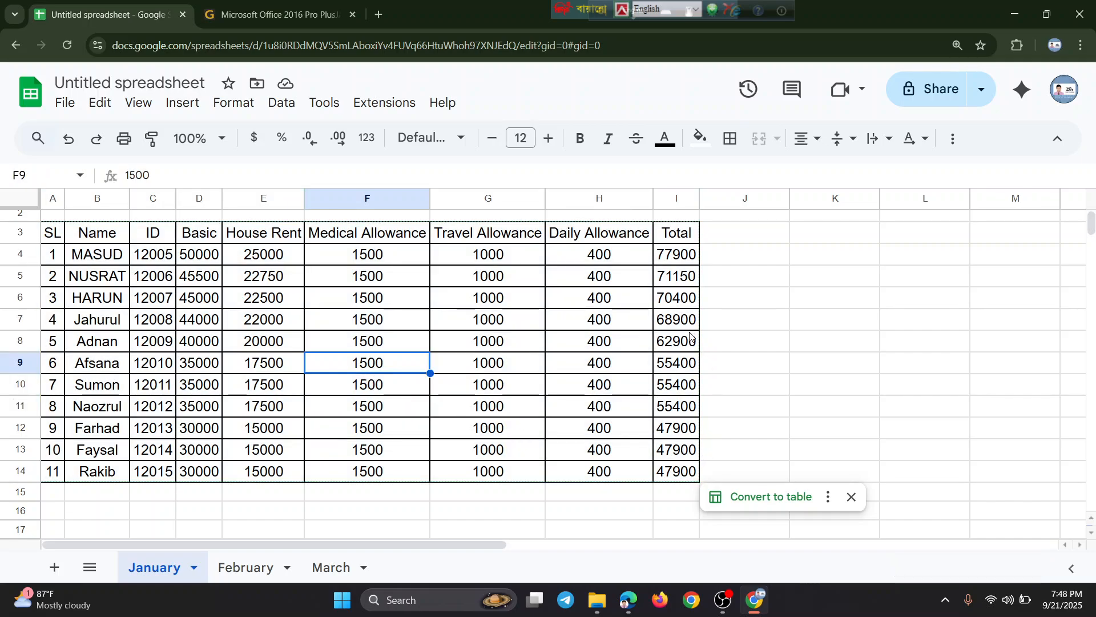
{"action": "left_click", "coordinate": [668, 261]}
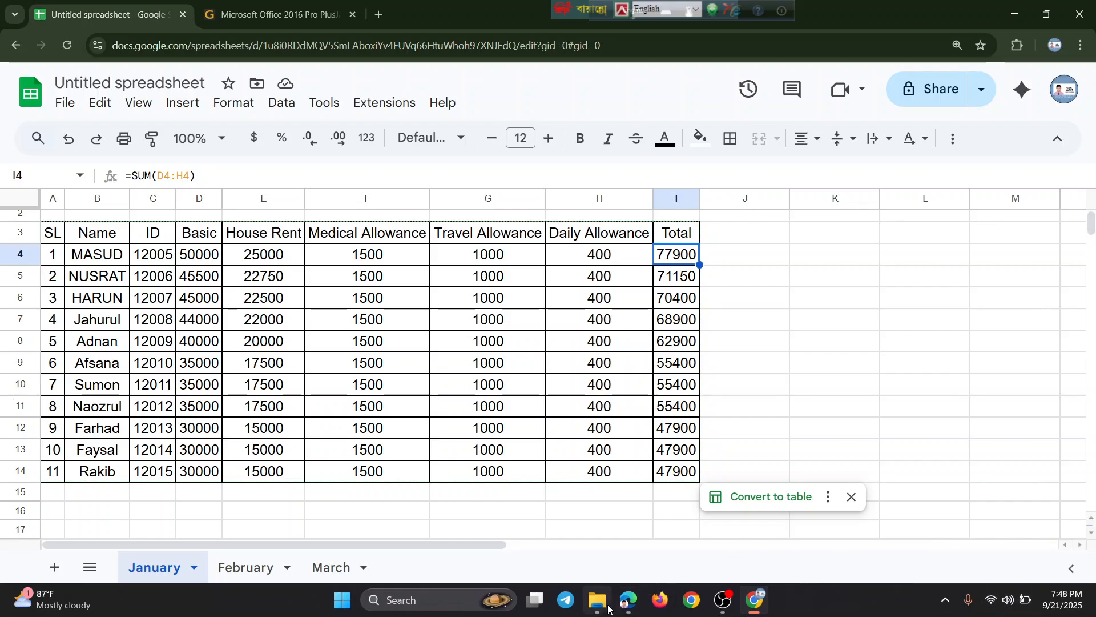
Switch to the Google Meet call, acknowledge the safety notice, and dismiss both raised-hand notifications
{"action": "mouse_move", "coordinate": [628, 610]}
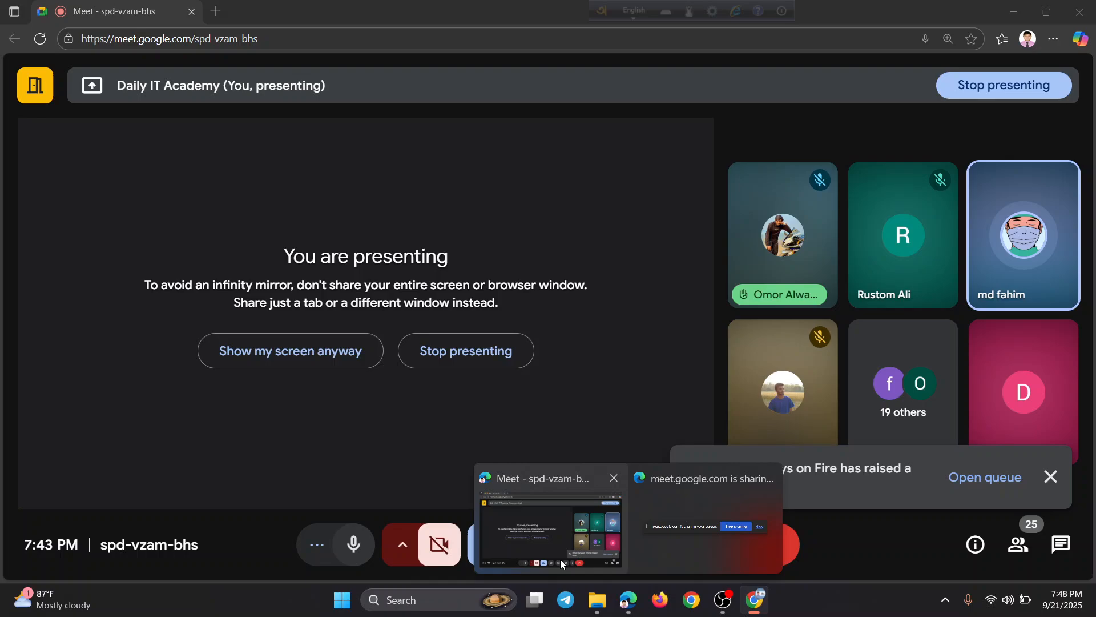
{"action": "left_click", "coordinate": [560, 560]}
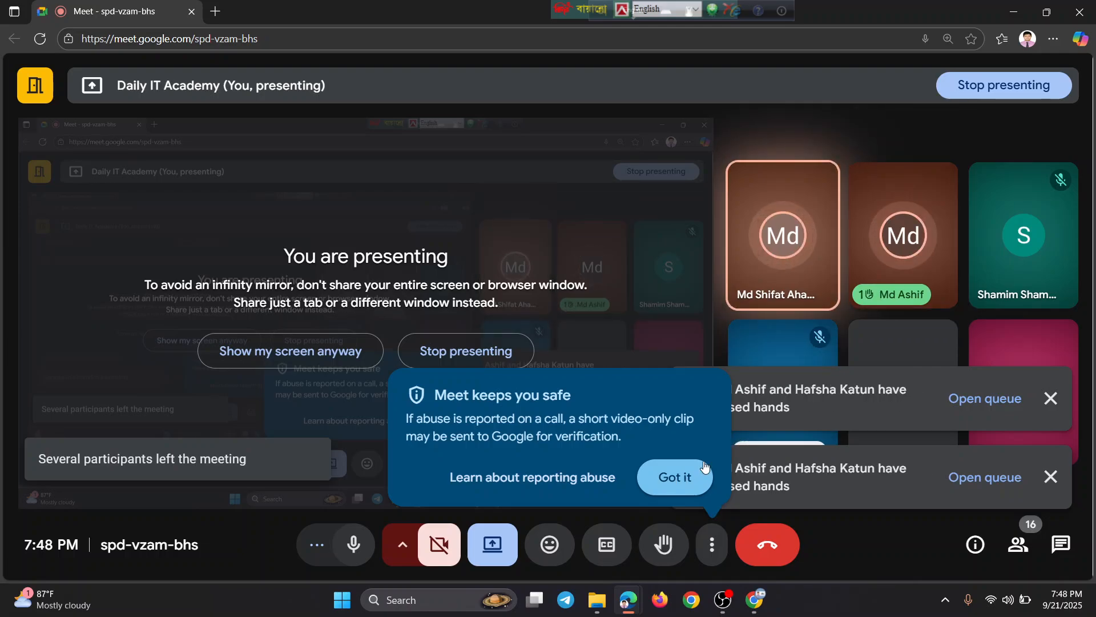
{"action": "mouse_move", "coordinate": [897, 230]}
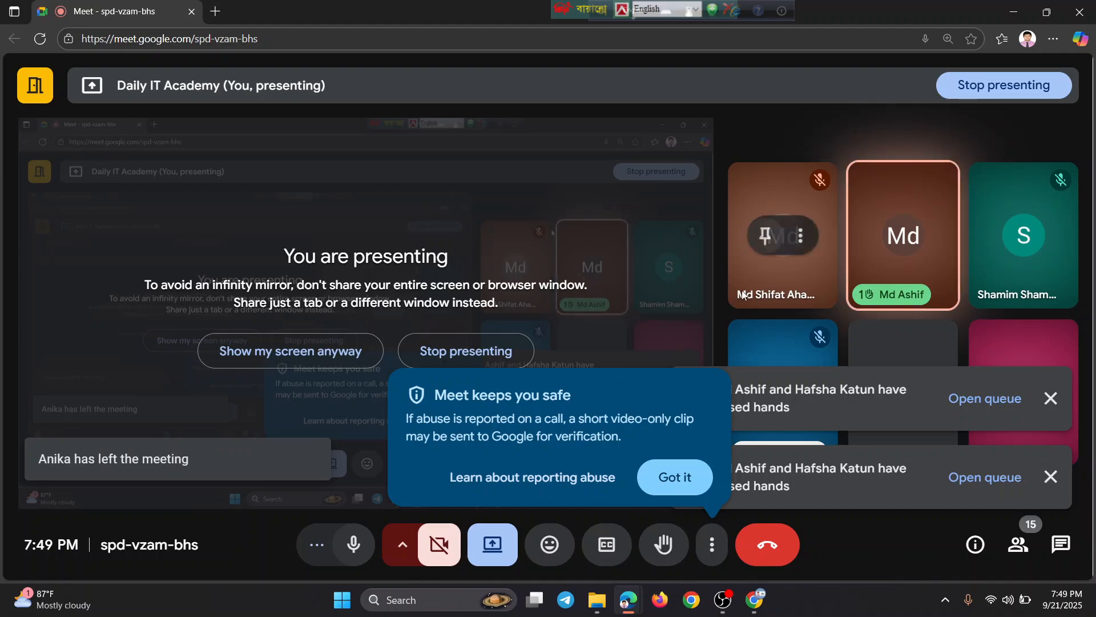
{"action": "left_click", "coordinate": [673, 474]}
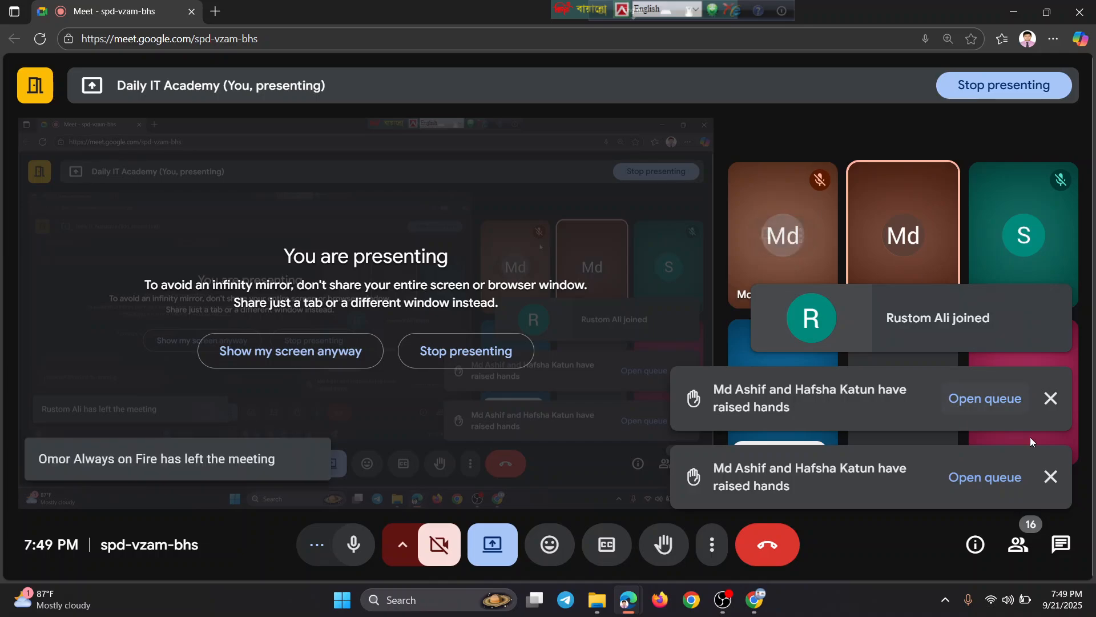
{"action": "left_click", "coordinate": [1049, 411]}
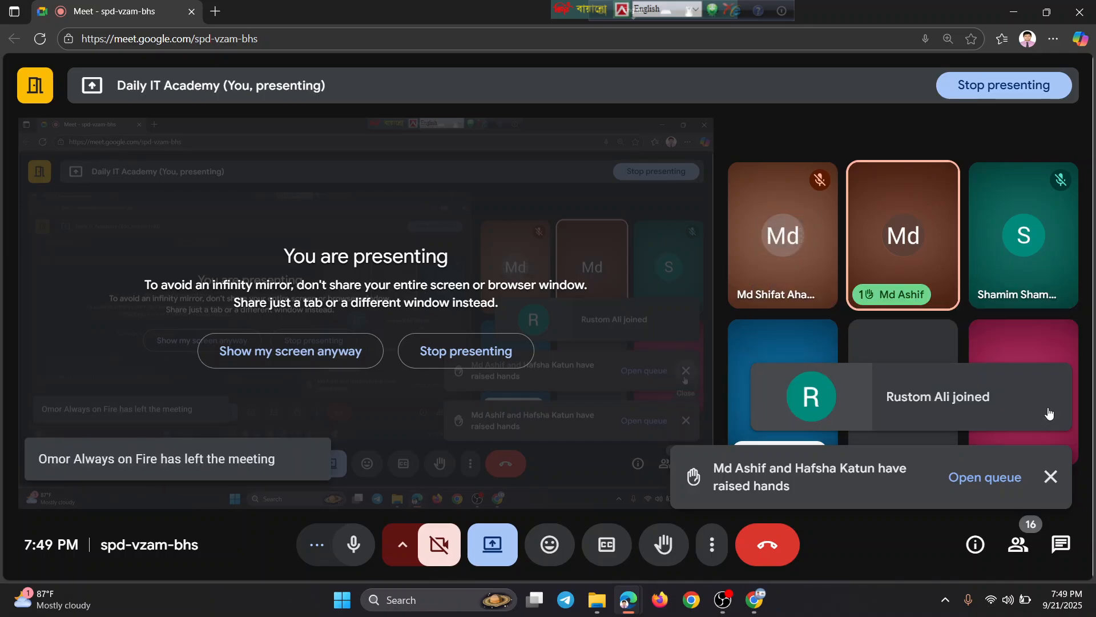
{"action": "left_click", "coordinate": [1049, 479]}
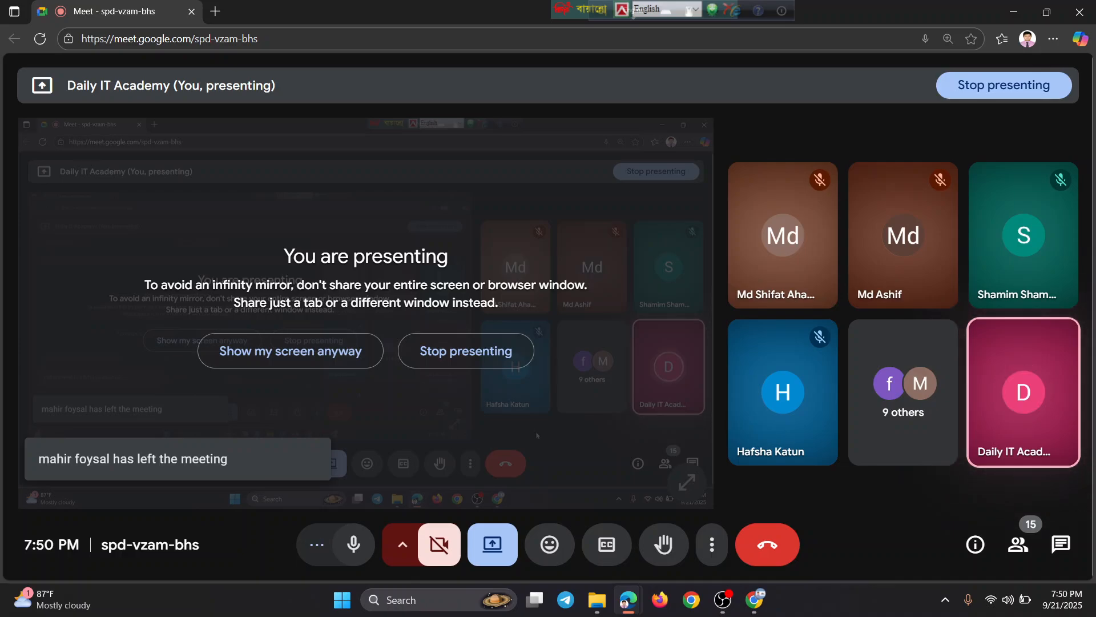
Switch to OBS to check the running recording, and return to the Google Meet call
{"action": "mouse_move", "coordinate": [733, 607]}
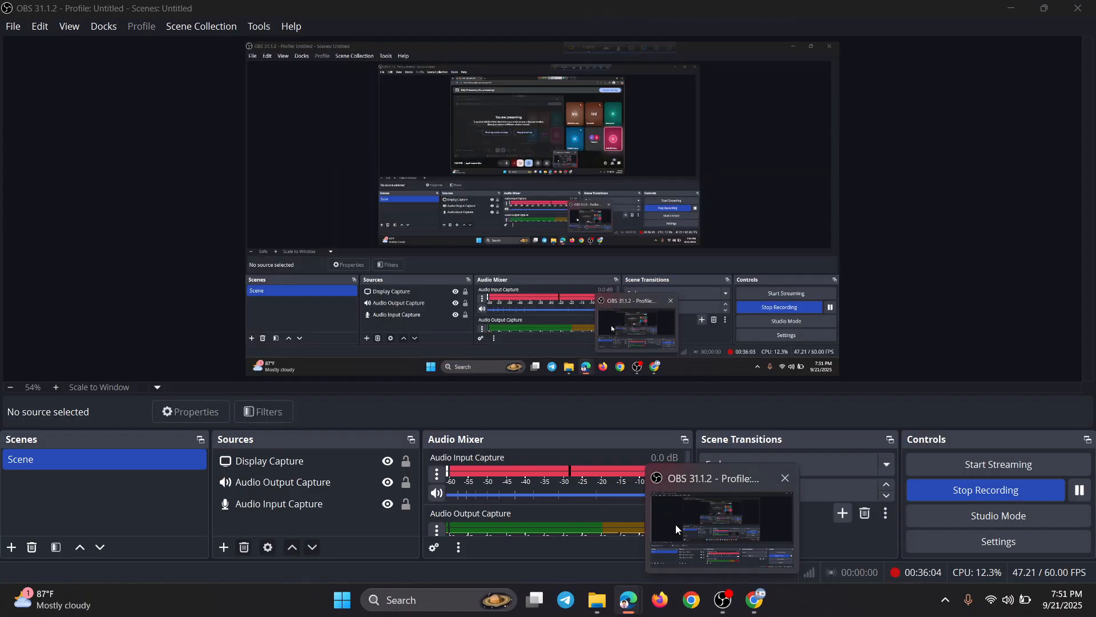
{"action": "left_click", "coordinate": [676, 524]}
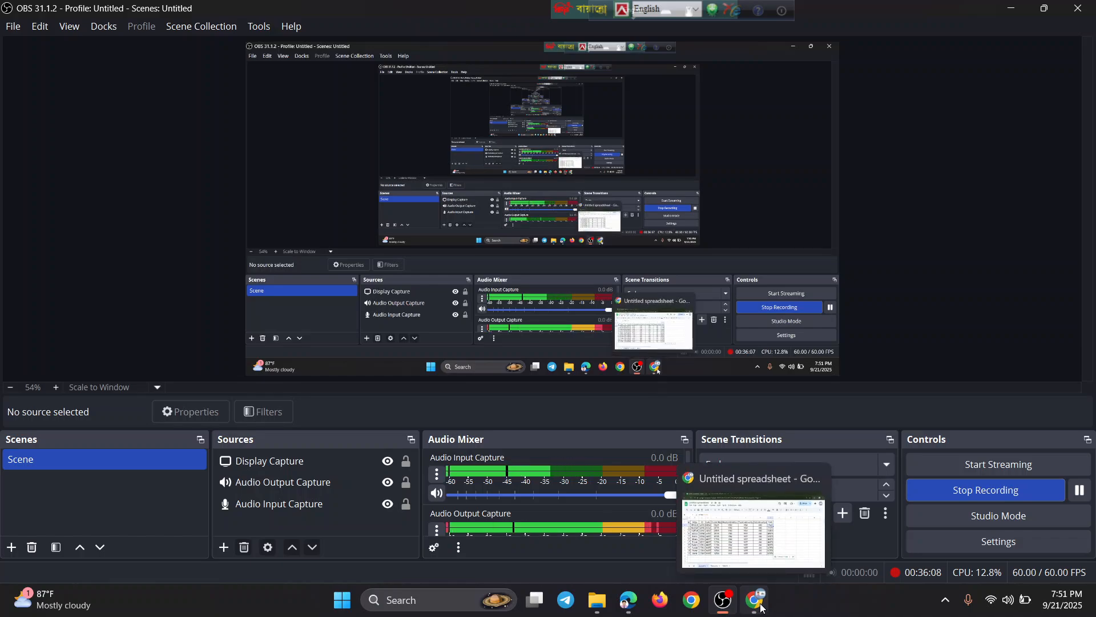
{"action": "mouse_move", "coordinate": [639, 608]}
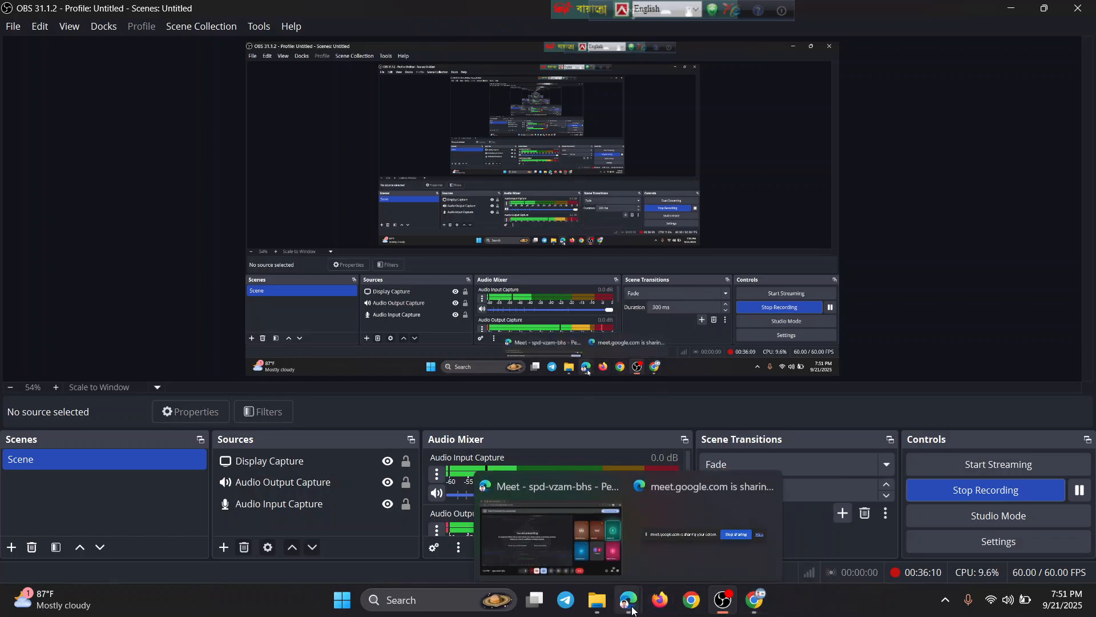
{"action": "left_click", "coordinate": [578, 557]}
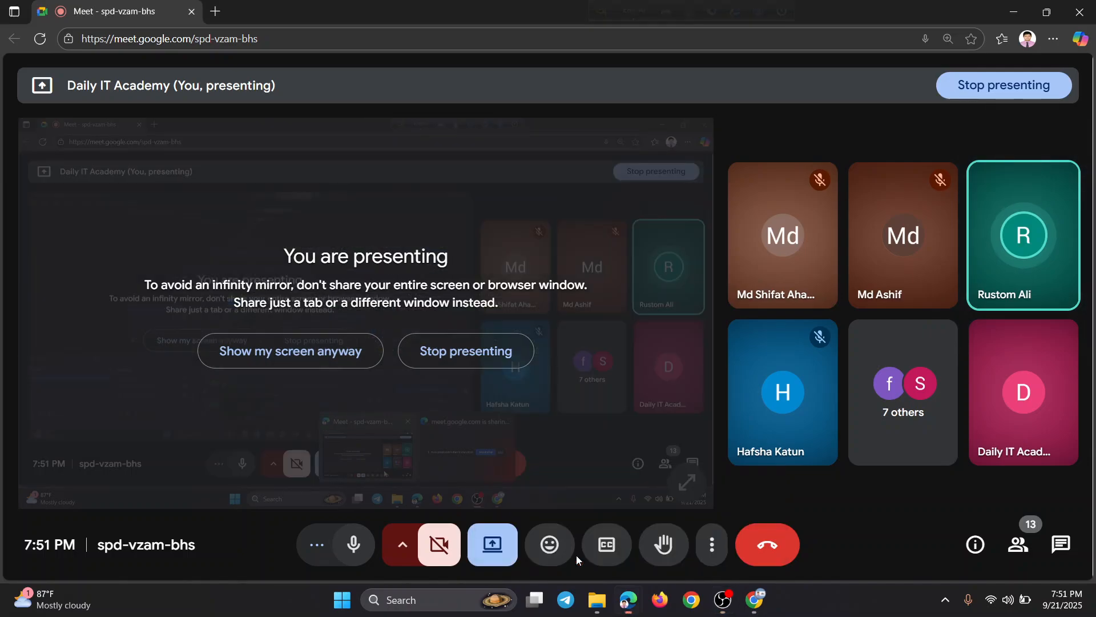
Look over the remaining participants in the call, and switch to the OBS recording controls
{"action": "mouse_move", "coordinate": [791, 406]}
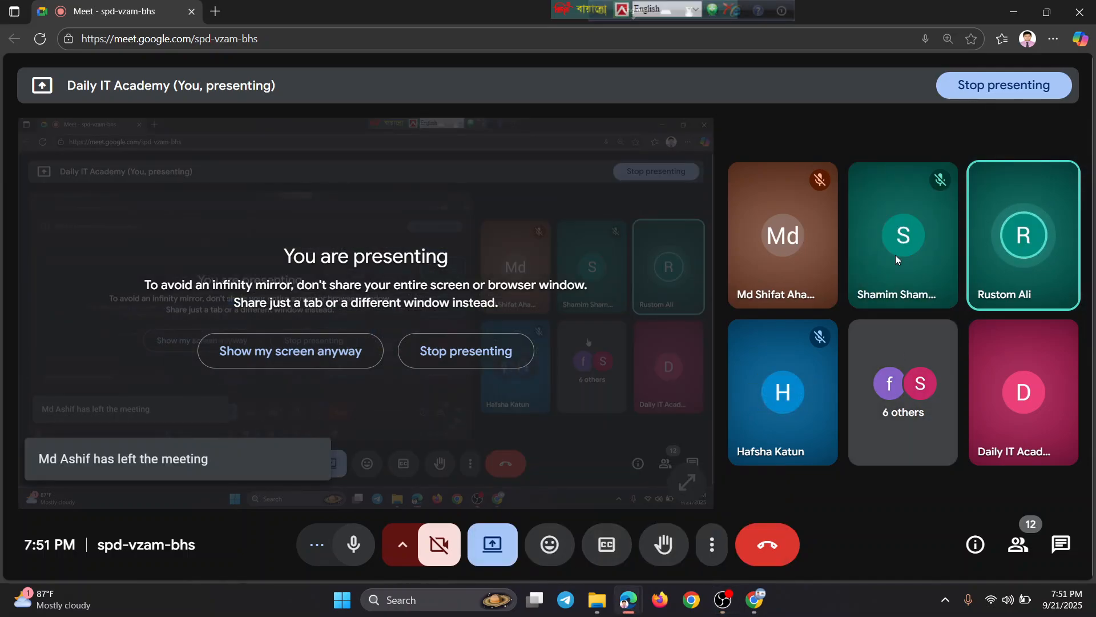
{"action": "mouse_move", "coordinate": [984, 203]}
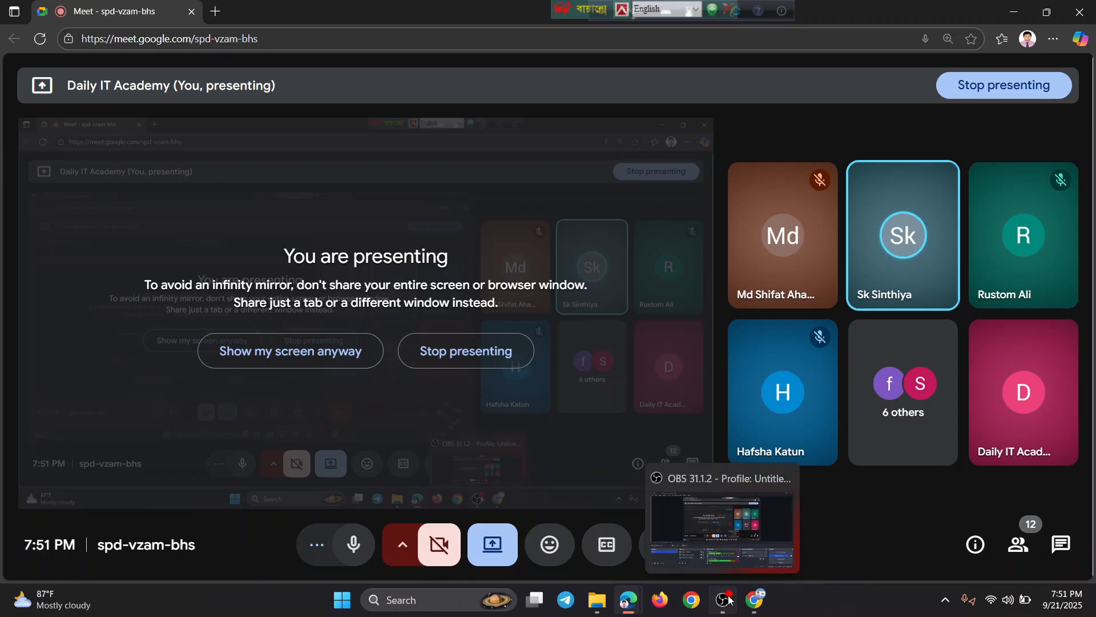
{"action": "left_click", "coordinate": [737, 537]}
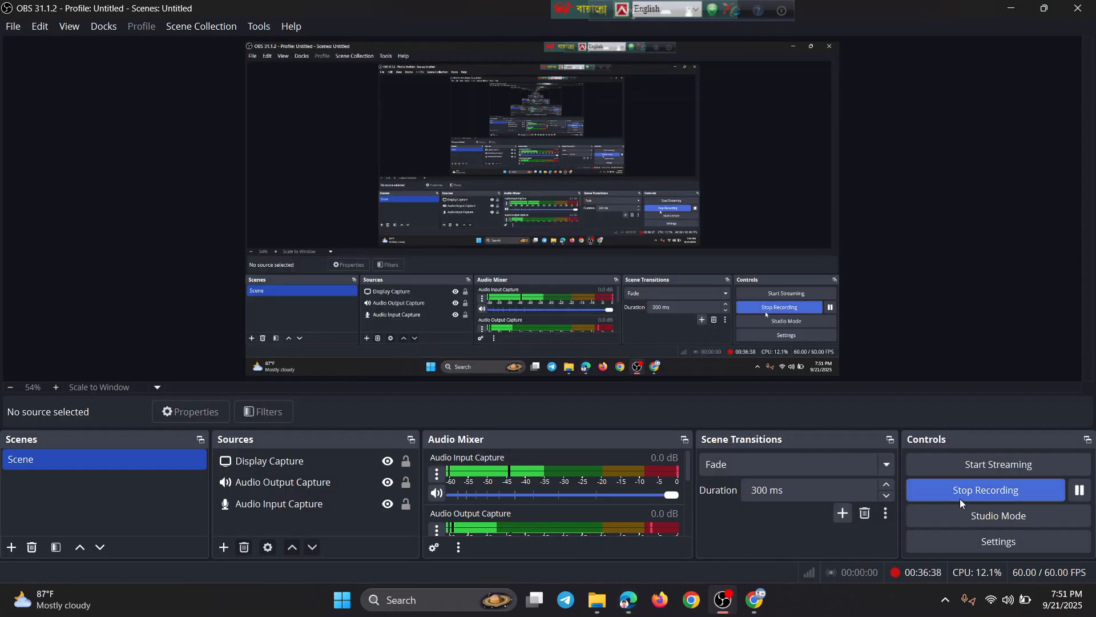